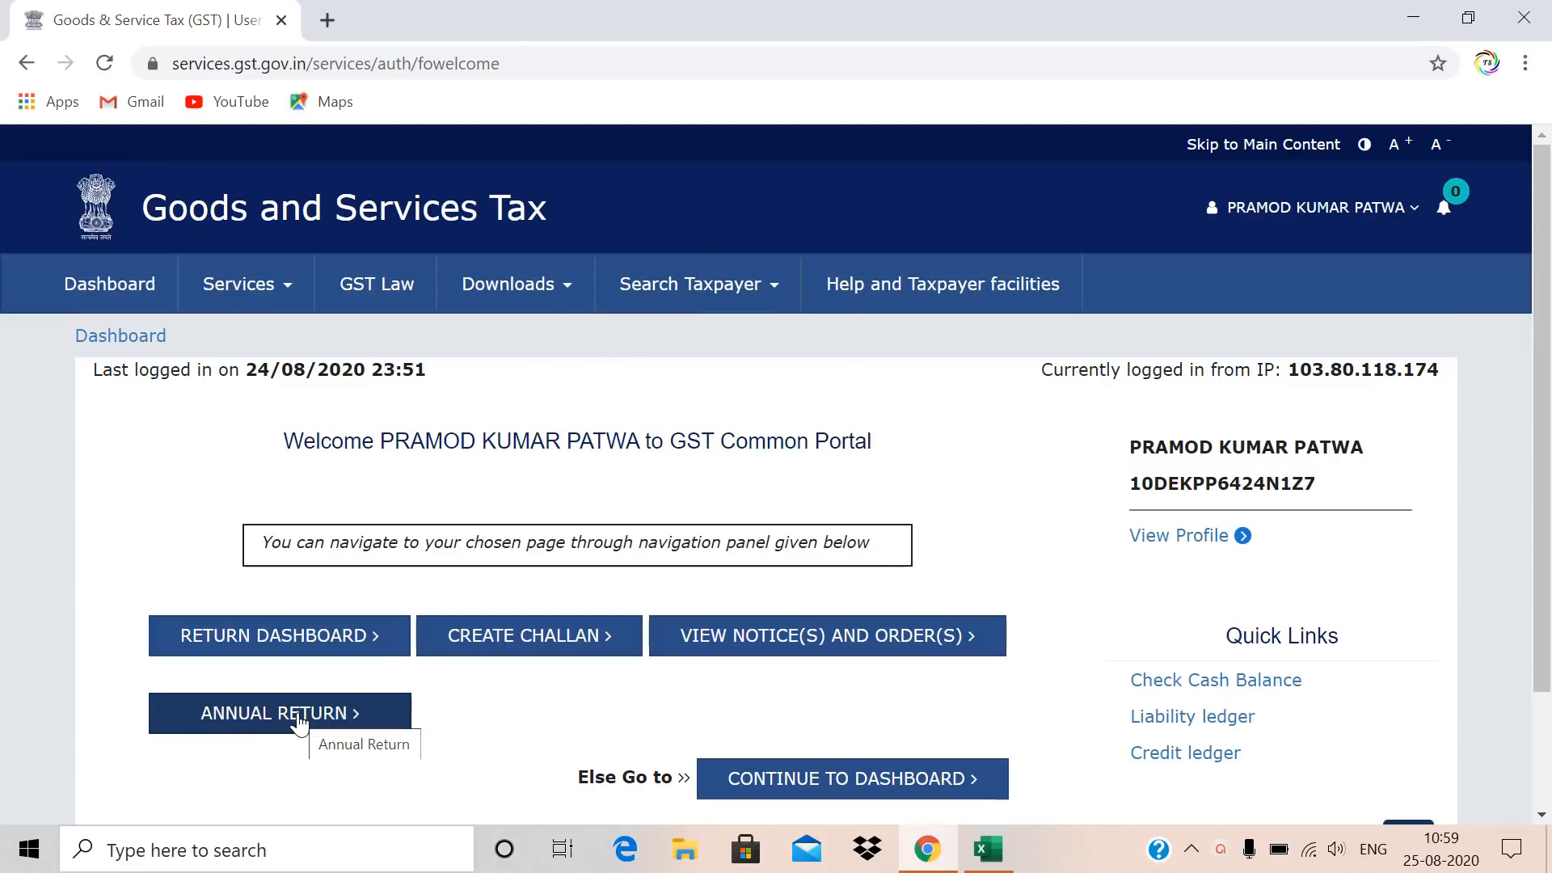
# Open the annual return filing page and search the returns for financial year 2019-20.
pyautogui.click(258, 292)
pyautogui.moveTo(346, 343)
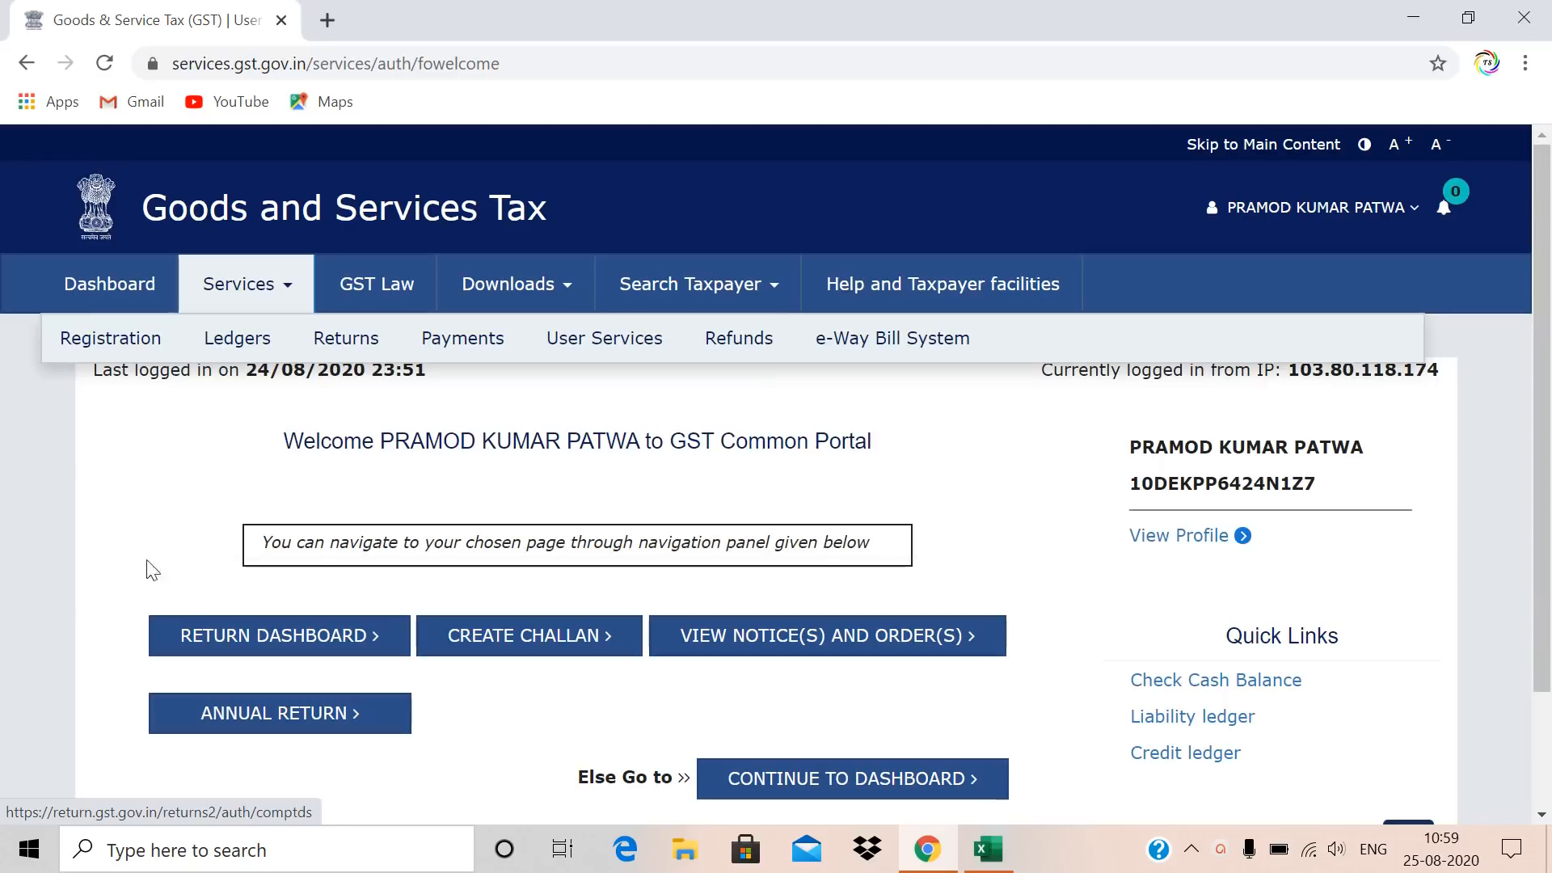
pyautogui.click(279, 730)
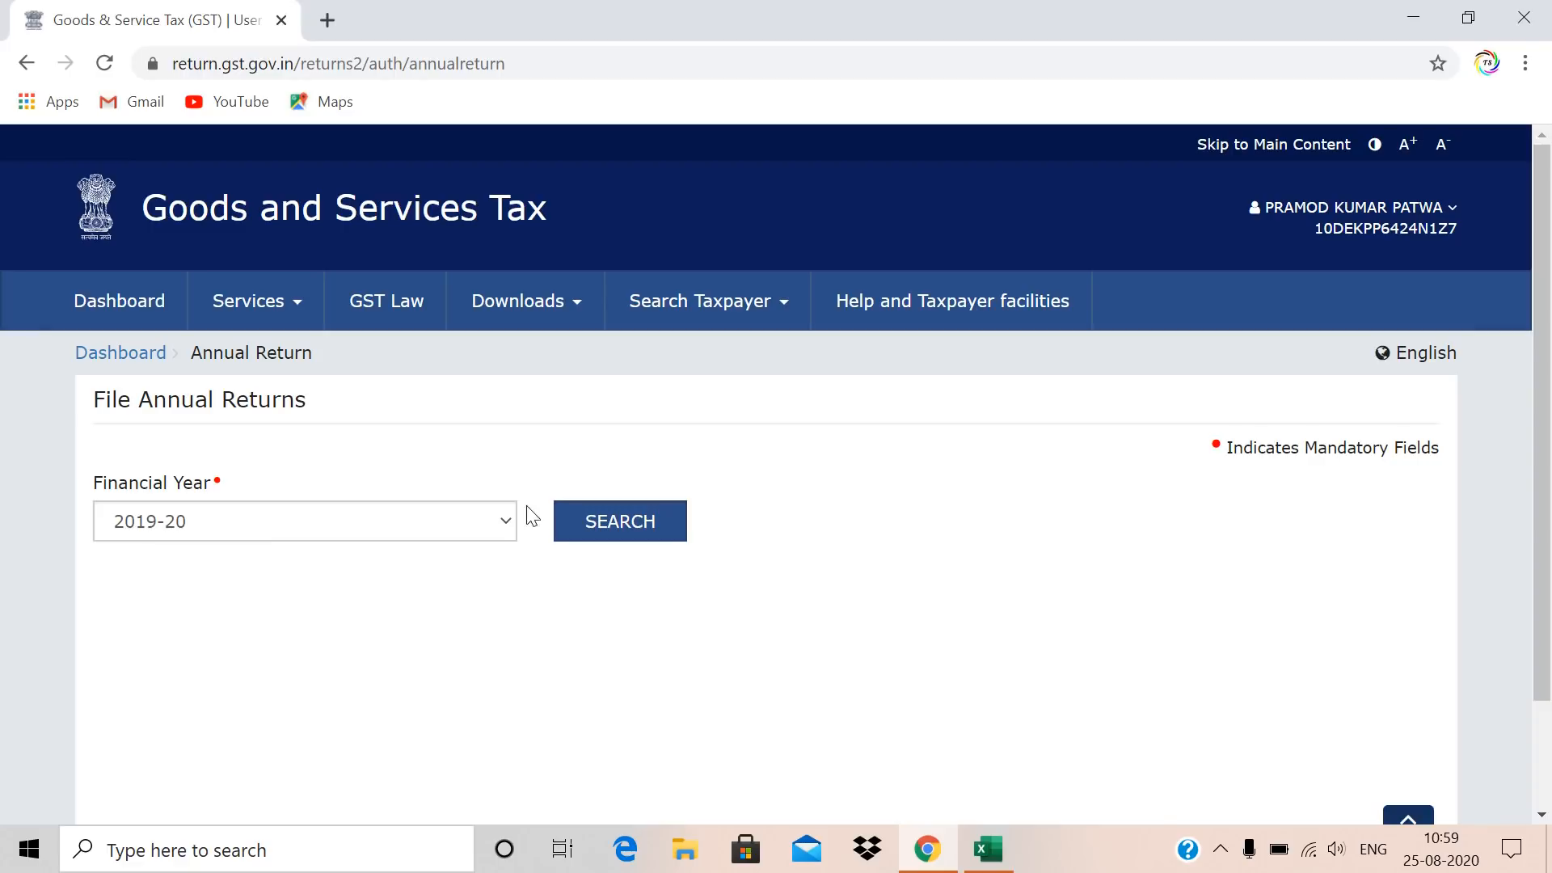
pyautogui.click(617, 531)
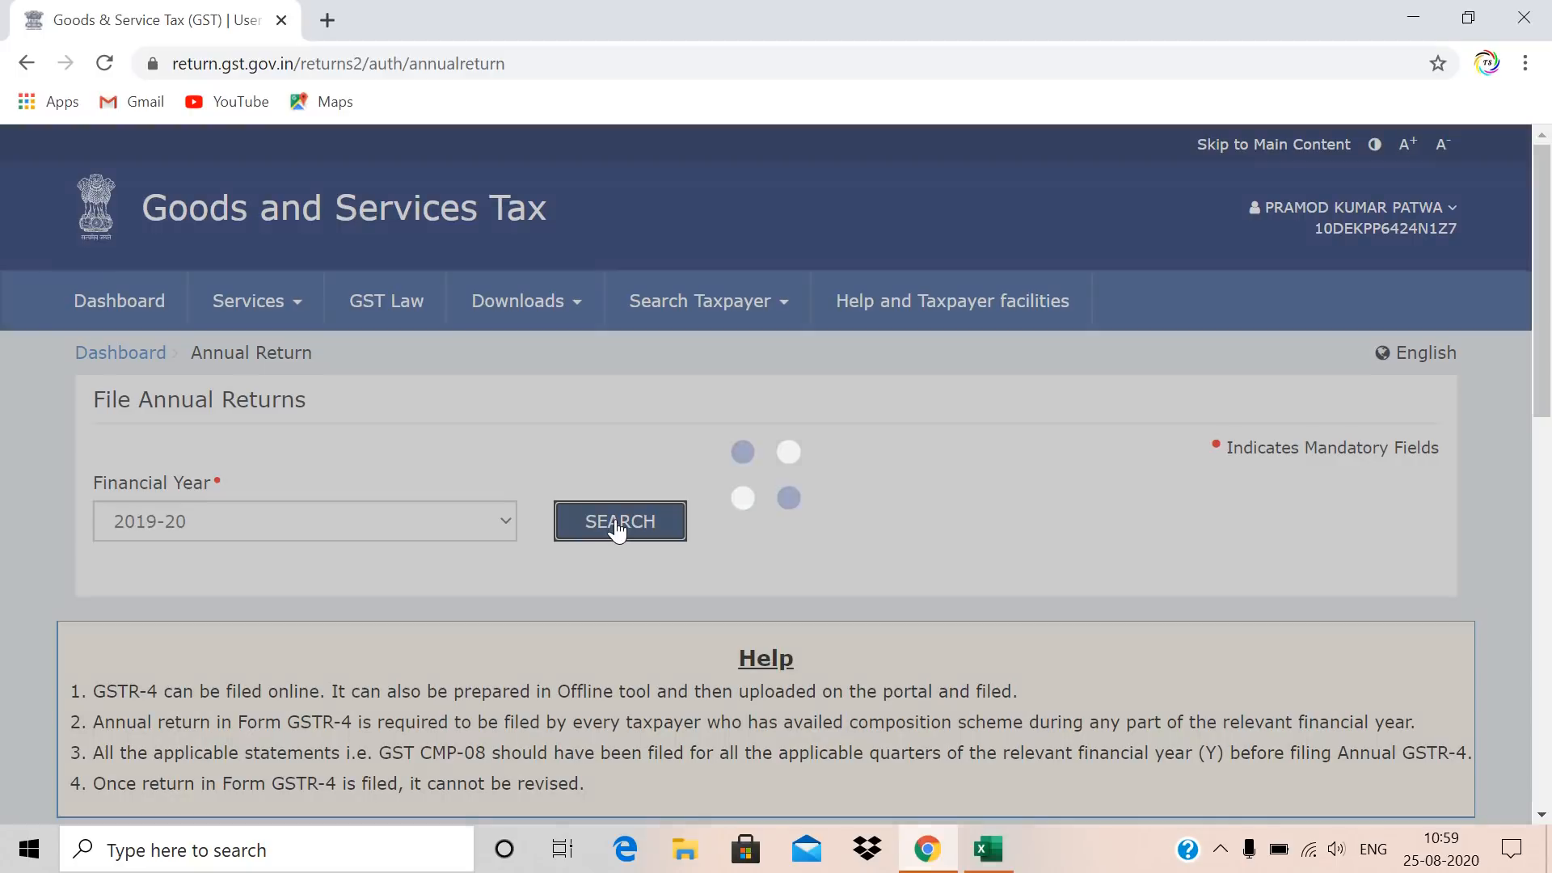
# Start preparing the GSTR-4 annual return online.
pyautogui.scroll(-2, 617, 532)
pyautogui.scroll(-5, 618, 531)
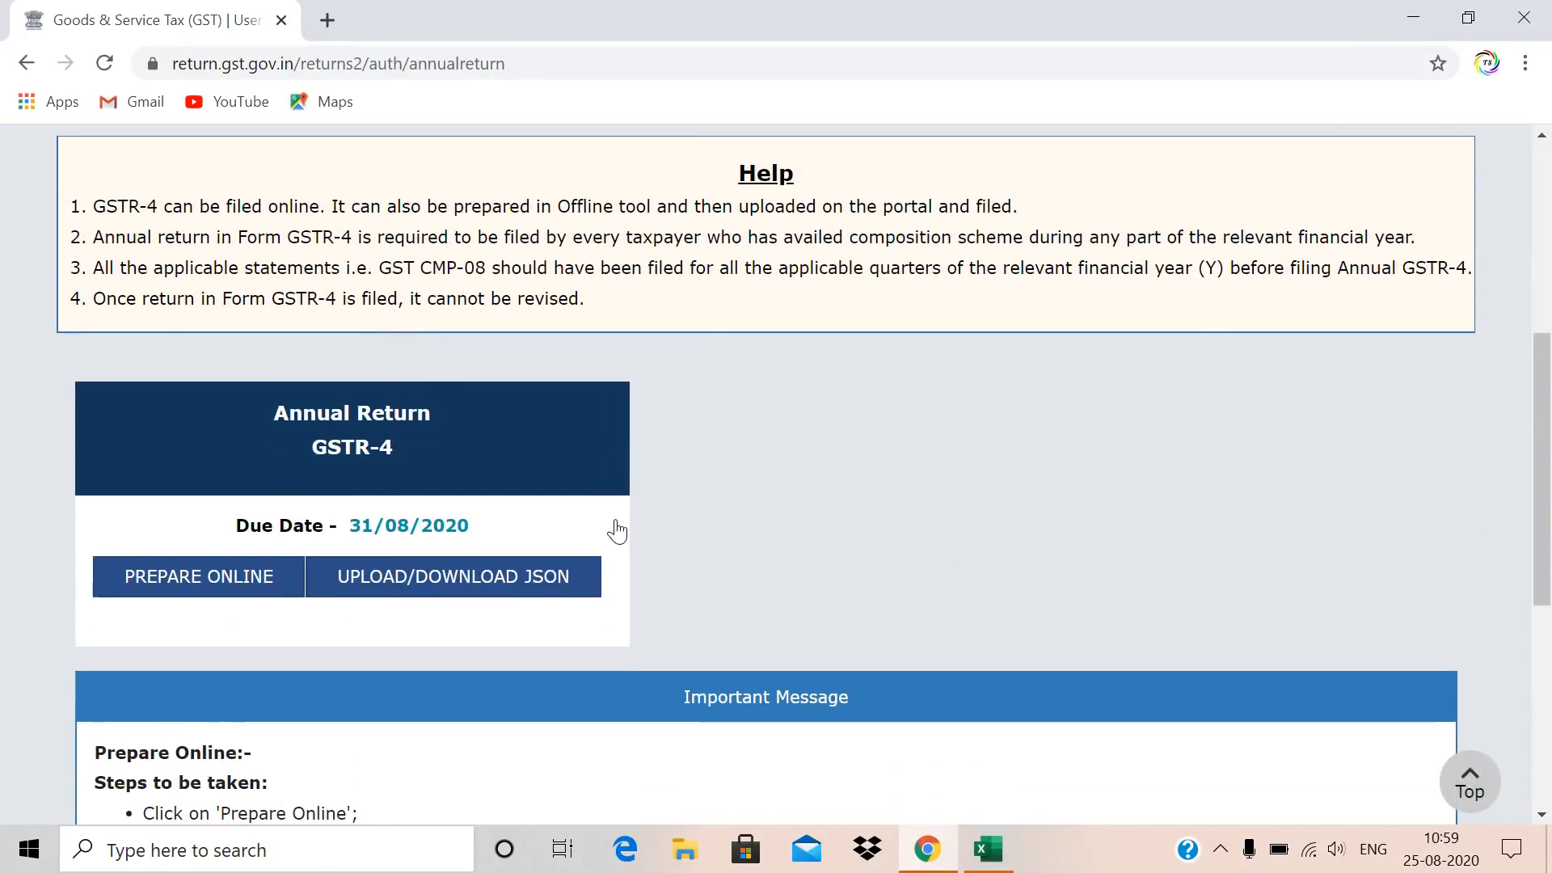
pyautogui.moveTo(617, 530); pyautogui.dragTo(378, 458)
pyautogui.click(837, 429)
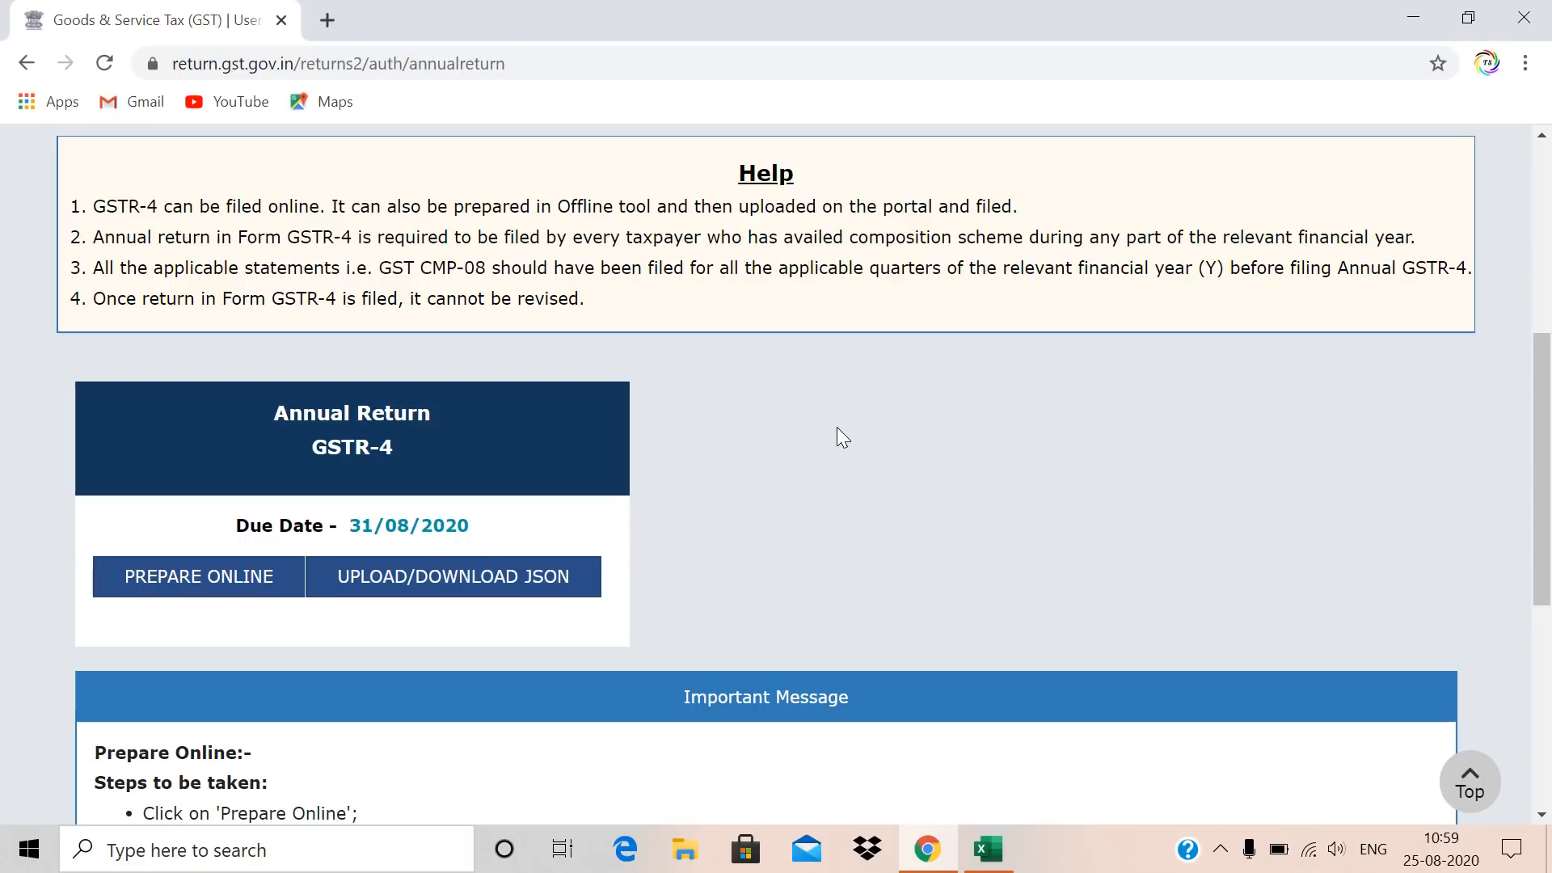
pyautogui.scroll(-1, 837, 429)
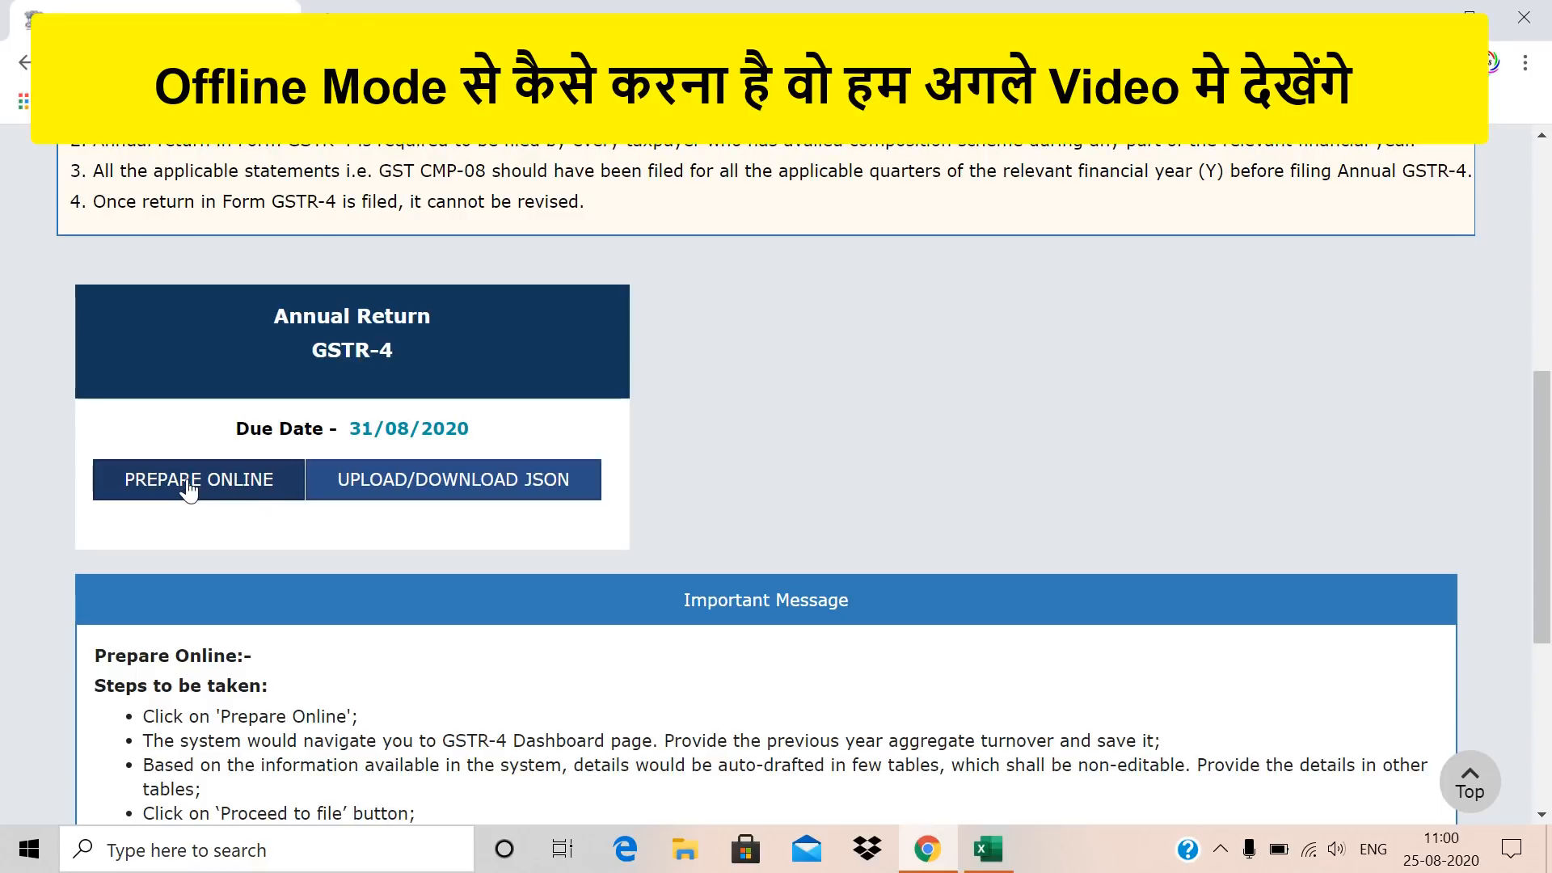
pyautogui.click(189, 489)
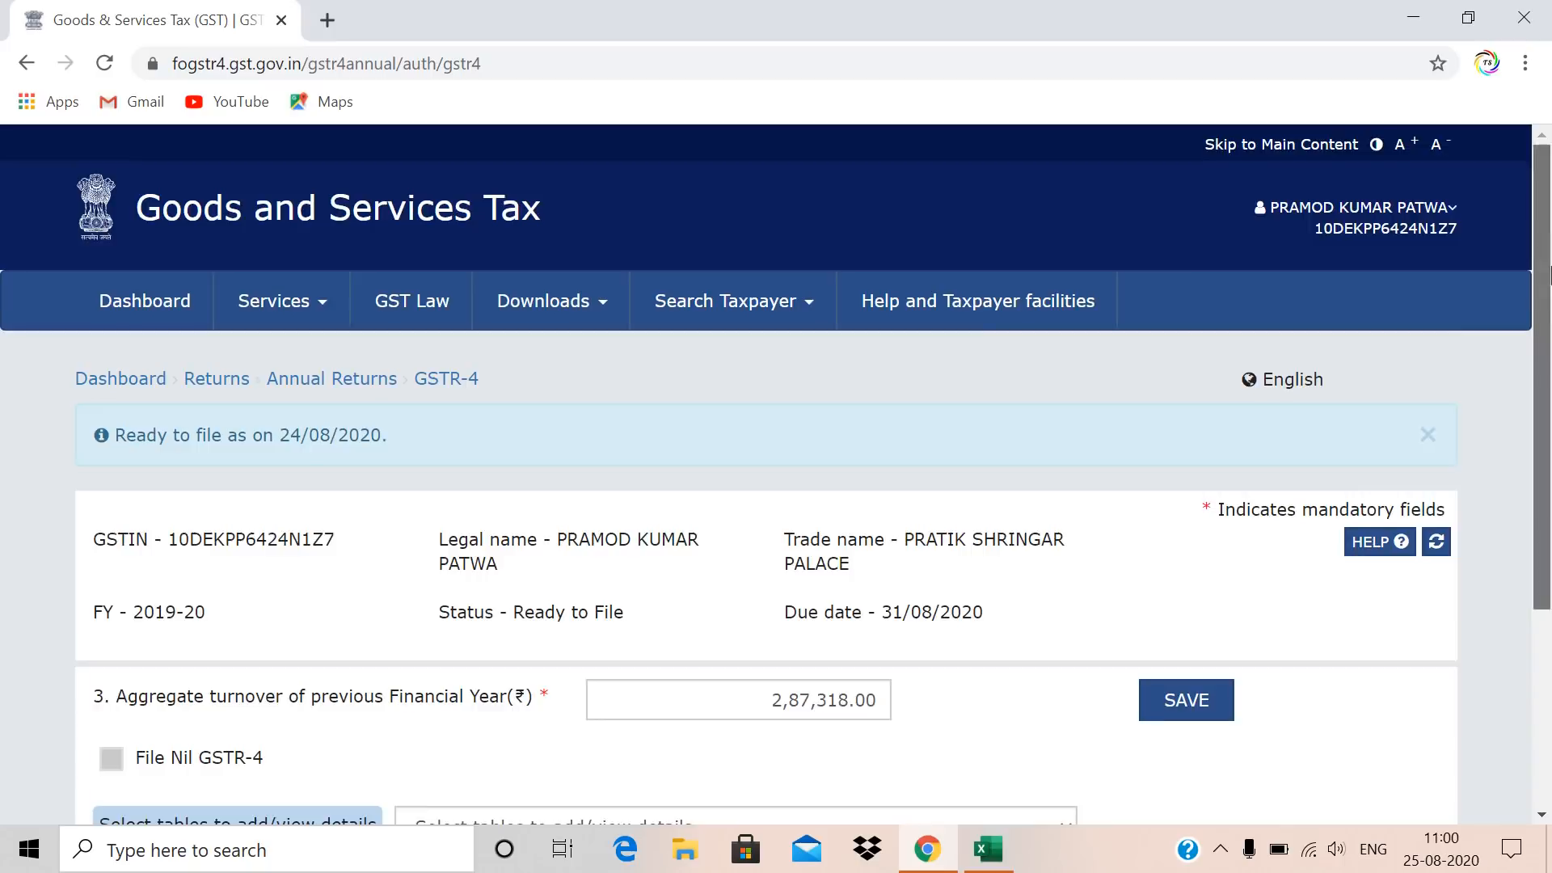
# Save the aggregate turnover of the previous financial year in the GSTR-4 form.
pyautogui.moveTo(1540, 279); pyautogui.dragTo(1517, 446)
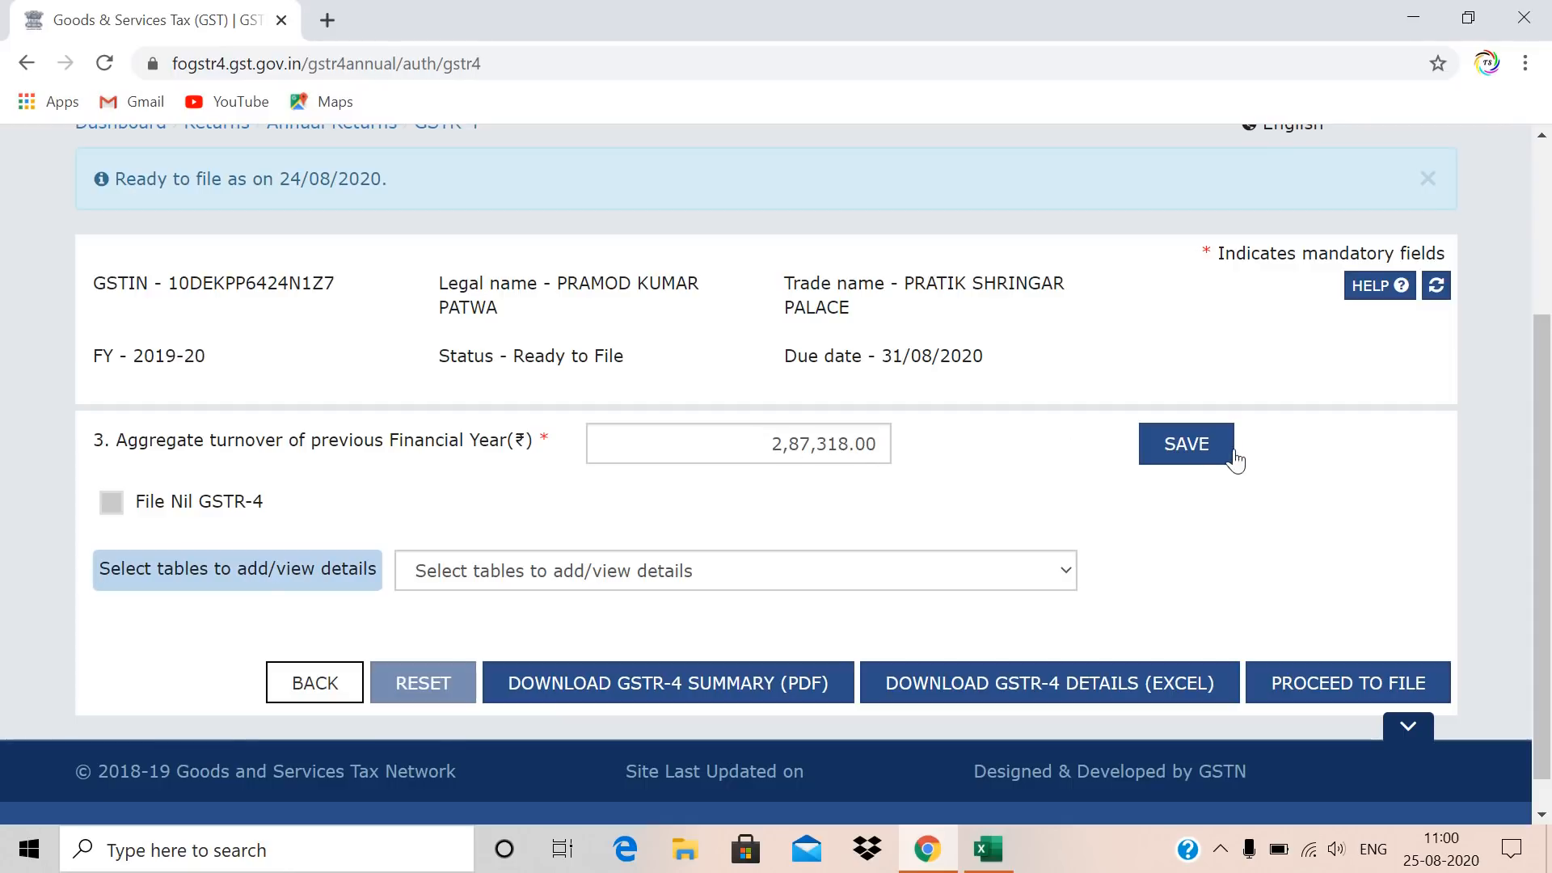
pyautogui.click(1193, 454)
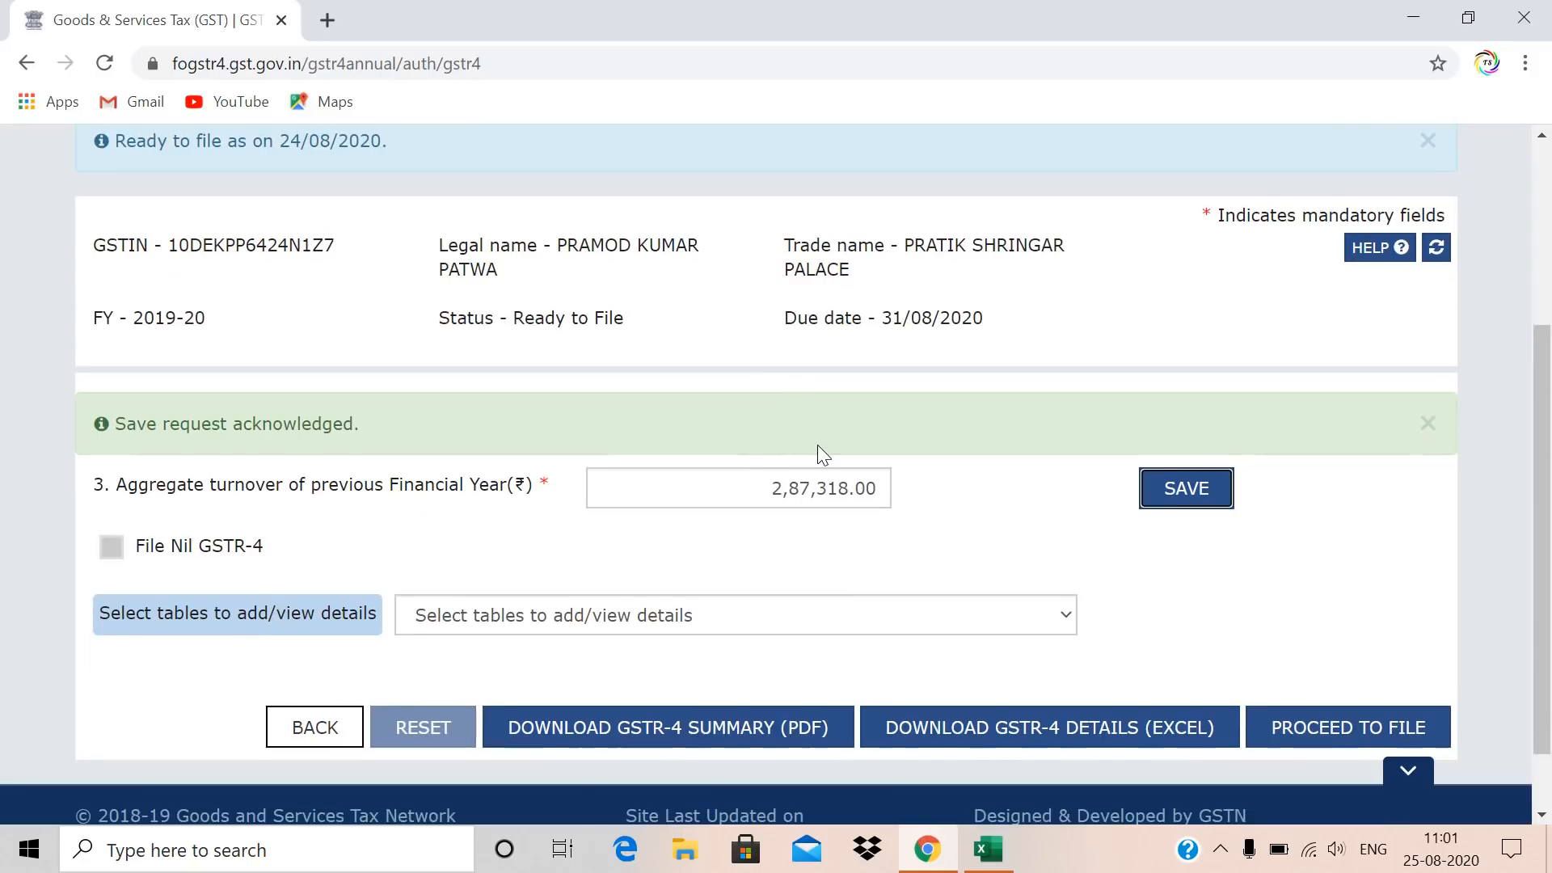
pyautogui.scroll(-1, 840, 477)
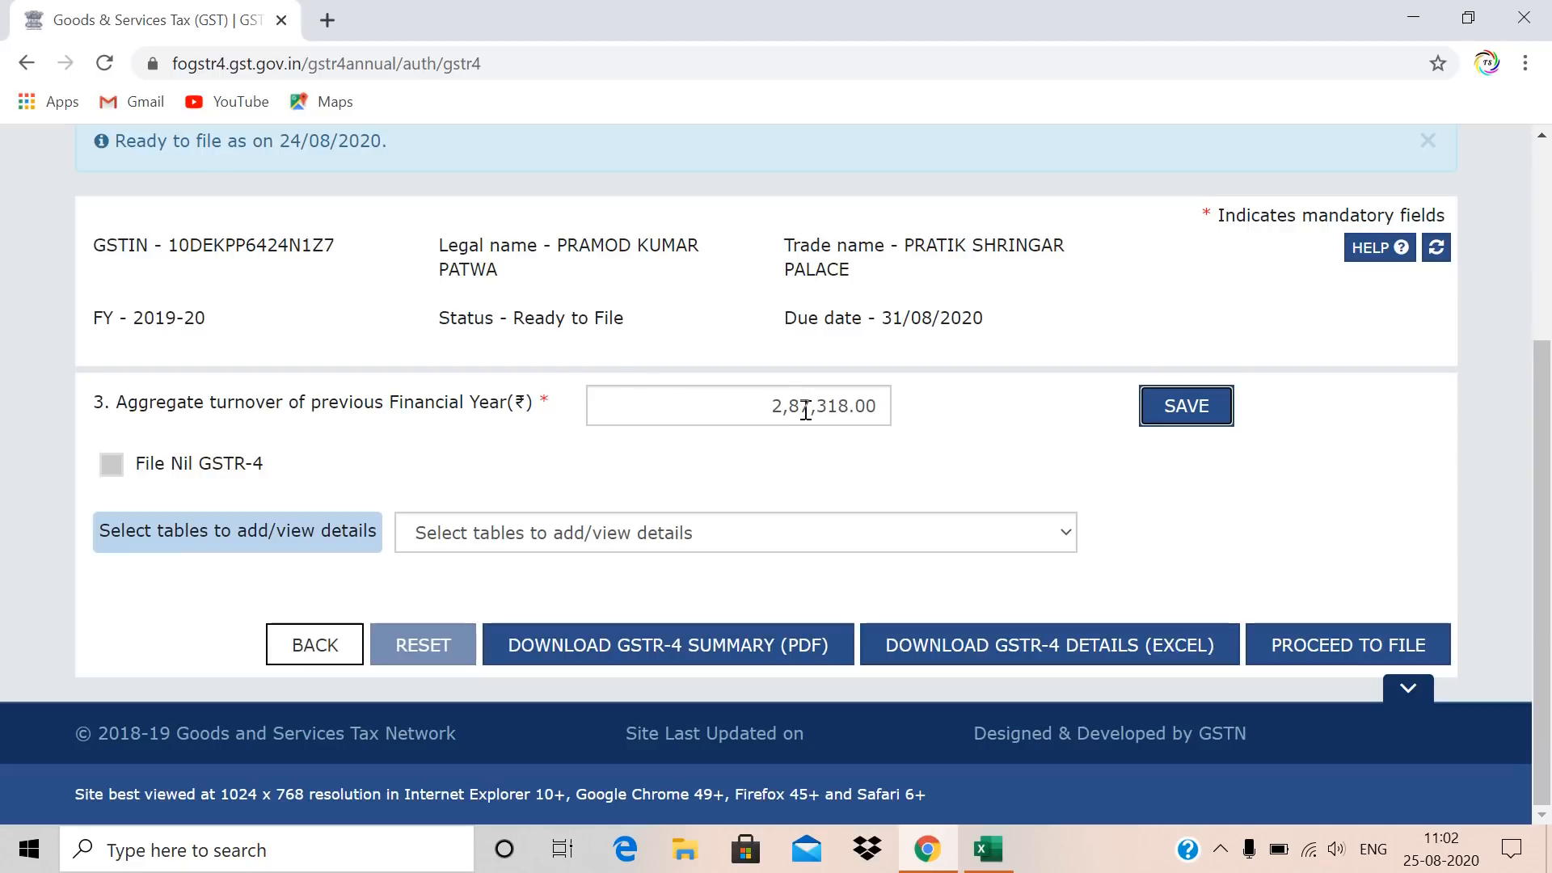
# Open table 4A, Inward supplies from registered supplier (other than reverse charge).
pyautogui.click(820, 540)
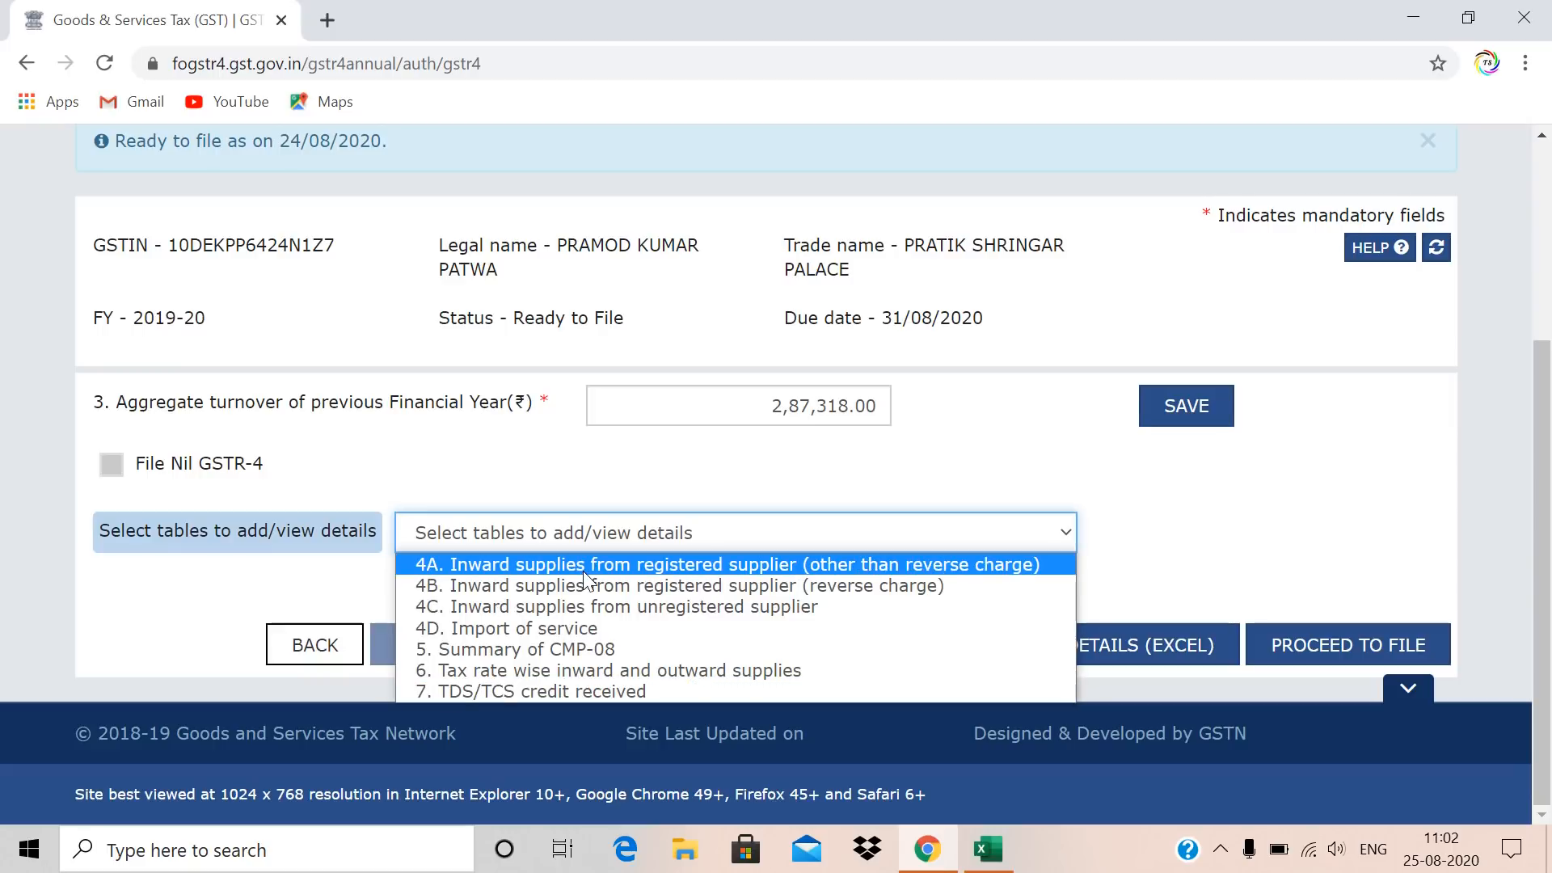
pyautogui.press('Down')
pyautogui.press('Down')
pyautogui.press('Down')
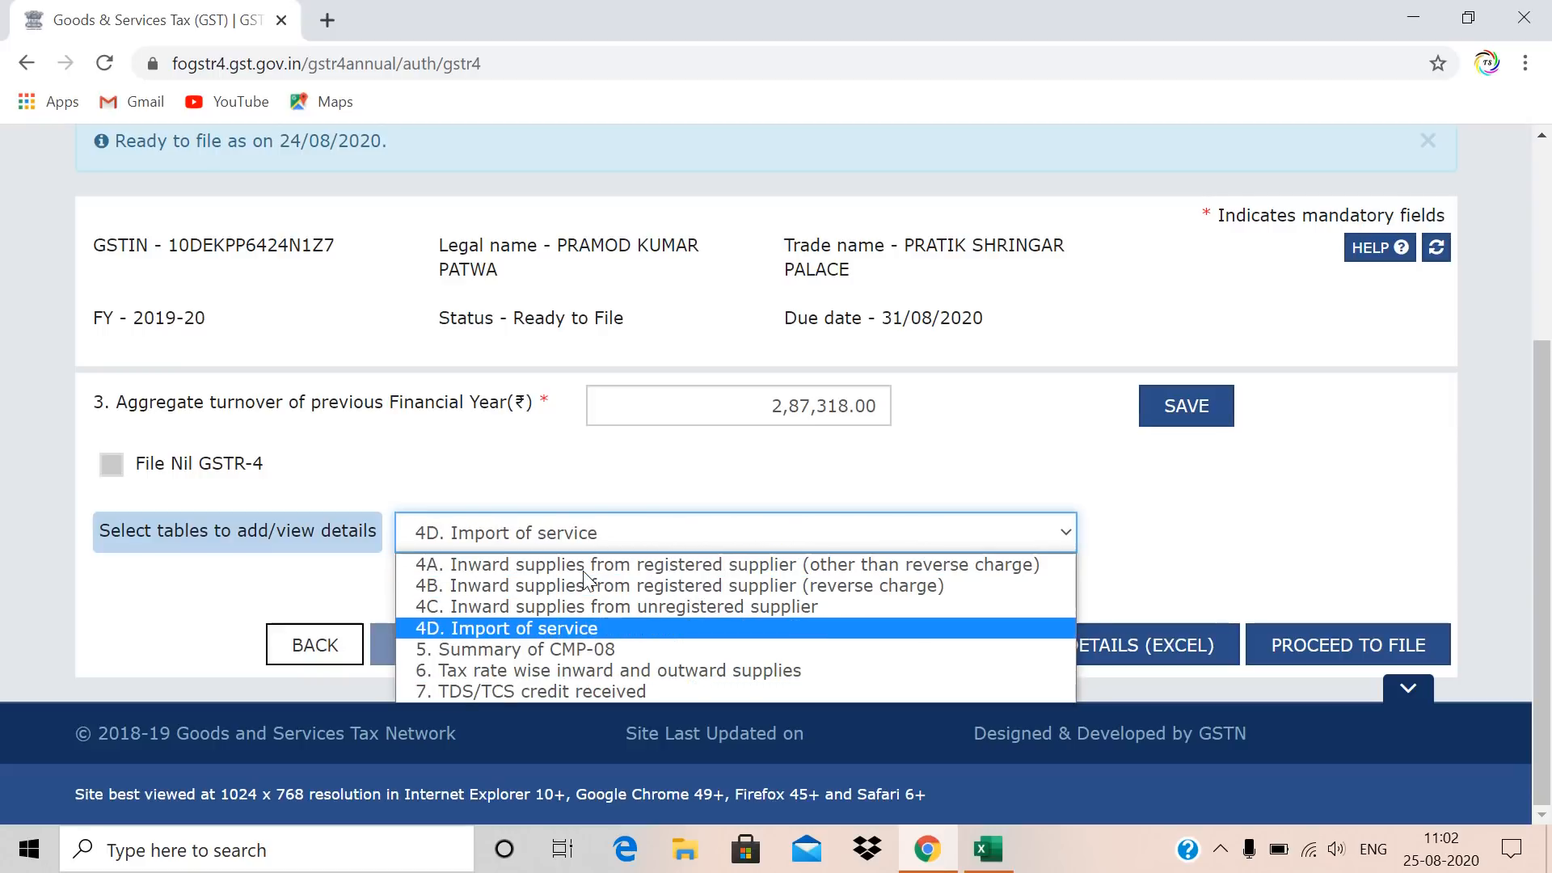
pyautogui.press('Up')
pyautogui.press('Up')
pyautogui.press('Up')
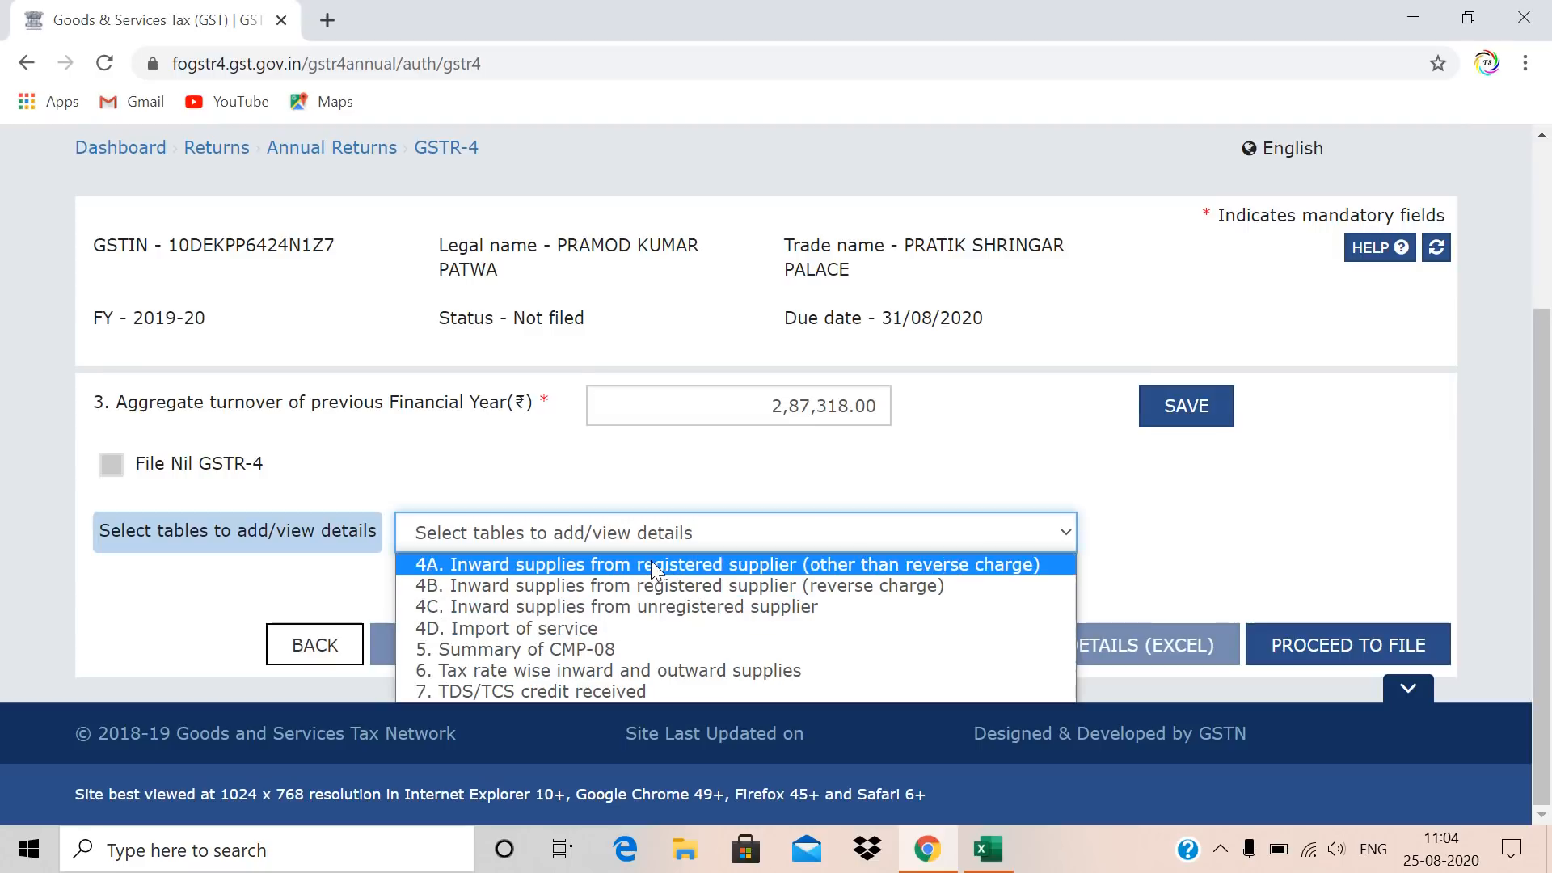
pyautogui.click(501, 564)
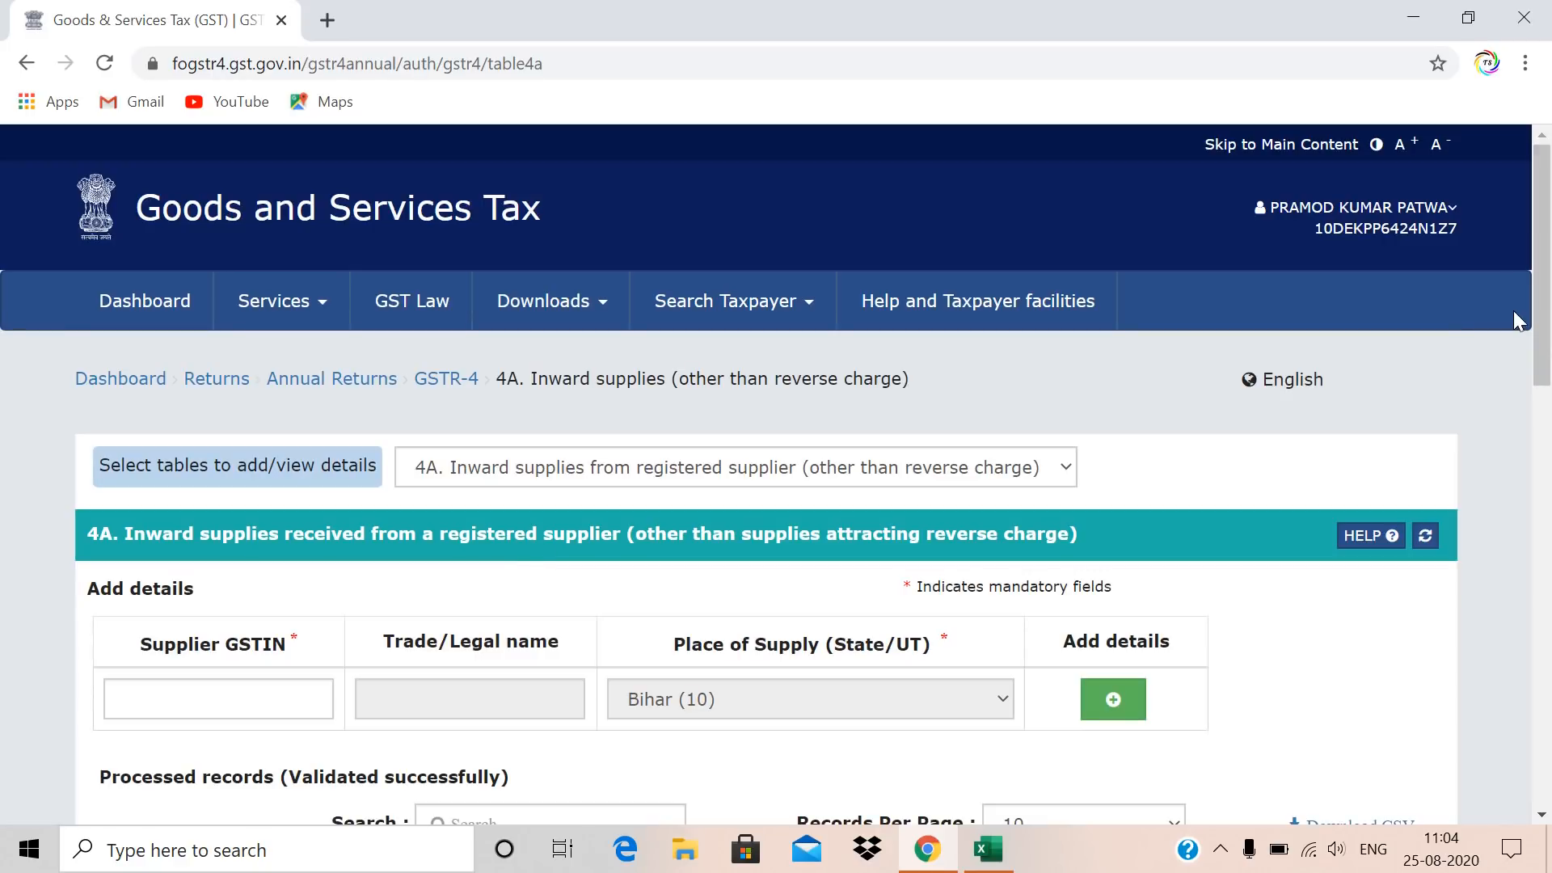
# Delete the SHREE SHREE TRADERS record from the processed records of table 4A.
pyautogui.moveTo(1541, 292); pyautogui.dragTo(1541, 422)
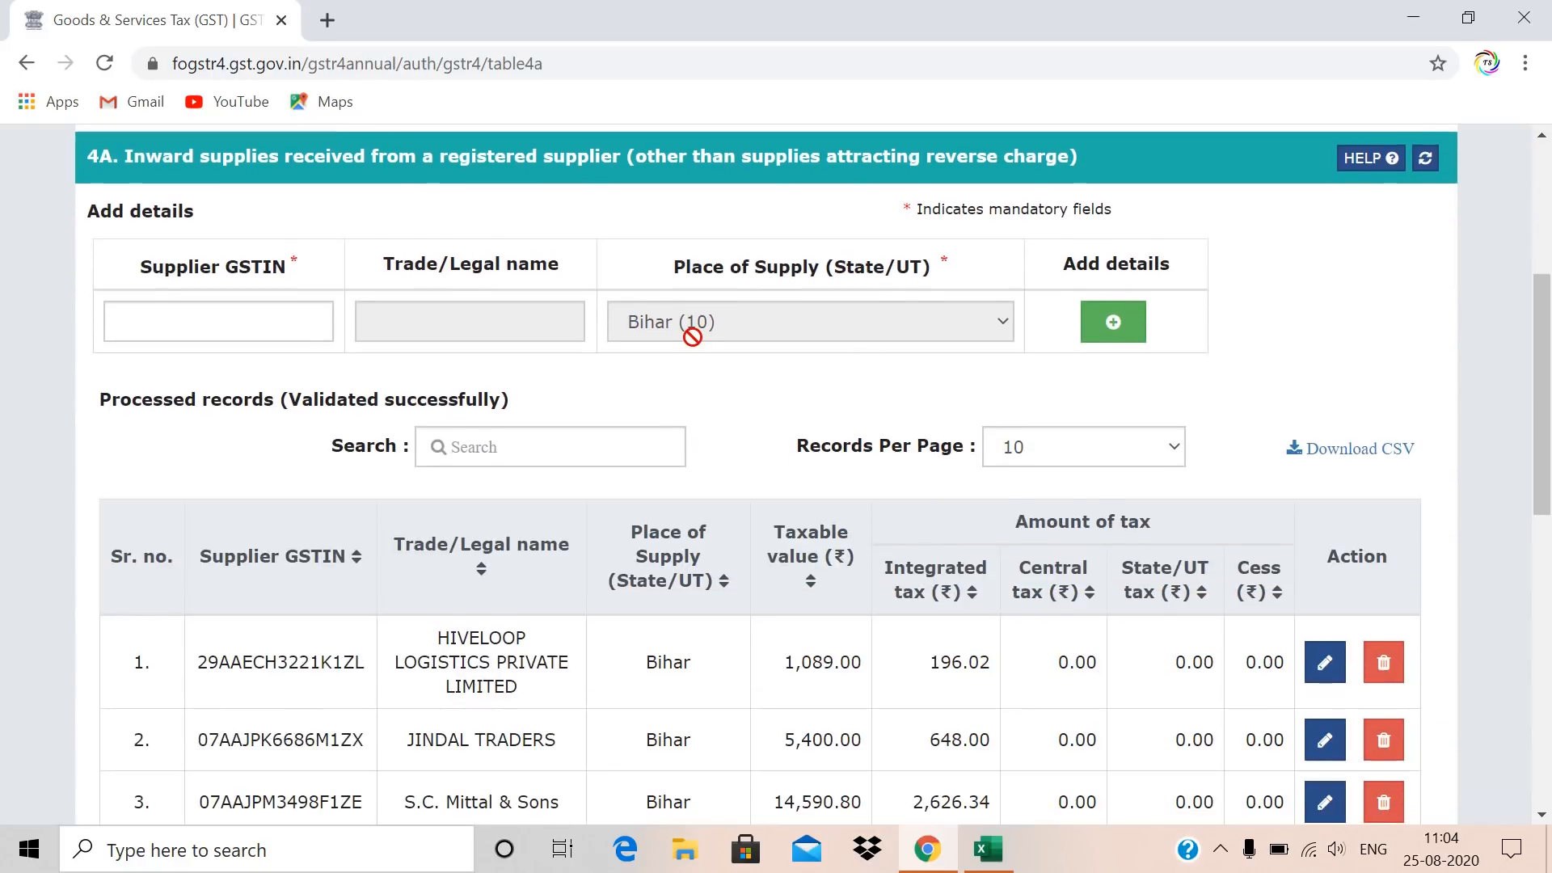
pyautogui.moveTo(1549, 346); pyautogui.dragTo(1549, 450)
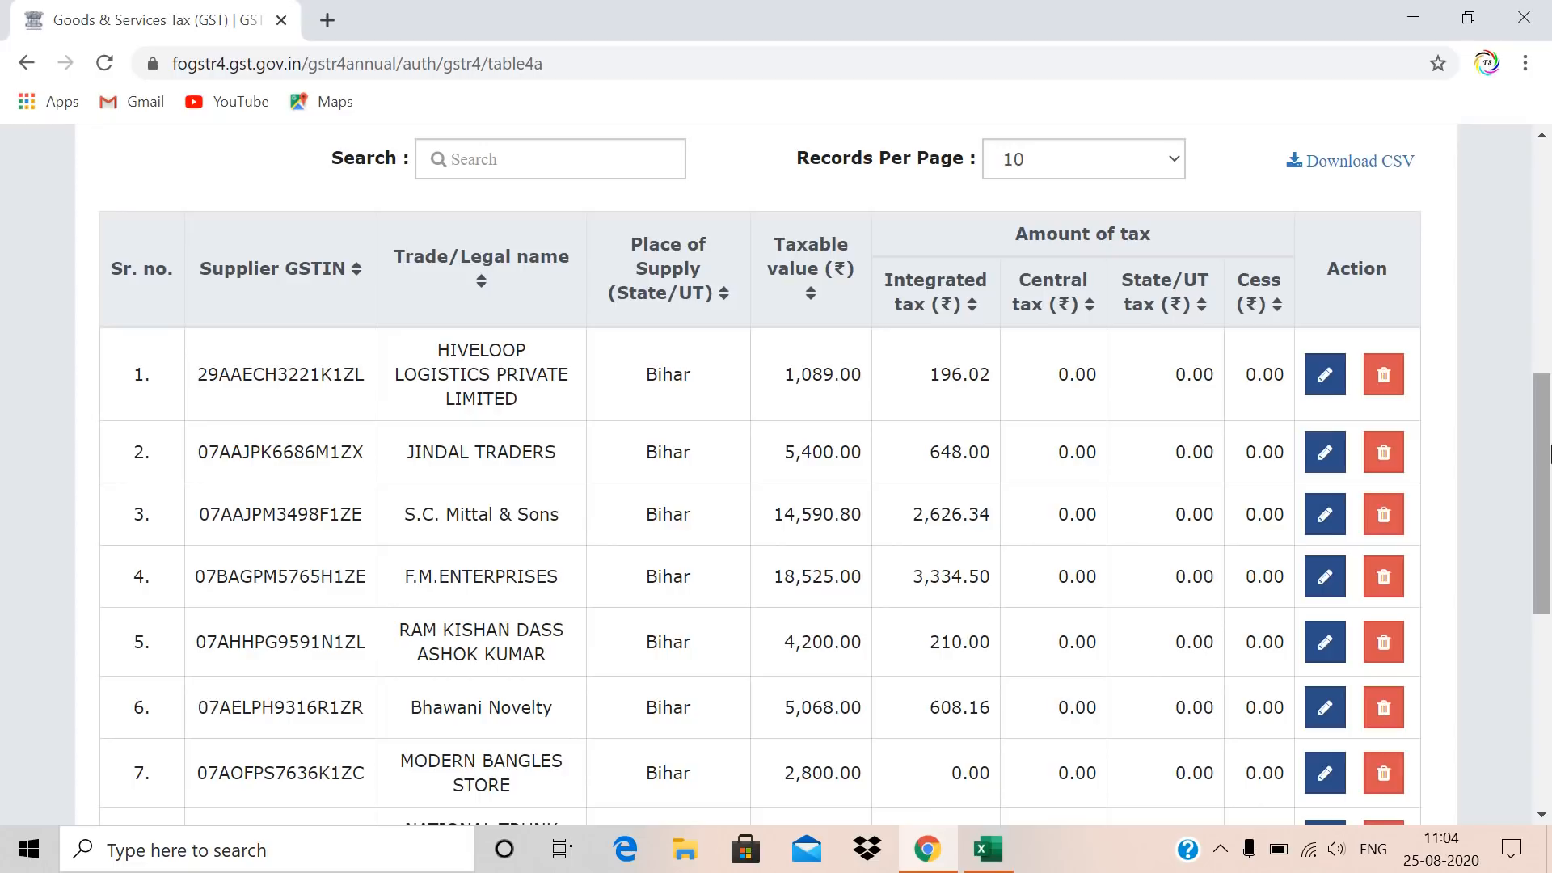
pyautogui.moveTo(1549, 454); pyautogui.dragTo(1549, 303)
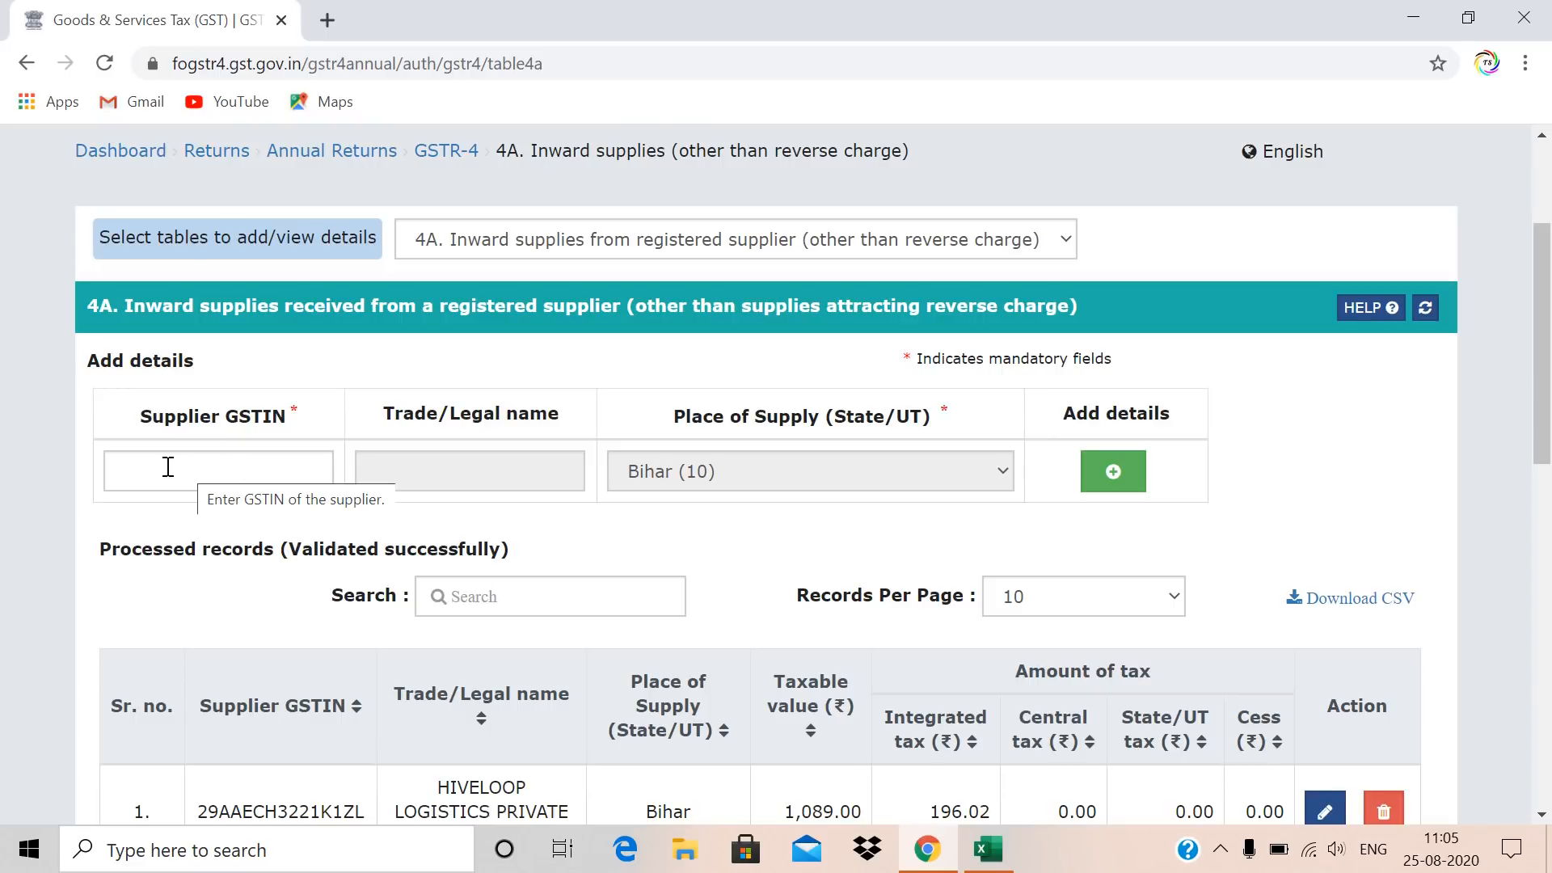
pyautogui.moveTo(1544, 378); pyautogui.dragTo(1549, 563)
pyautogui.scroll(-3, 1549, 323)
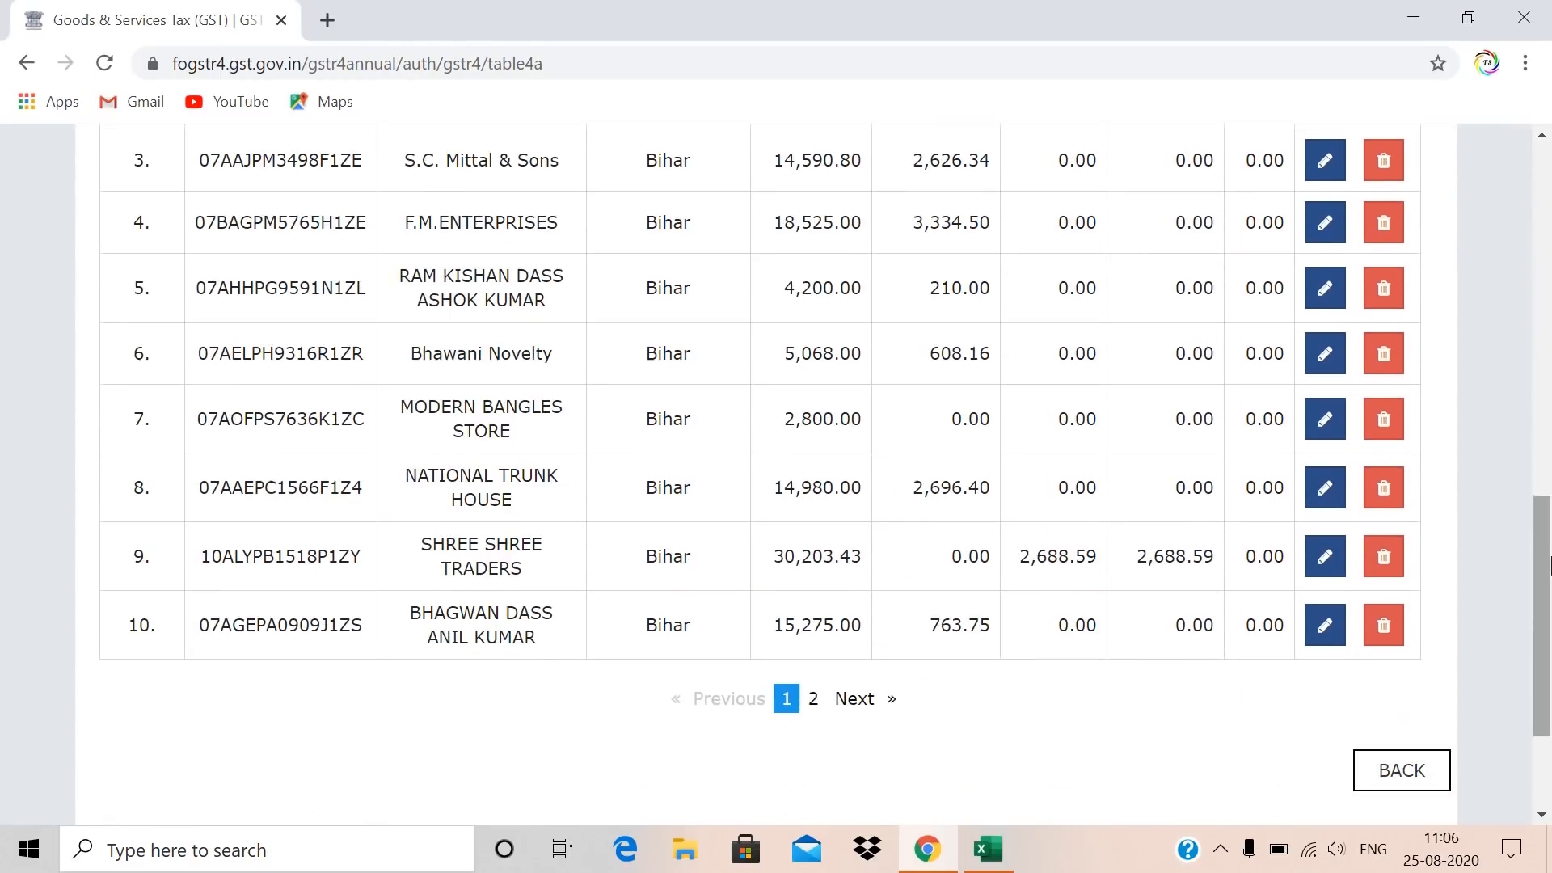
pyautogui.click(1397, 567)
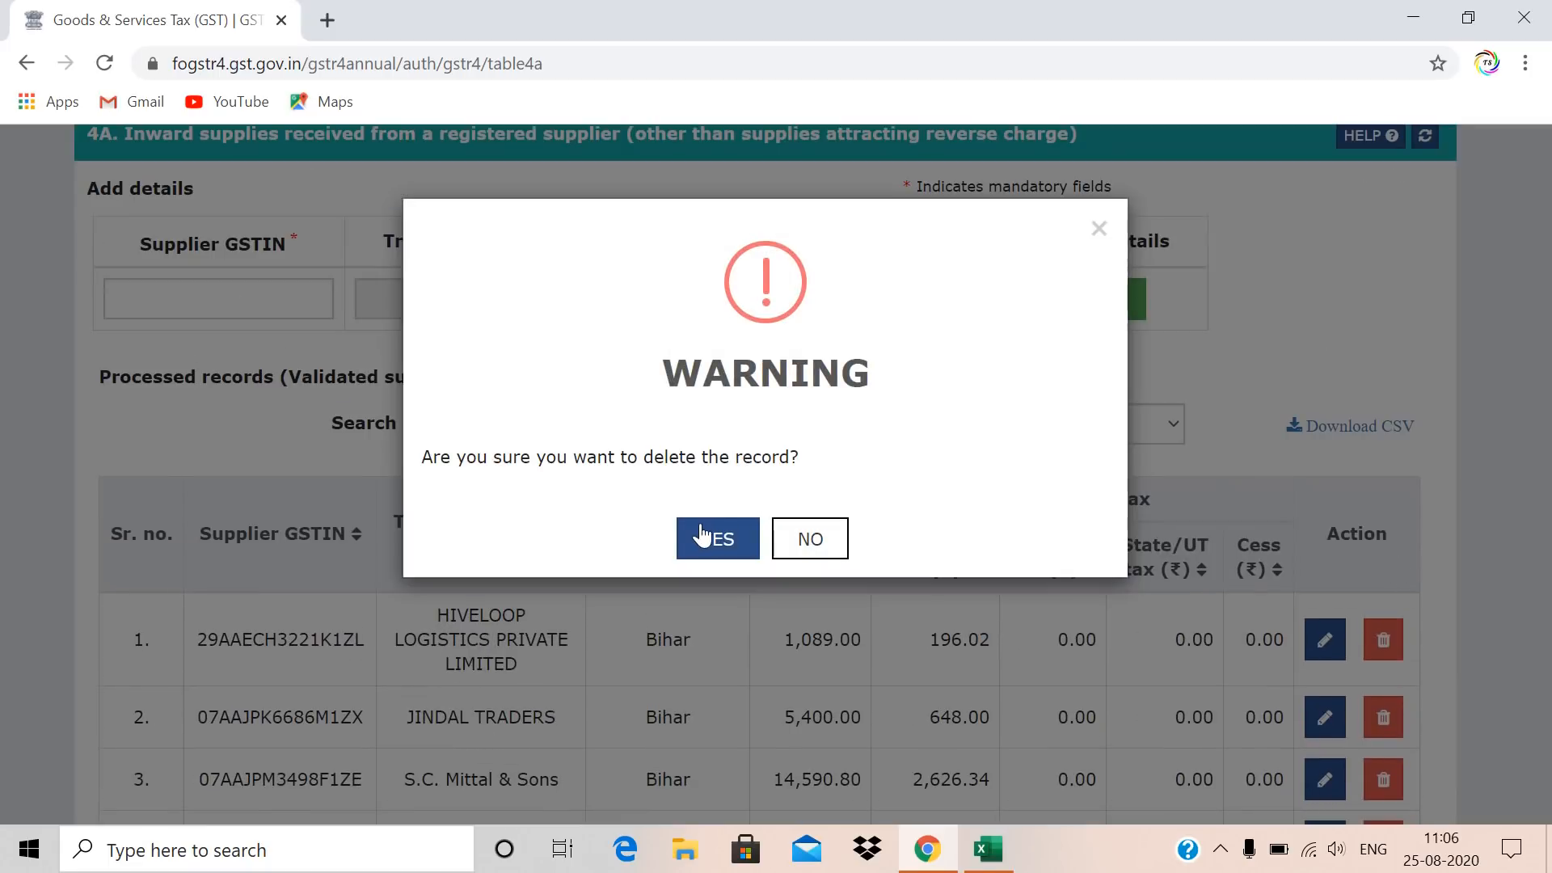
pyautogui.click(701, 536)
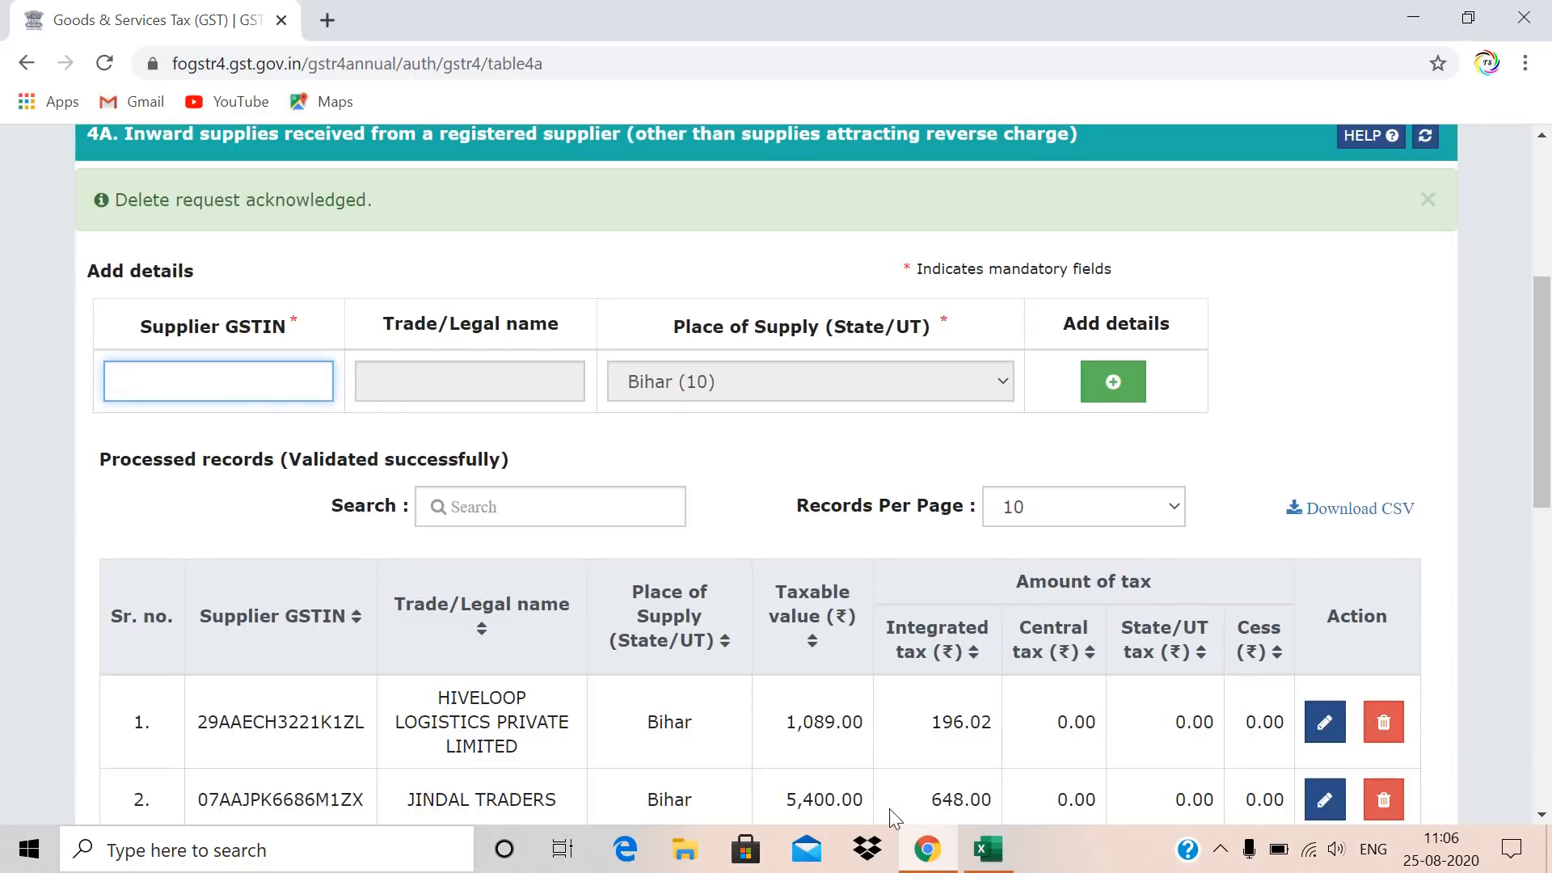
# Switch to the Excel supplies sheet and filter the Party column to show only SHREE SHREE TRADERS.
pyautogui.click(987, 848)
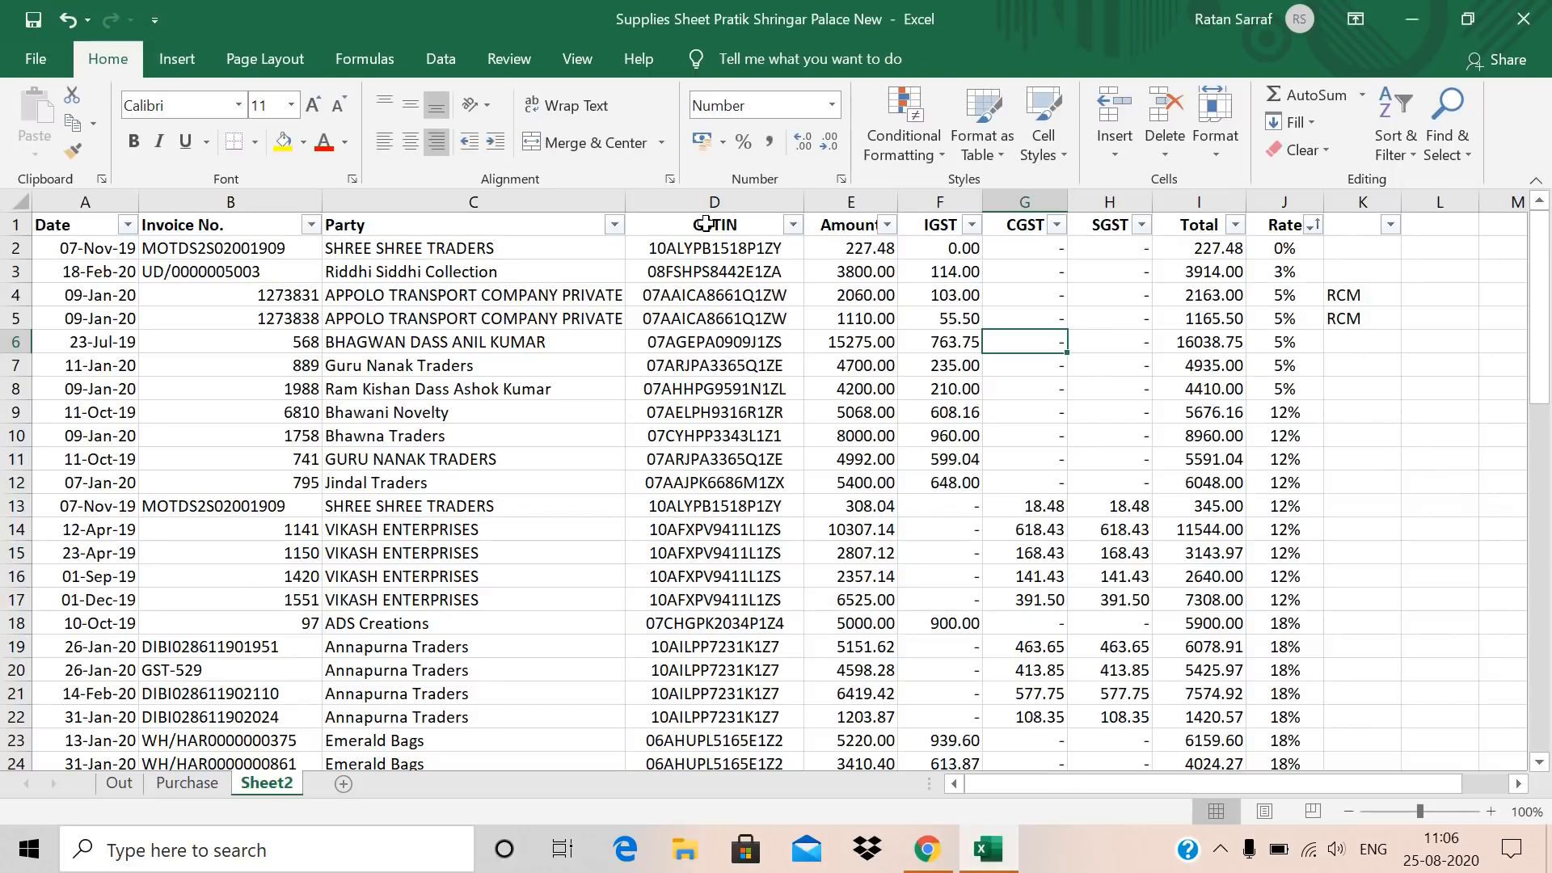
pyautogui.click(614, 225)
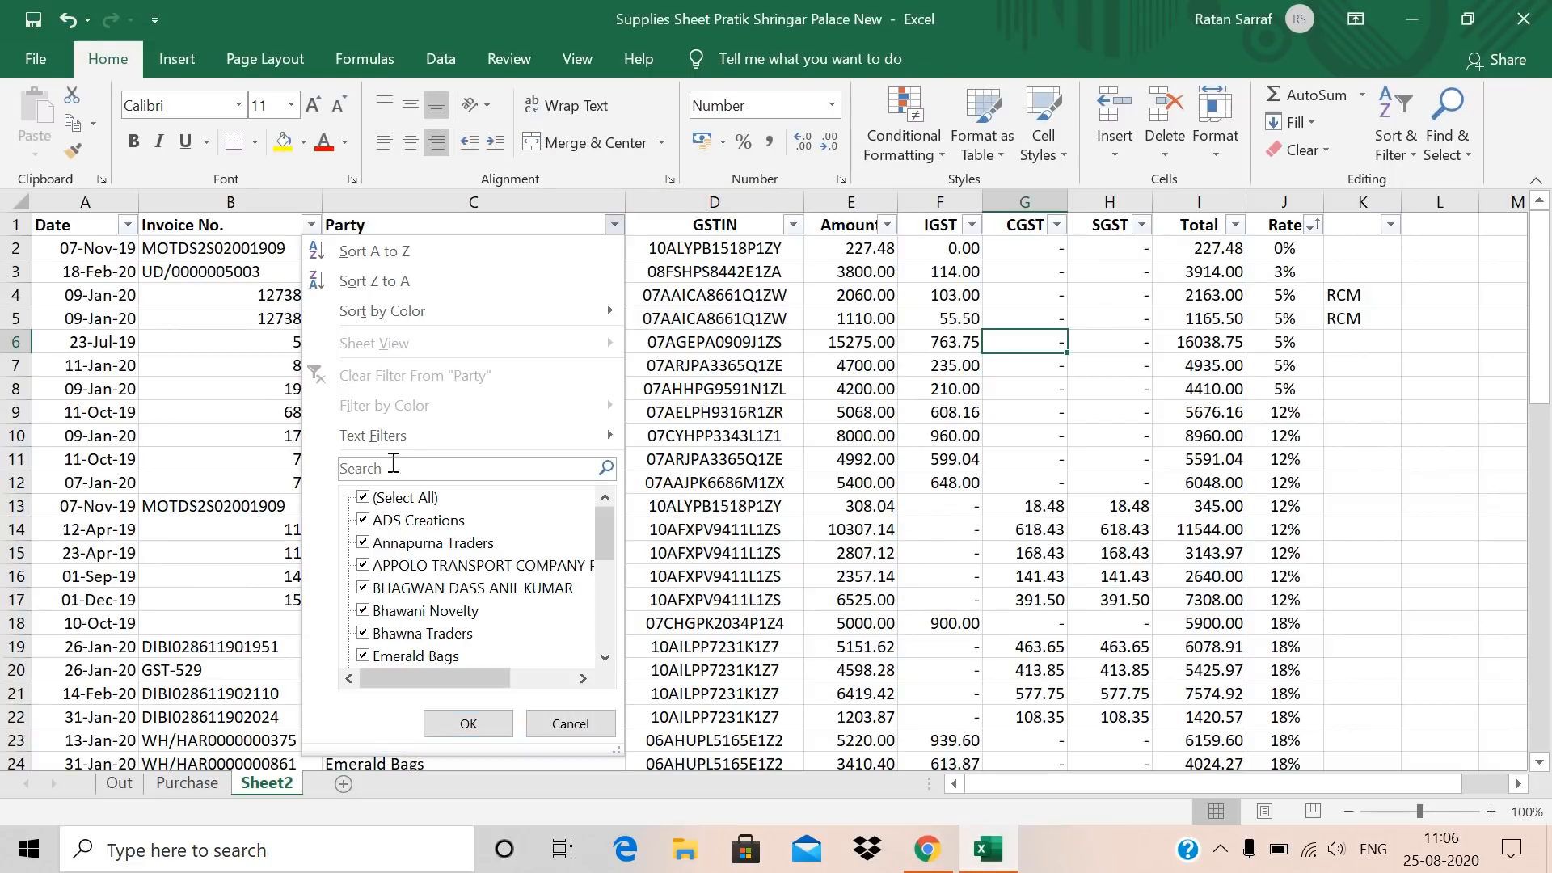
pyautogui.click(363, 497)
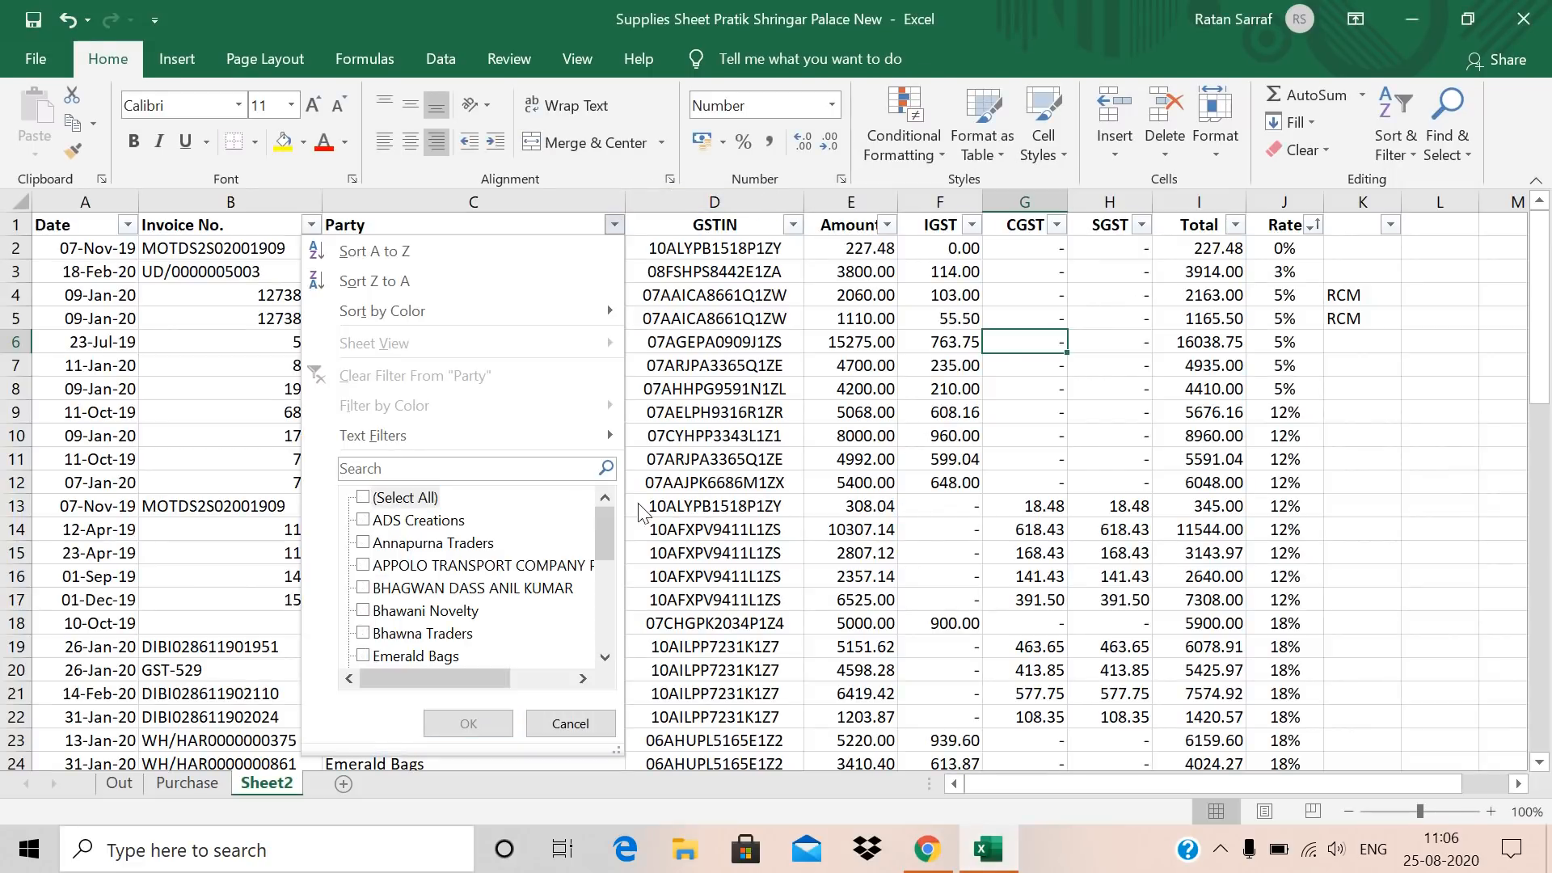
pyautogui.moveTo(606, 533); pyautogui.dragTo(606, 620)
pyautogui.click(362, 633)
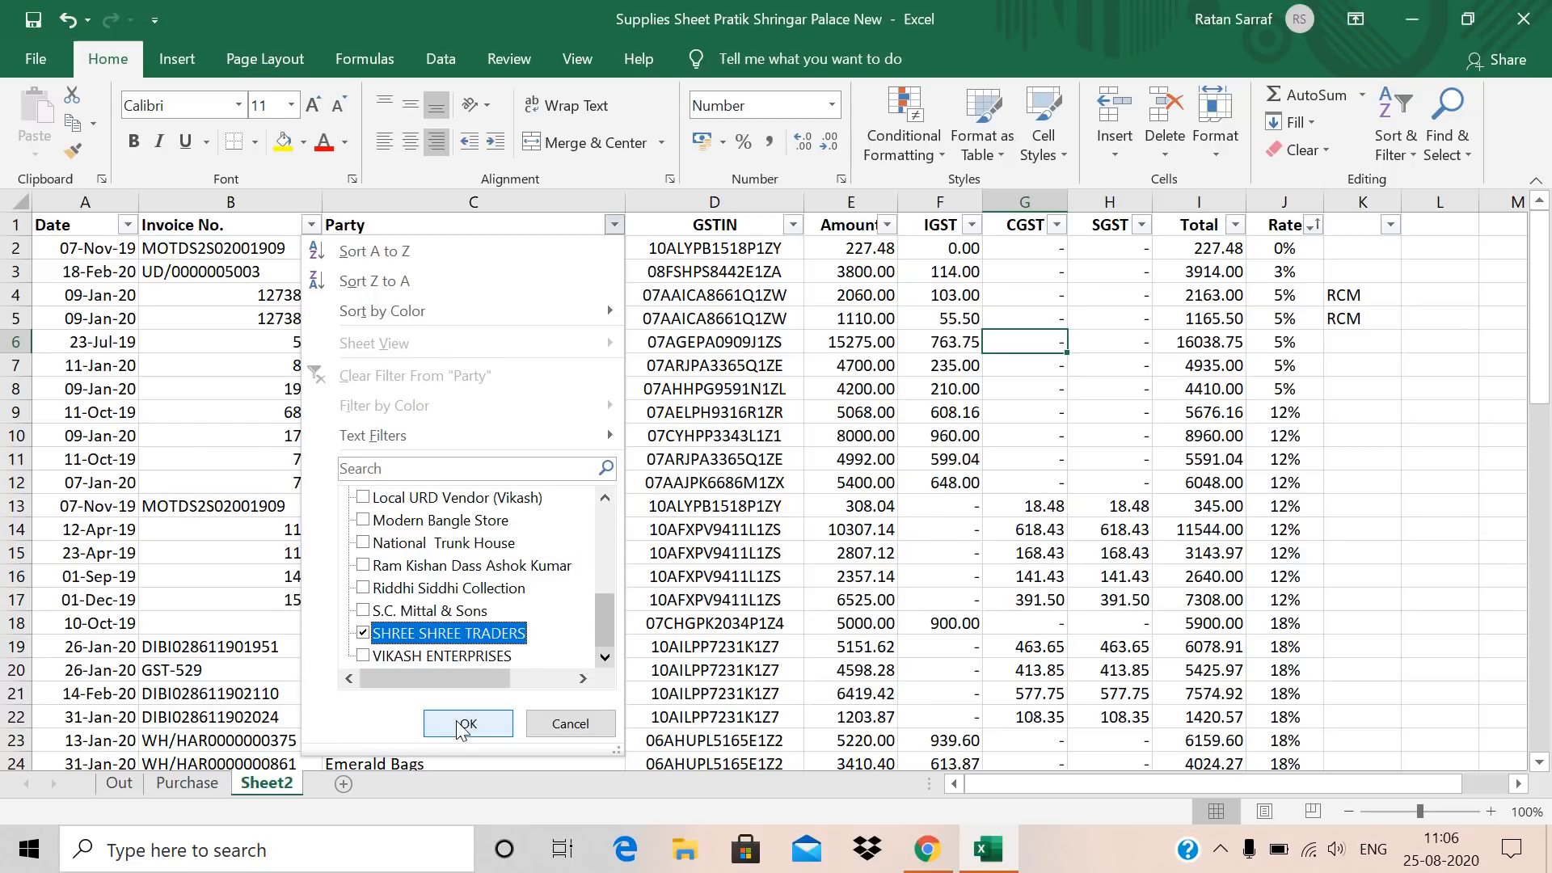
pyautogui.click(465, 724)
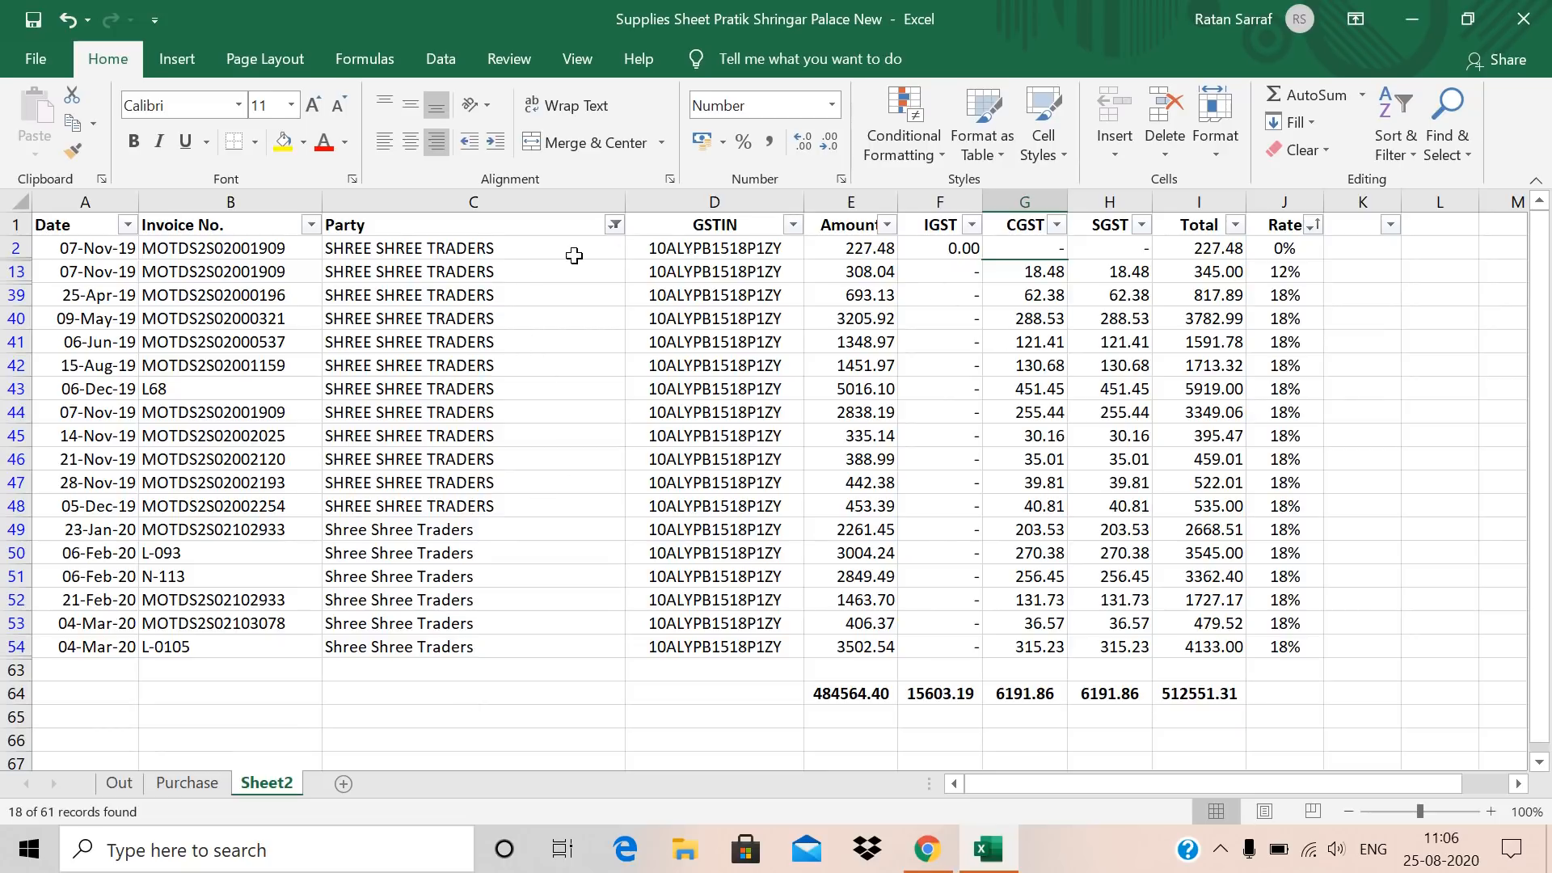
# Copy the SHREE SHREE TRADERS GSTIN from the sheet into the portal's Supplier GSTIN field and open its item details.
pyautogui.click(685, 251)
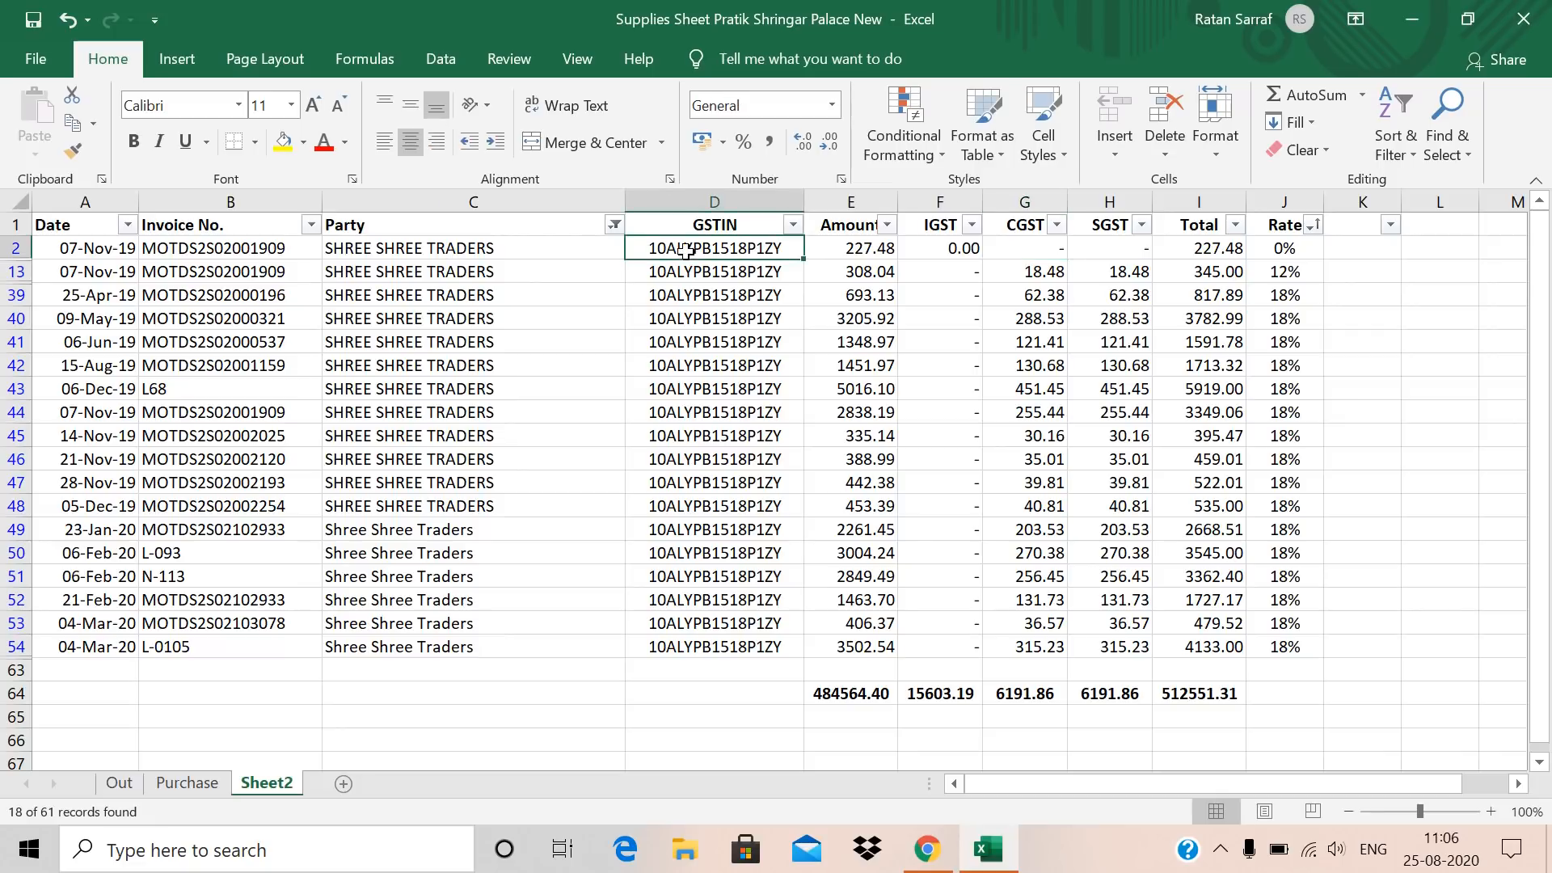
pyautogui.hotkey('ctrl', 'c')
pyautogui.hotkey('alt', 'Tab')
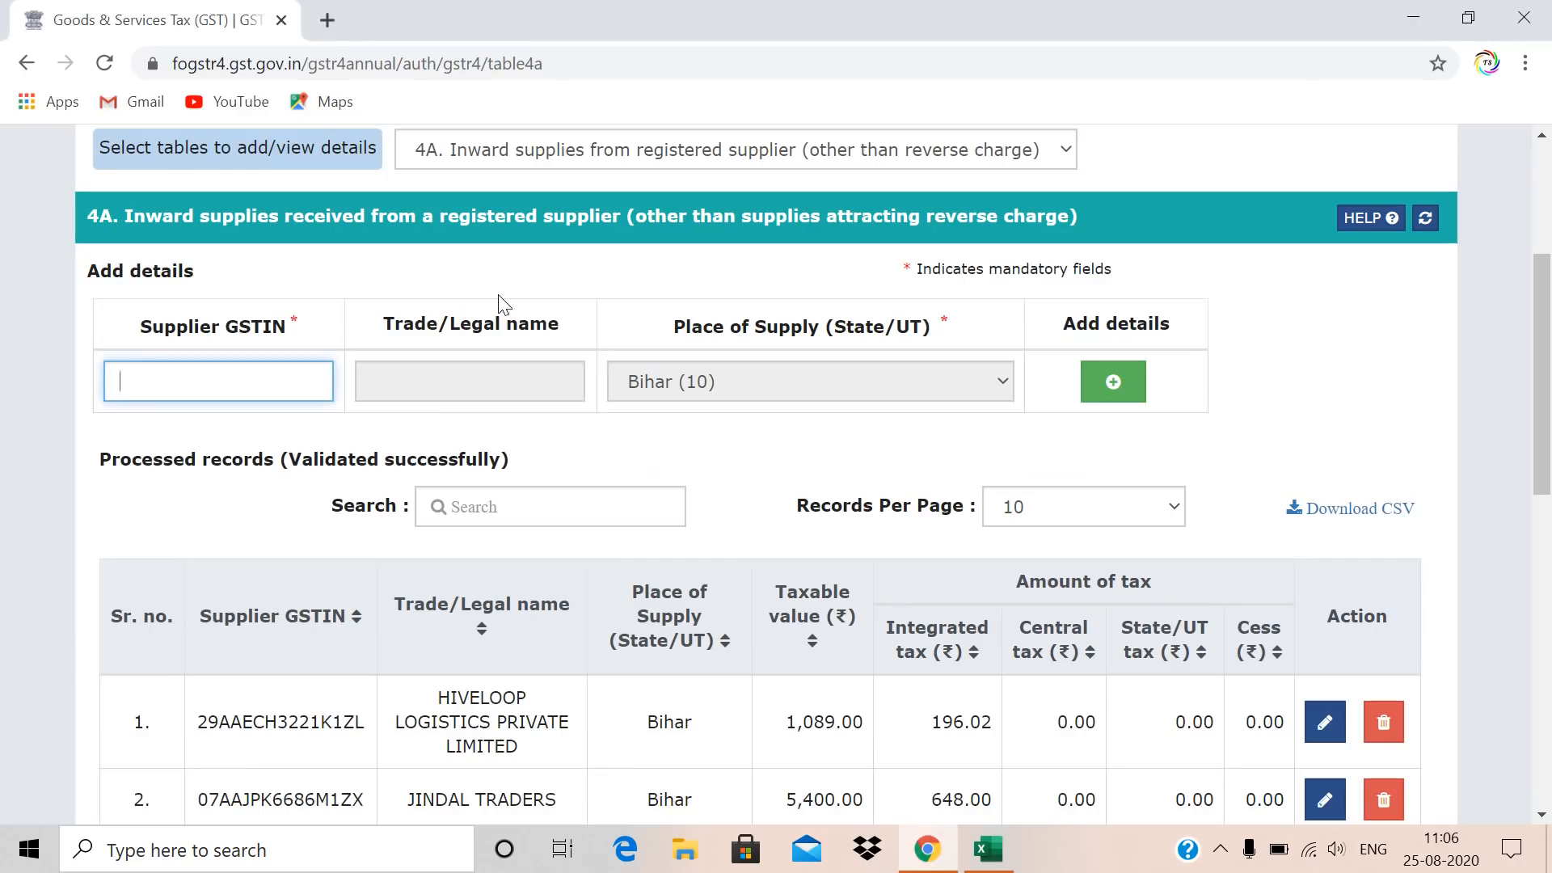
pyautogui.hotkey('ctrl', 'v')
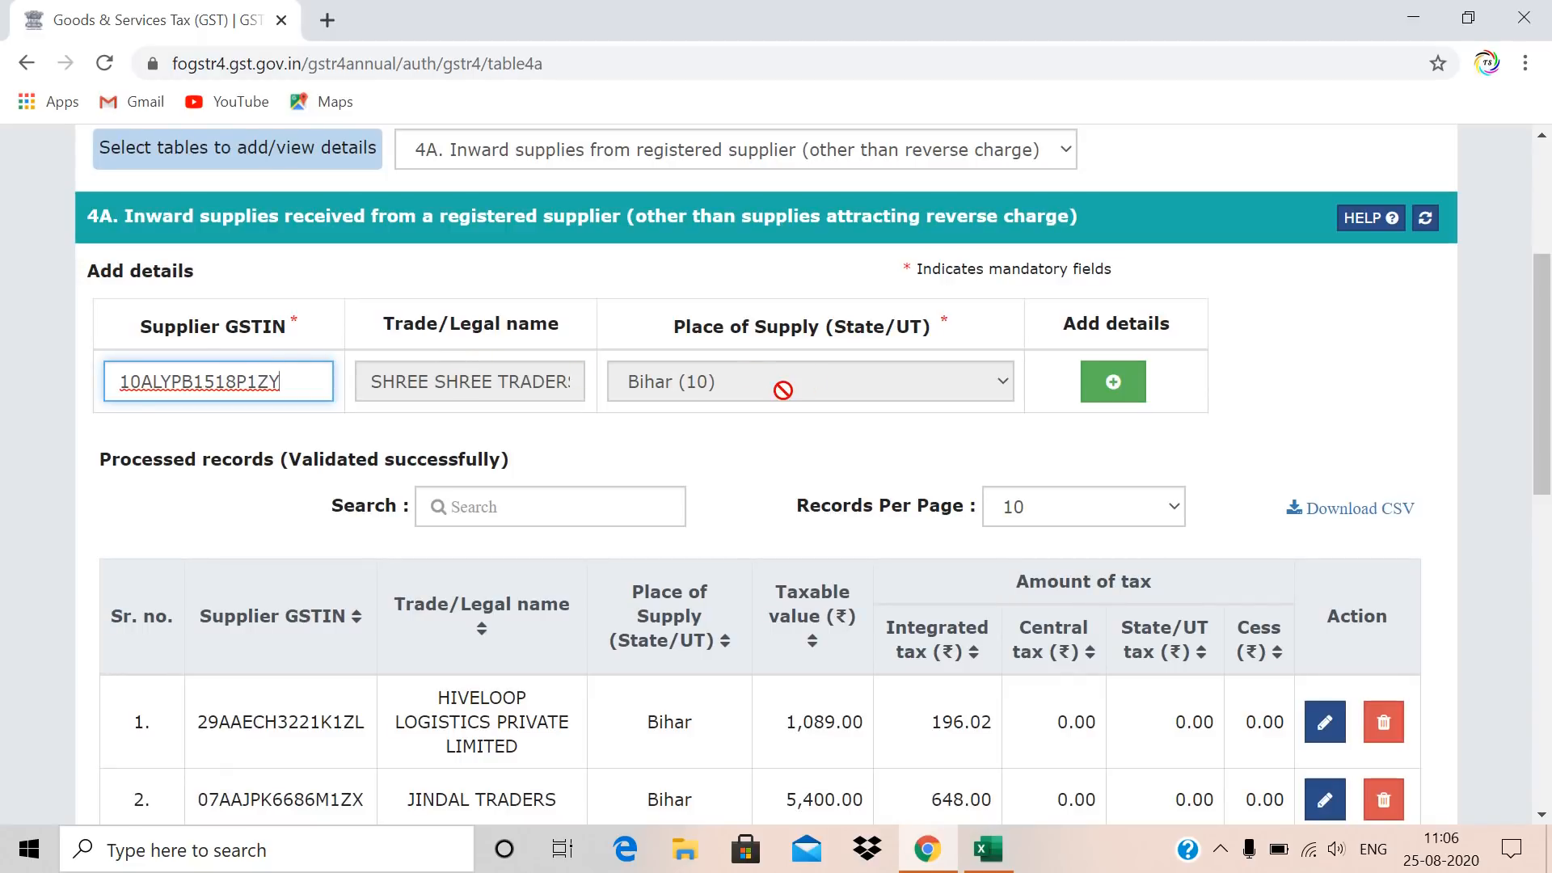
pyautogui.click(1112, 389)
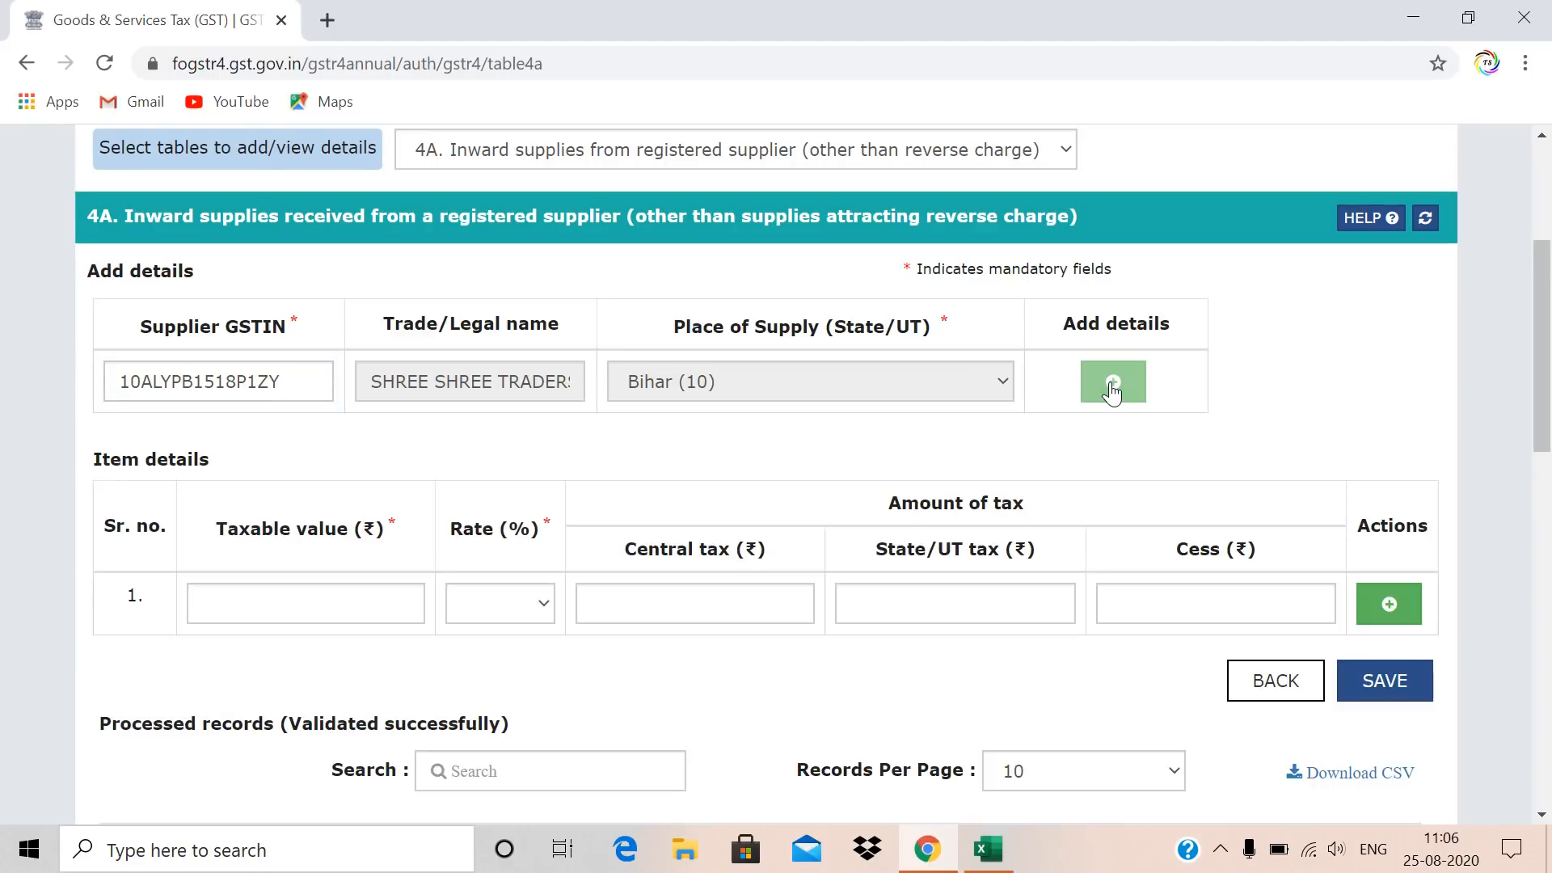
# Fill in the first item row from the sheet's 0% invoice, with taxable value 227.48 and rate 0%.
pyautogui.click(293, 599)
pyautogui.hotkey('alt', 'Tab')
pyautogui.press('Right')
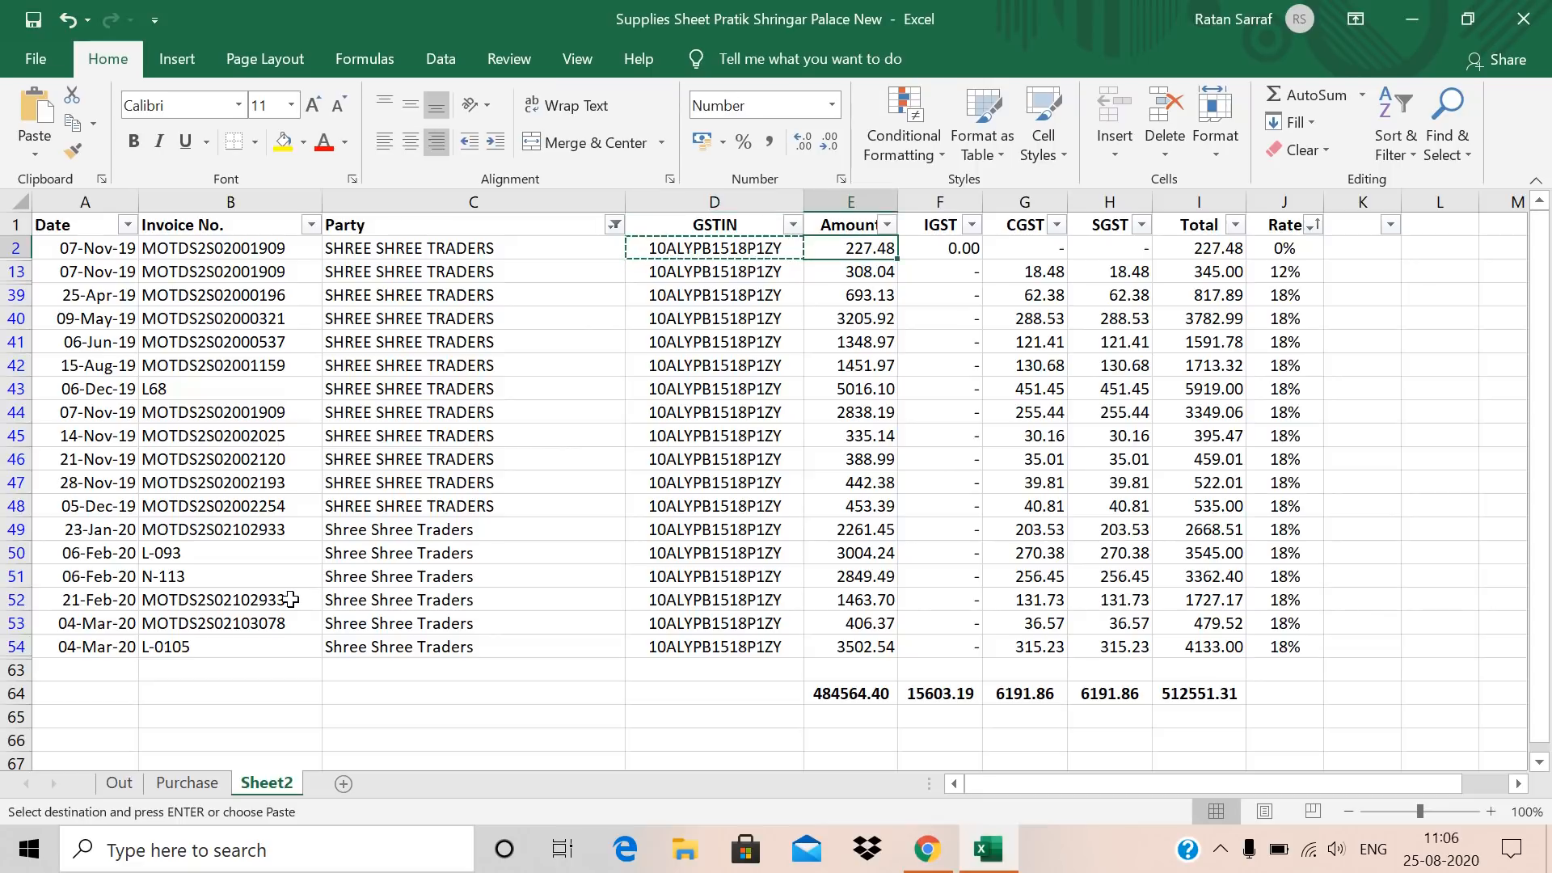
pyautogui.press('Right')
pyautogui.press('Right')
pyautogui.press('Right')
pyautogui.press('Right')
pyautogui.press('Right')
pyautogui.press('Left')
pyautogui.press('Left')
pyautogui.press('Left')
pyautogui.press('Left')
pyautogui.press('Left')
pyautogui.hotkey('alt', 'Tab')
pyautogui.write('227.')
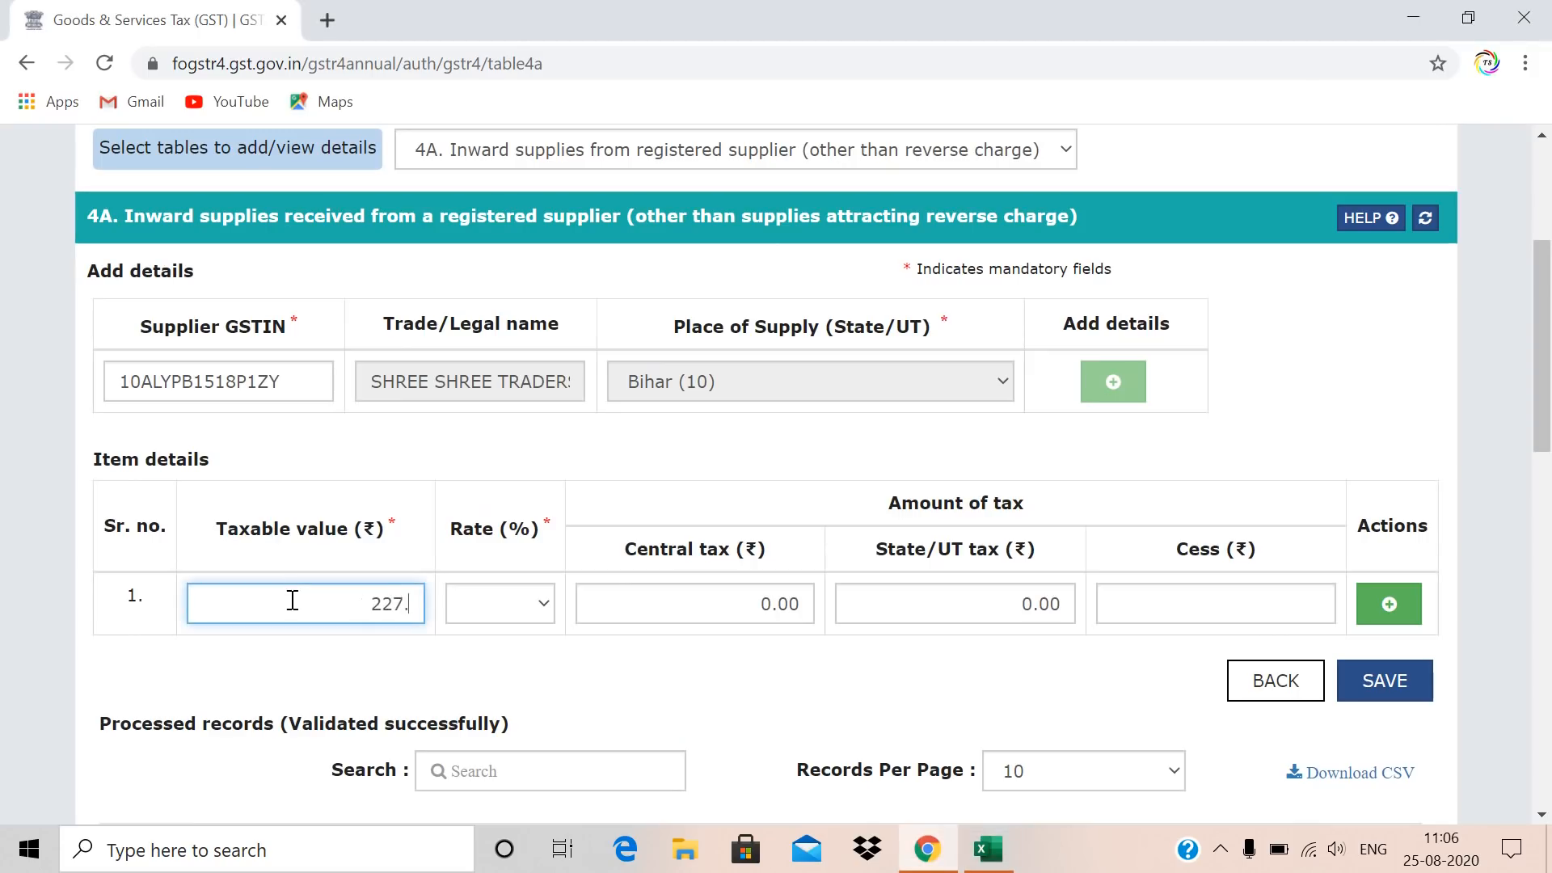
pyautogui.write('48')
pyautogui.click(506, 614)
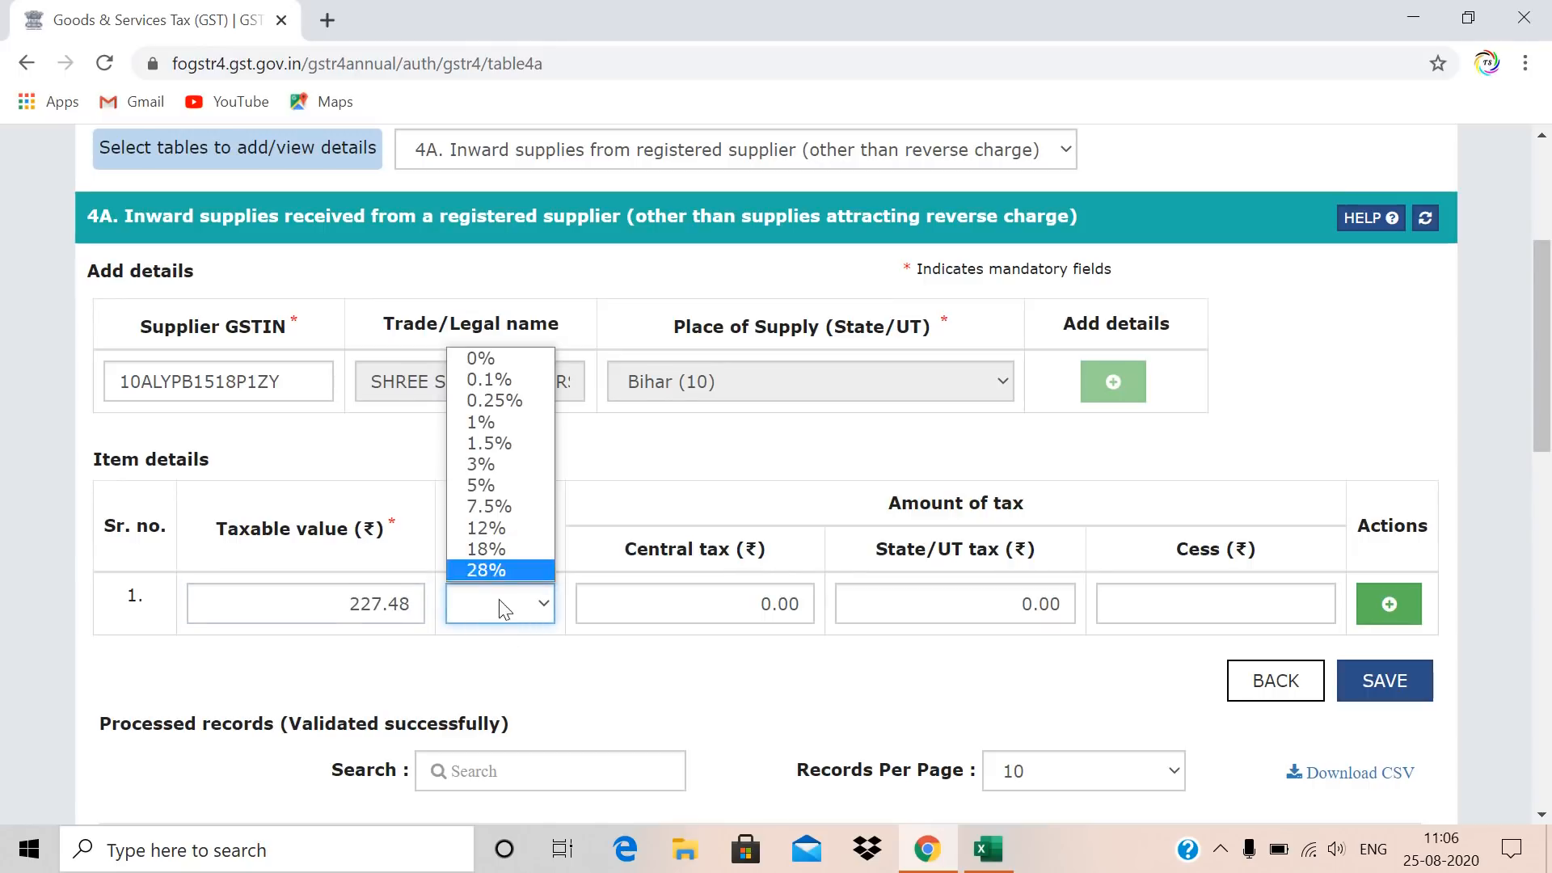
pyautogui.click(483, 356)
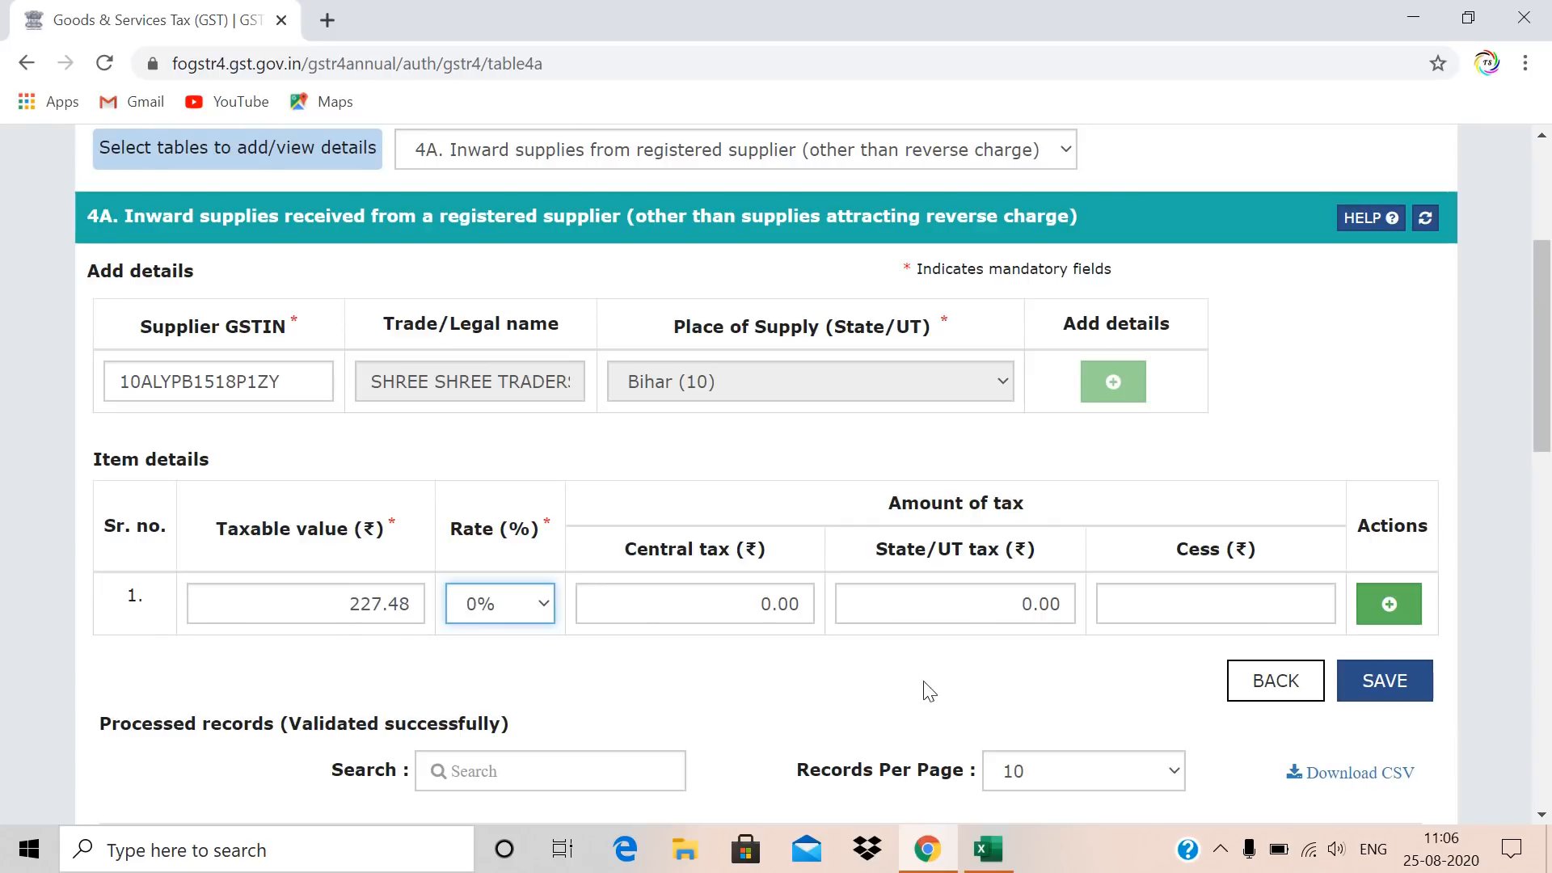
pyautogui.hotkey('alt', 'Tab')
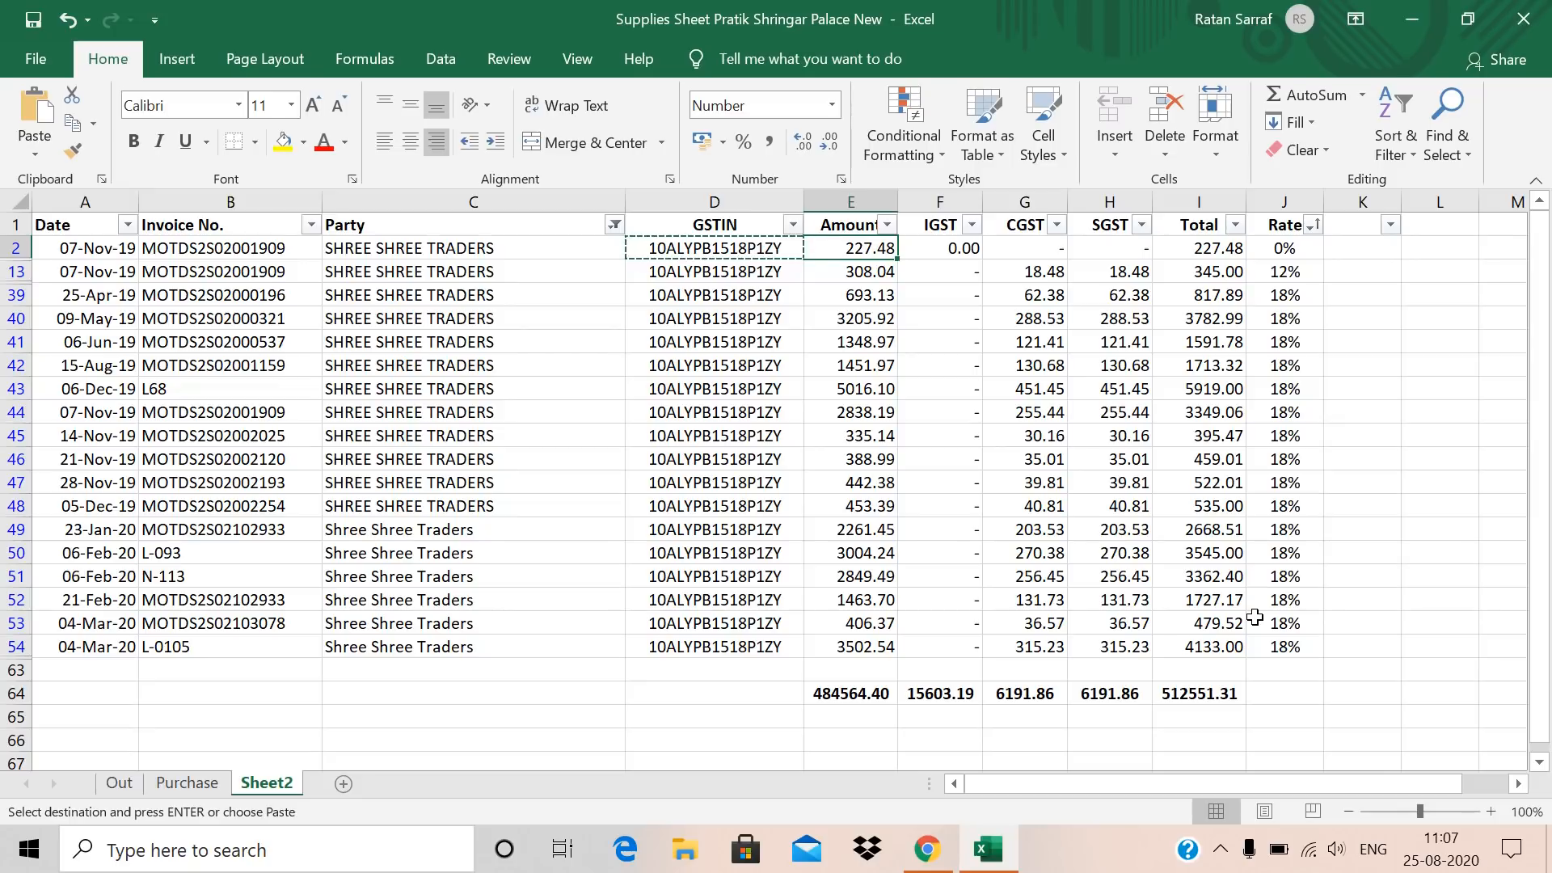
pyautogui.hotkey('alt', 'Tab')
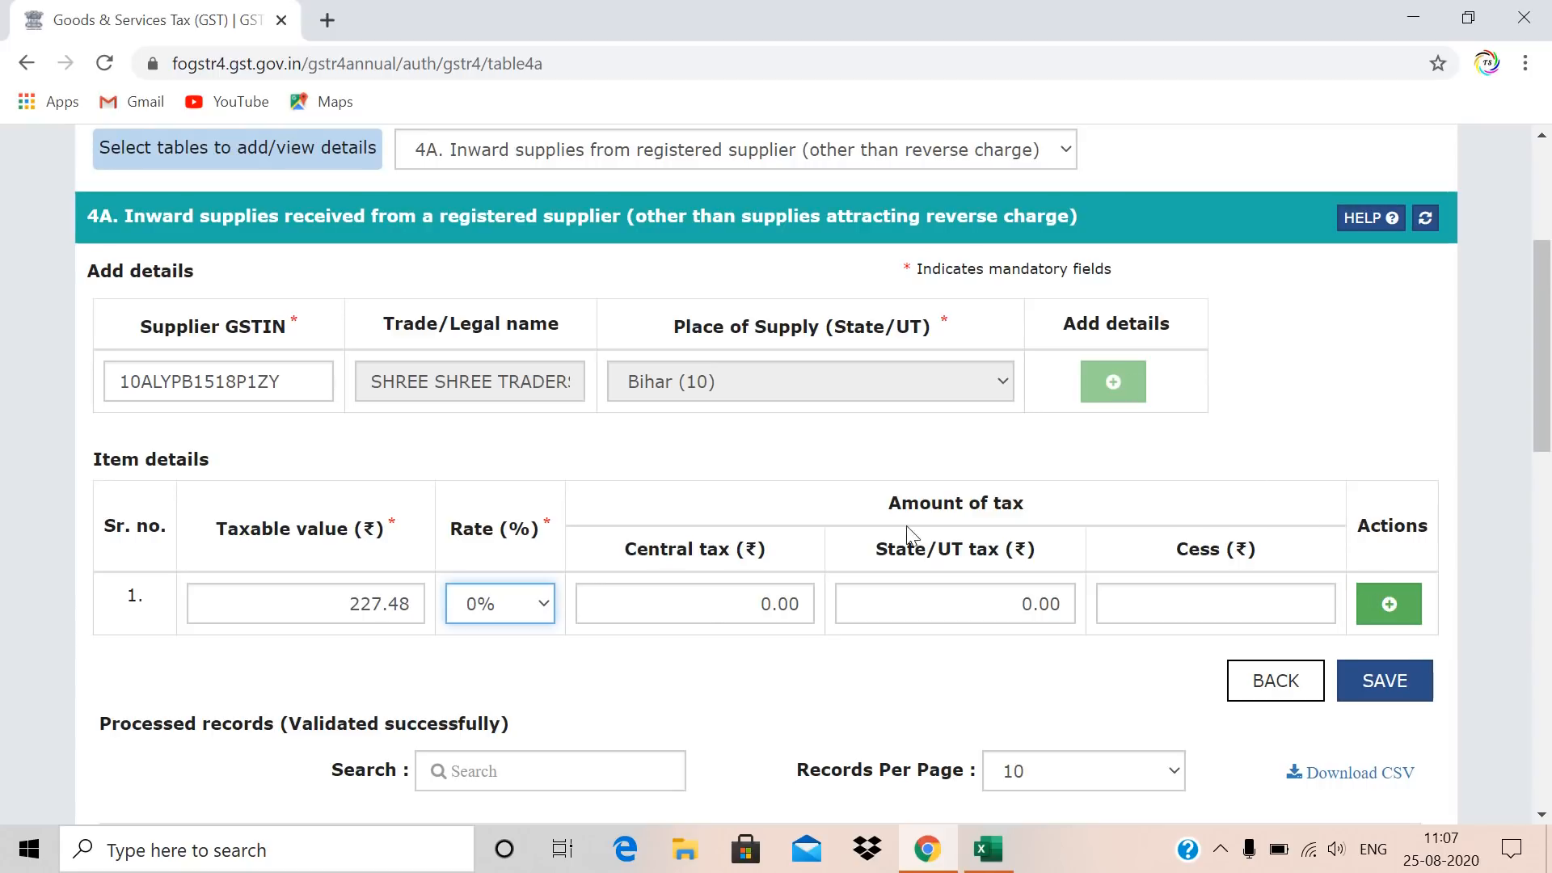
# Add a second item row with the sheet's 12% invoice, taxable value 308.04 and rate 12%, and check its tax against the sheet.
pyautogui.click(1384, 620)
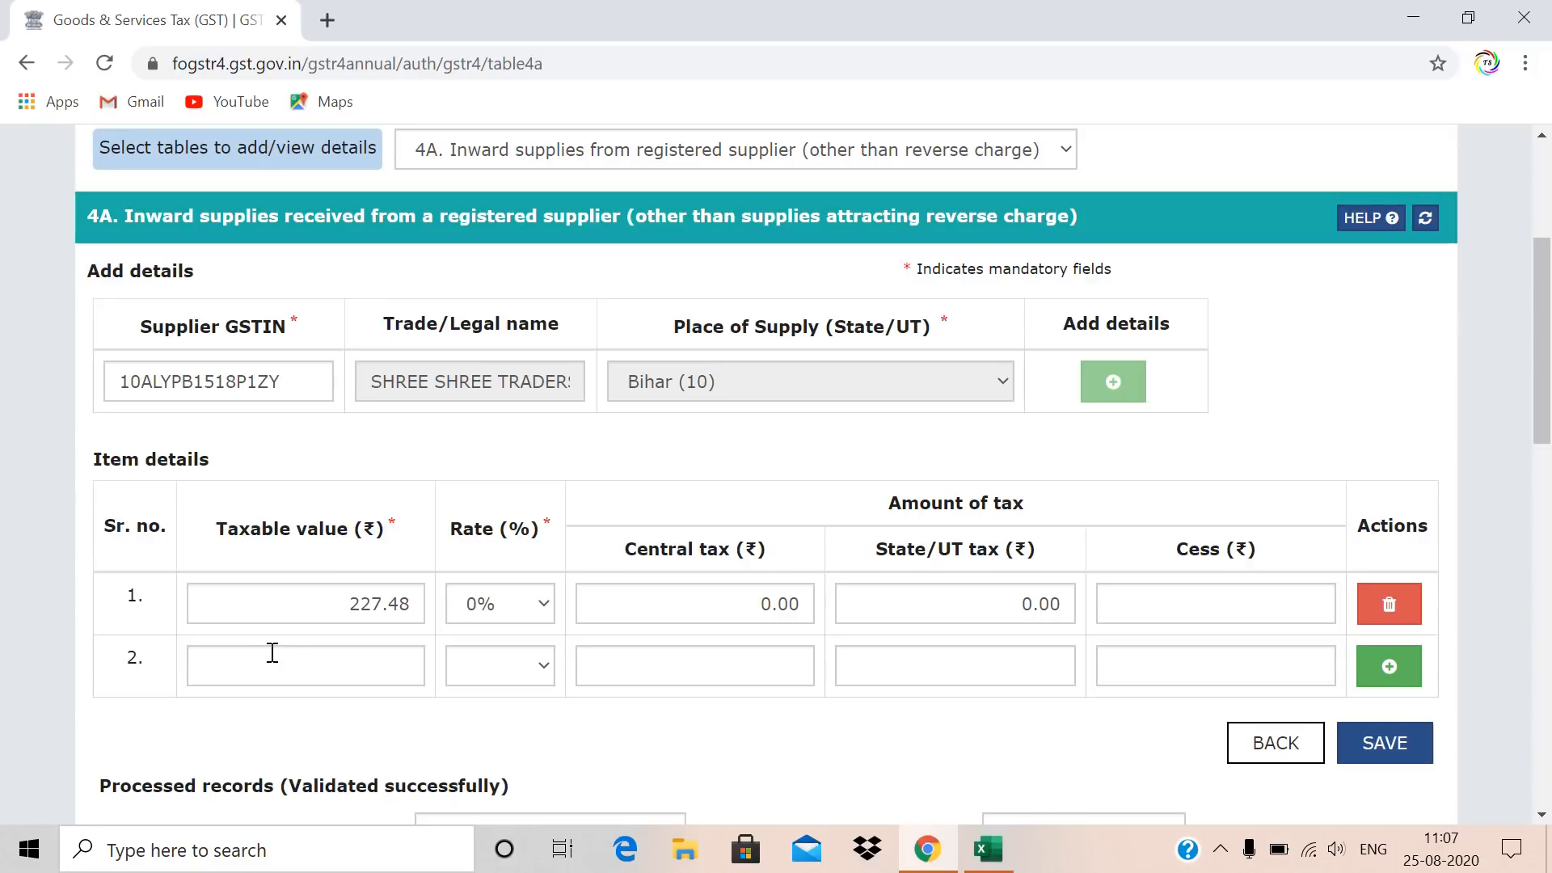
pyautogui.click(307, 665)
pyautogui.hotkey('alt', 'Tab')
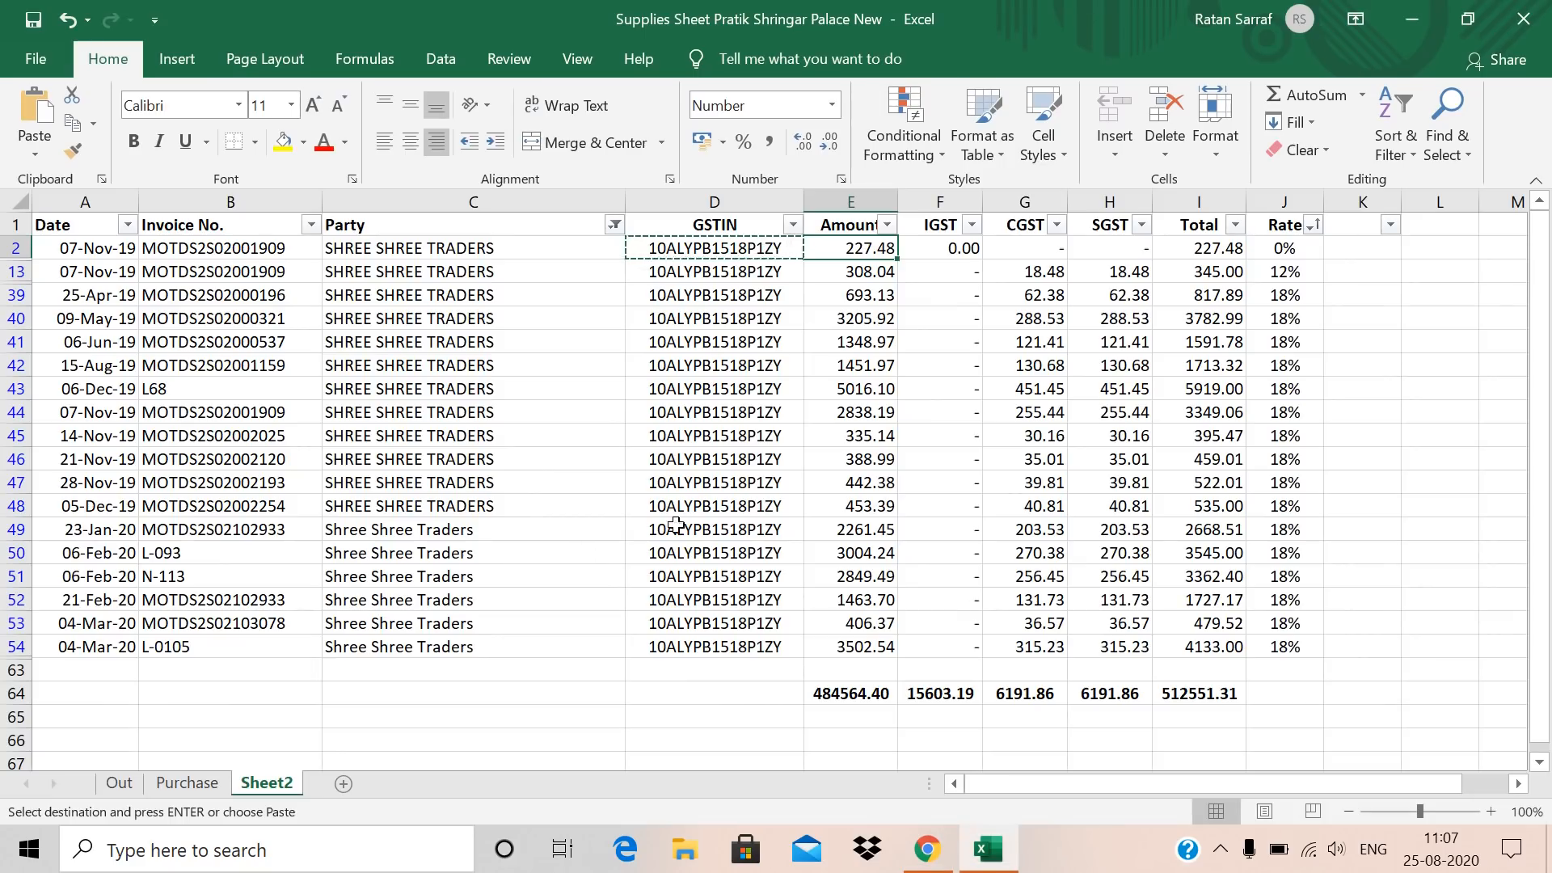
pyautogui.click(822, 269)
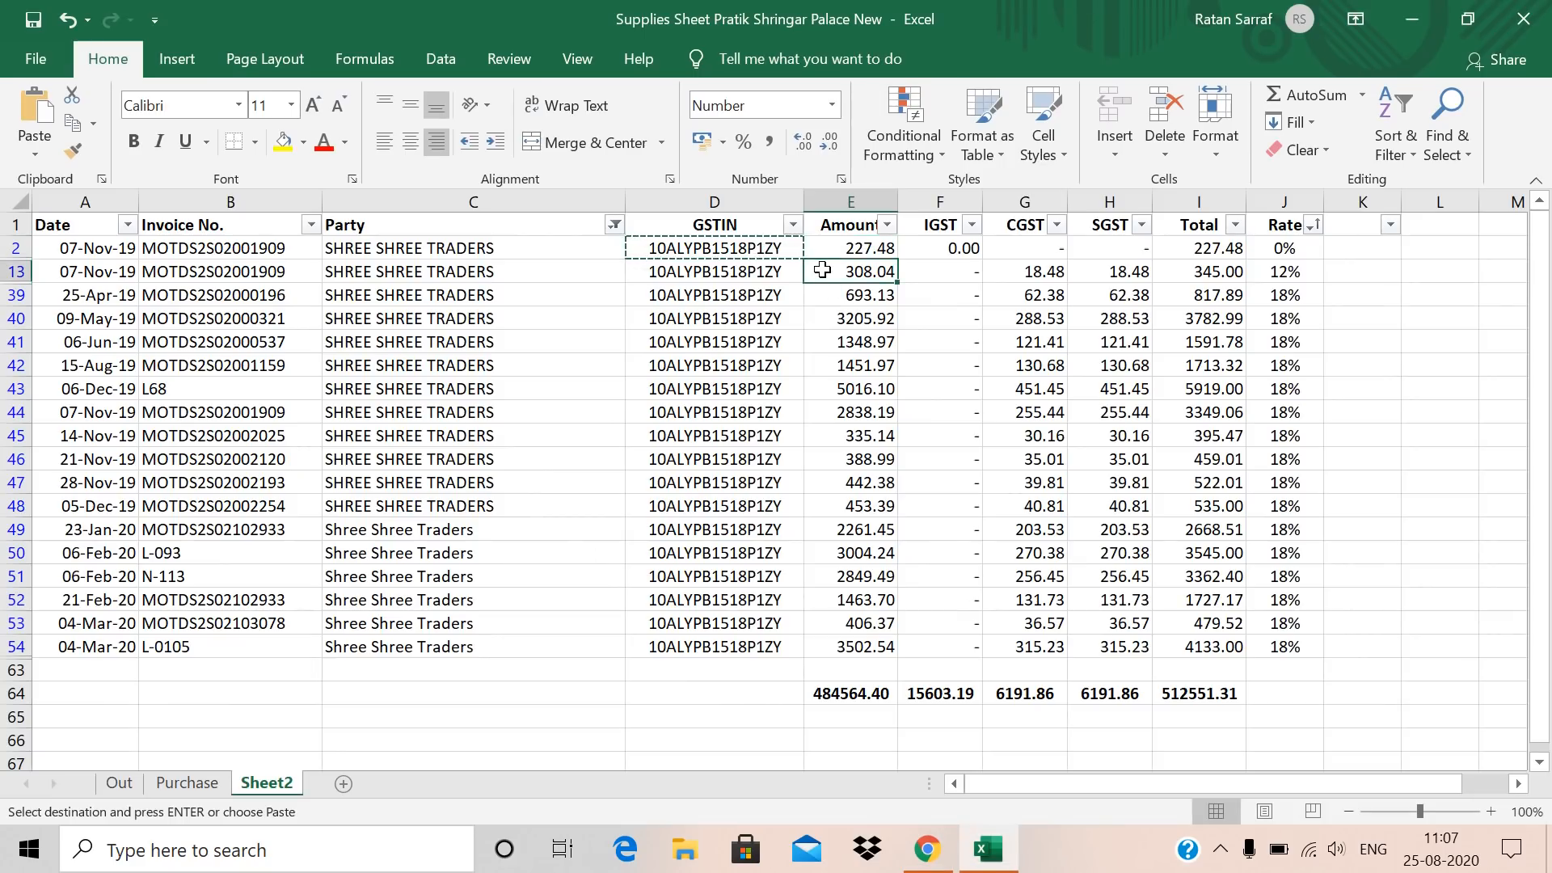
pyautogui.hotkey('alt', 'Tab')
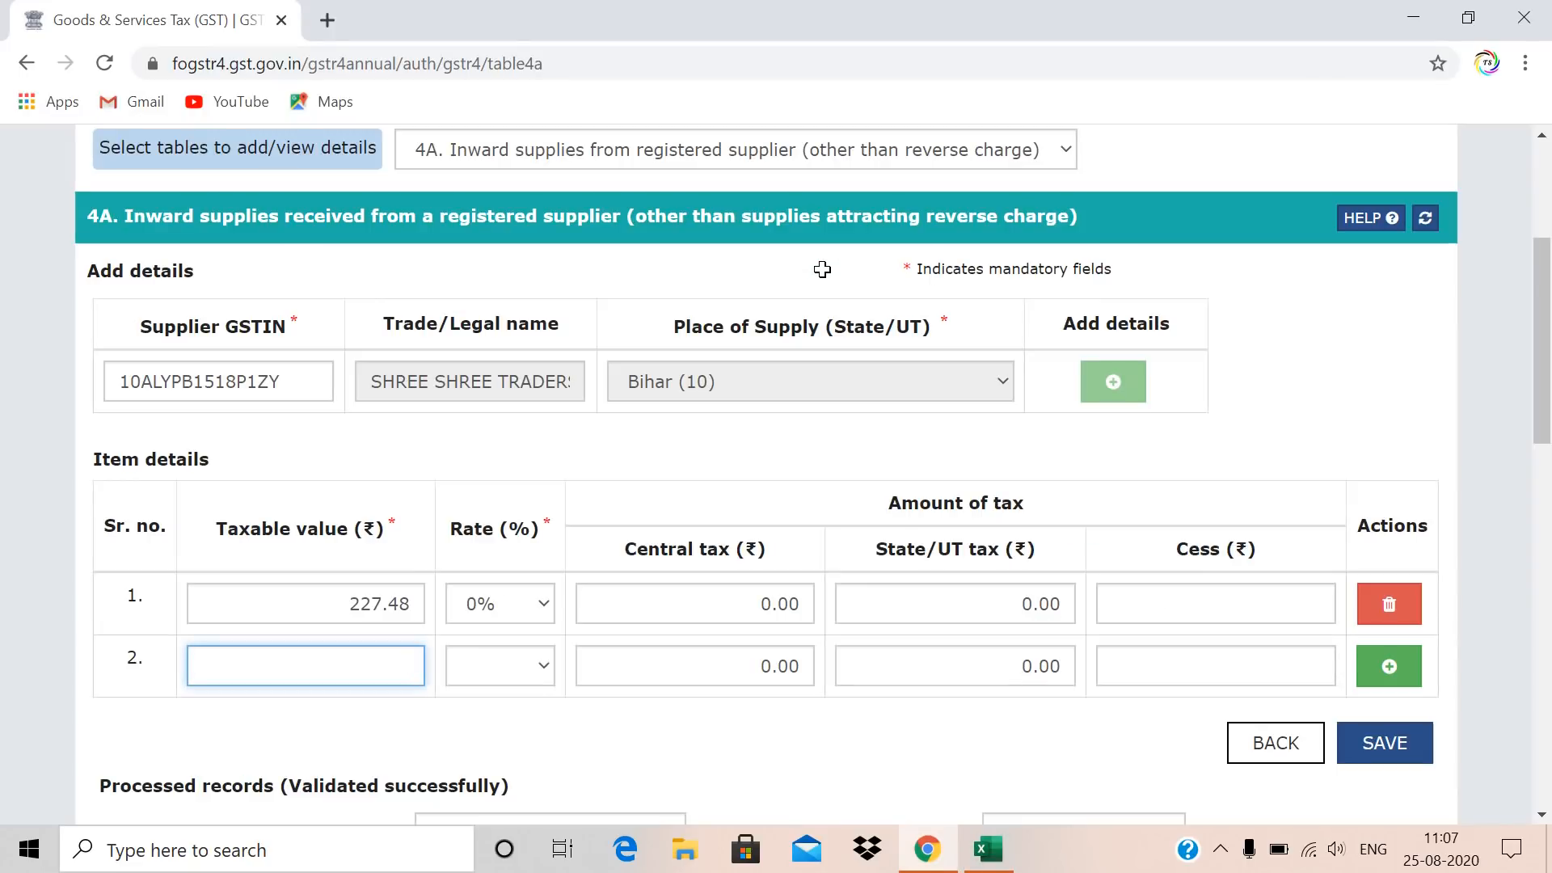
pyautogui.write('308.04')
pyautogui.click(523, 663)
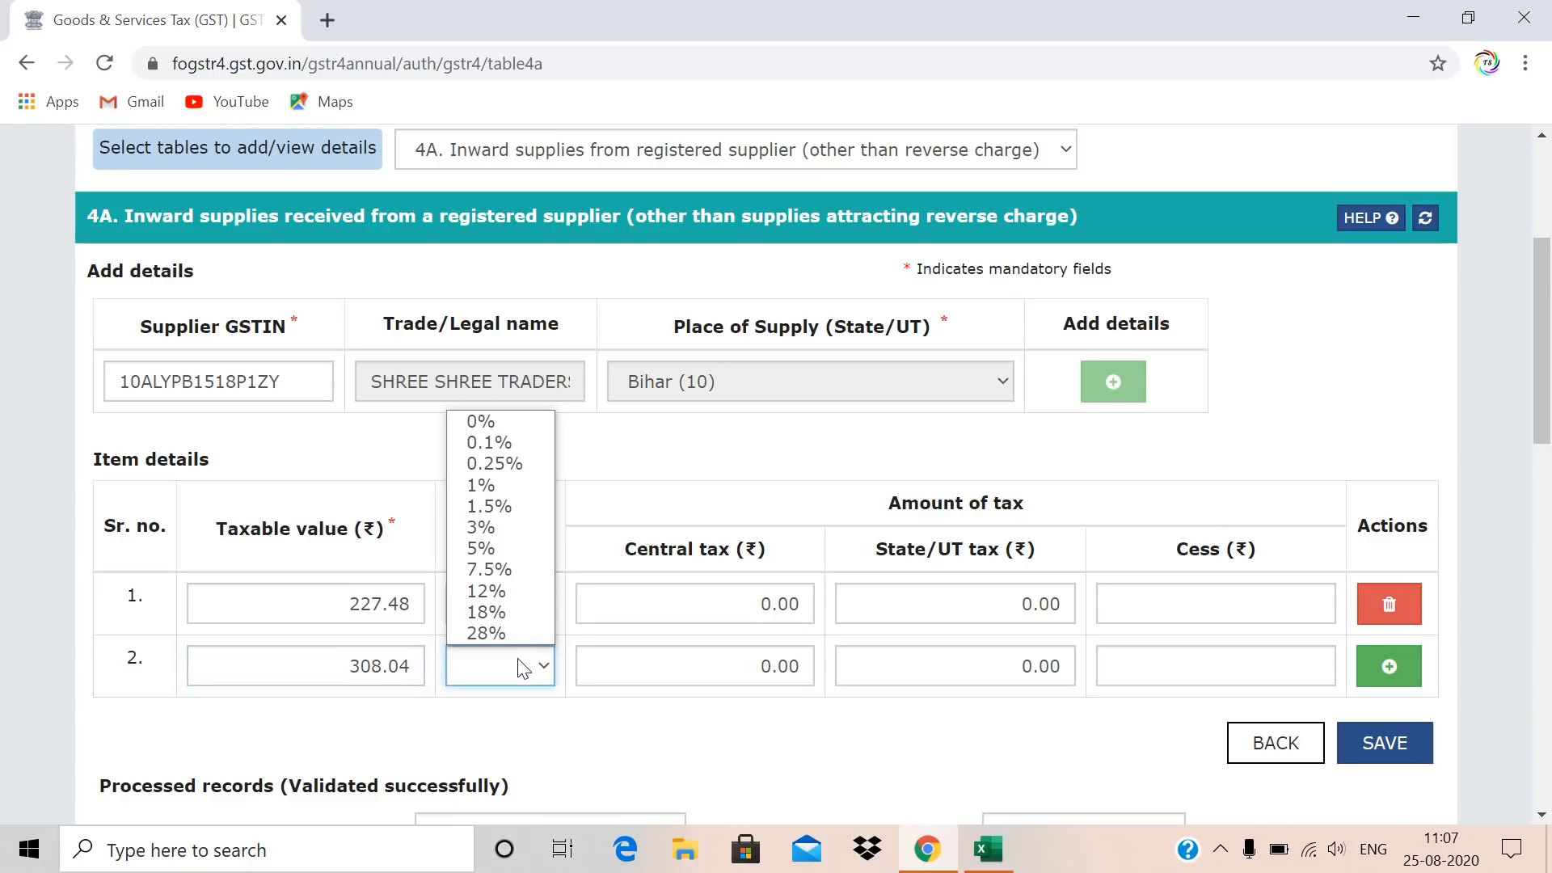
pyautogui.click(492, 598)
pyautogui.hotkey('alt', 'Tab')
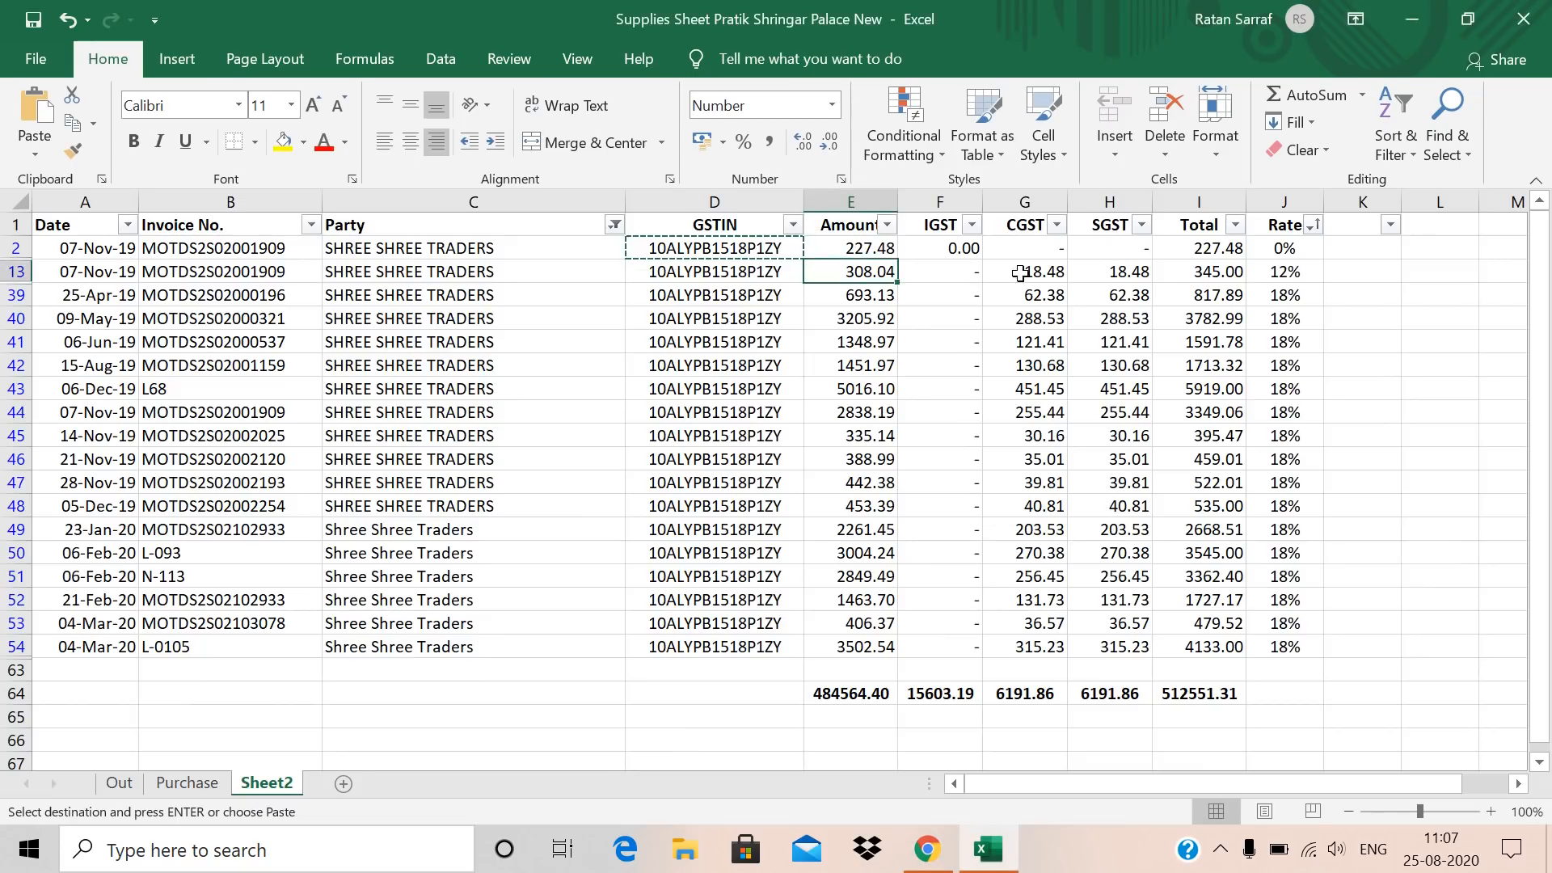
pyautogui.hotkey('alt', 'Tab')
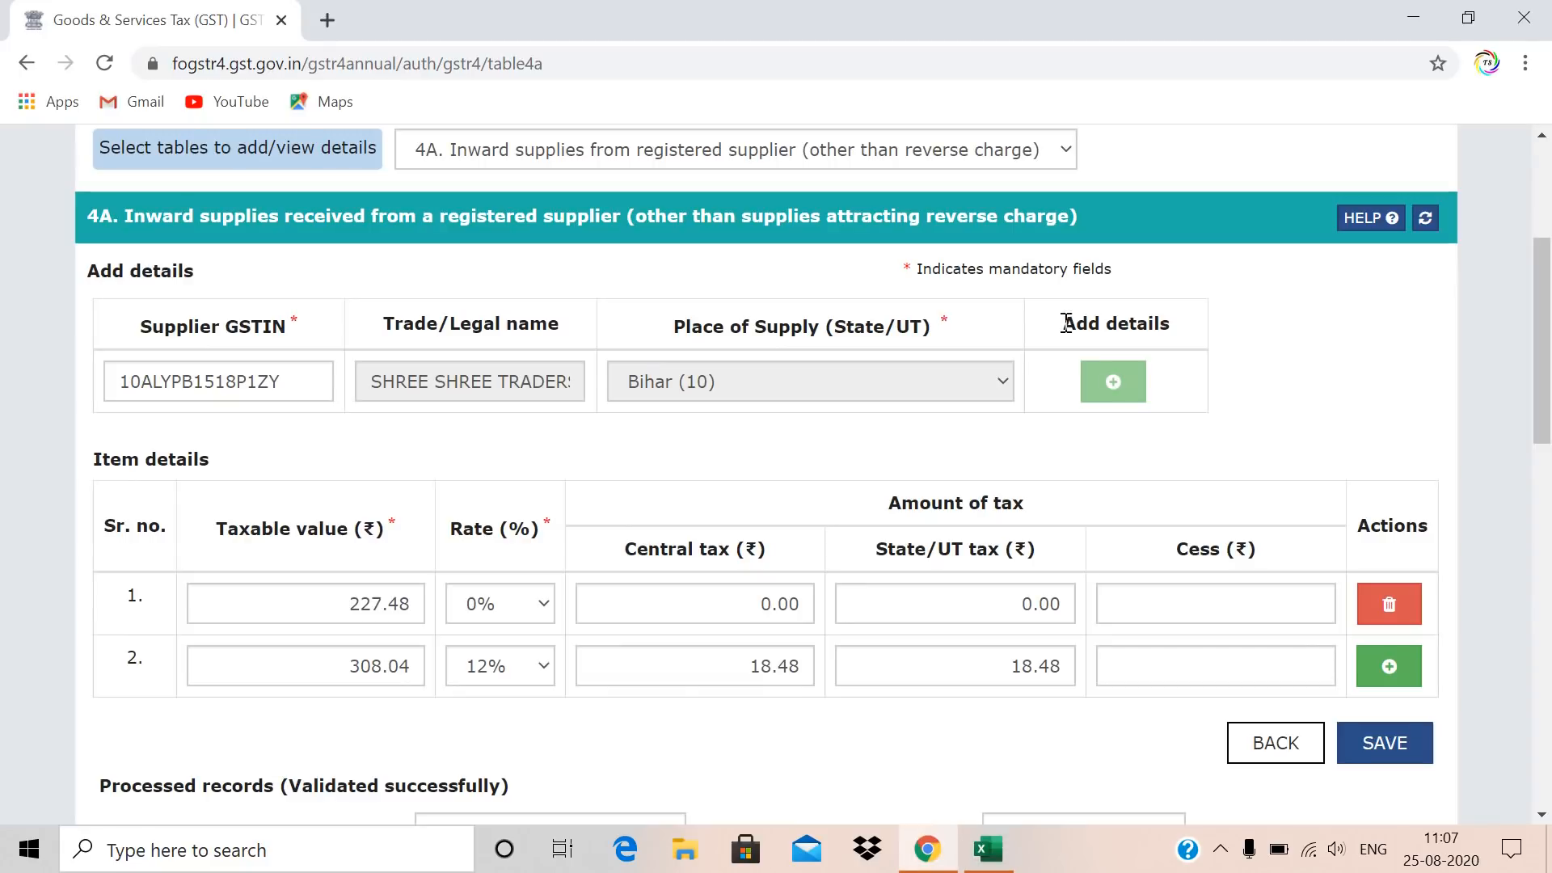
# Add a third item row and select all of the supplier's 18% invoice amounts in the Excel sheet to get their sum.
pyautogui.click(1389, 667)
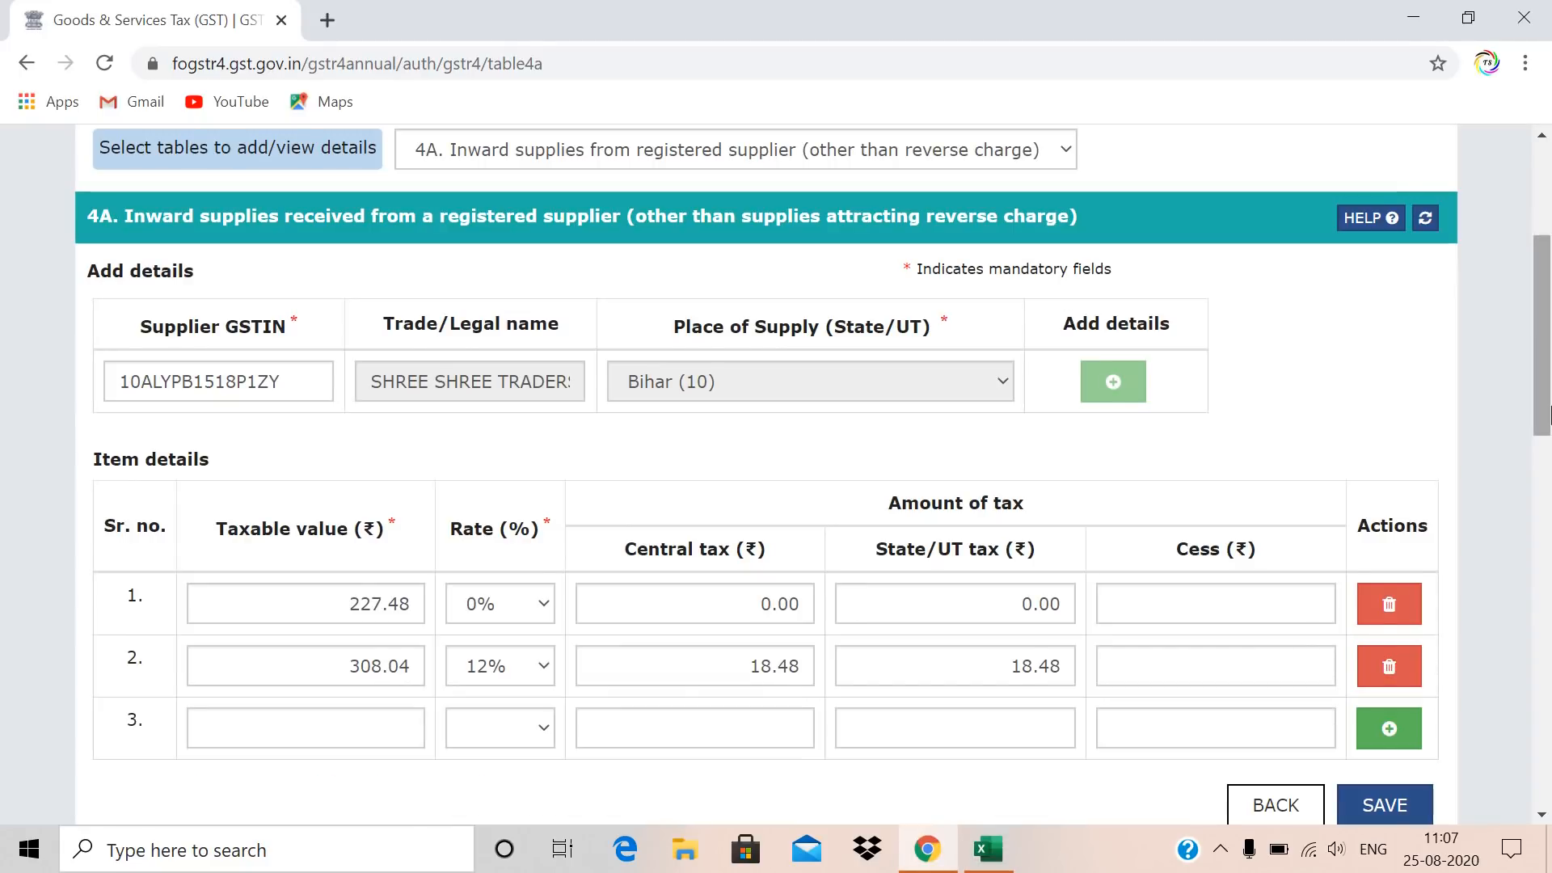
pyautogui.scroll(-4, 1549, 414)
pyautogui.click(316, 391)
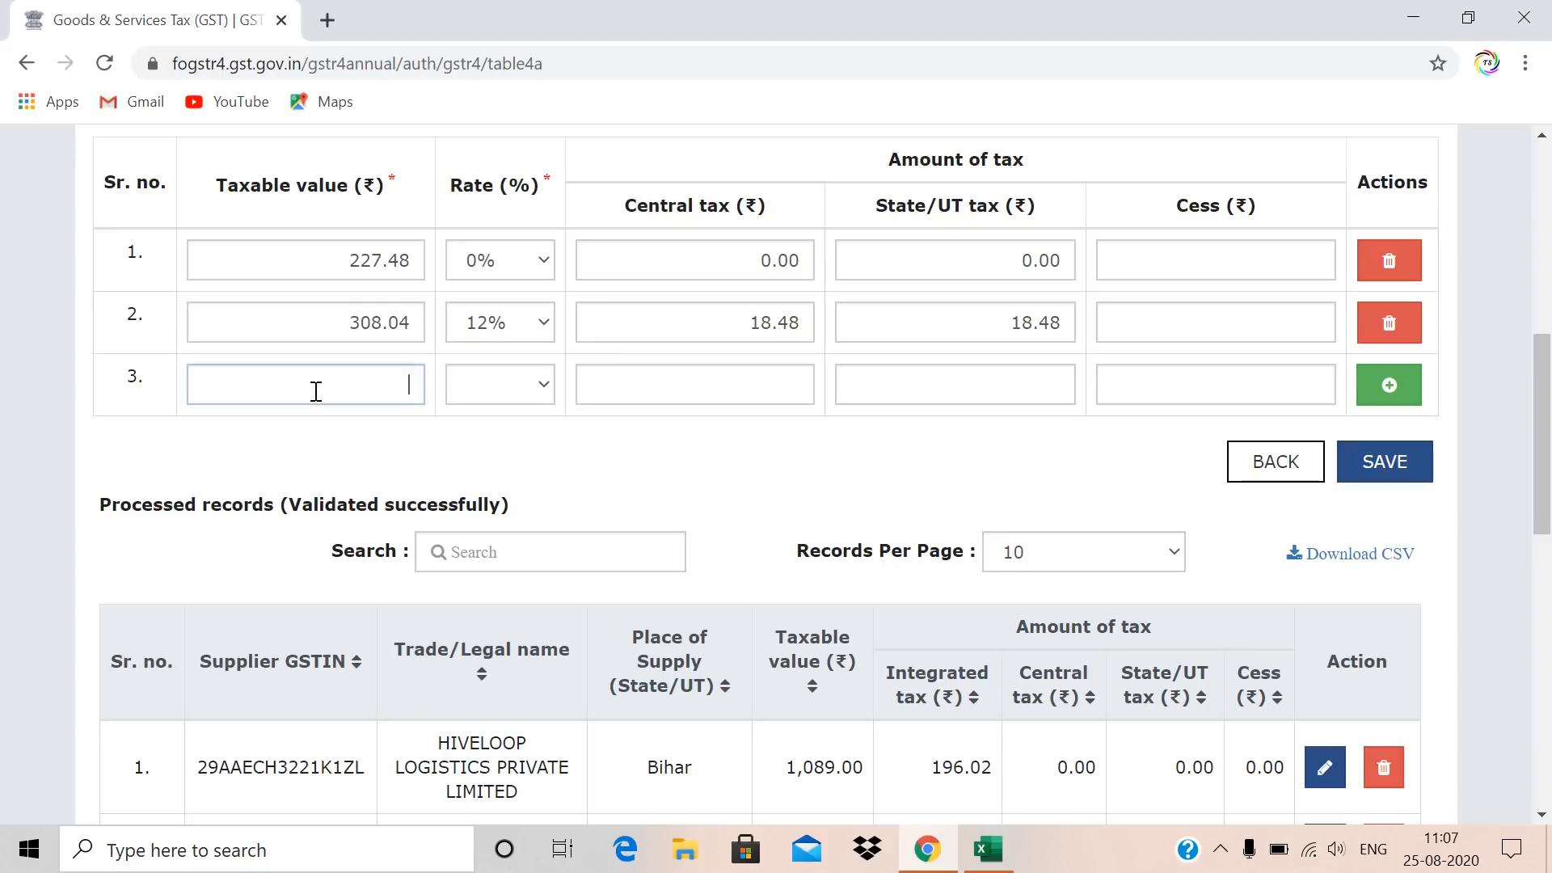
pyautogui.hotkey('alt', 'Tab')
pyautogui.click(852, 296)
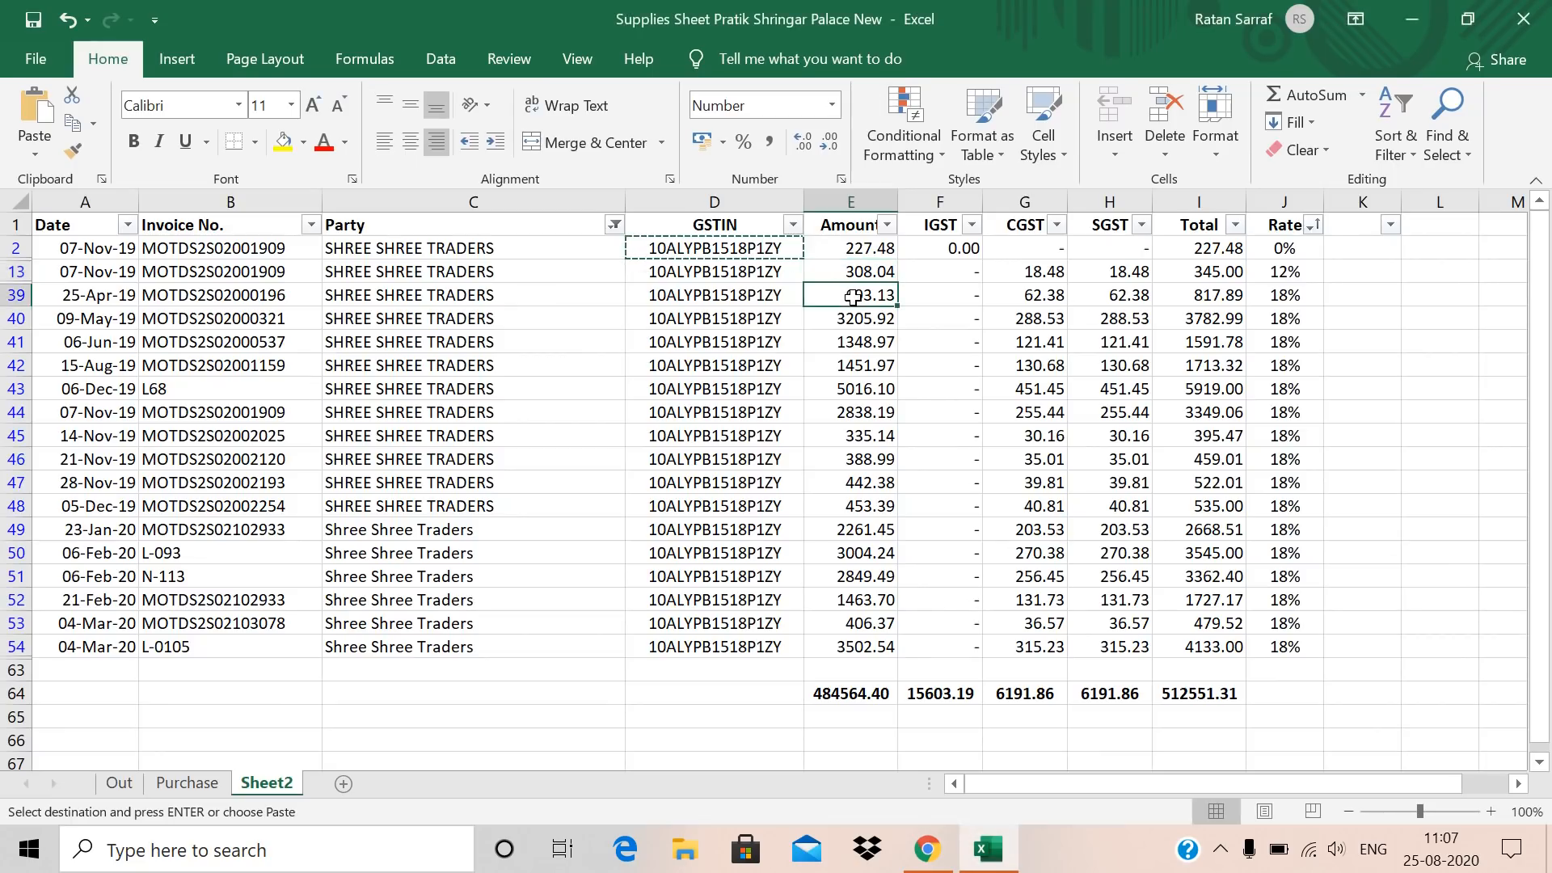
pyautogui.hotkey('shift', 'Down')
pyautogui.hotkey('shift', 'Down')
pyautogui.hotkey('shift', 'Down')
pyautogui.hotkey('shift', 'Down')
pyautogui.hotkey('shift', 'Down')
pyautogui.hotkey('shift', 'Down')
pyautogui.hotkey('shift', 'Down')
pyautogui.hotkey('shift', 'Down')
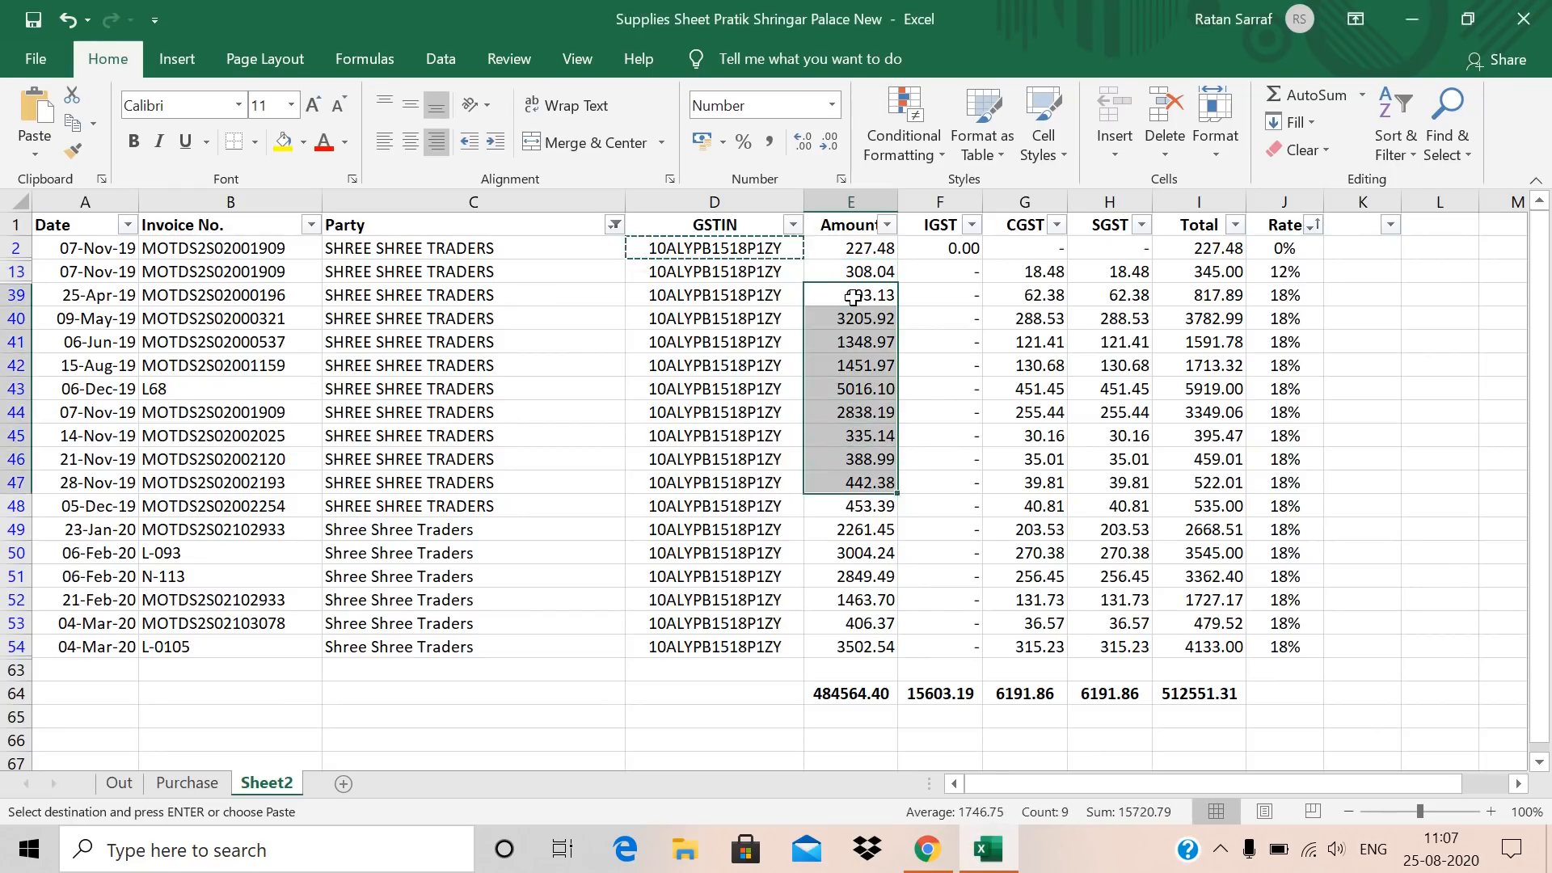
pyautogui.hotkey('shift', 'Down')
pyautogui.hotkey('shift', 'Down')
pyautogui.hotkey('shift', 'Down')
pyautogui.hotkey('shift', 'Down')
pyautogui.hotkey('shift', 'Down')
pyautogui.hotkey('shift', 'Down')
pyautogui.hotkey('shift', 'Down')
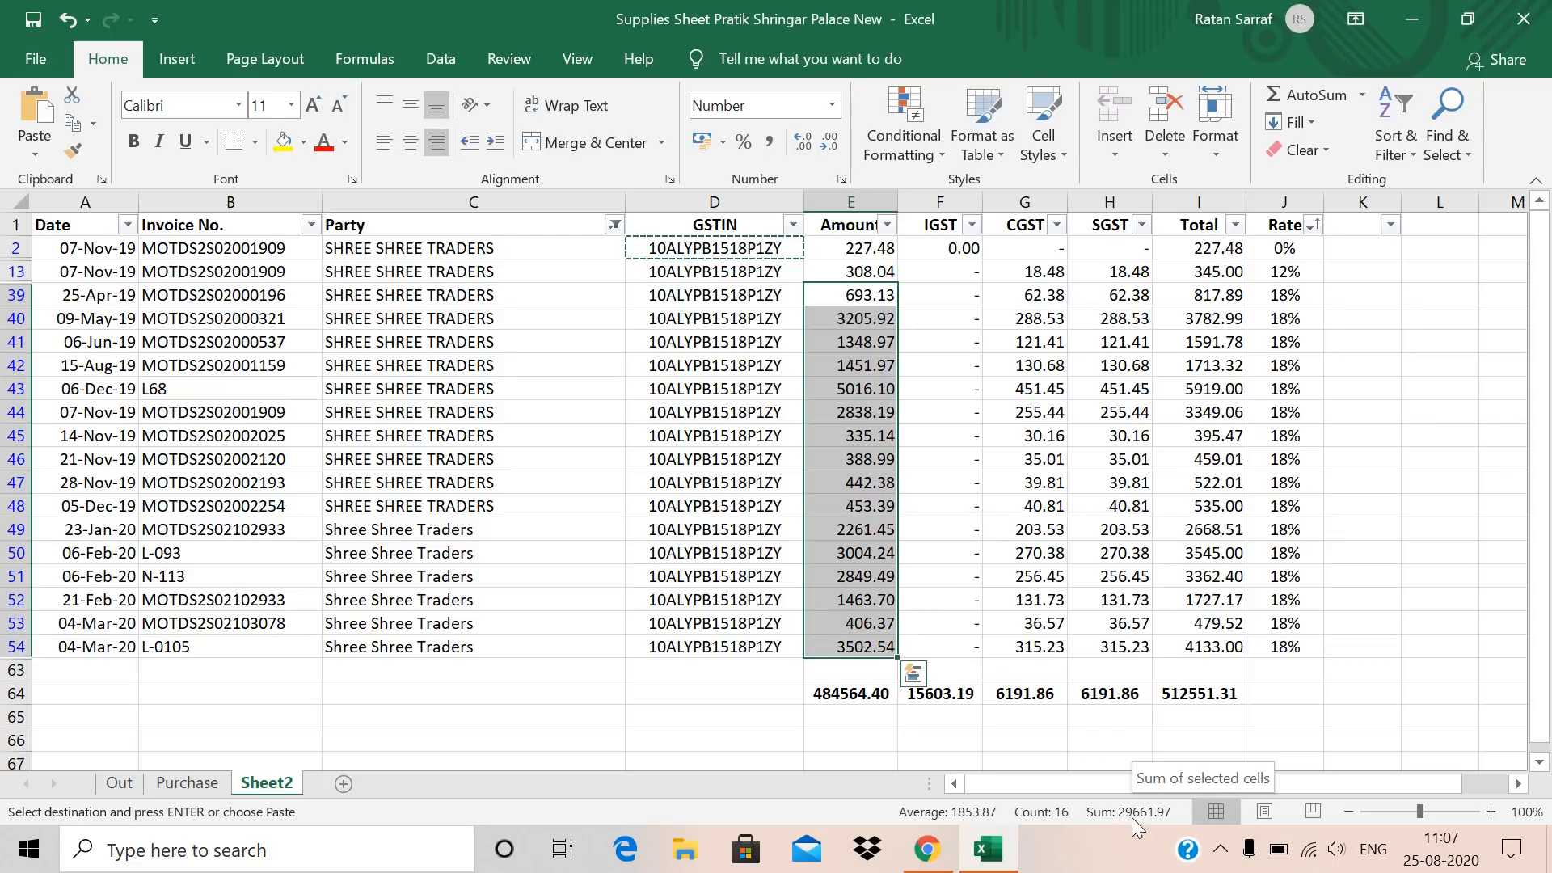
# Fill in the third item row with taxable value 29,661.97 and rate 18%, and save the supplier's record.
pyautogui.hotkey('alt', 'Tab')
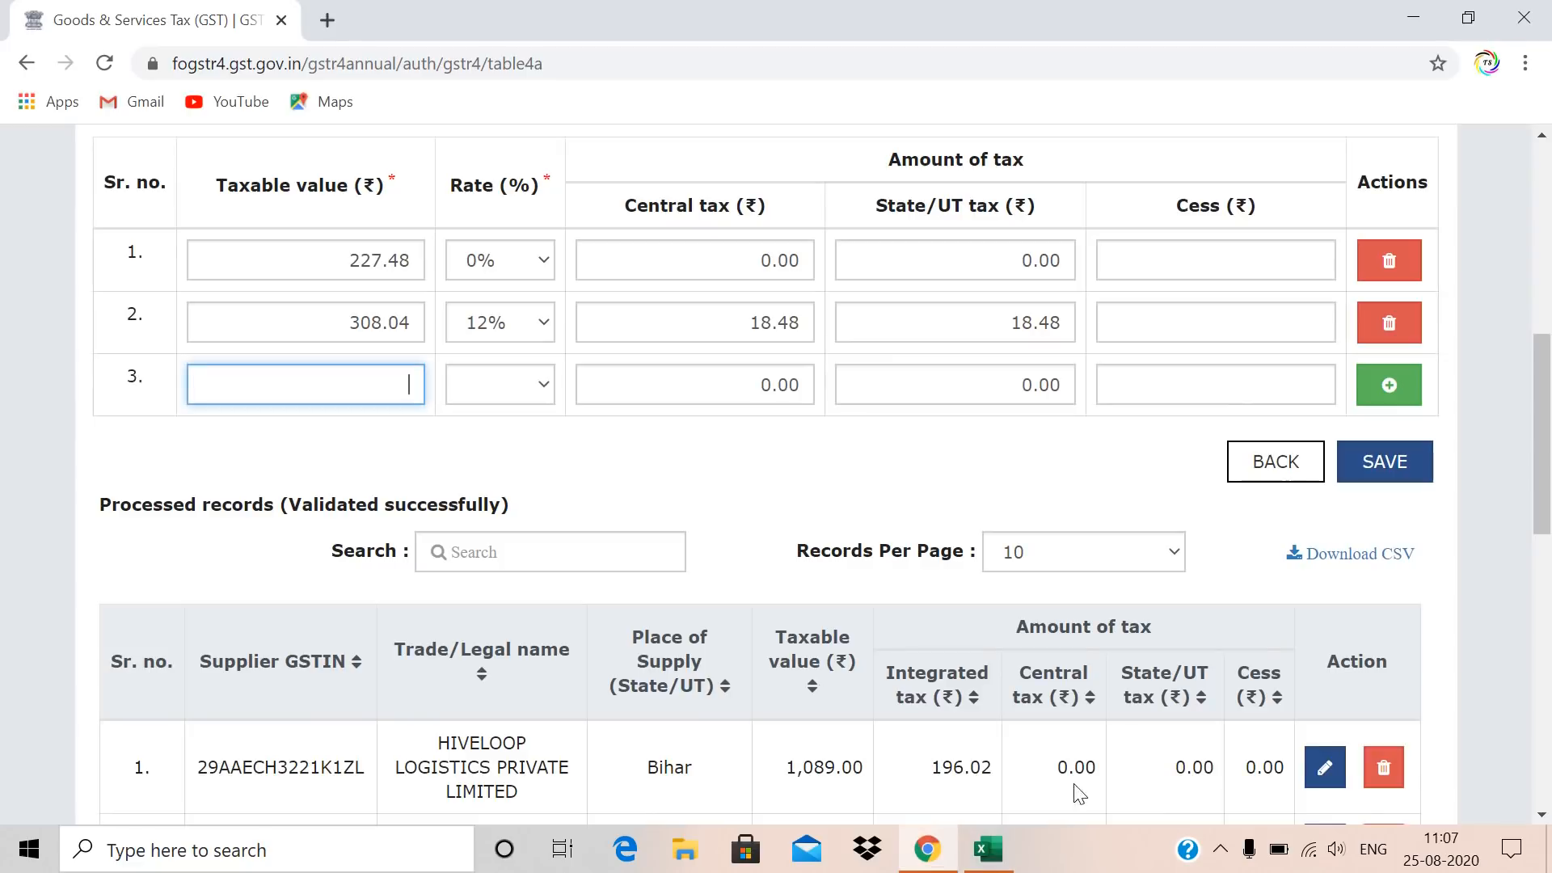
pyautogui.write('39661.97')
pyautogui.hotkey('alt', 'Tab')
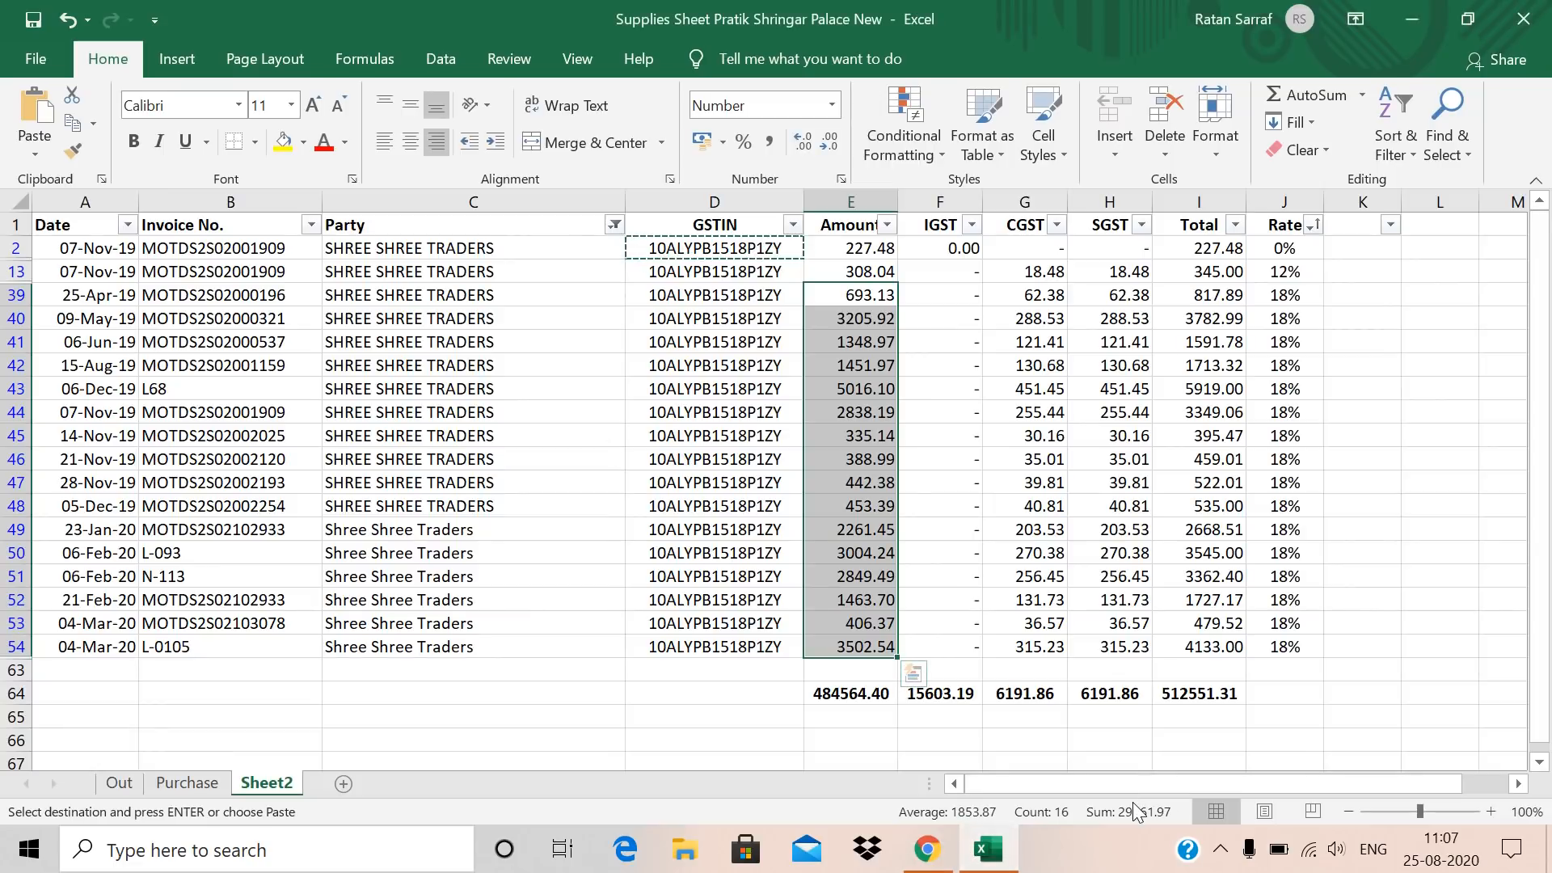
pyautogui.hotkey('alt', 'Tab')
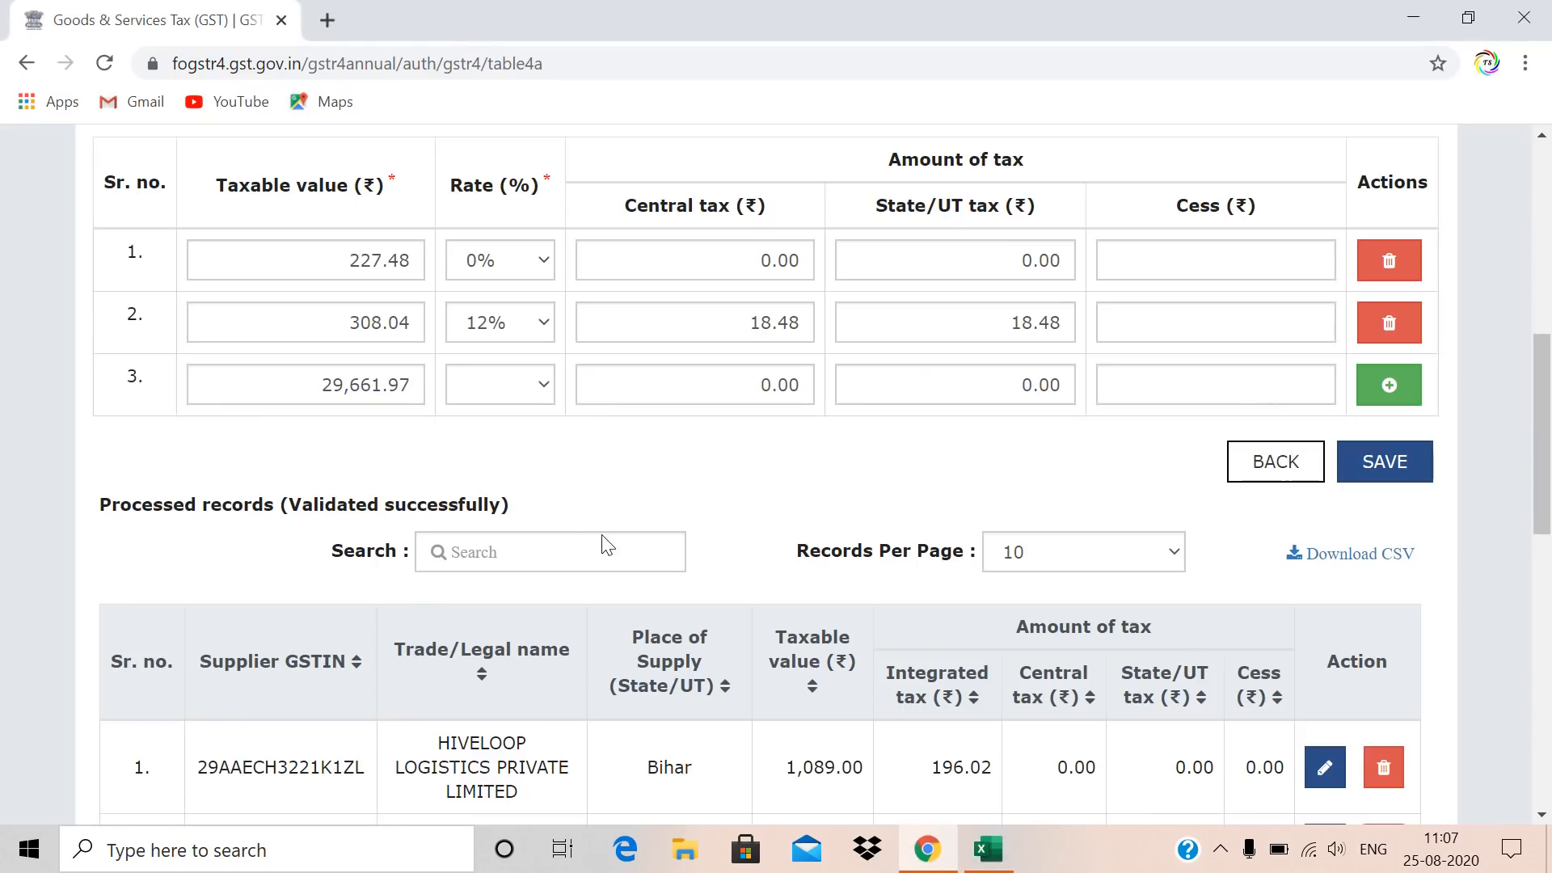
pyautogui.click(512, 390)
pyautogui.click(496, 602)
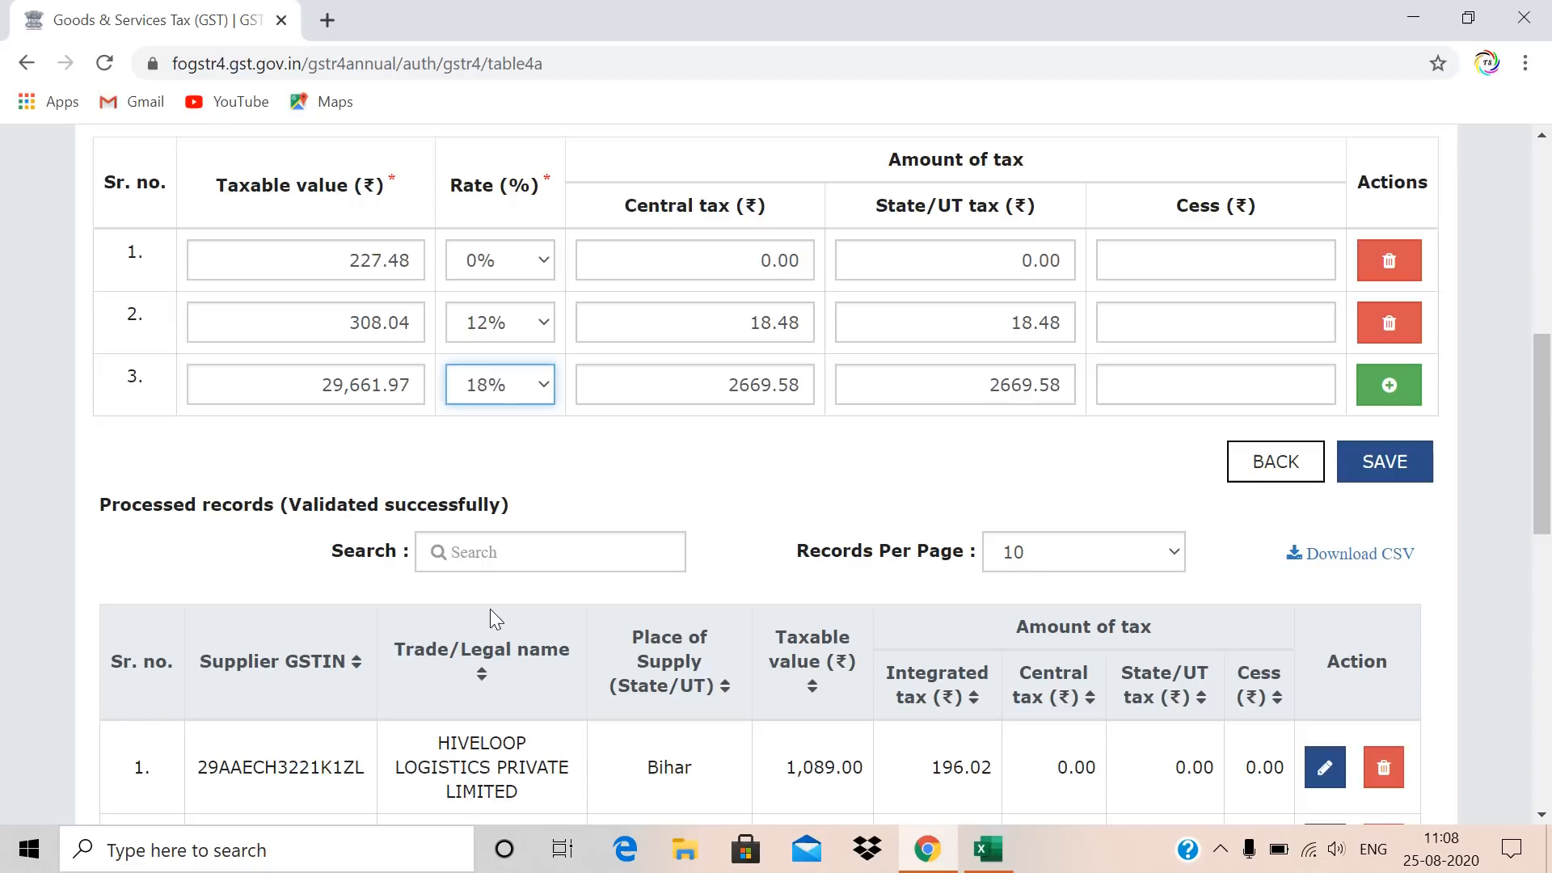
pyautogui.click(718, 450)
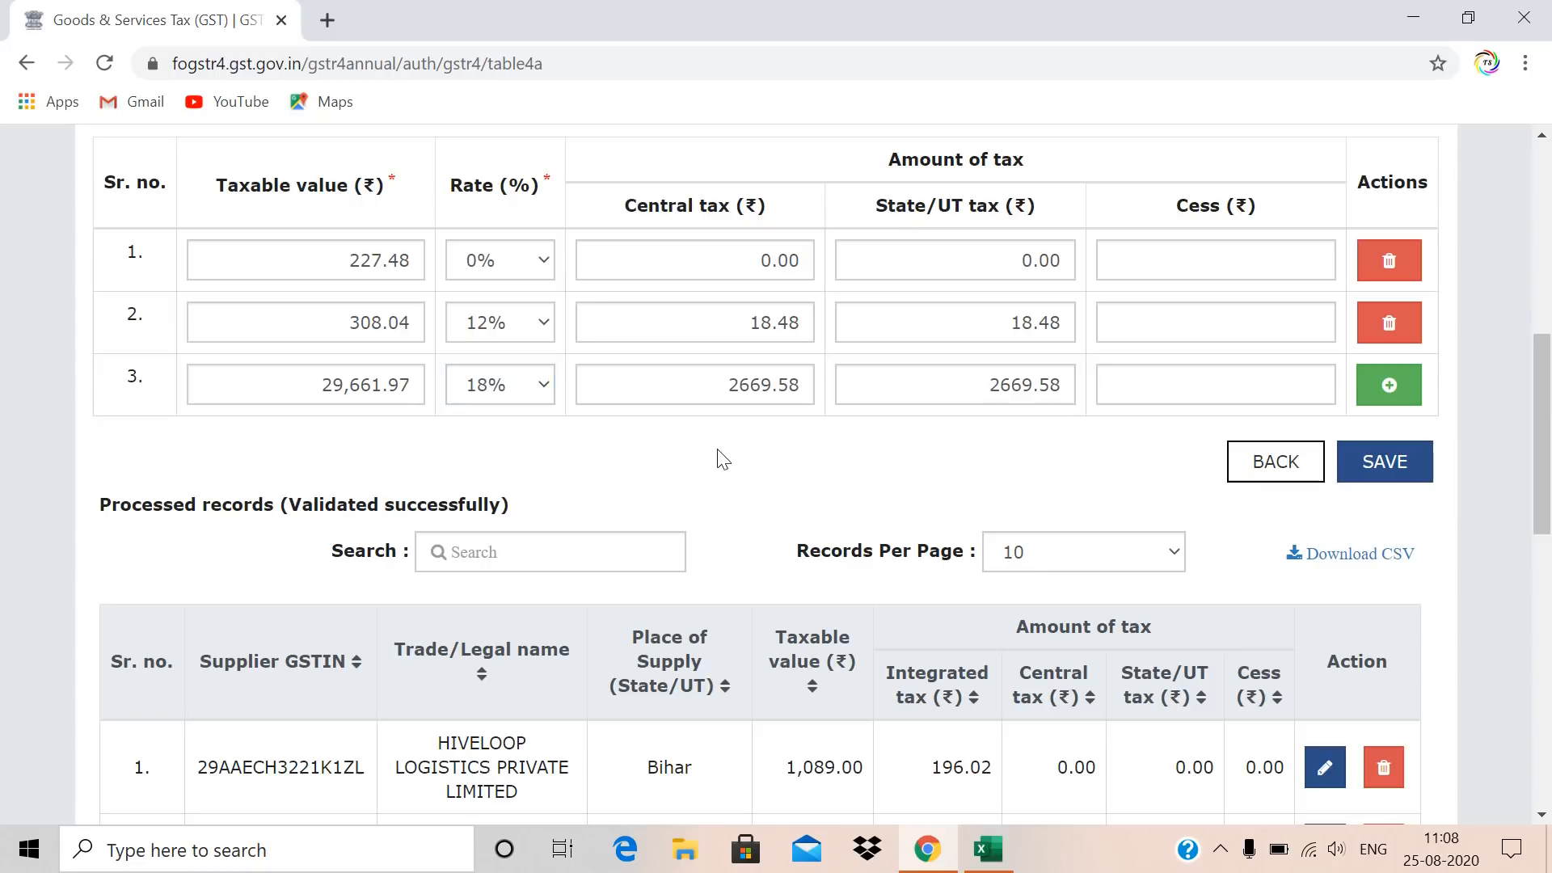
pyautogui.click(1385, 462)
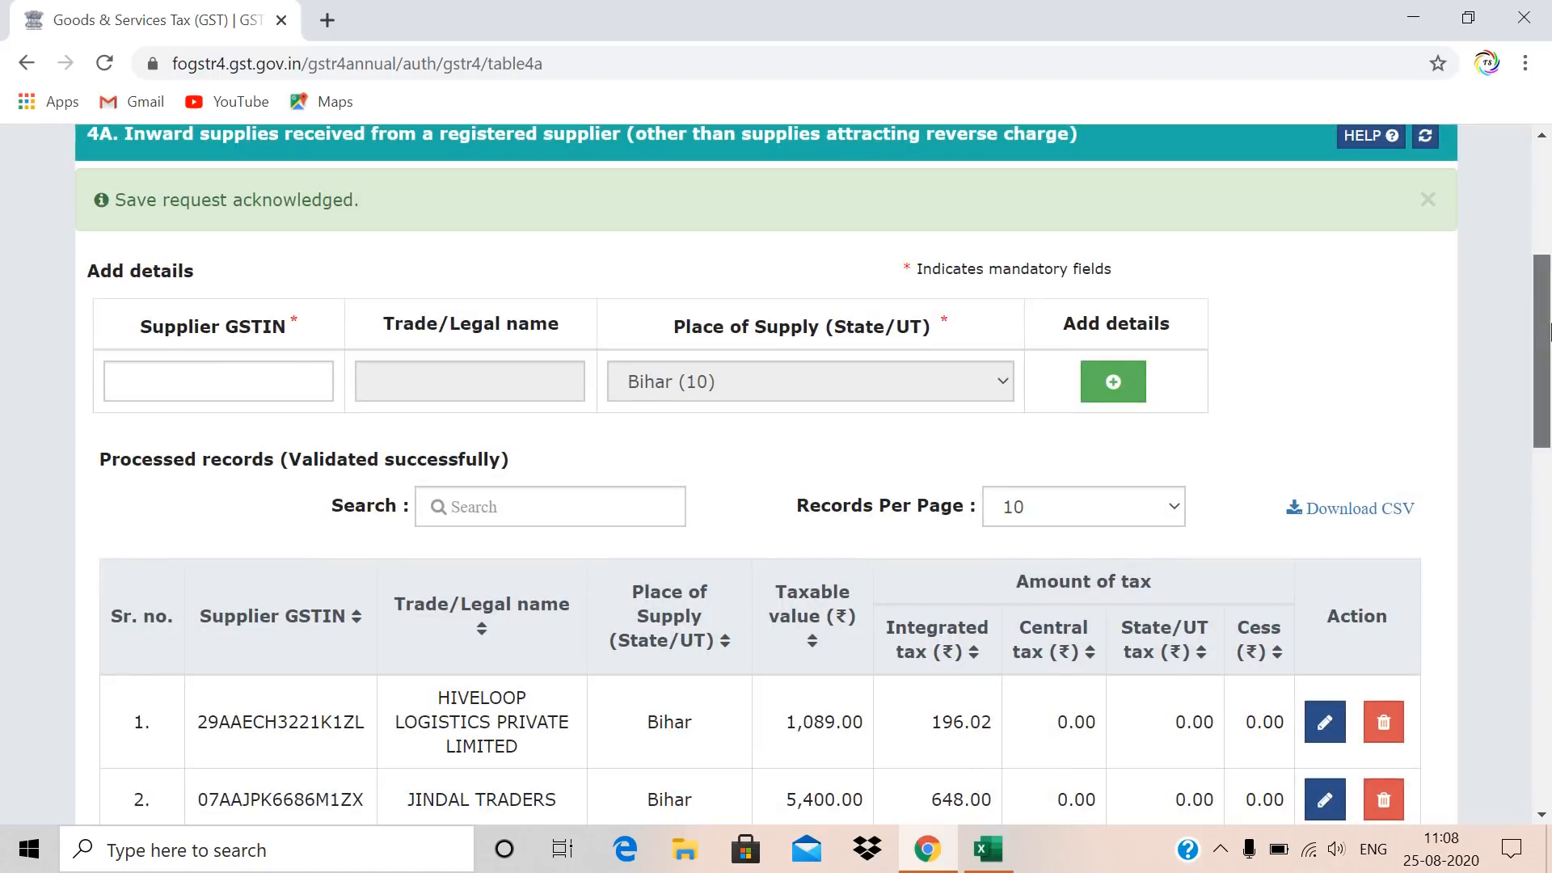
# Compare the pending SHREE SHREE TRADERS record's taxable value with the sum of the supplier's Amount column in the Excel sheet.
pyautogui.moveTo(1549, 332); pyautogui.dragTo(1549, 584)
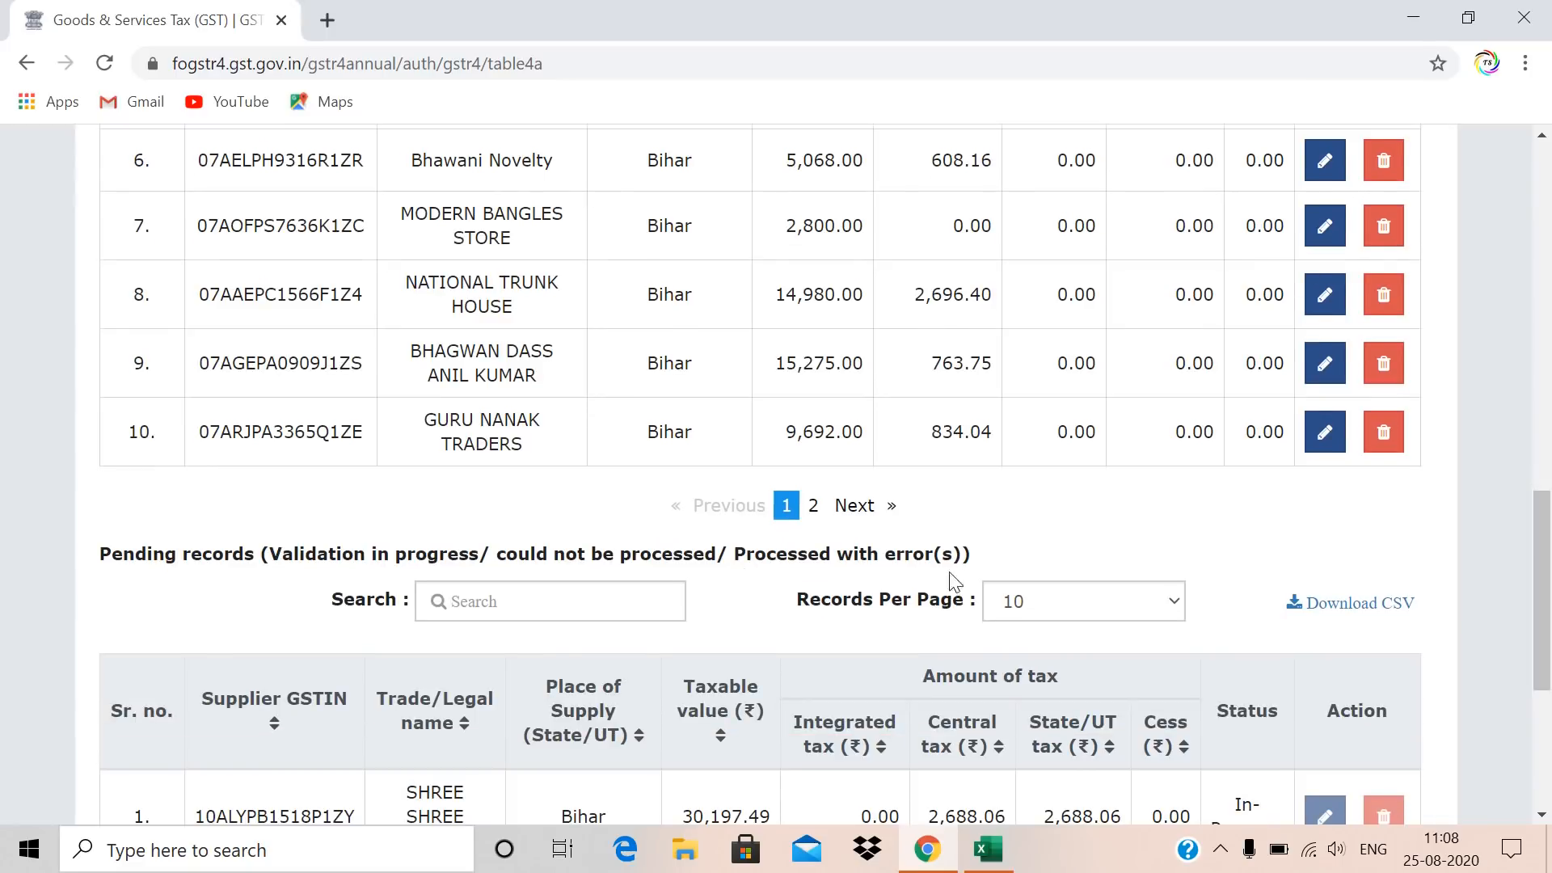
pyautogui.click(813, 505)
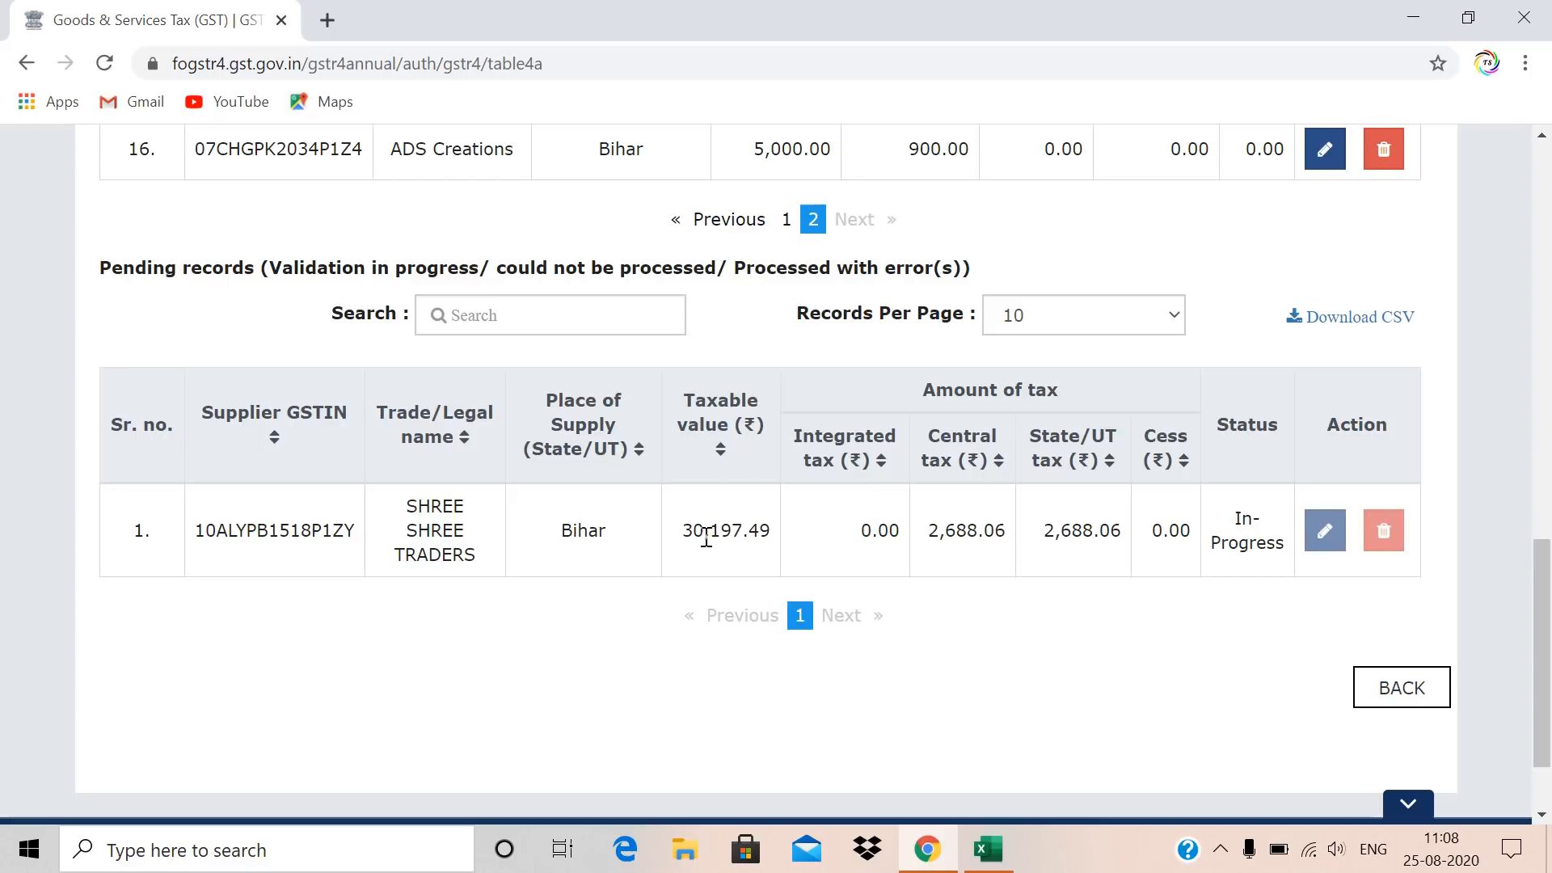
pyautogui.hotkey('alt', 'Tab')
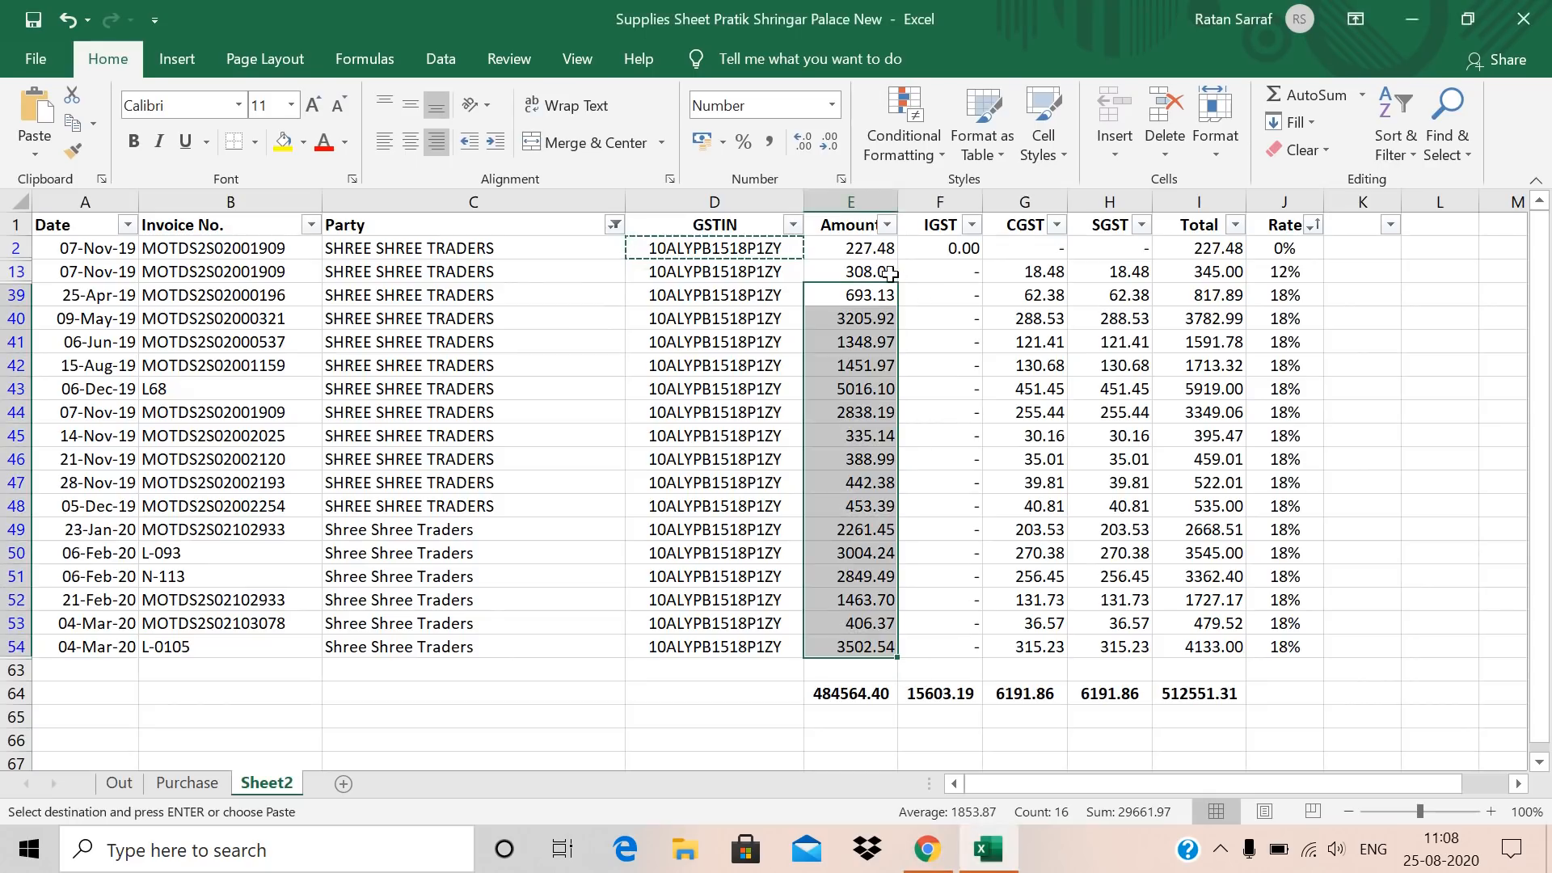
pyautogui.click(842, 240)
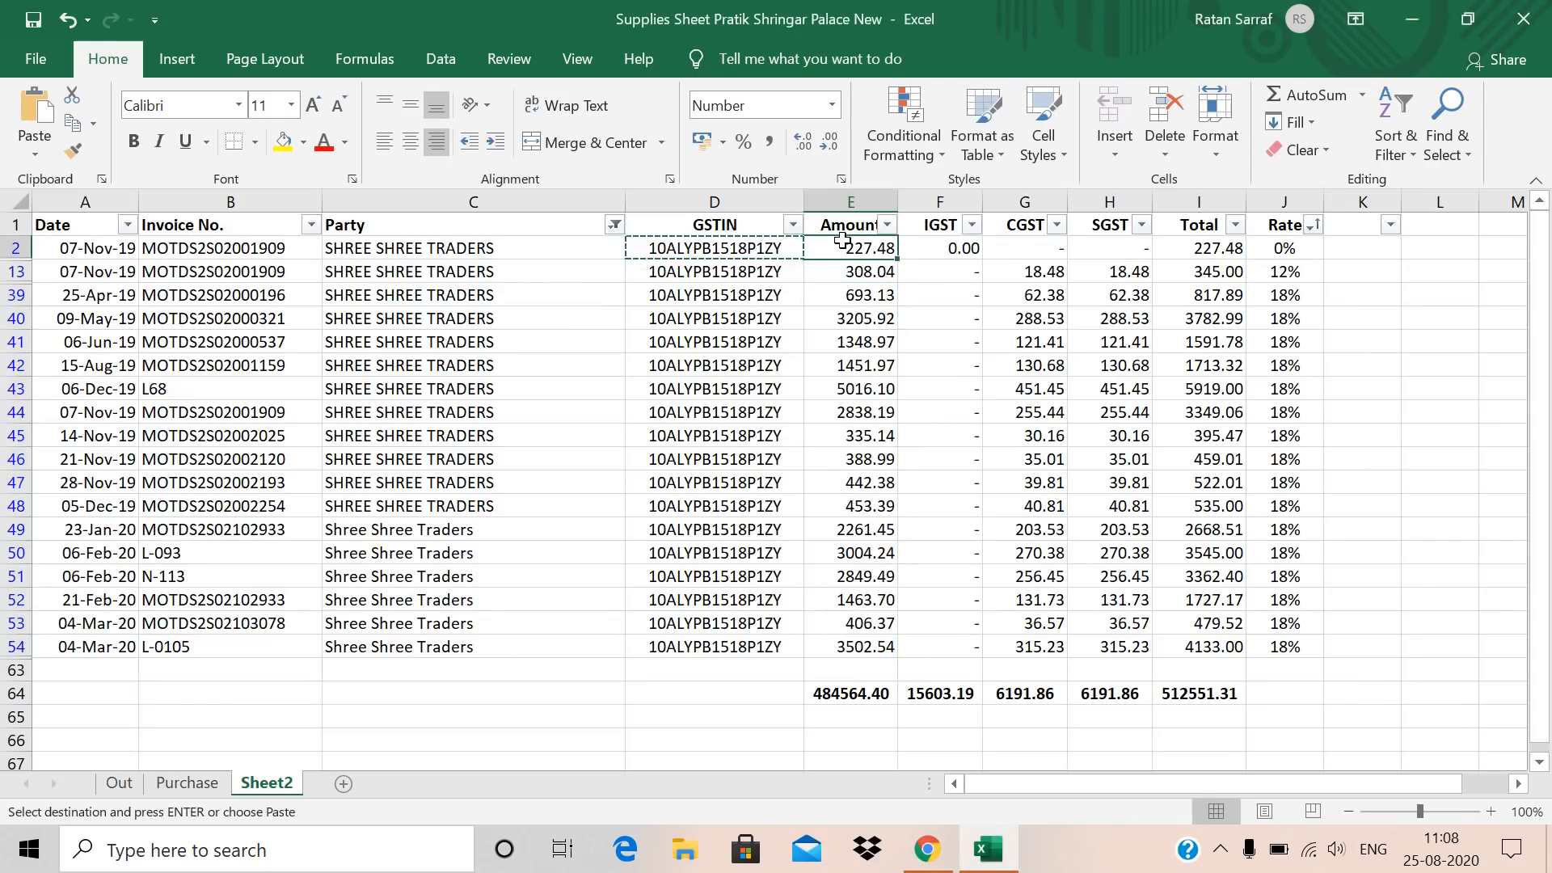
pyautogui.hotkey('shift', 'Down')
pyautogui.hotkey('shift', 'Down')
pyautogui.hotkey('shift', 'Down')
pyautogui.hotkey('shift', 'Down')
pyautogui.hotkey('shift', 'Down')
pyautogui.hotkey('shift', 'Down')
pyautogui.hotkey('shift', 'Down')
pyautogui.hotkey('shift', 'Down')
pyautogui.hotkey('shift', 'Down')
pyautogui.hotkey('shift', 'Down')
pyautogui.hotkey('shift', 'Down')
pyautogui.hotkey('shift', 'Down')
pyautogui.hotkey('shift', 'Down')
pyautogui.hotkey('shift', 'Down')
pyautogui.hotkey('shift', 'Down')
pyautogui.hotkey('shift', 'Down')
pyautogui.hotkey('shift', 'Down')
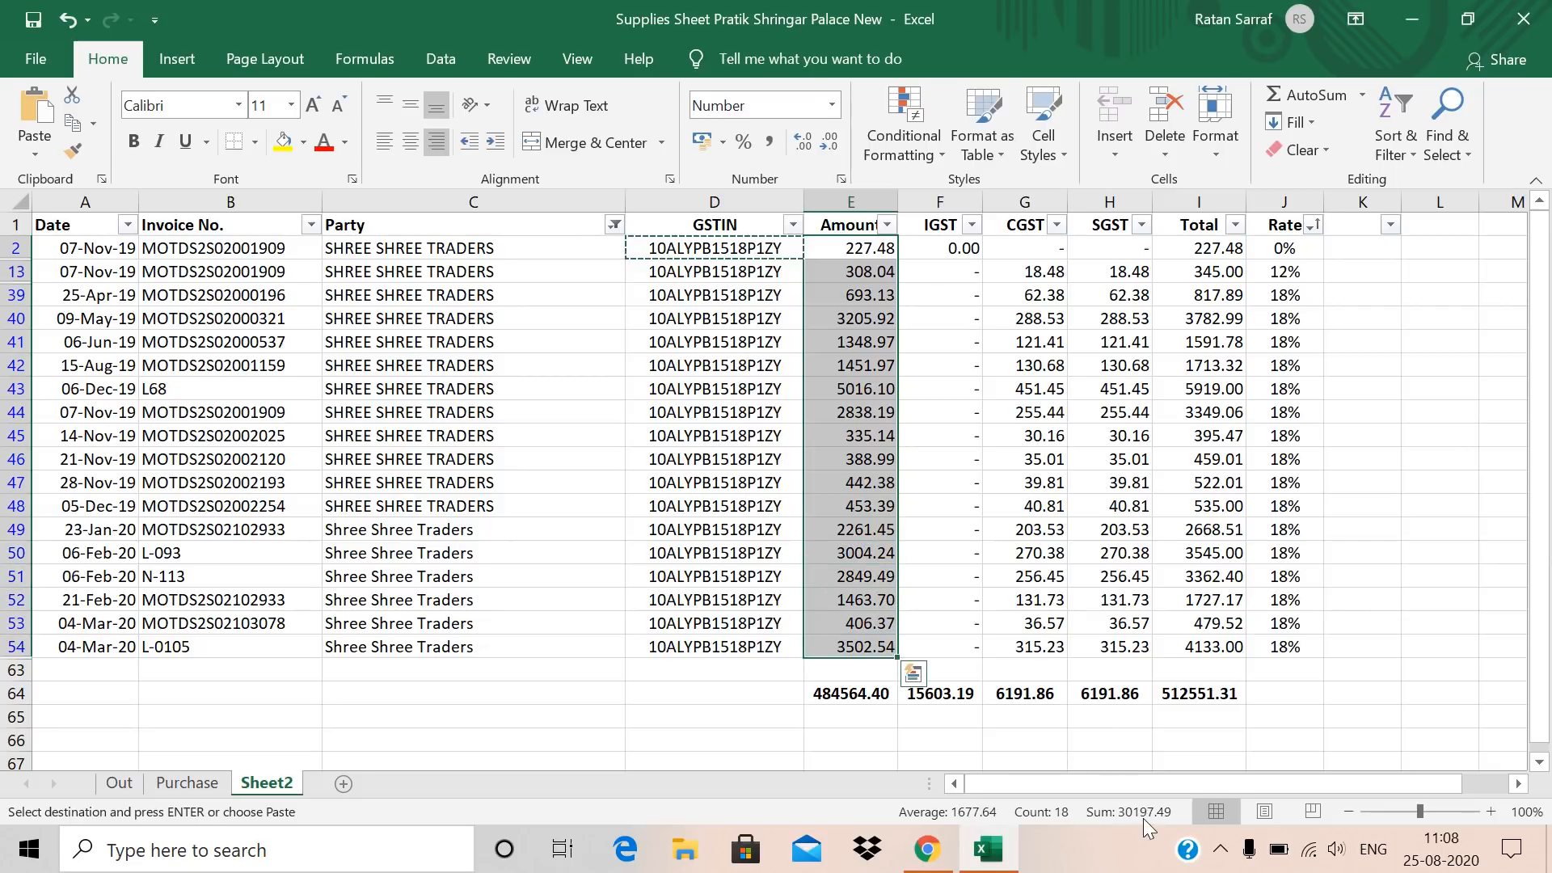
pyautogui.hotkey('alt', 'Tab')
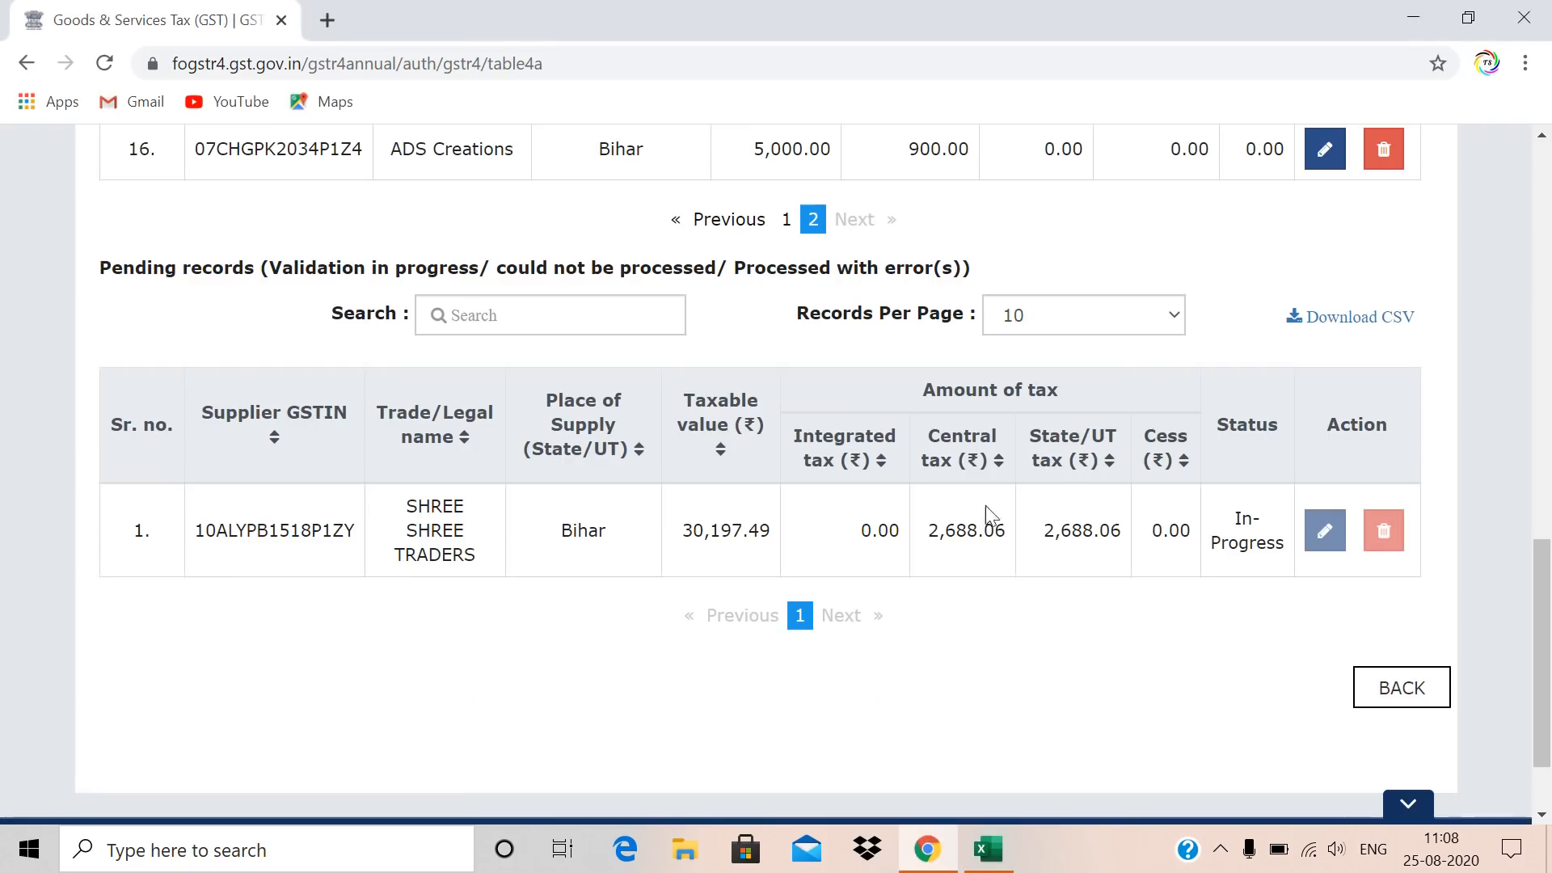
# Sum the supplier's CGST column in the Excel sheet and compare it with the pending record's central tax.
pyautogui.hotkey('alt', 'Tab')
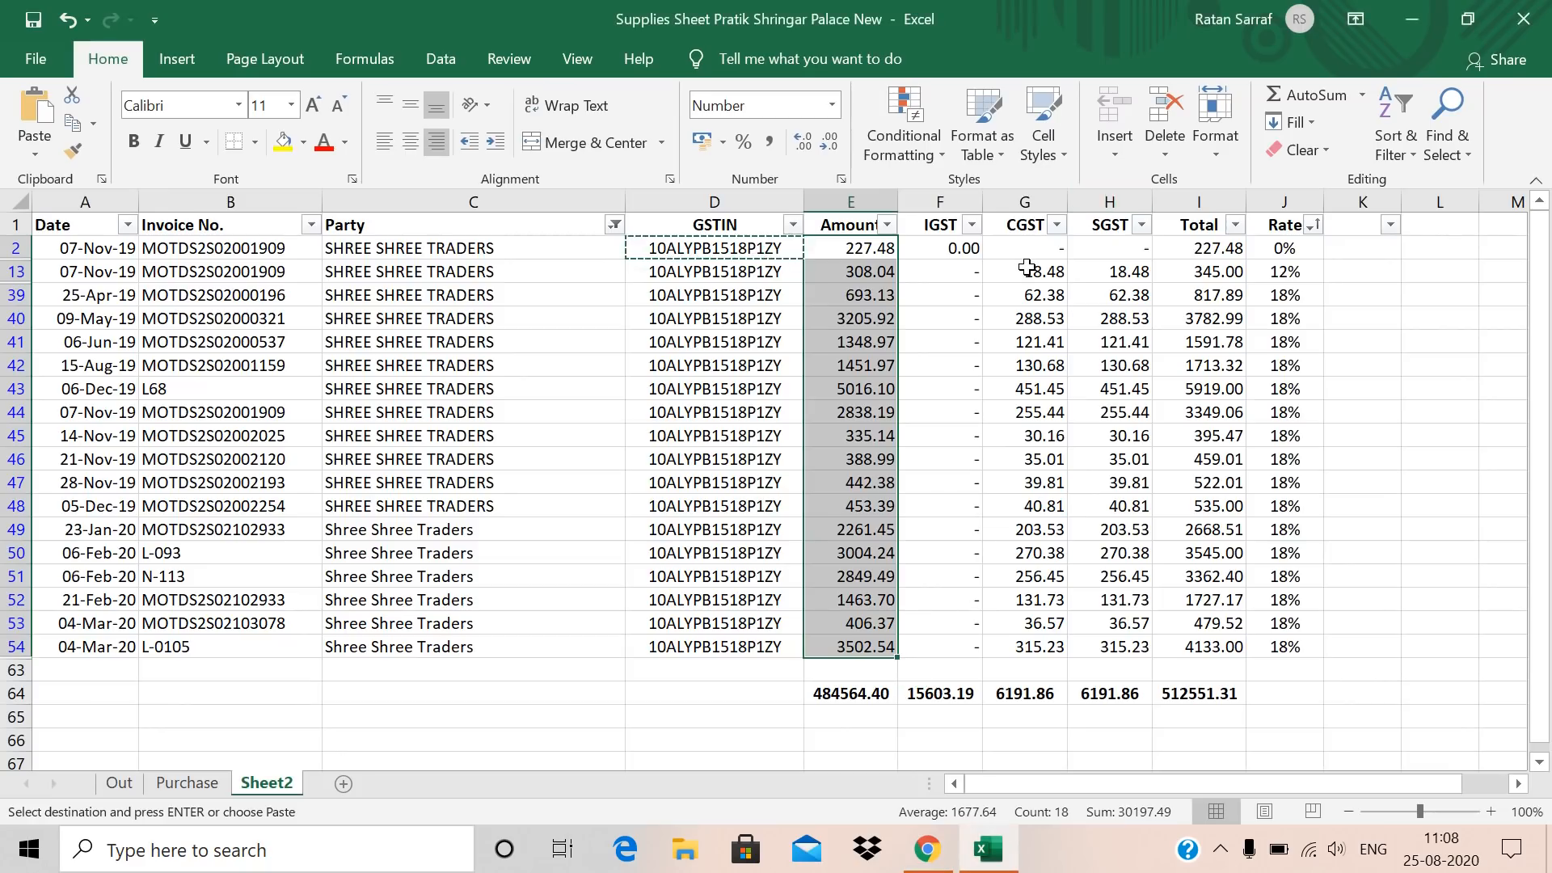
pyautogui.click(1026, 267)
pyautogui.hotkey('shift', 'Down')
pyautogui.hotkey('shift', 'Down')
pyautogui.hotkey('shift', 'Down')
pyautogui.hotkey('shift', 'Down')
pyautogui.hotkey('shift', 'Down')
pyautogui.hotkey('shift', 'Down')
pyautogui.hotkey('shift', 'Down')
pyautogui.hotkey('shift', 'Down')
pyautogui.hotkey('shift', 'Down')
pyautogui.hotkey('shift', 'Down')
pyautogui.hotkey('shift', 'Down')
pyautogui.hotkey('shift', 'Down')
pyautogui.hotkey('shift', 'Down')
pyautogui.hotkey('shift', 'Down')
pyautogui.hotkey('shift', 'Down')
pyautogui.hotkey('shift', 'Down')
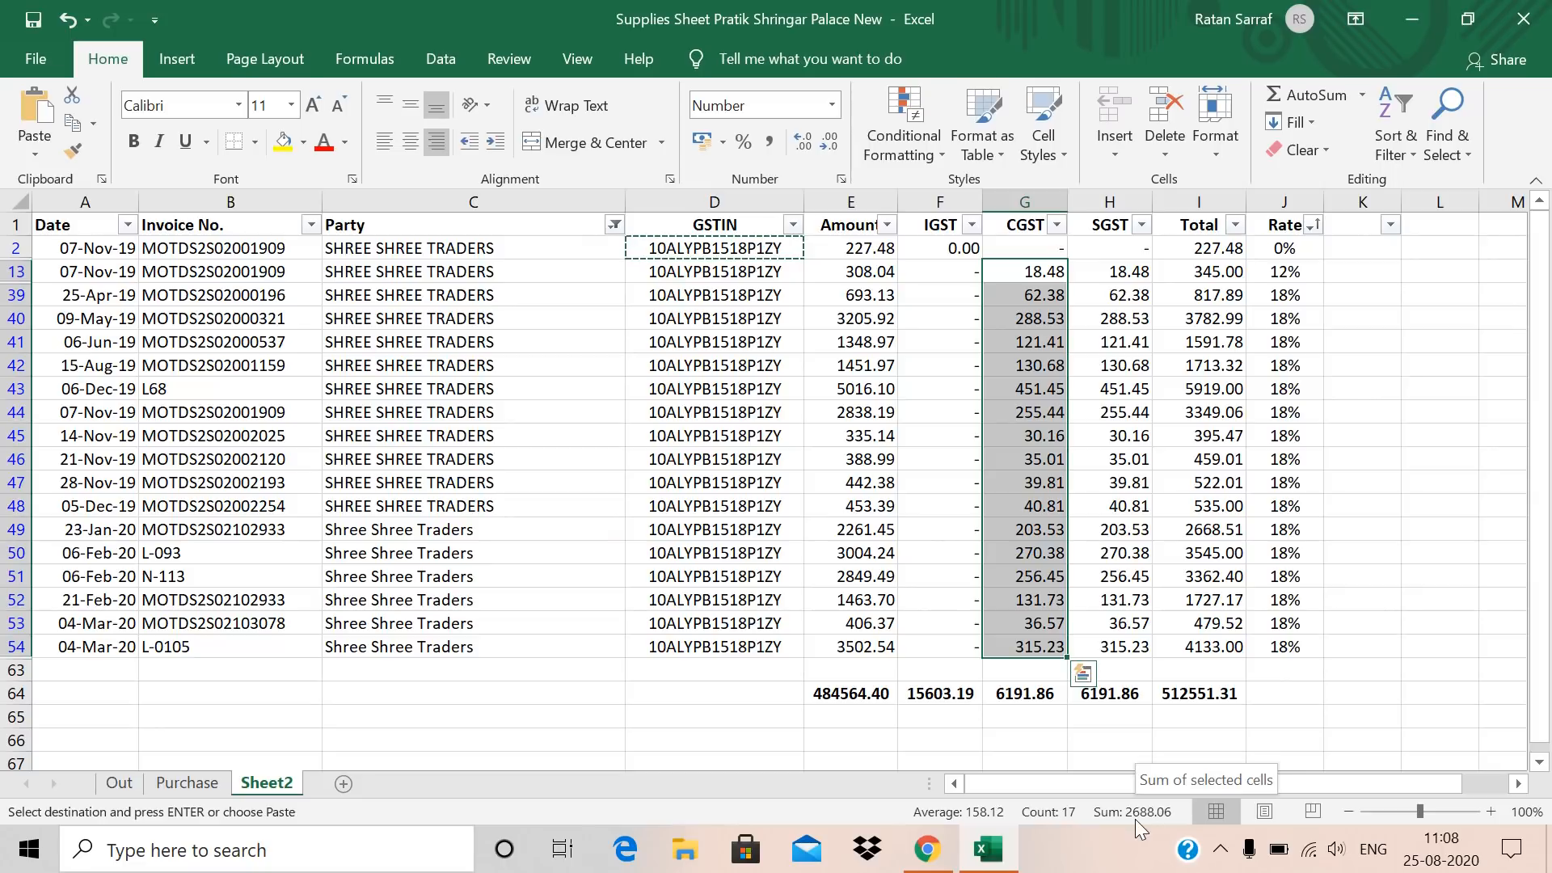
pyautogui.hotkey('alt', 'Tab')
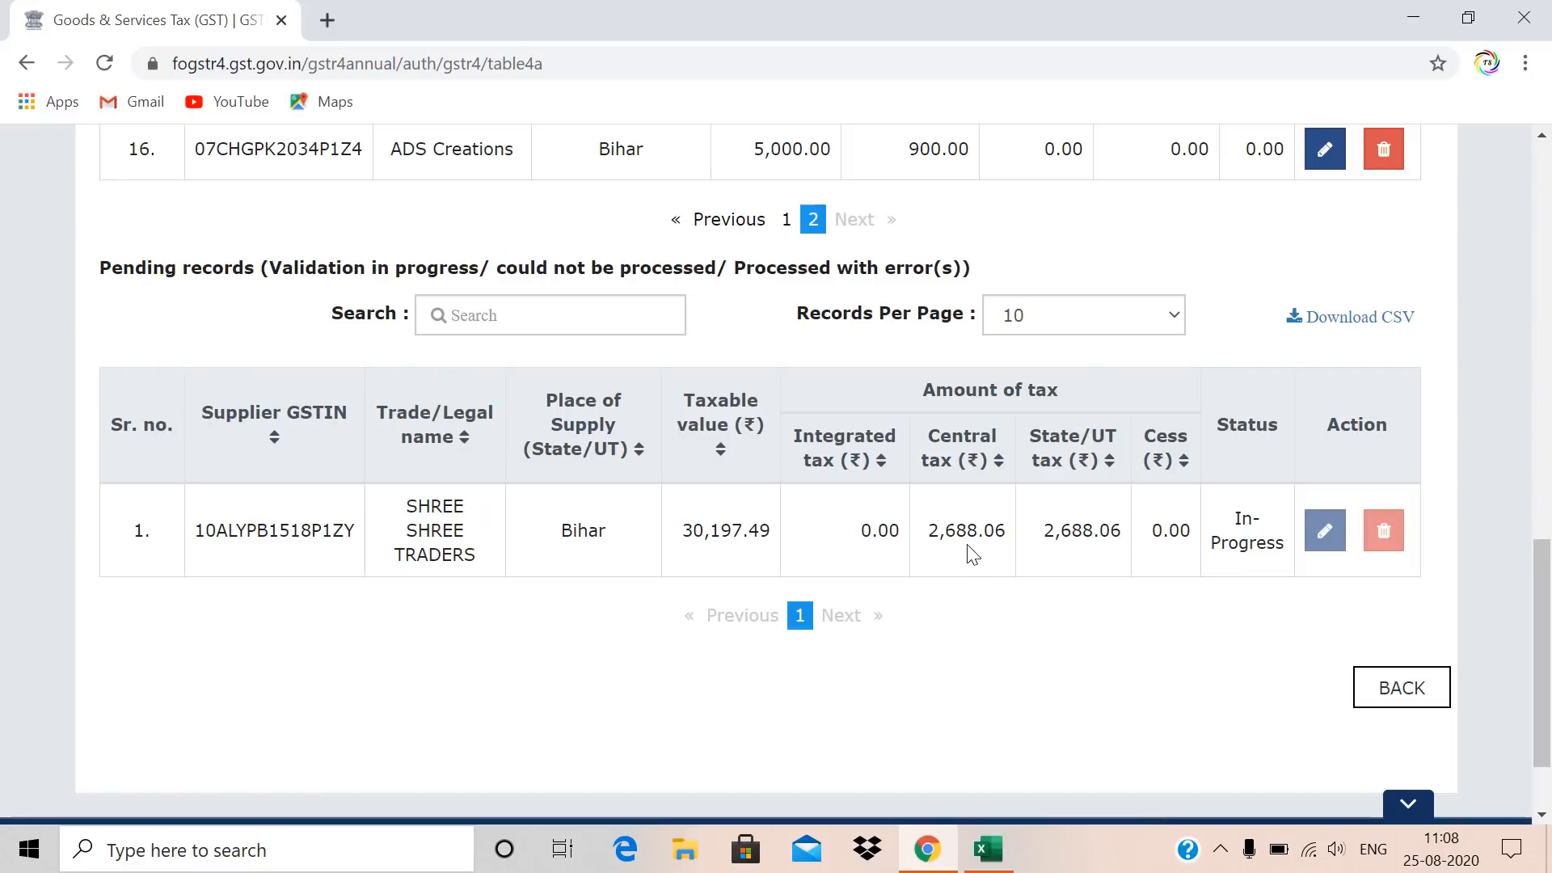
# Go back to the GSTR-4 overview and reopen table 4A to review its processed records.
pyautogui.click(1399, 691)
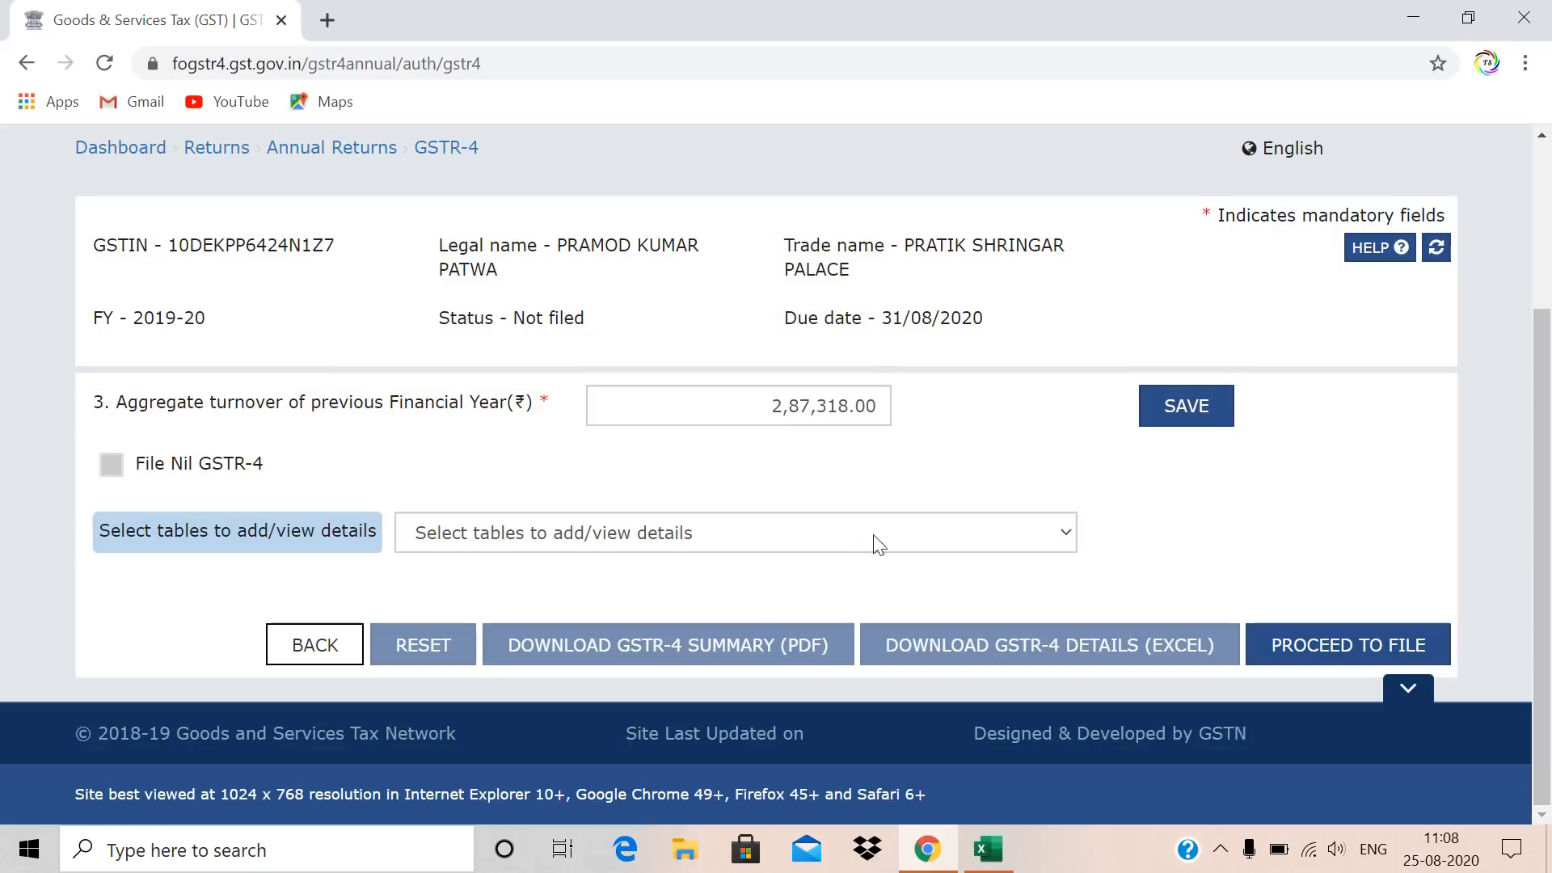
pyautogui.click(877, 542)
pyautogui.click(816, 567)
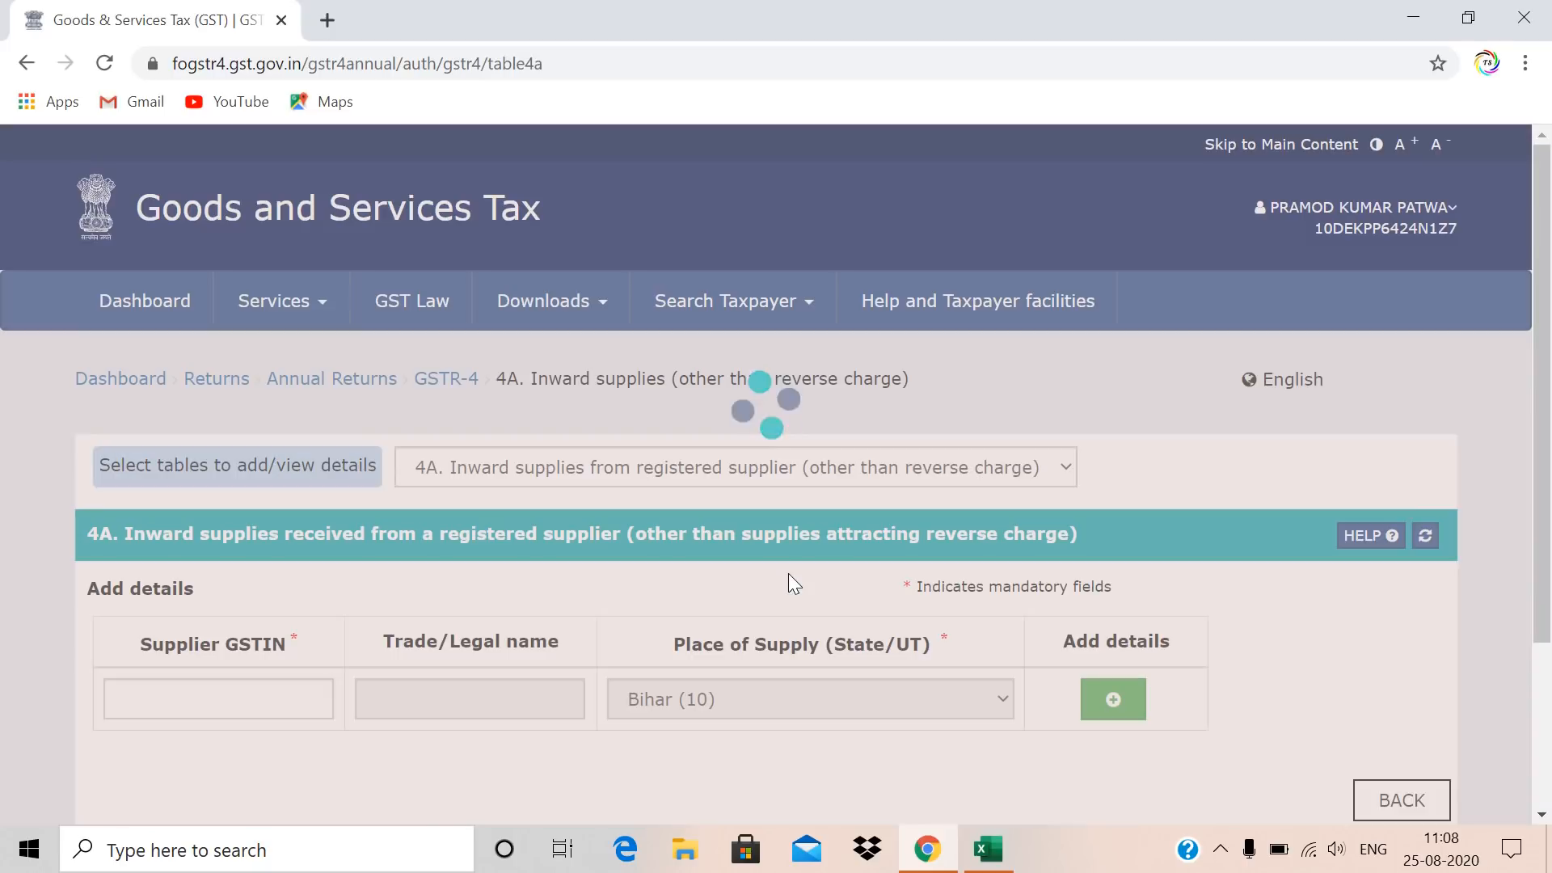
pyautogui.moveTo(1549, 266); pyautogui.dragTo(1549, 429)
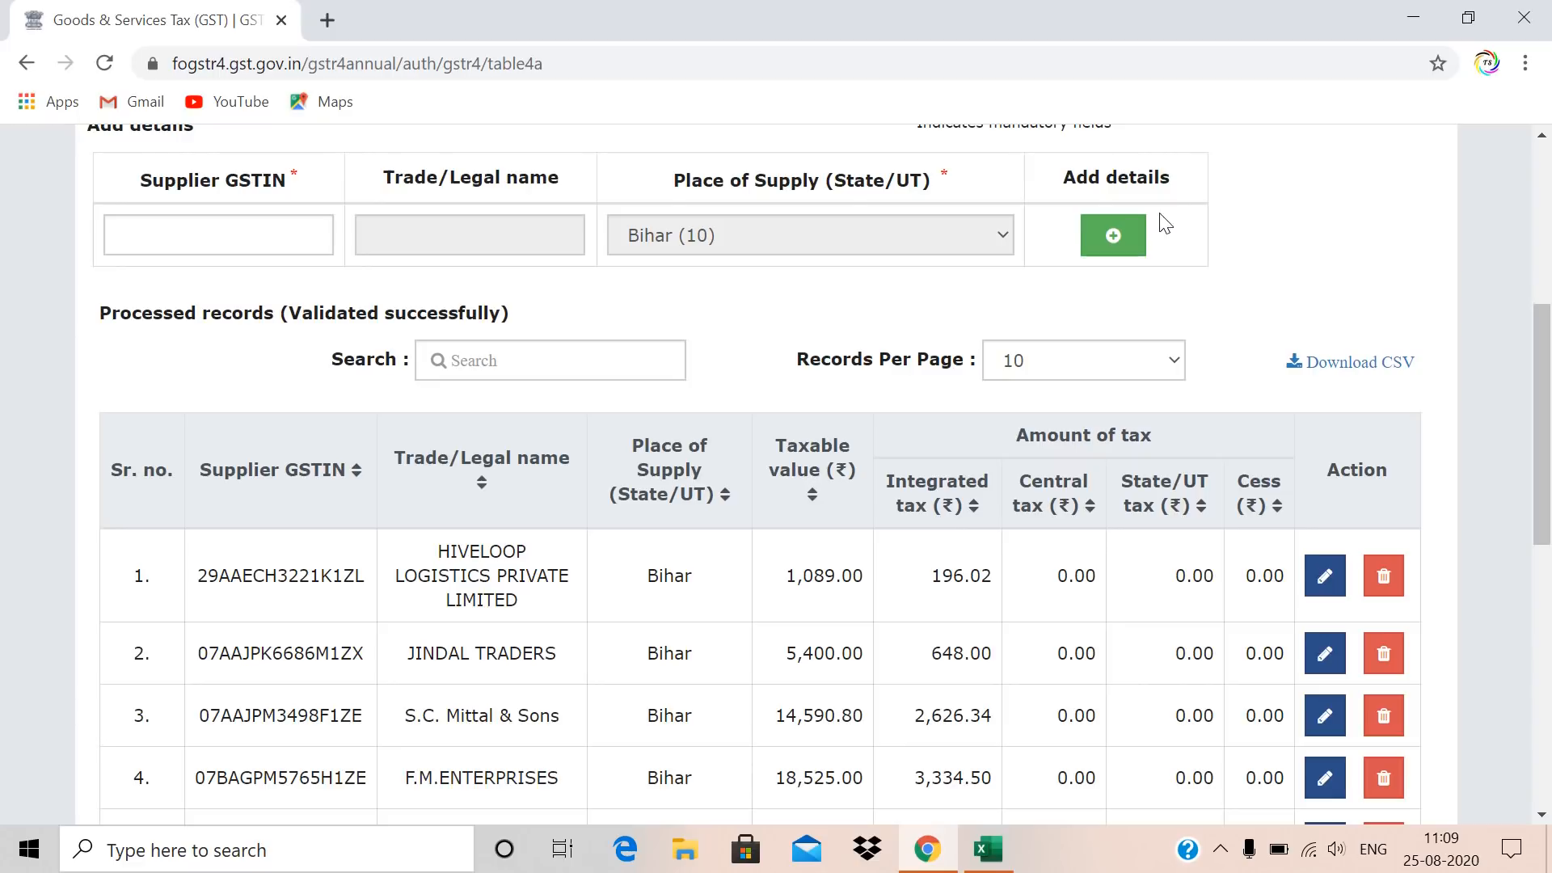
pyautogui.moveTo(1544, 436); pyautogui.dragTo(1549, 279)
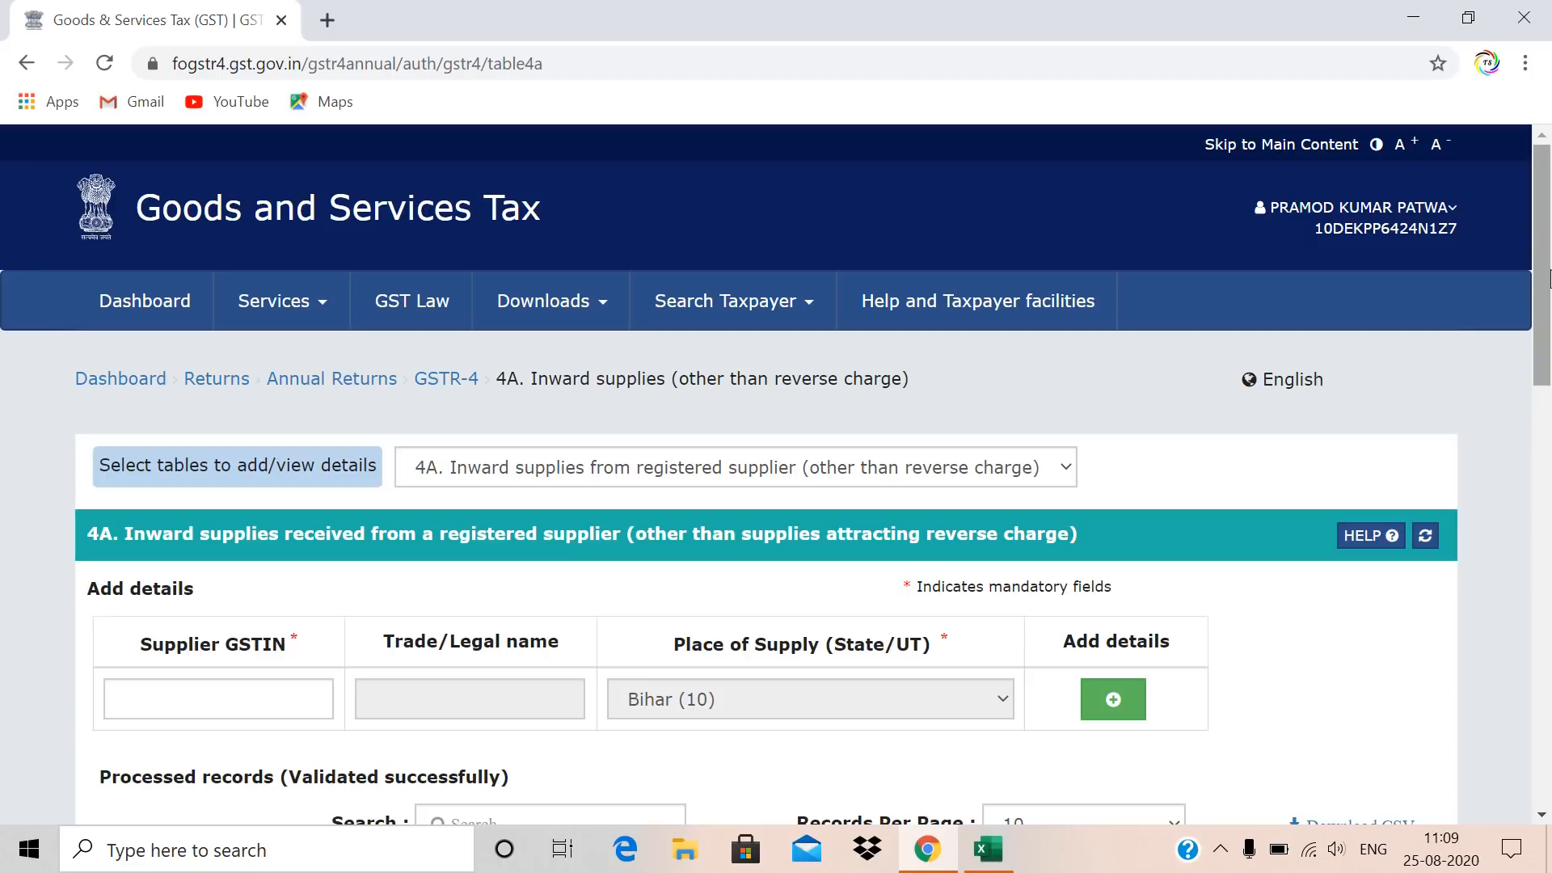
# Switch from table 4A to 4C, and from there to table 4B for inward supplies from registered suppliers (reverse charge).
pyautogui.click(182, 706)
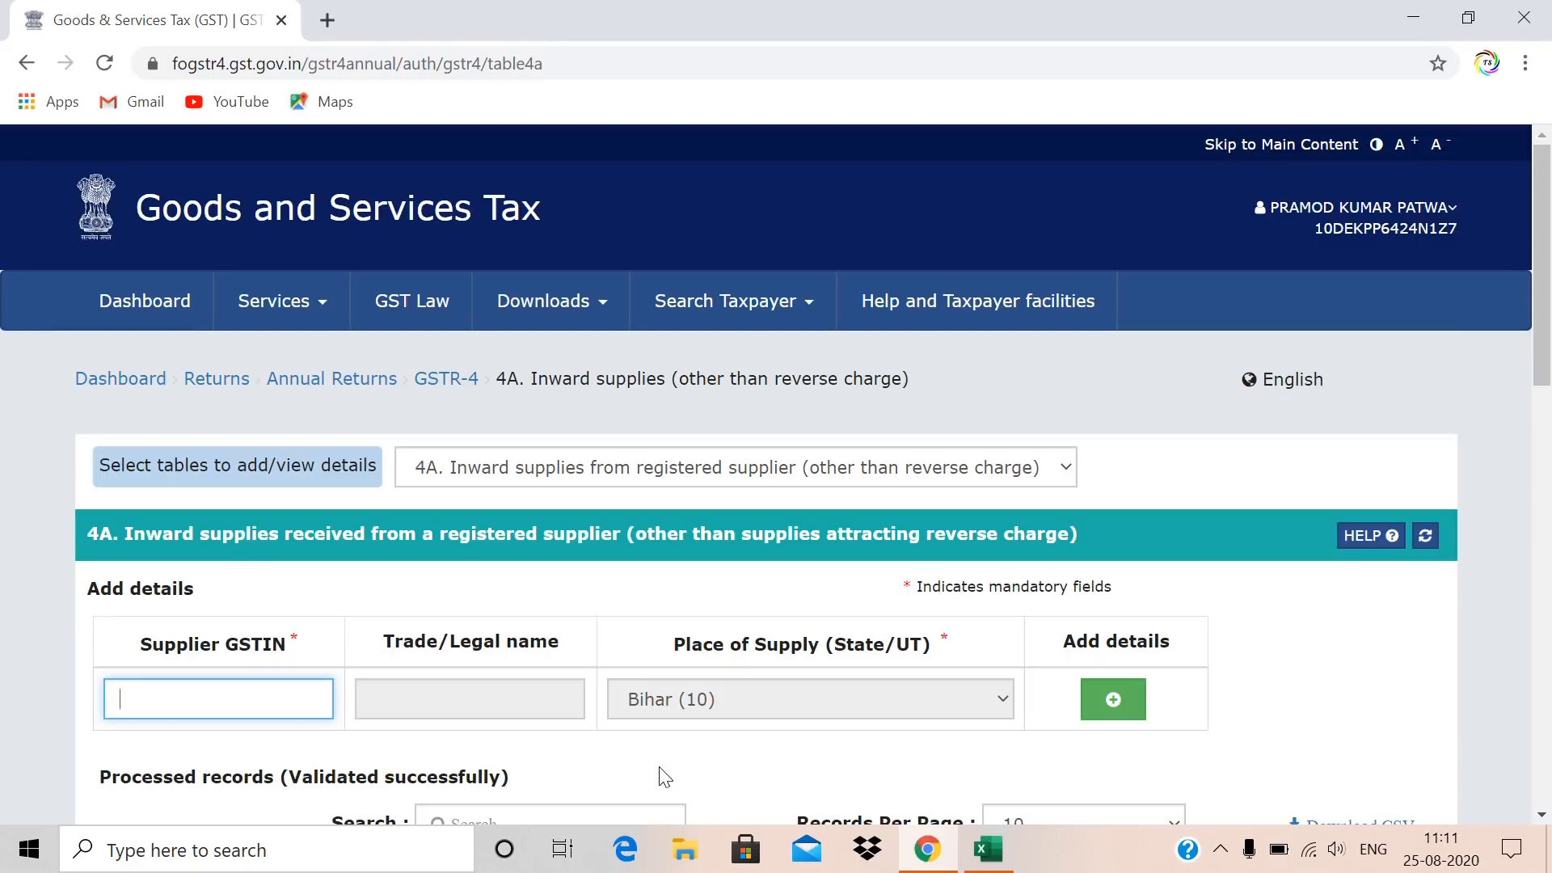
pyautogui.click(876, 476)
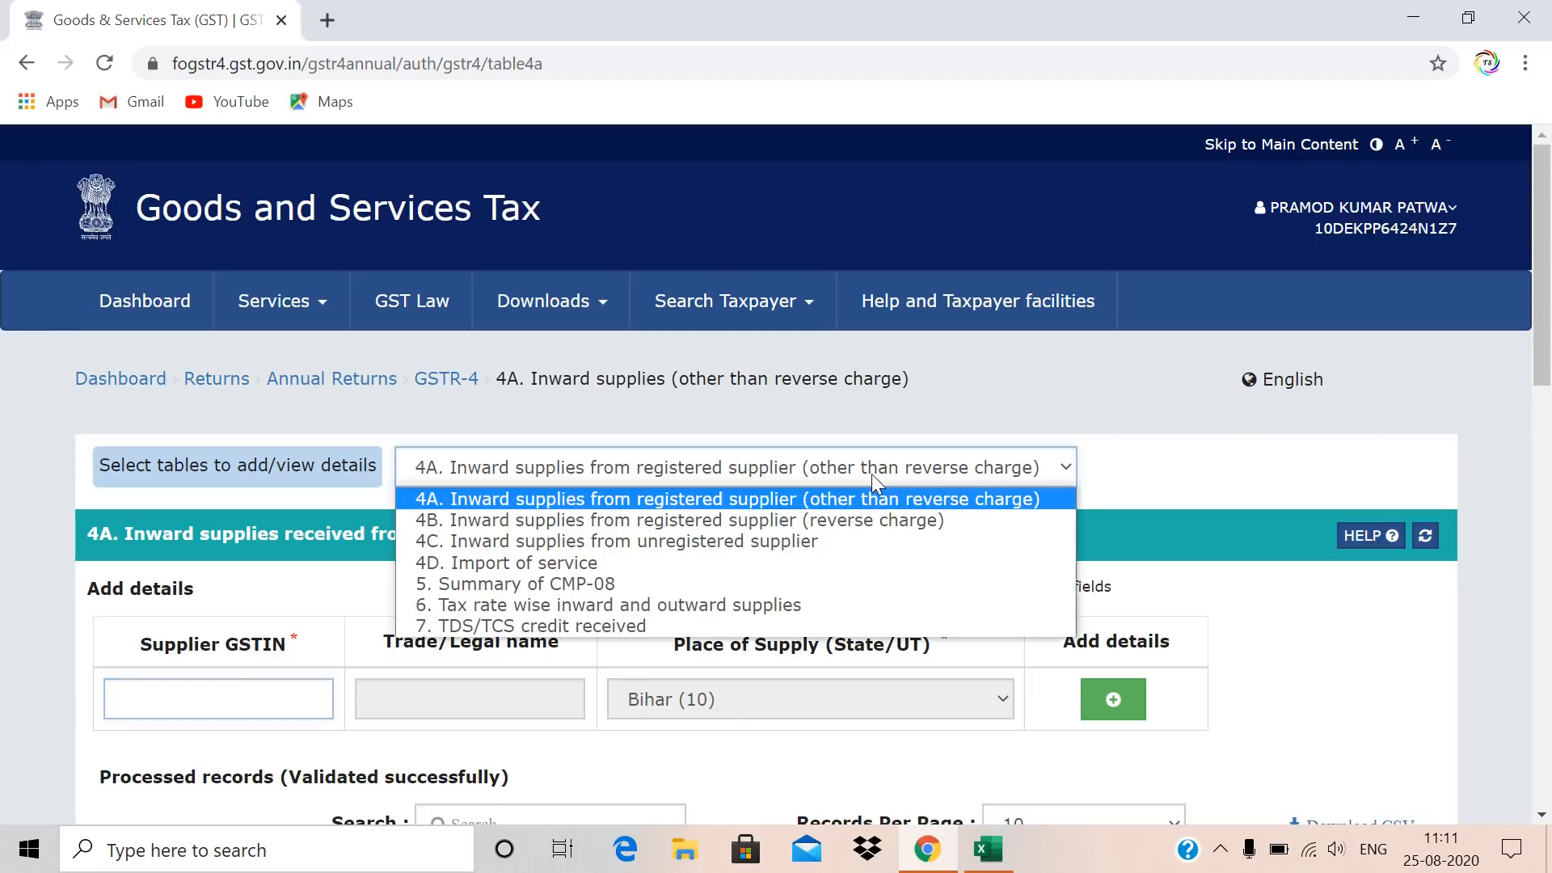
pyautogui.click(692, 536)
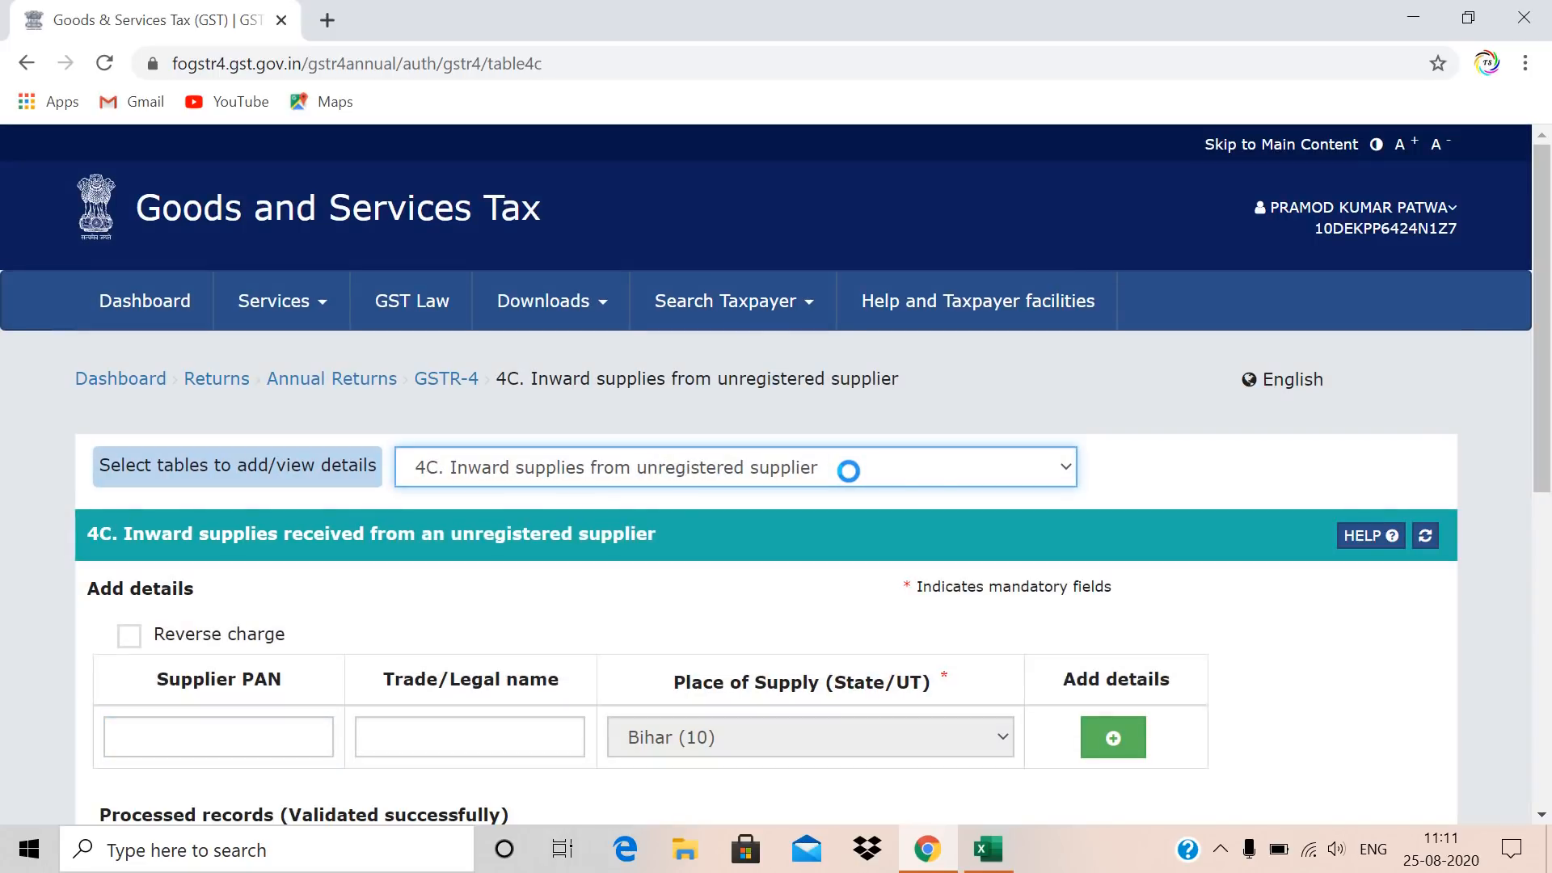
pyautogui.click(784, 472)
pyautogui.click(726, 521)
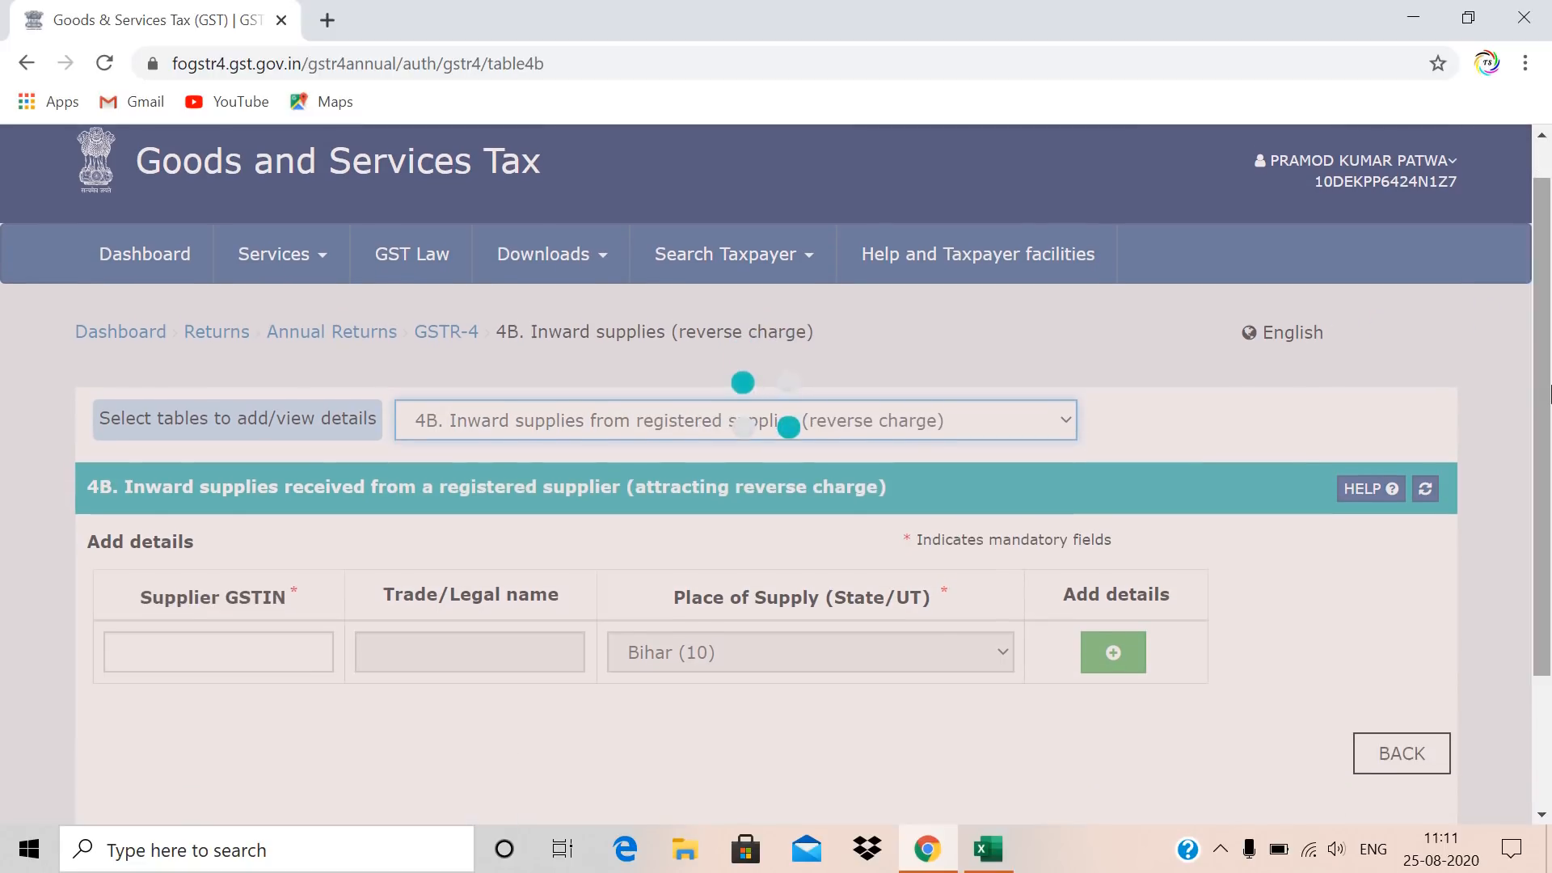
# Switch to the Excel purchase sheet and filter the Party column to APPOLO TRANSPORT COMPANY only.
pyautogui.moveTo(1549, 394); pyautogui.dragTo(1550, 635)
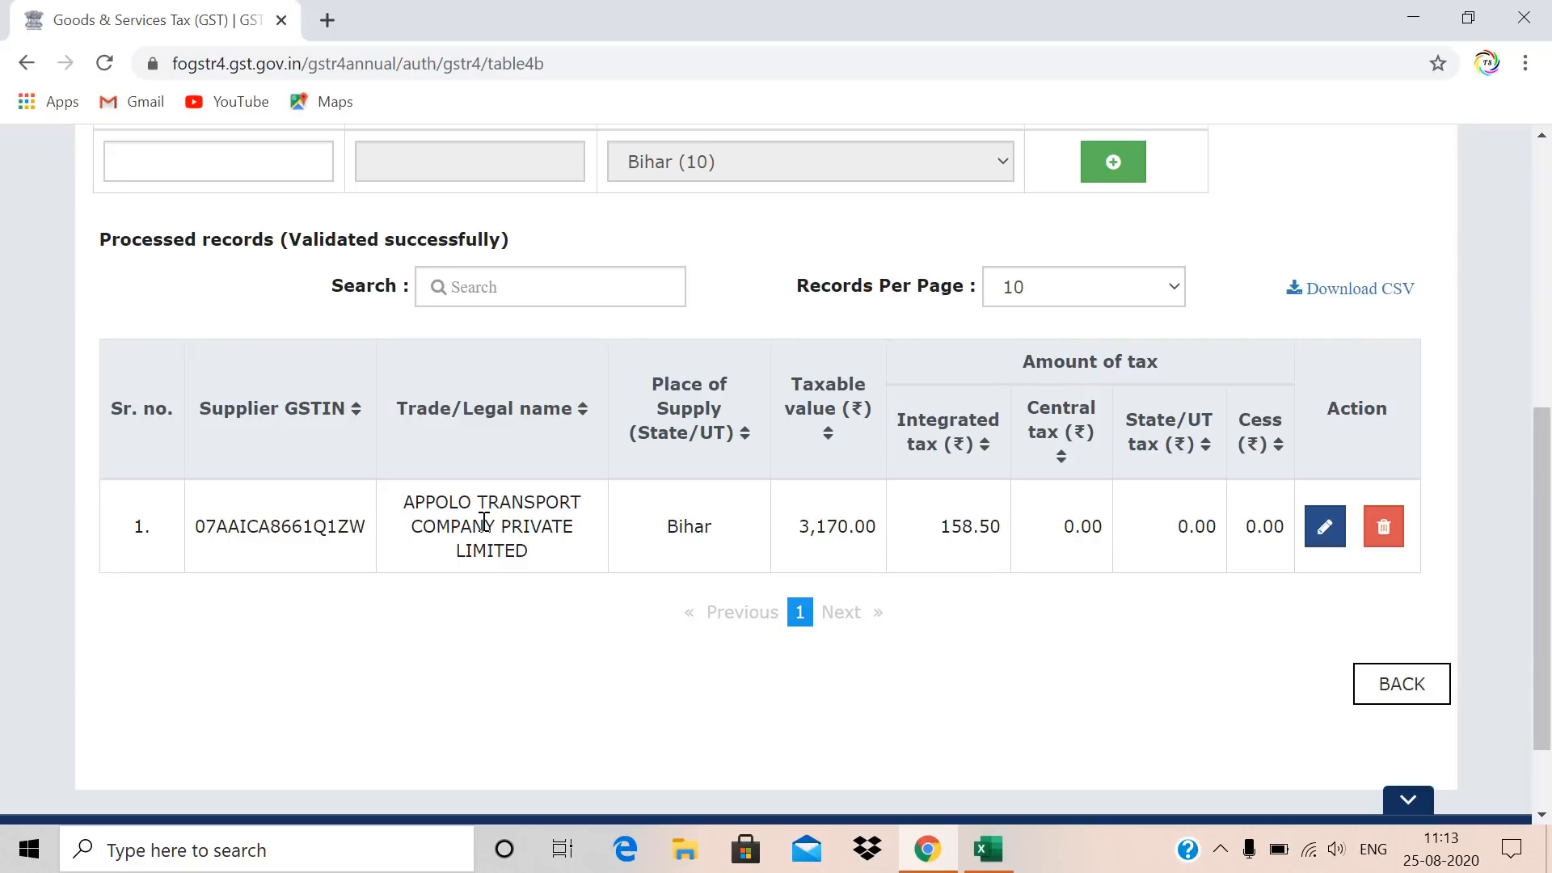
pyautogui.click(987, 849)
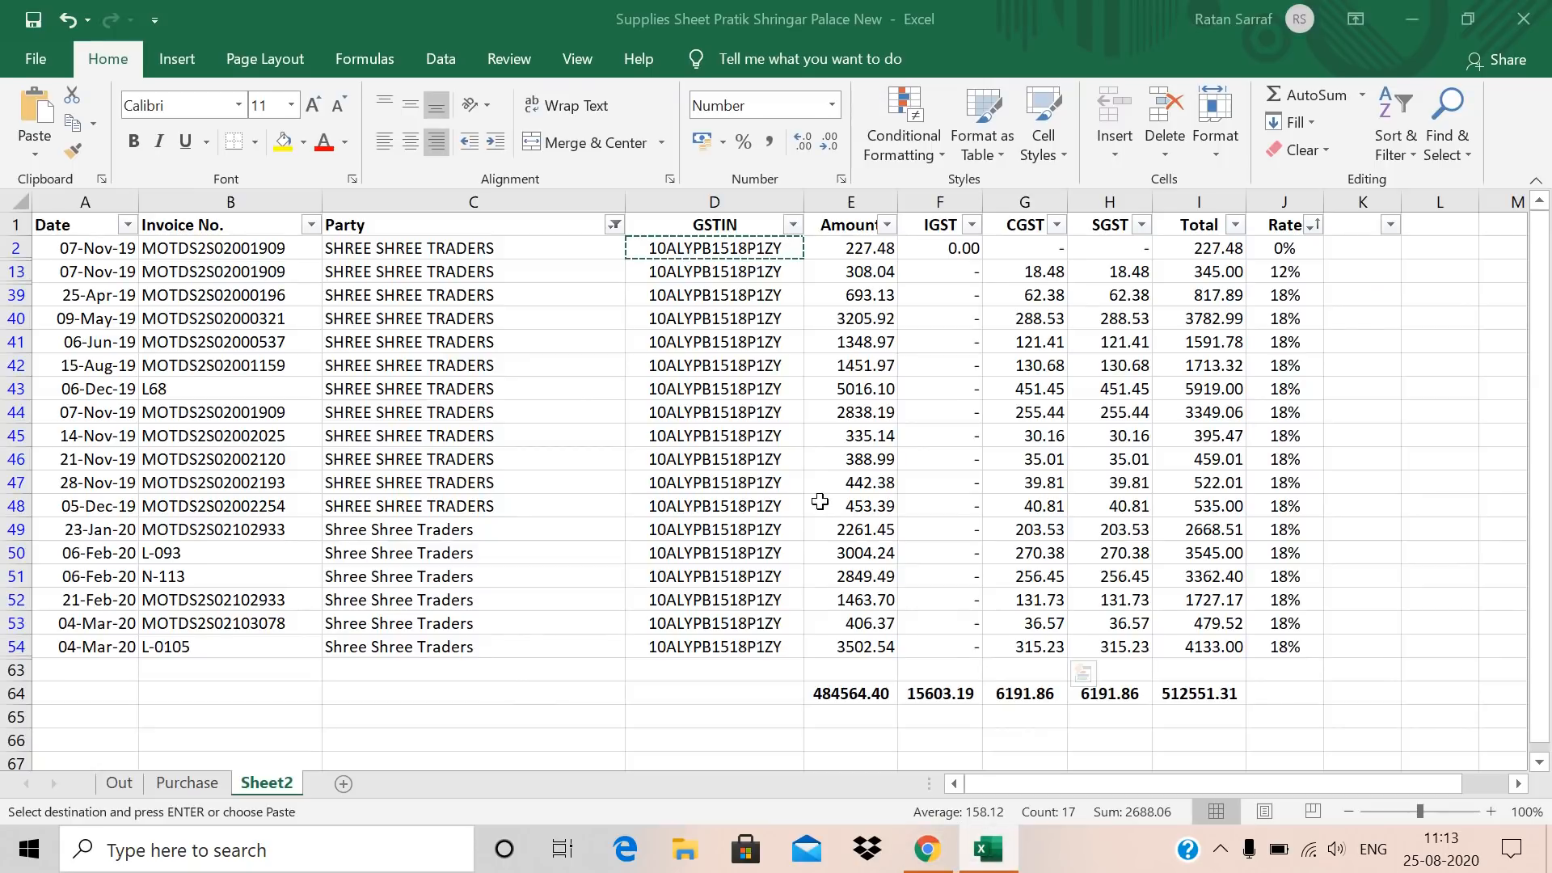
pyautogui.click(793, 225)
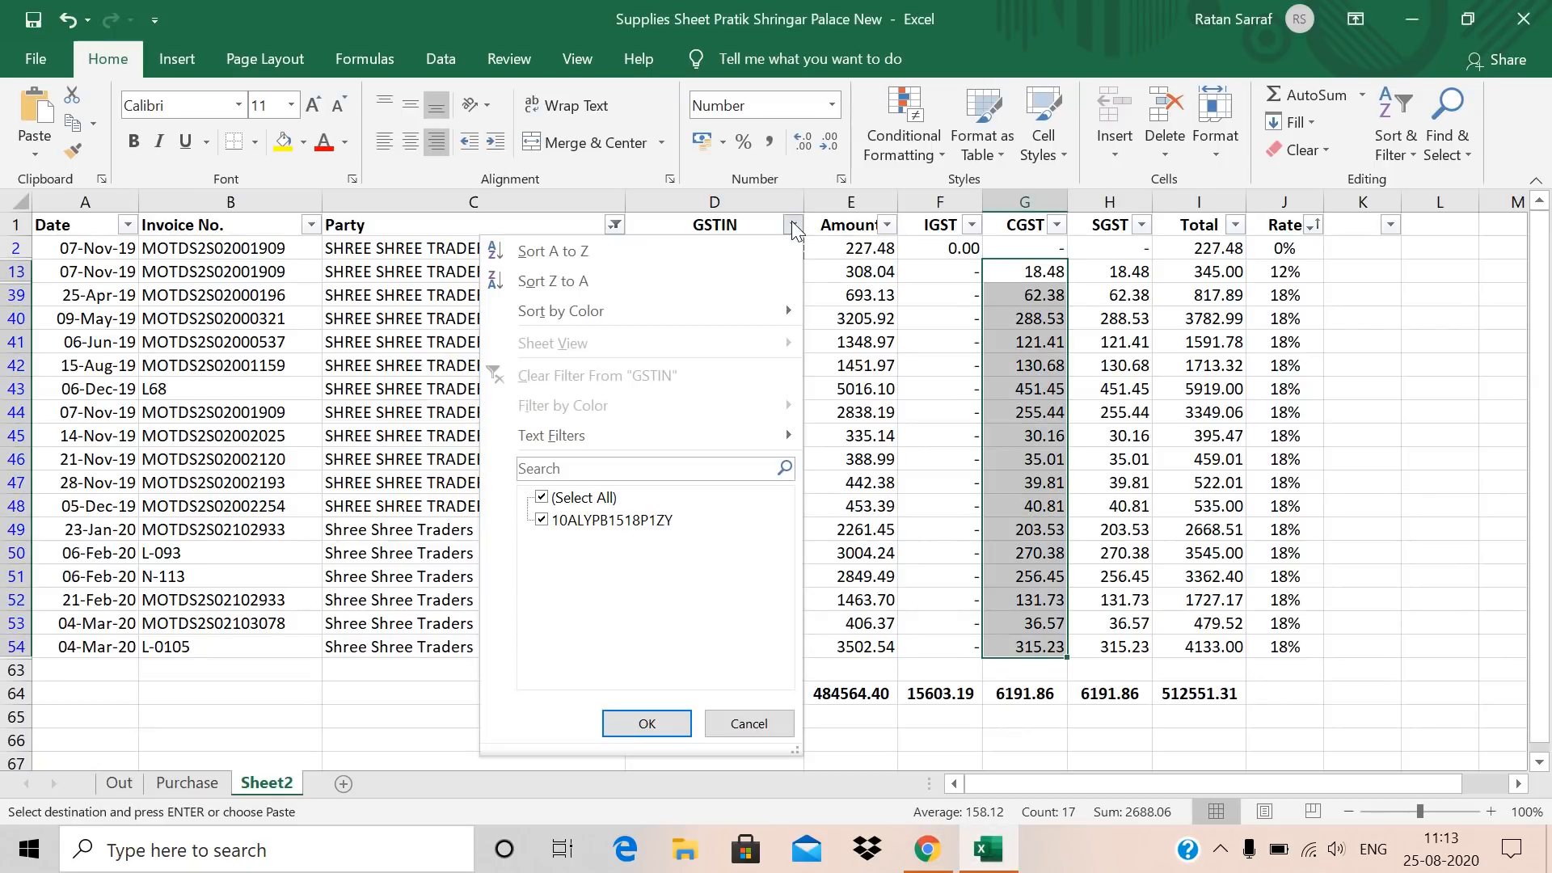
pyautogui.click(544, 499)
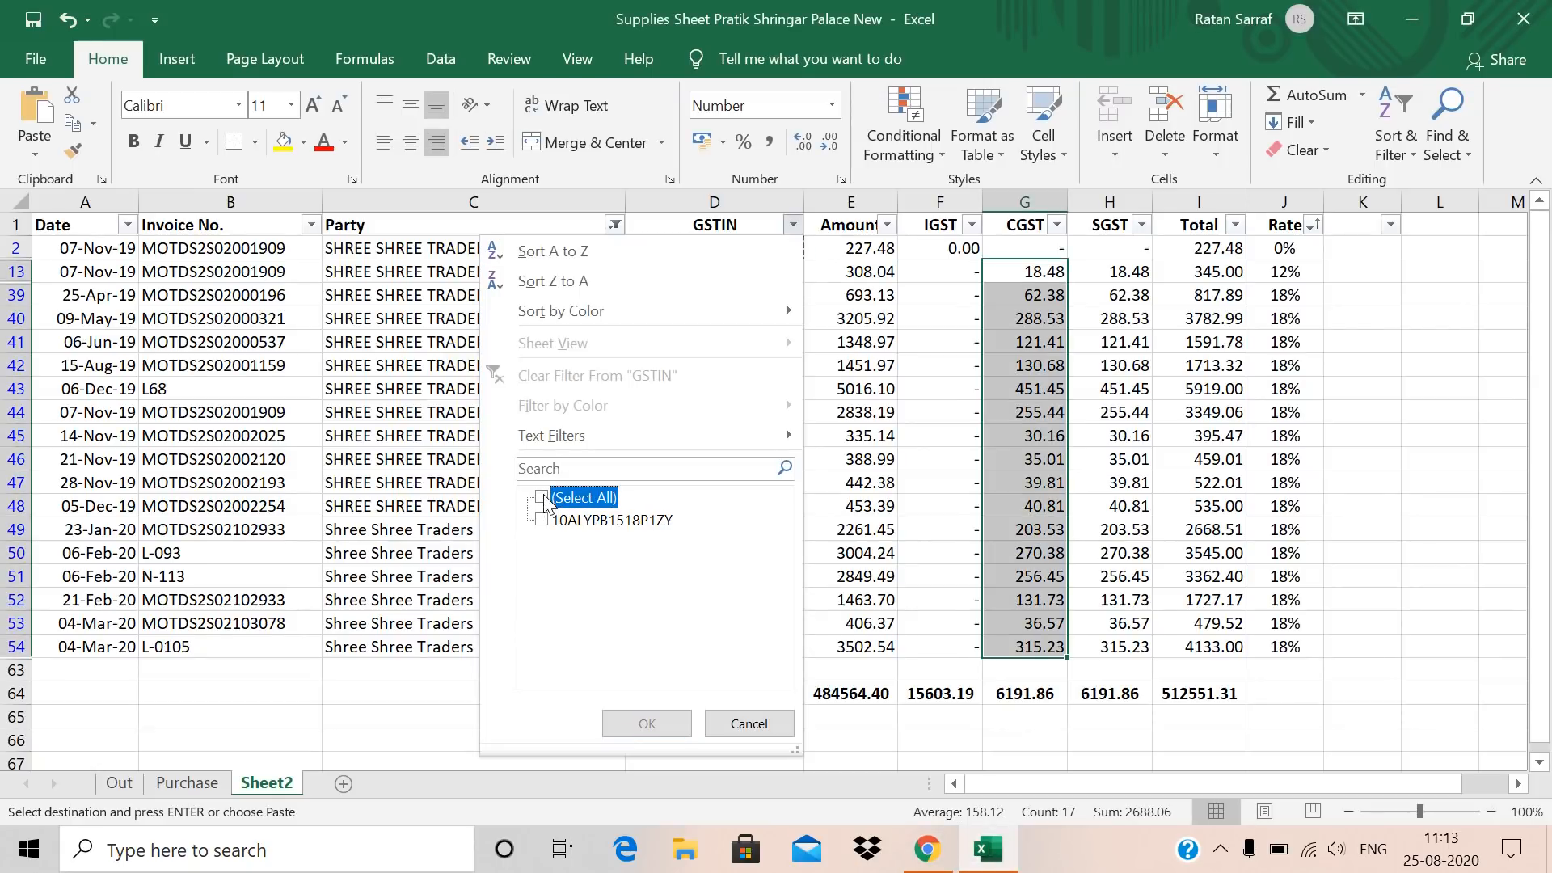
pyautogui.click(784, 226)
pyautogui.click(614, 225)
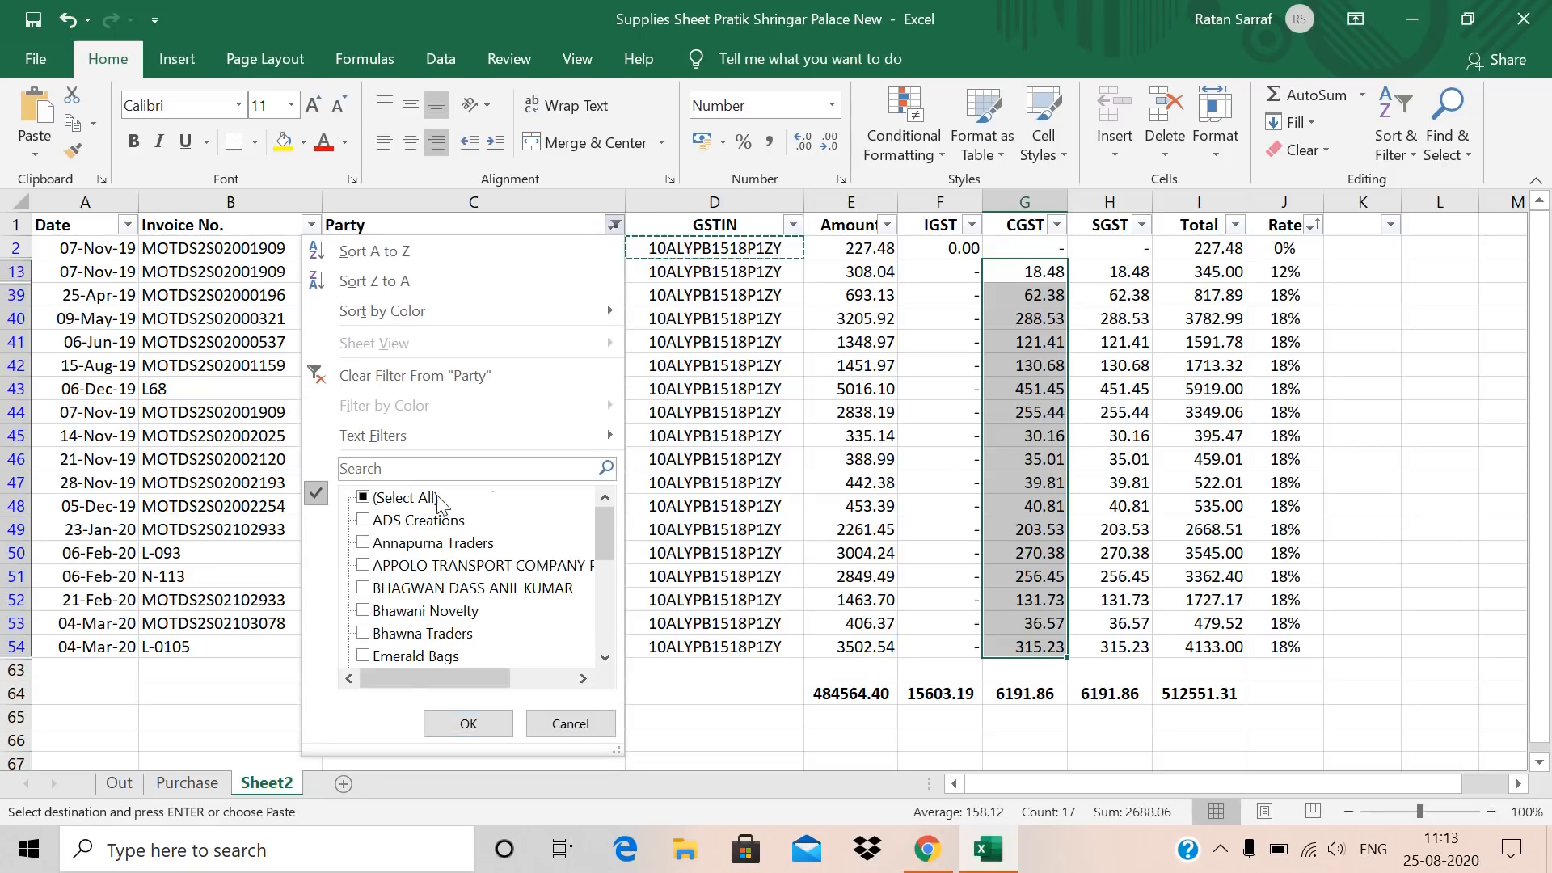
pyautogui.click(365, 499)
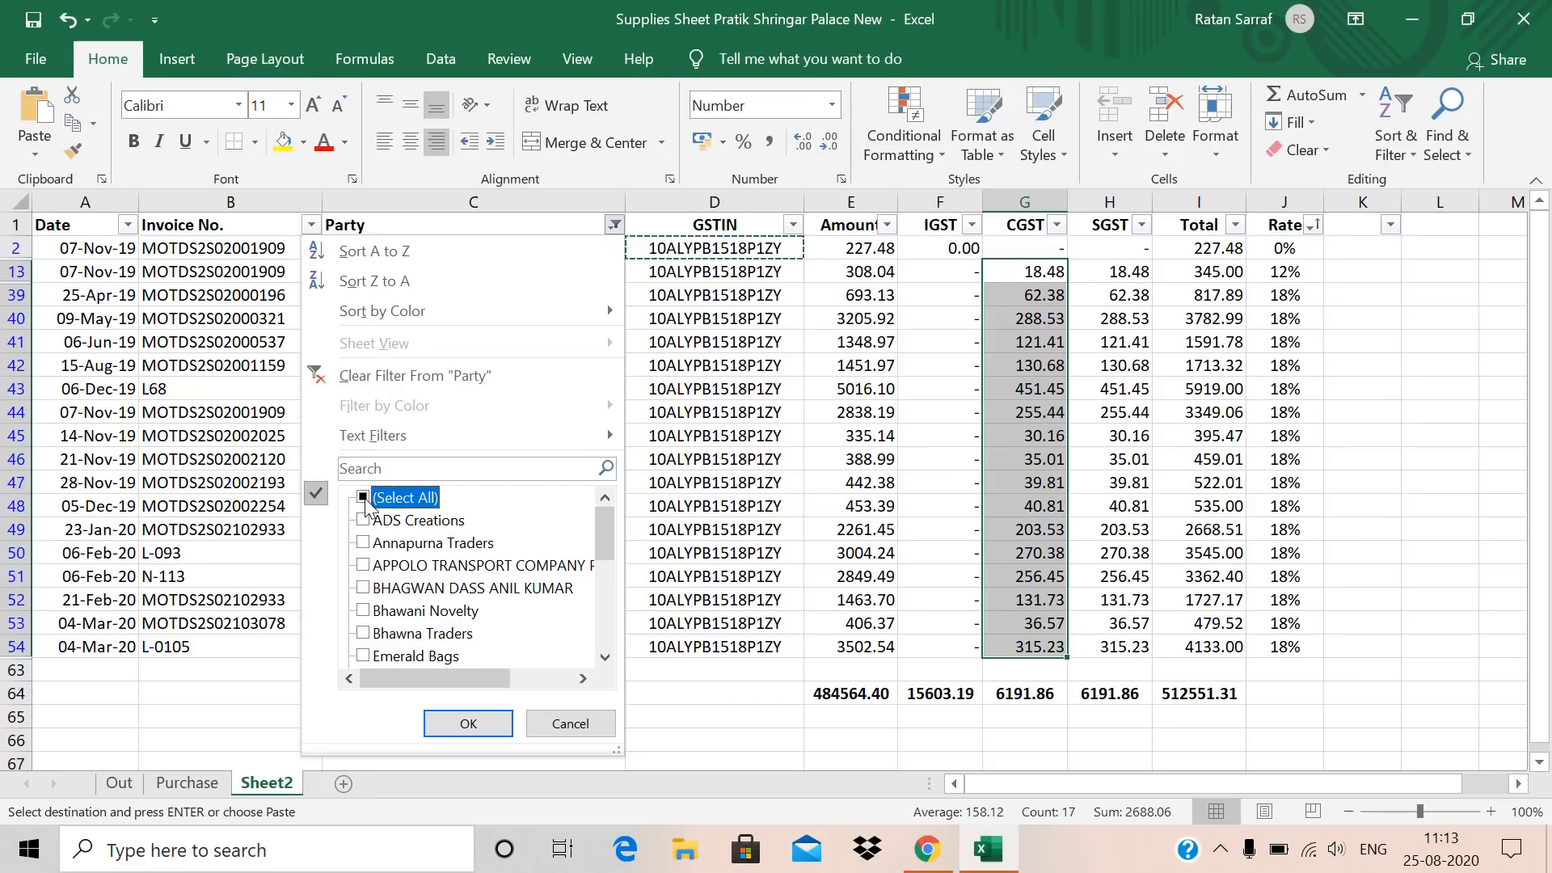
pyautogui.click(364, 497)
pyautogui.click(363, 497)
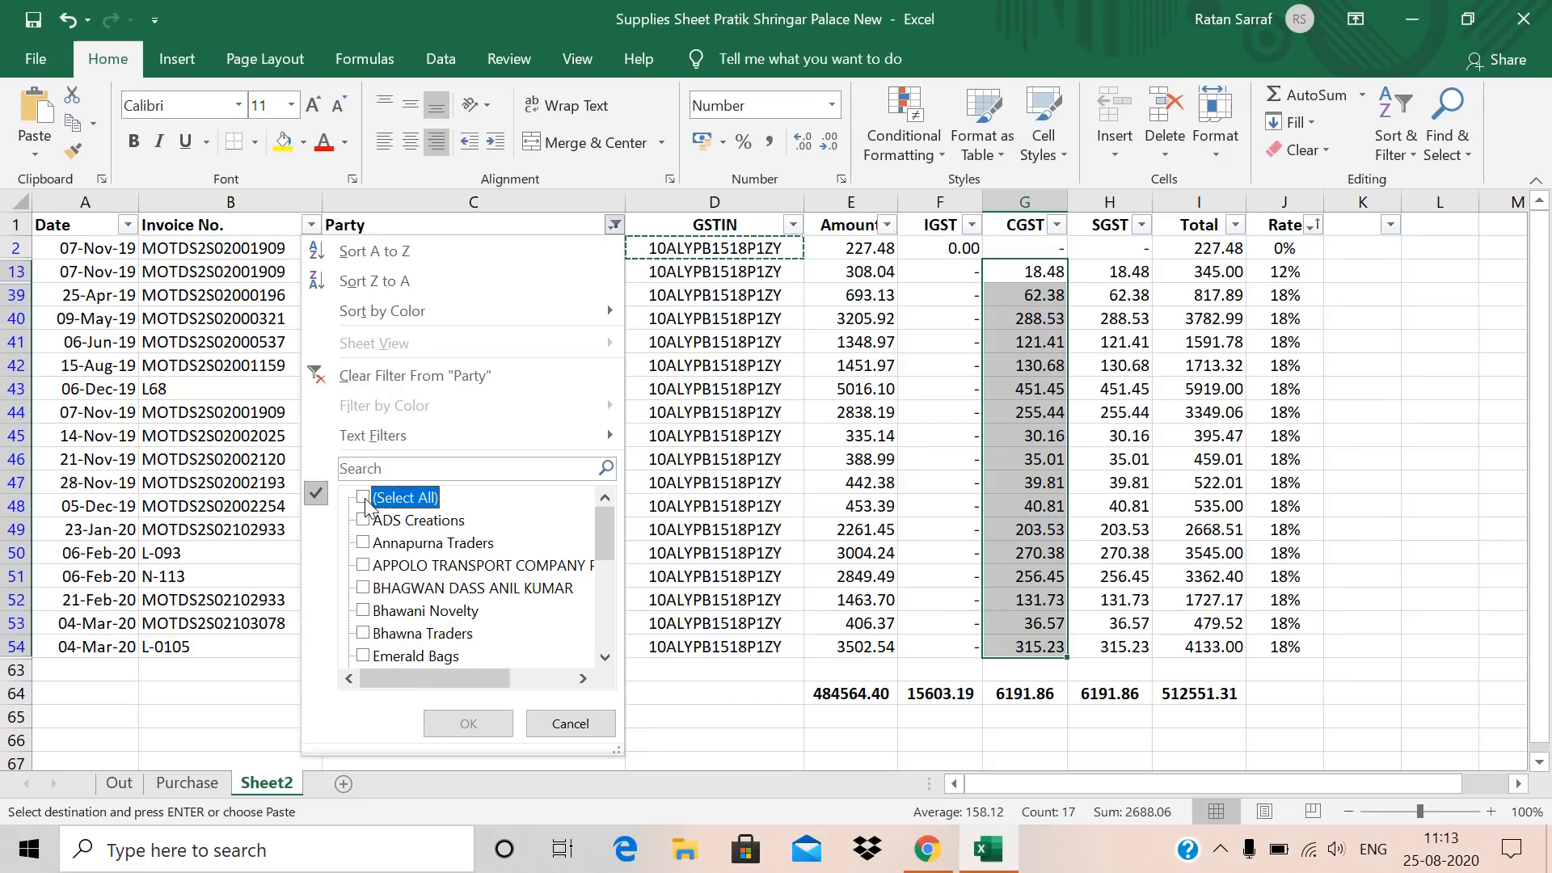
pyautogui.click(363, 566)
pyautogui.click(467, 727)
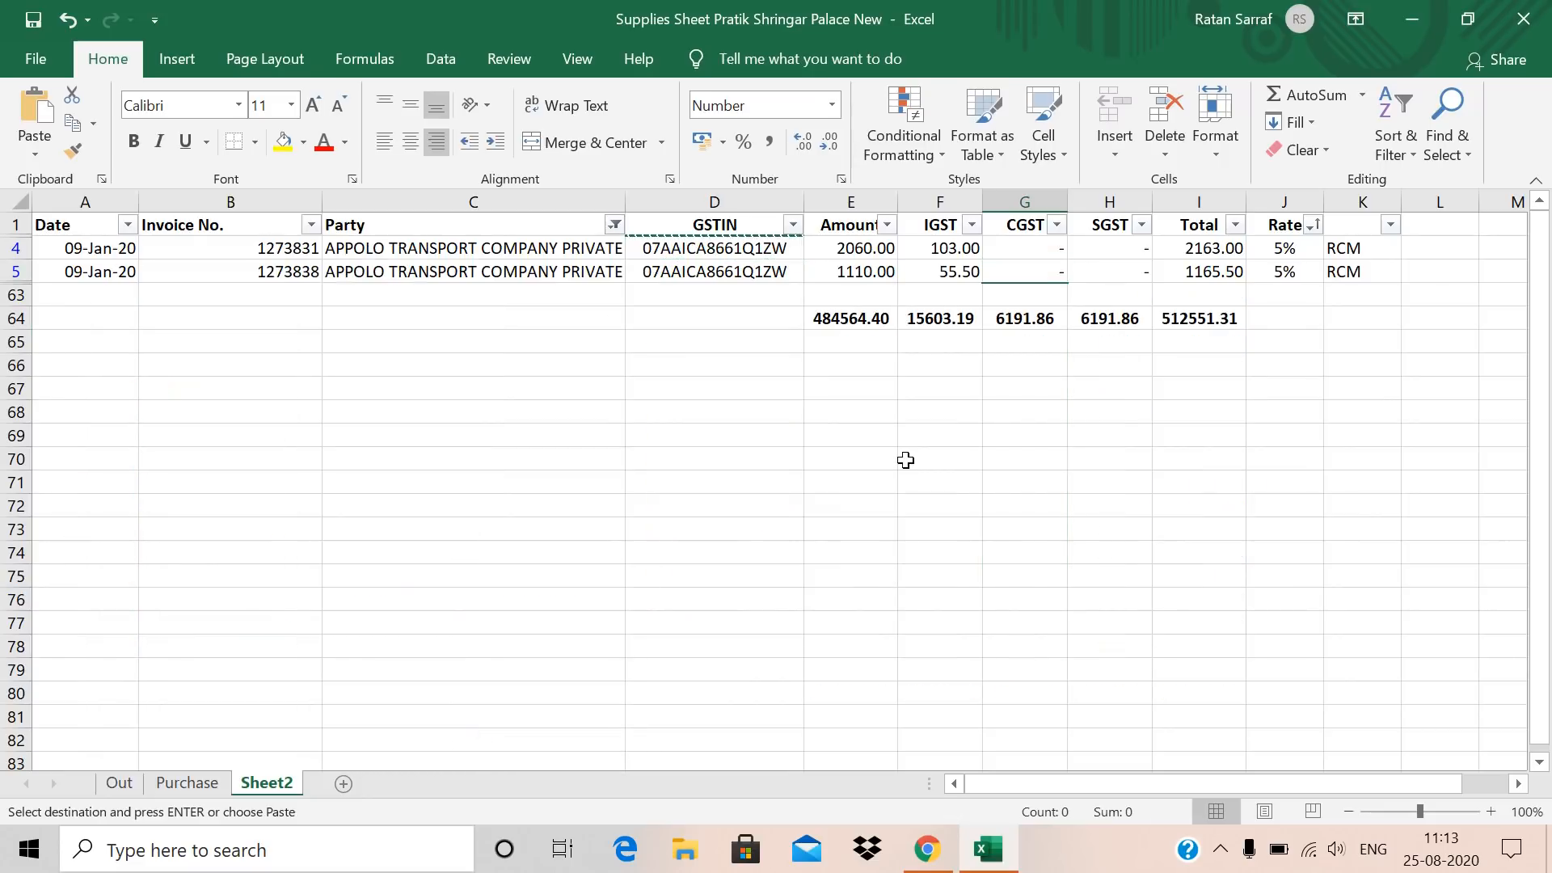
# Examine the date, amount, IGST, rate and RCM entries of the filtered rows, and return to the processed record in table 4B.
pyautogui.click(716, 299)
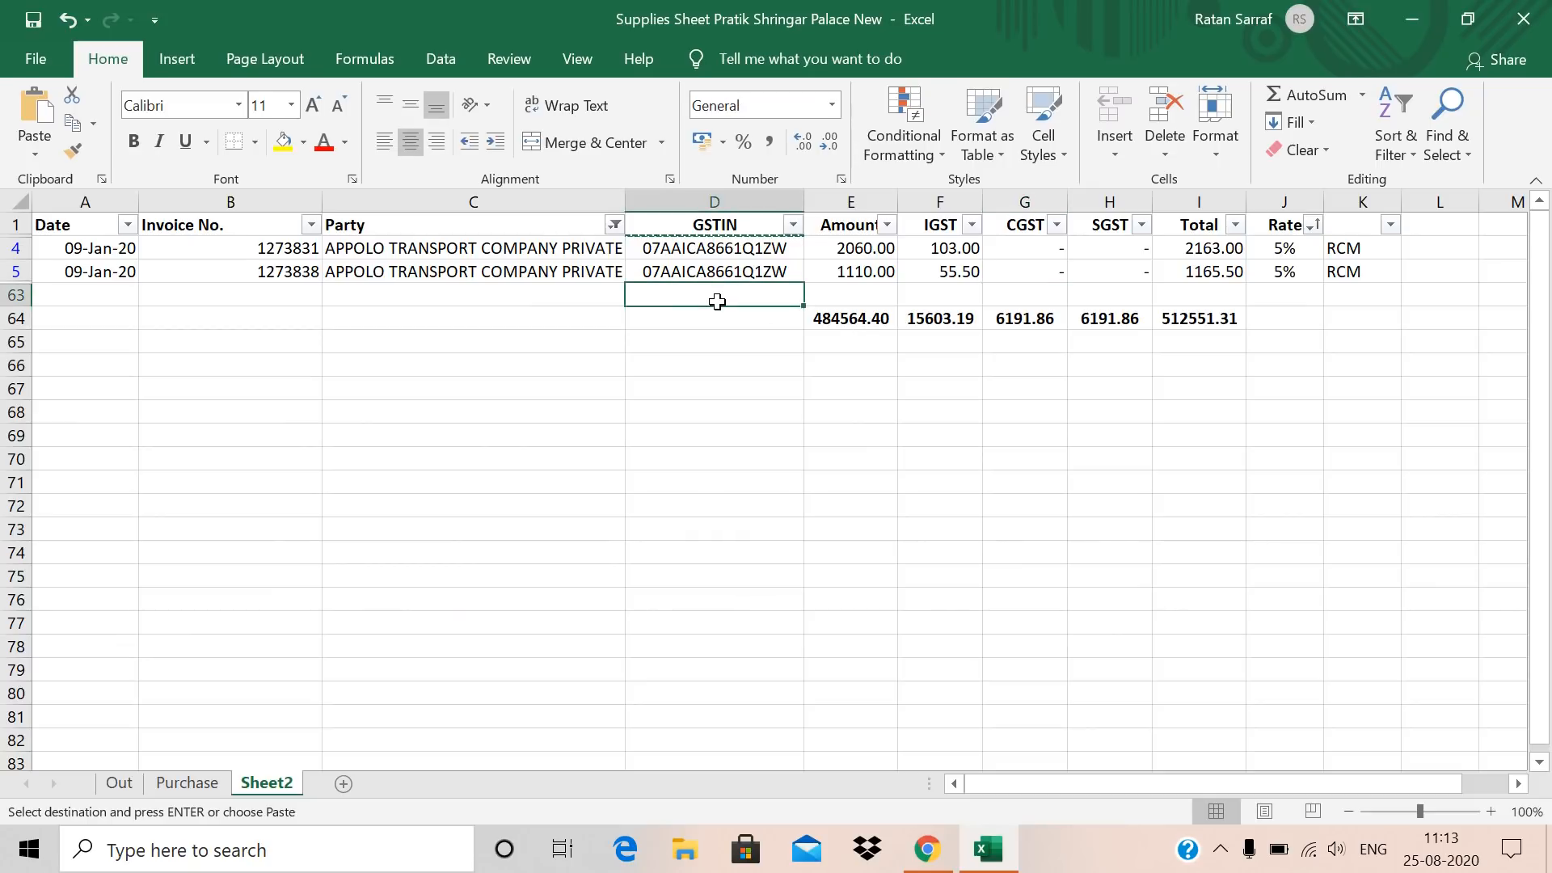
pyautogui.press('Up')
pyautogui.press('Up')
pyautogui.press('Left')
pyautogui.press('Left')
pyautogui.press('Left')
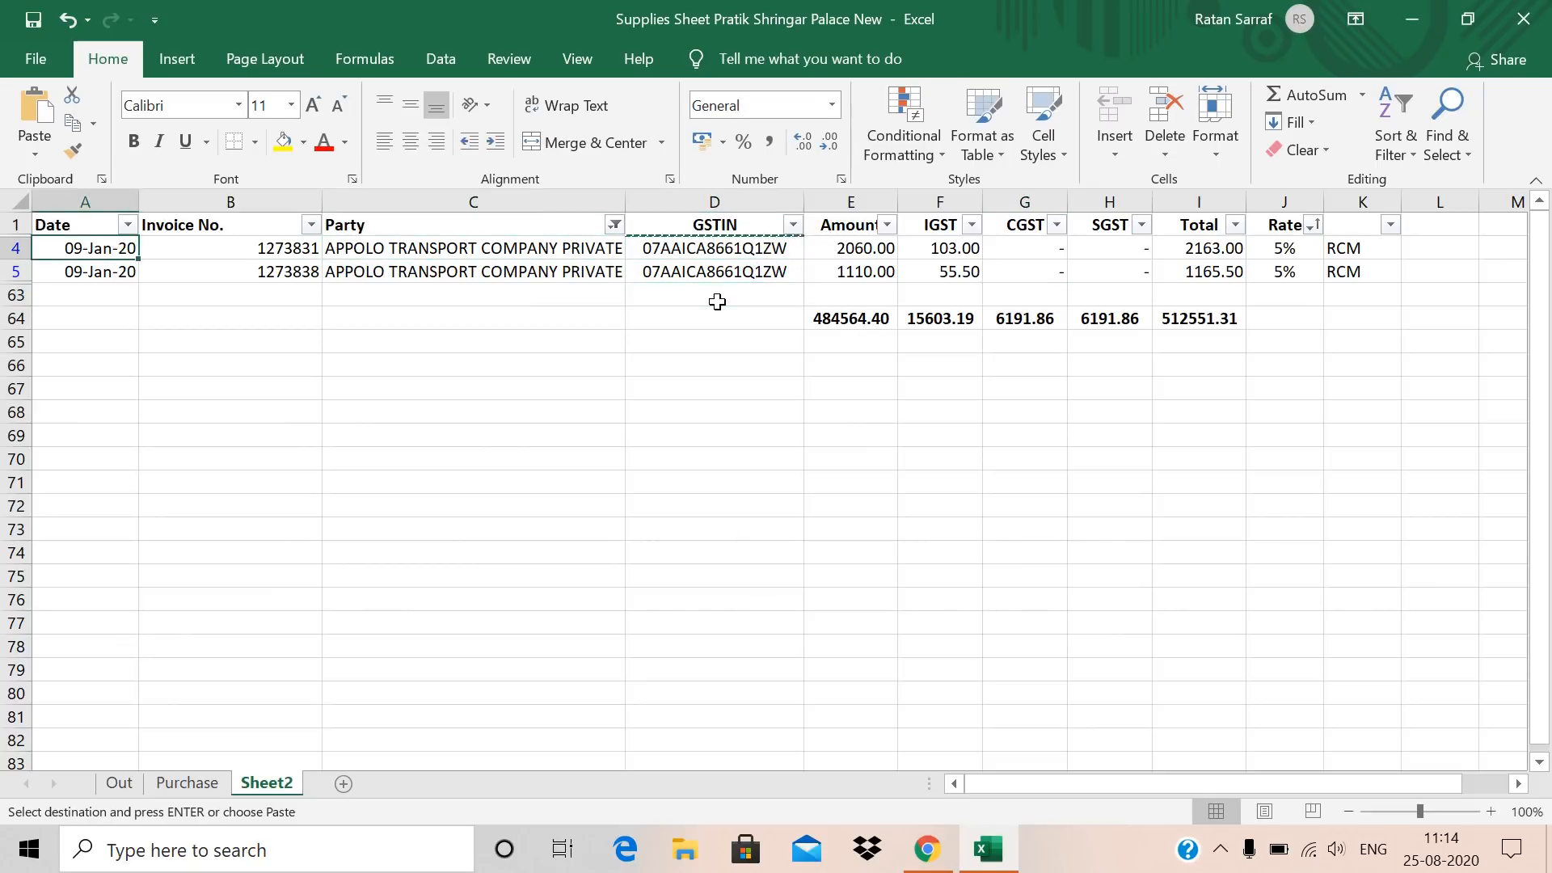
pyautogui.press('Right')
pyautogui.press('Right')
pyautogui.press('Right')
pyautogui.press('Right')
pyautogui.press('Right')
pyautogui.press('Right')
pyautogui.press('Right')
pyautogui.press('Right')
pyautogui.press('Left')
pyautogui.press('Left')
pyautogui.press('Left')
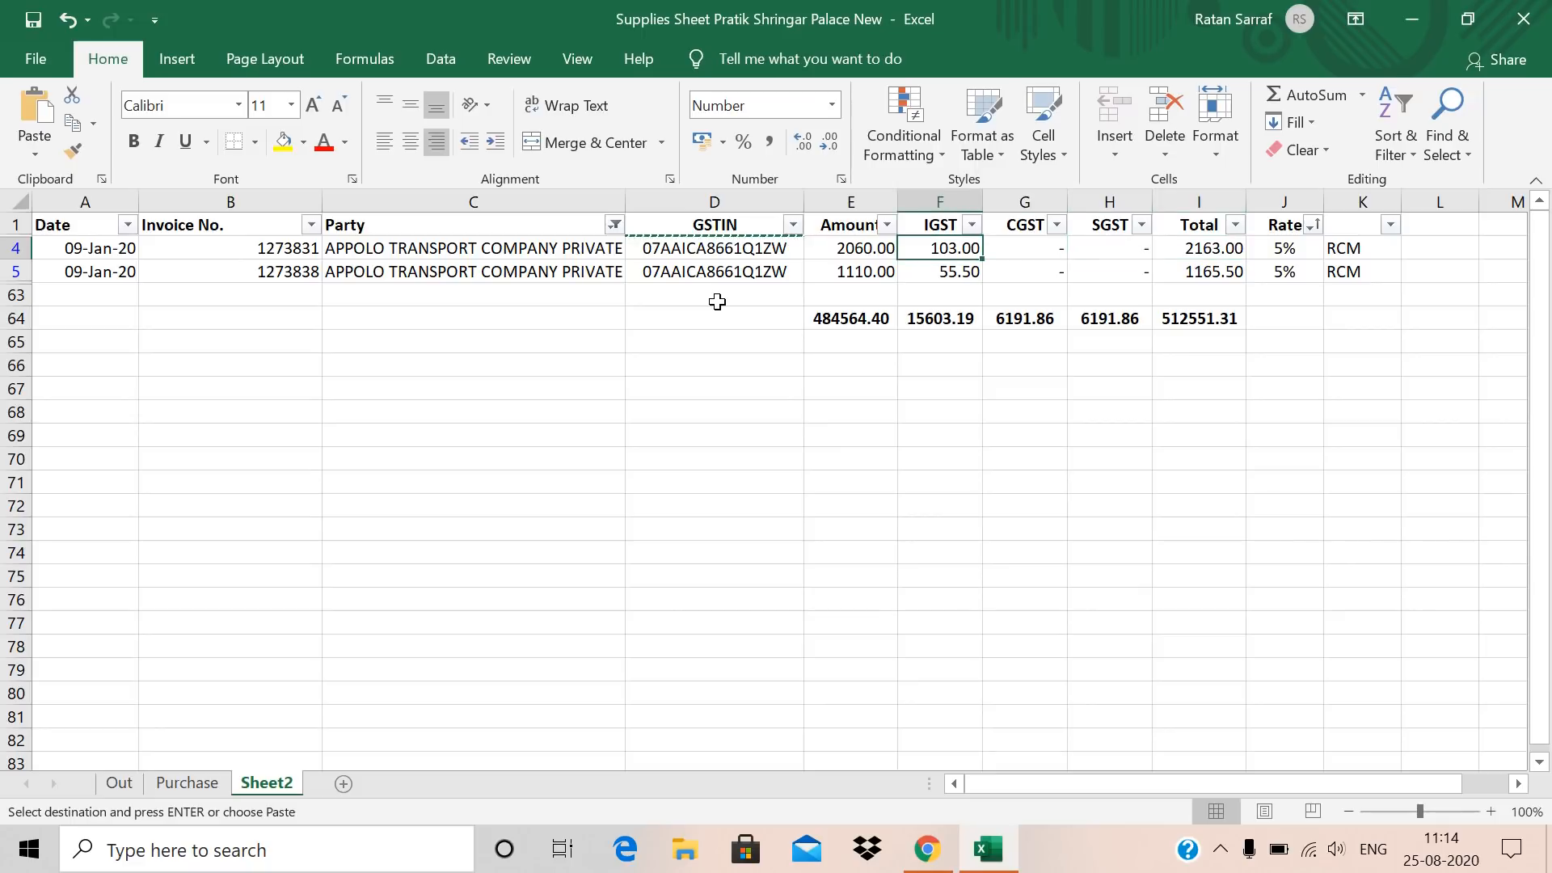
pyautogui.press('Down')
pyautogui.press('Down')
pyautogui.press('Down')
pyautogui.press('Down')
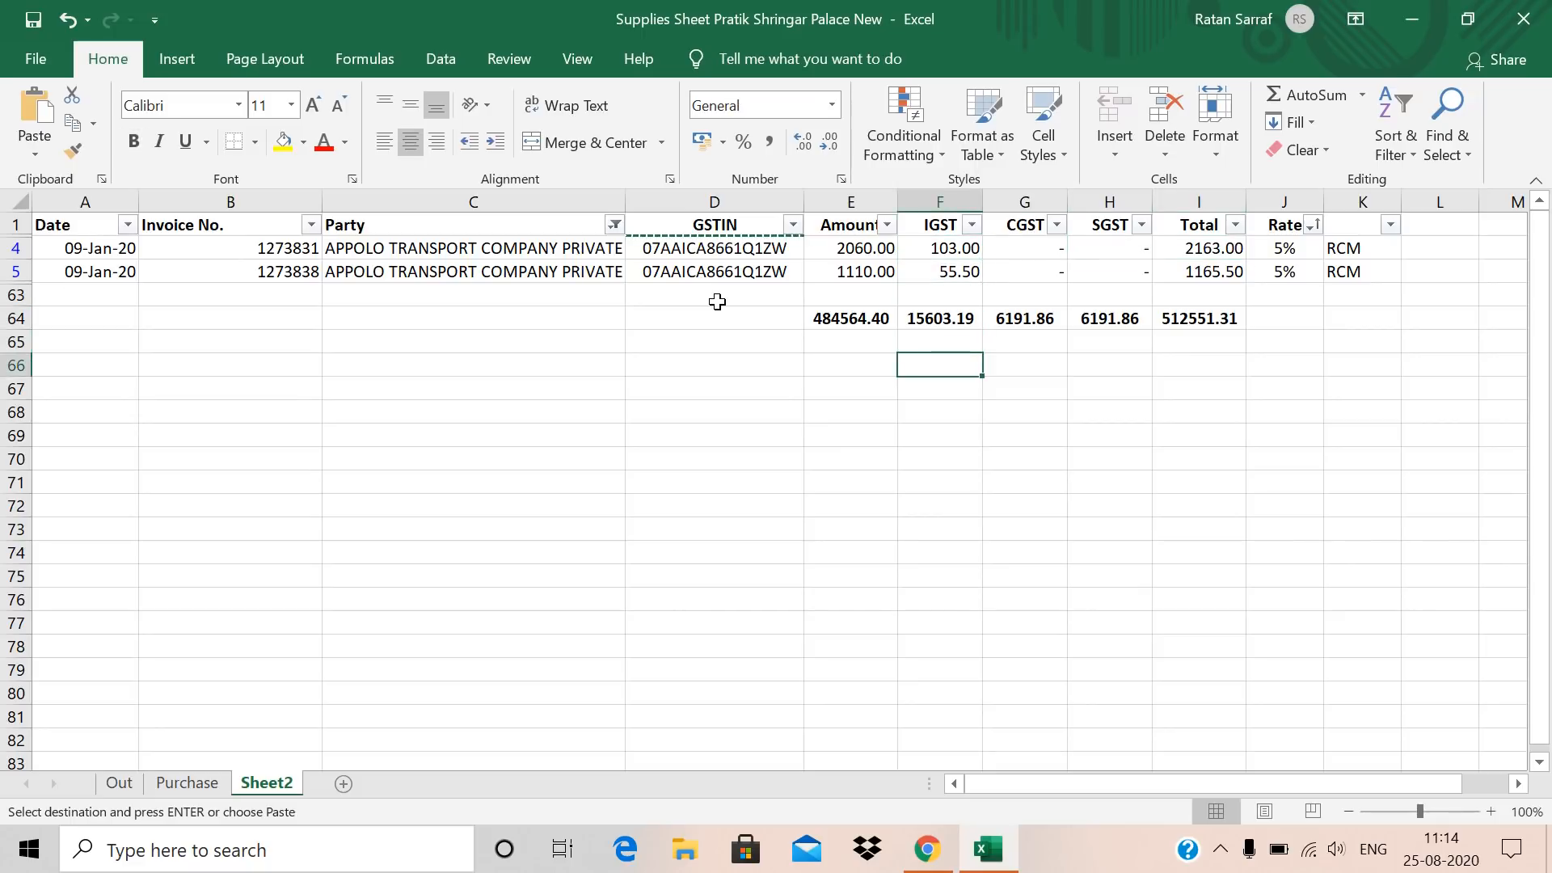
pyautogui.press('Up')
pyautogui.press('Up')
pyautogui.press('Up')
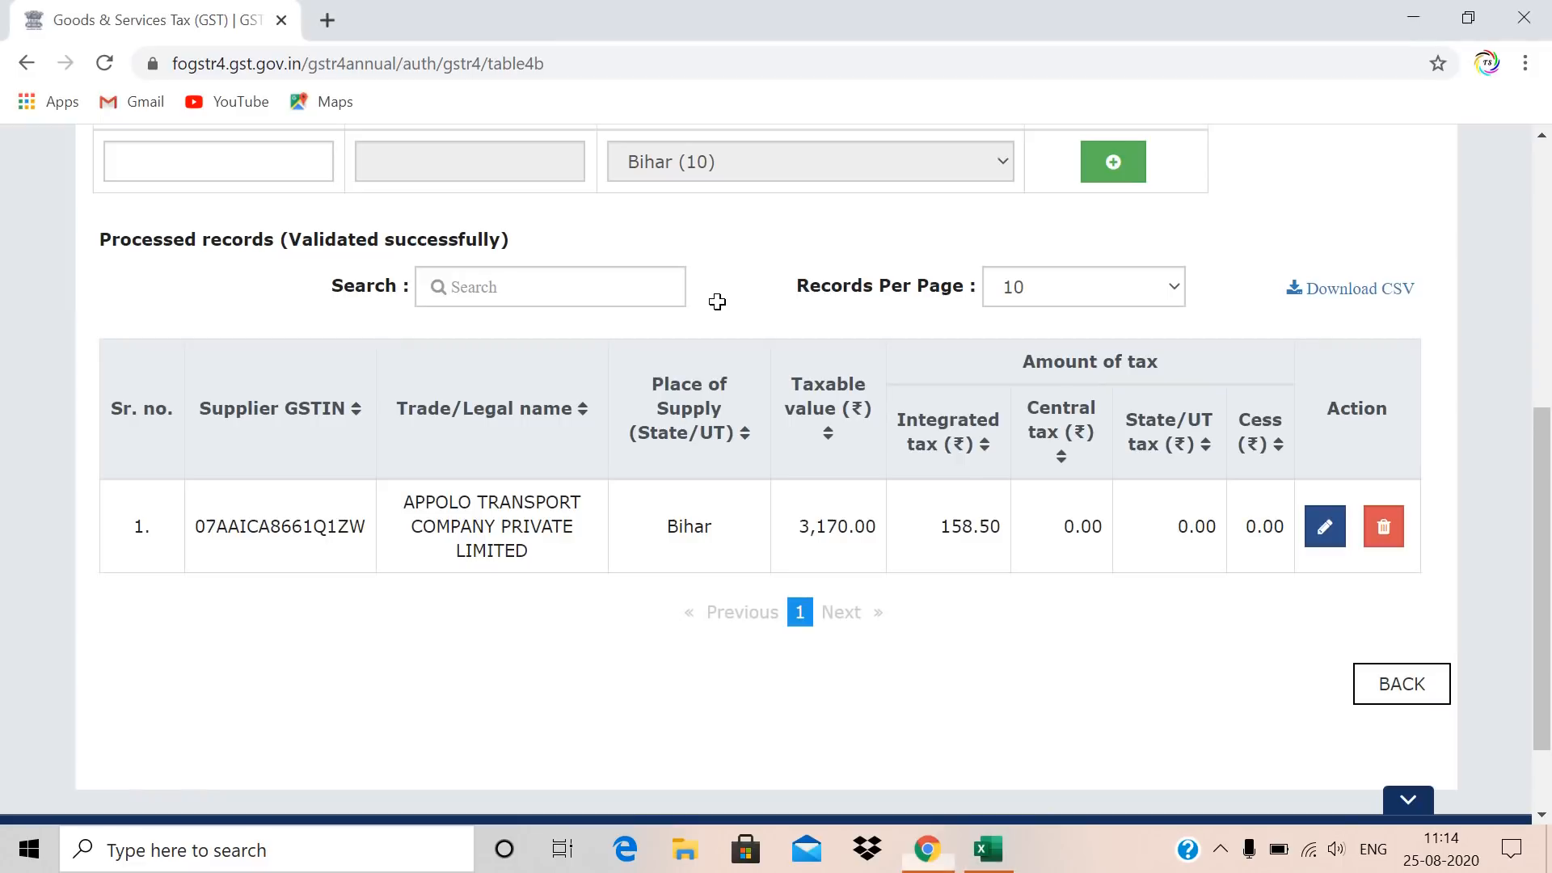
pyautogui.hotkey('alt', 'Tab')
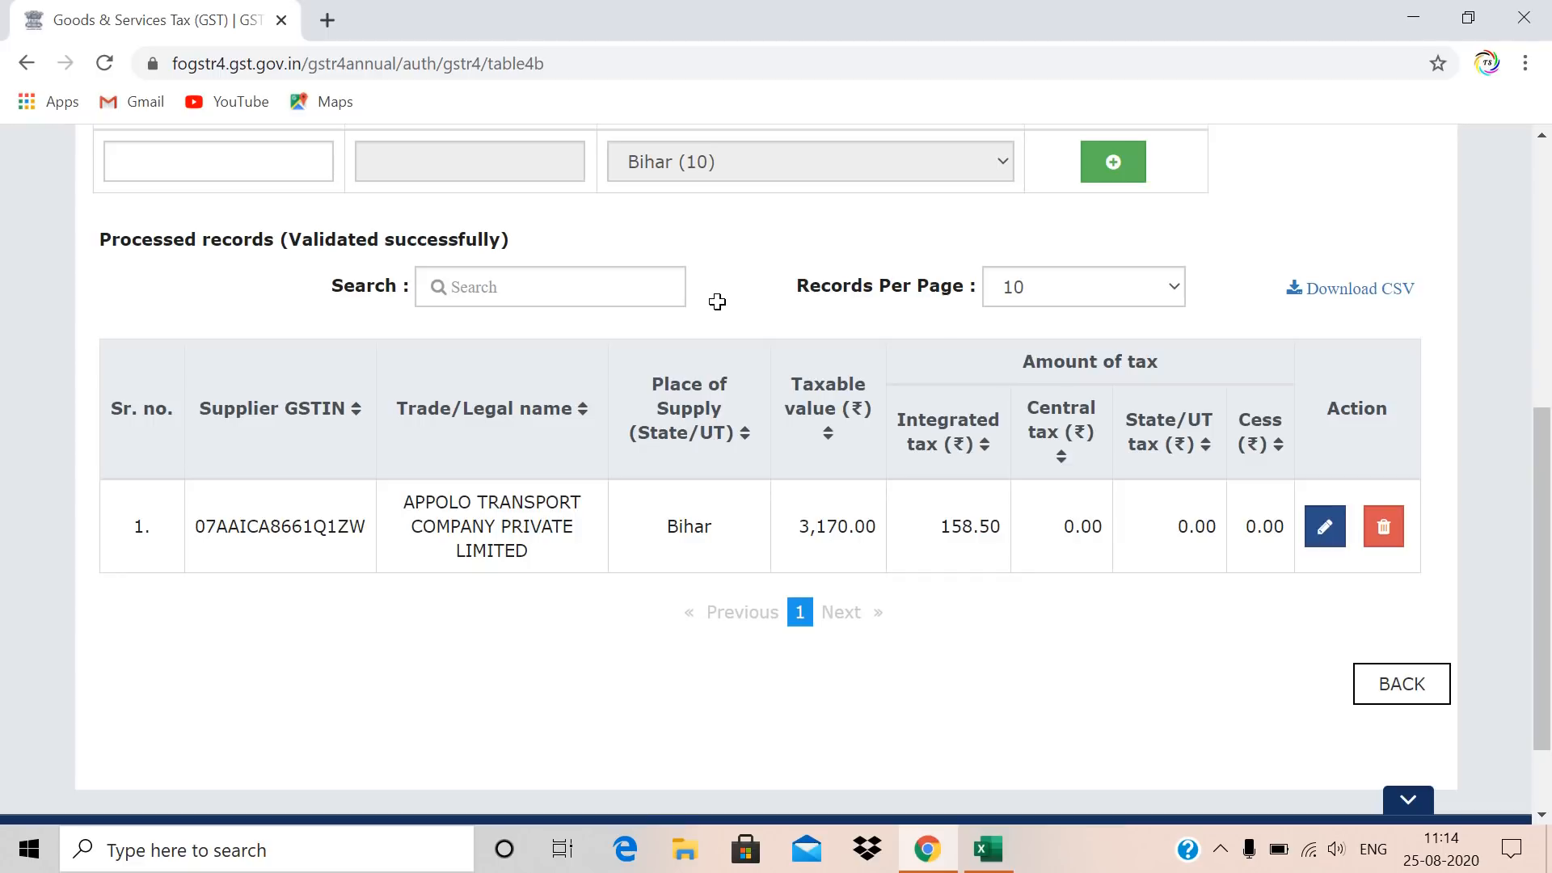
# Open the APPOLO TRANSPORT record in table 4B for editing, check its item details and save it.
pyautogui.click(1323, 529)
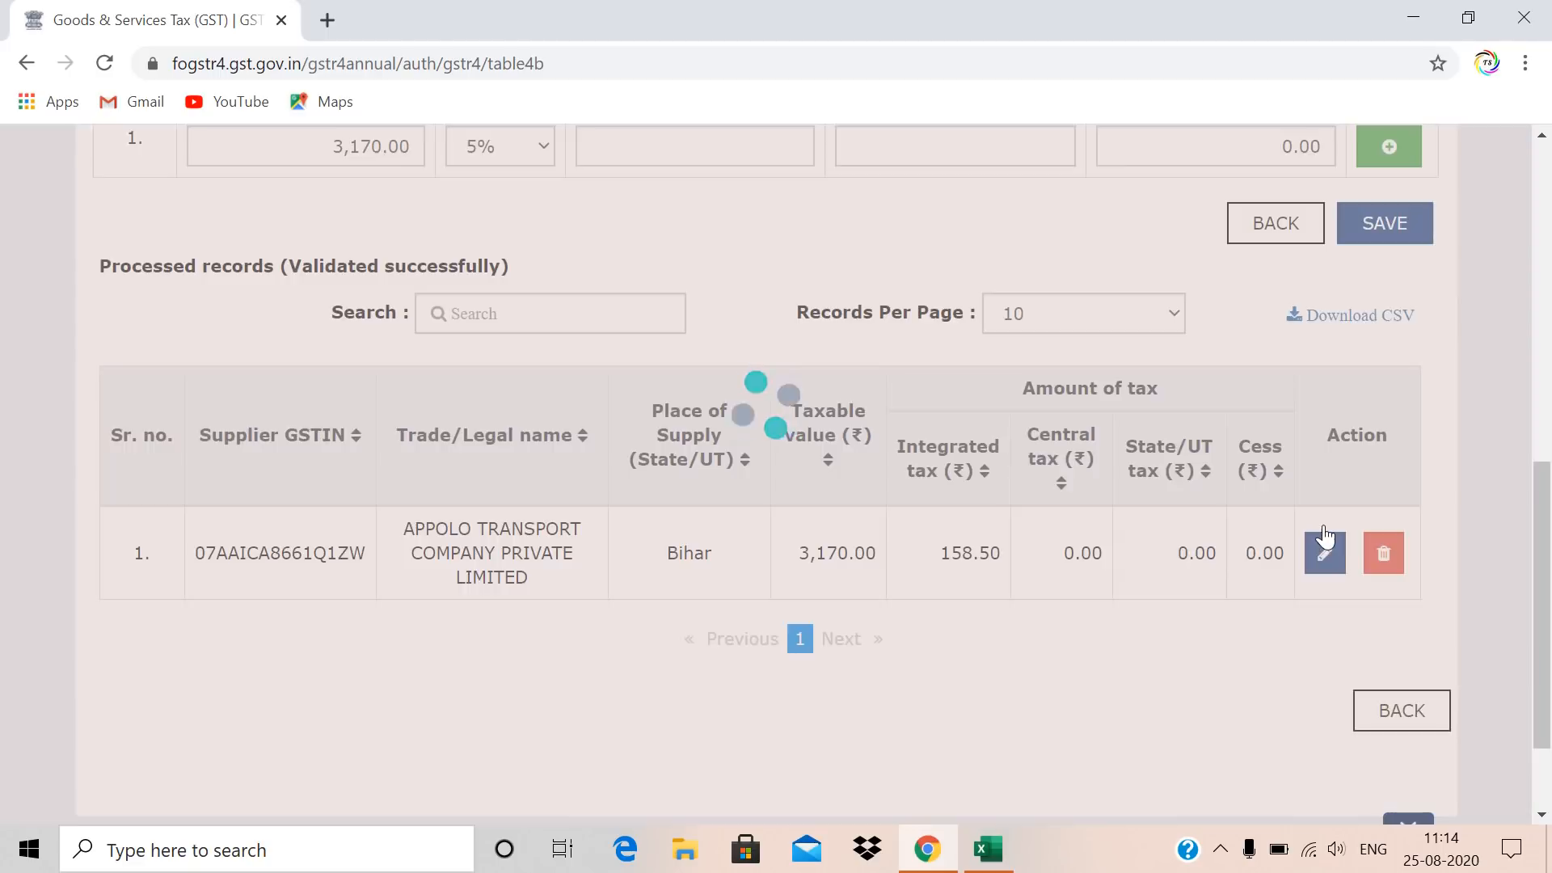
pyautogui.moveTo(1549, 596); pyautogui.dragTo(1549, 424)
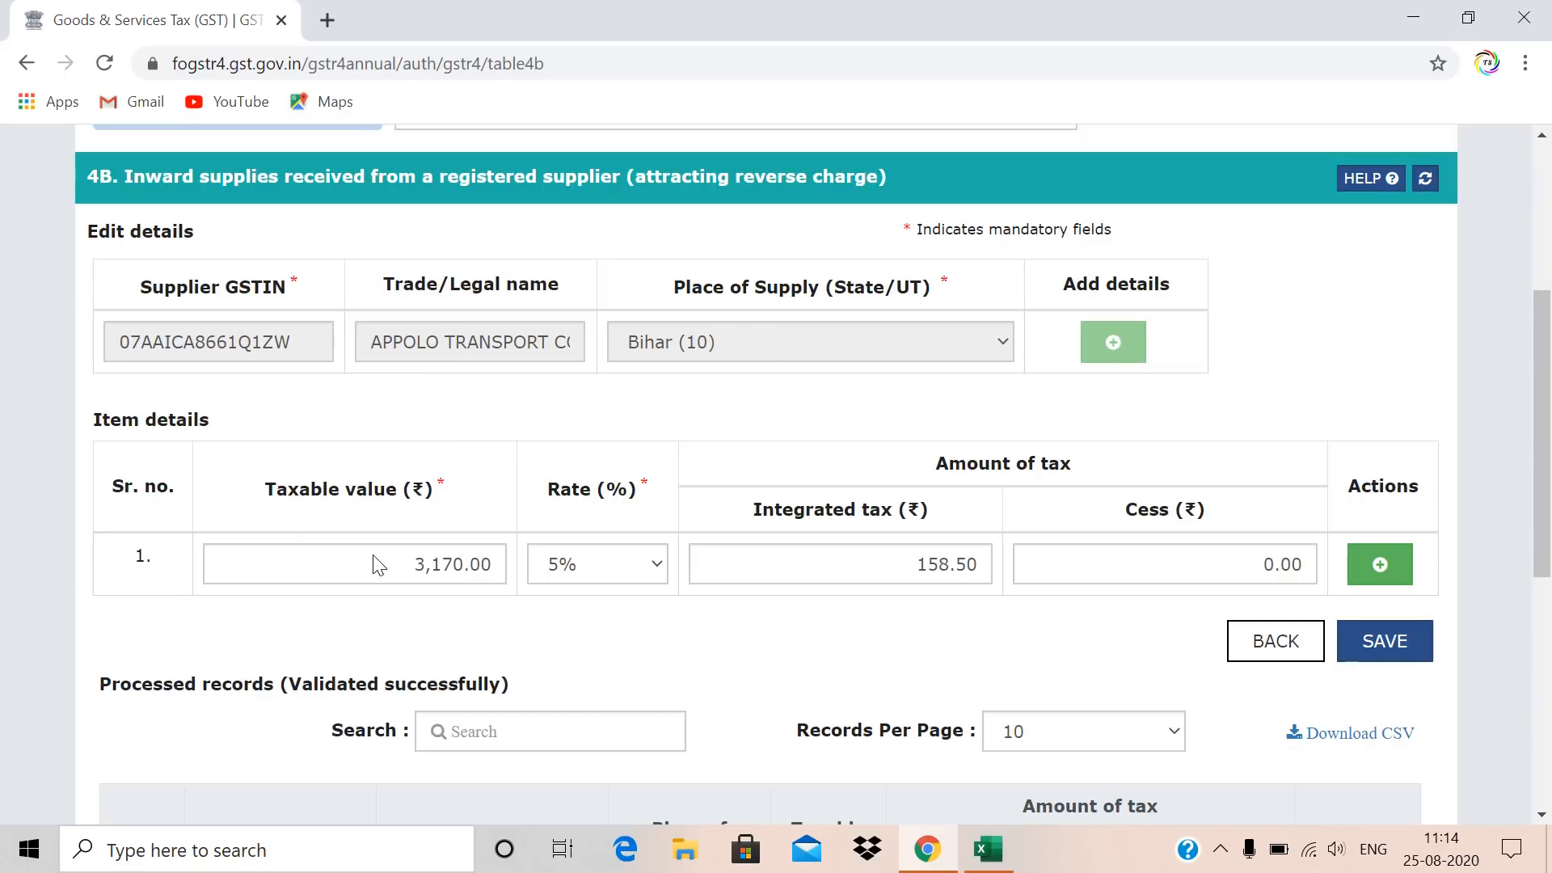
pyautogui.click(1389, 651)
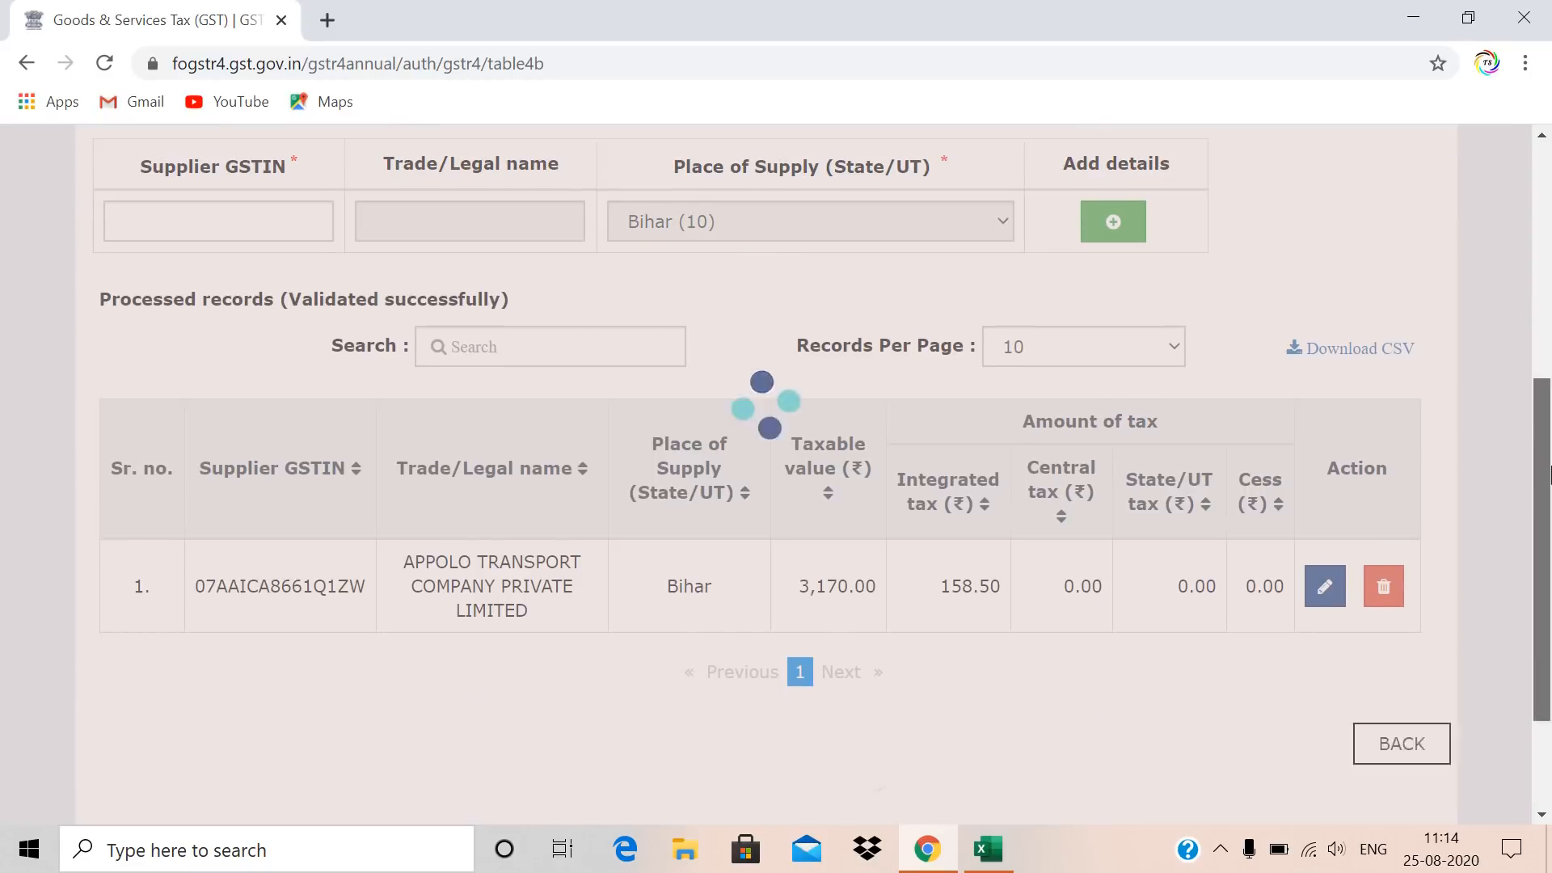
# Sum the supplier's IGST values in the Excel sheet and compare the result with the integrated tax in table 4B.
pyautogui.hotkey('alt', 'Tab')
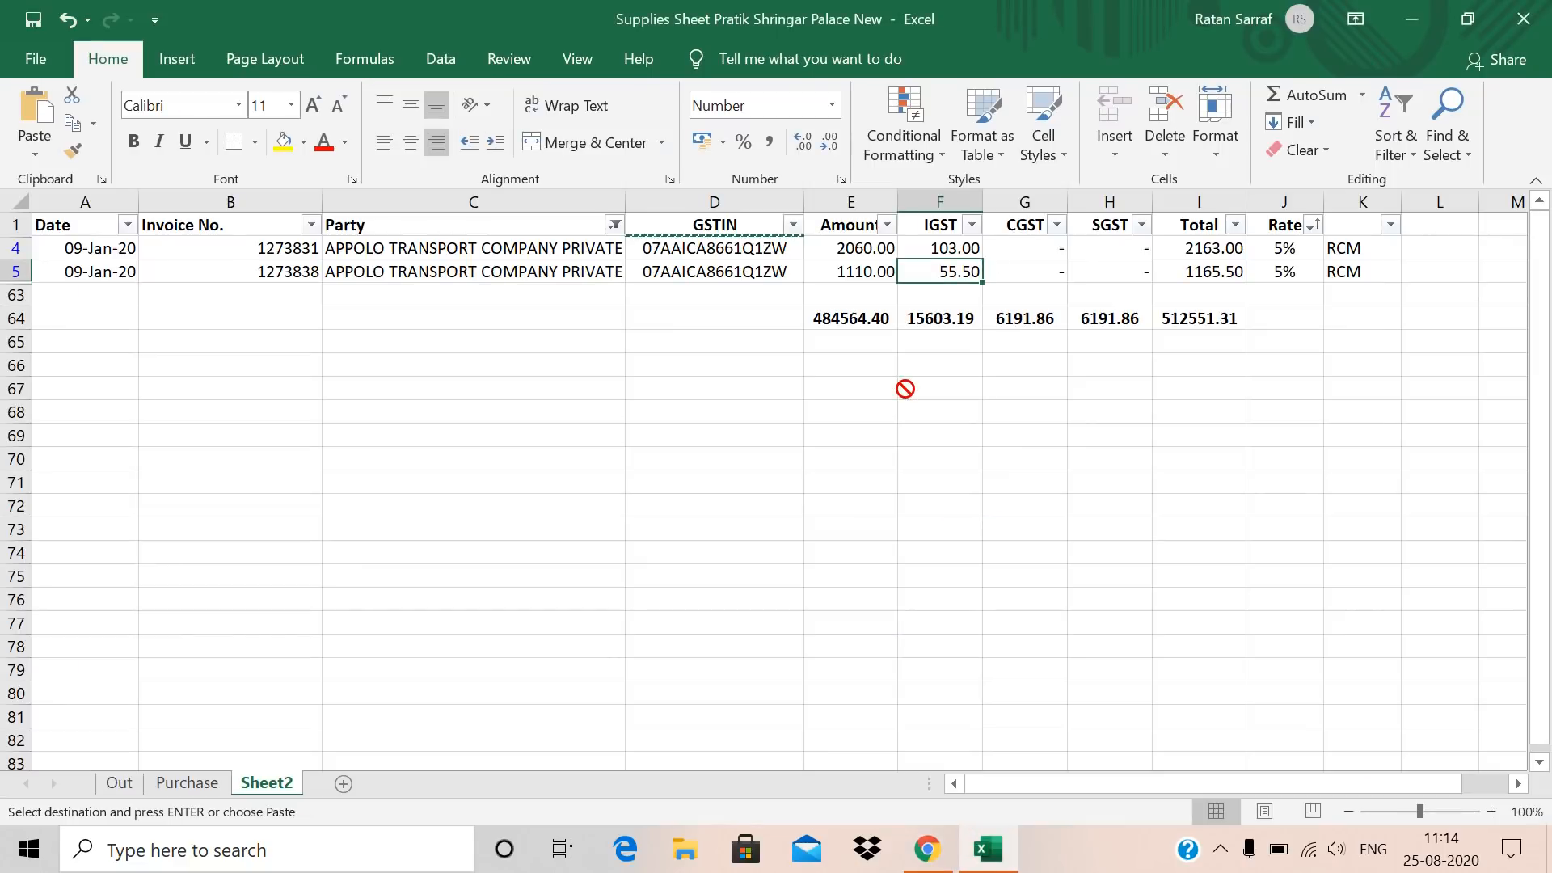
pyautogui.click(918, 245)
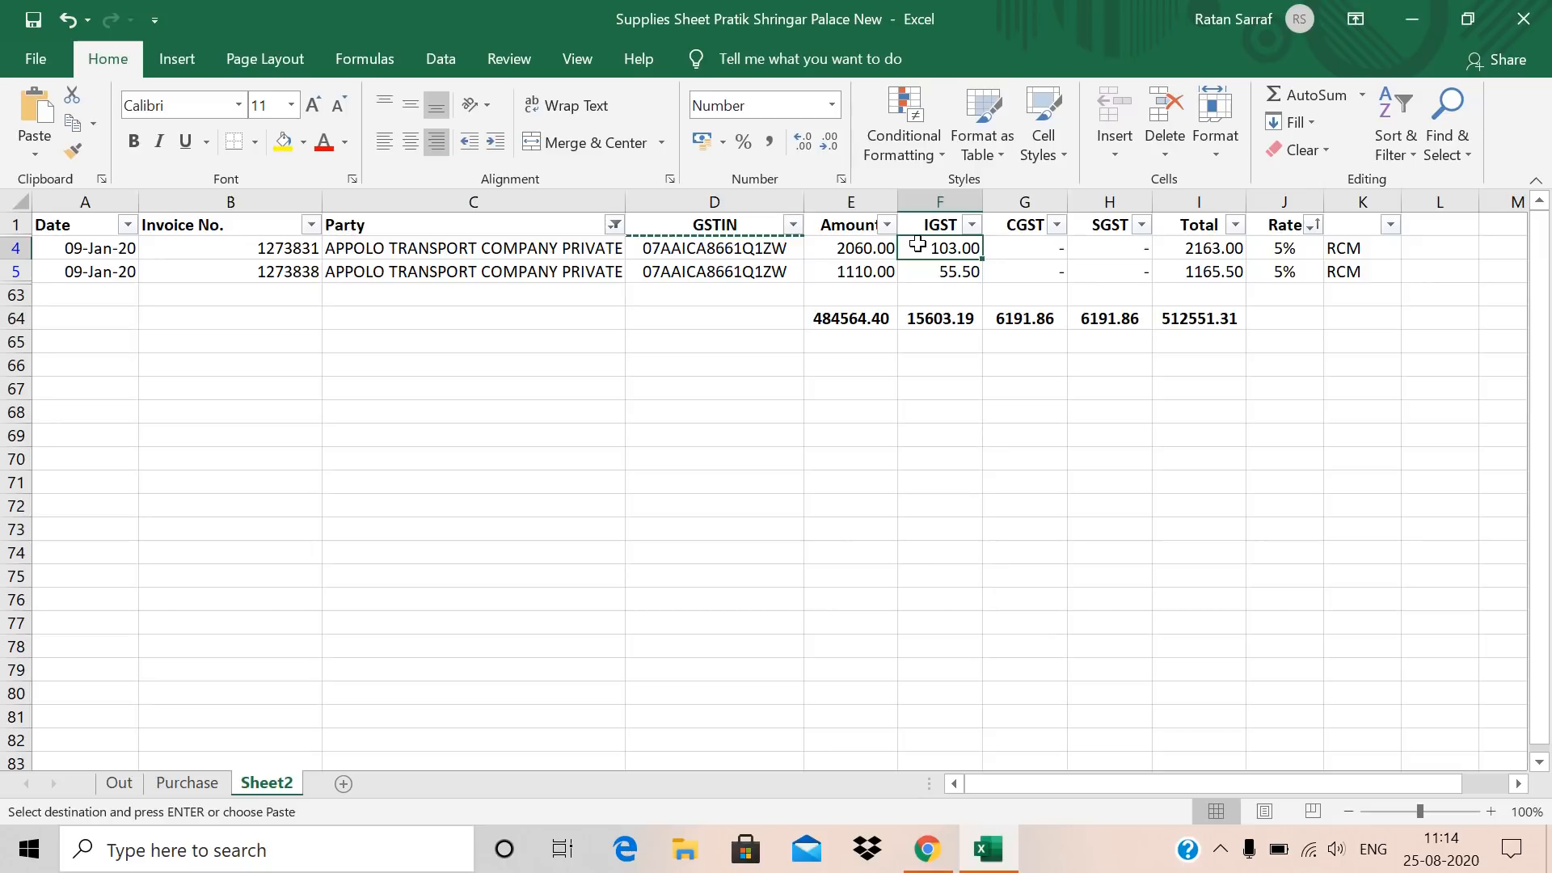
pyautogui.moveTo(918, 245); pyautogui.dragTo(957, 274)
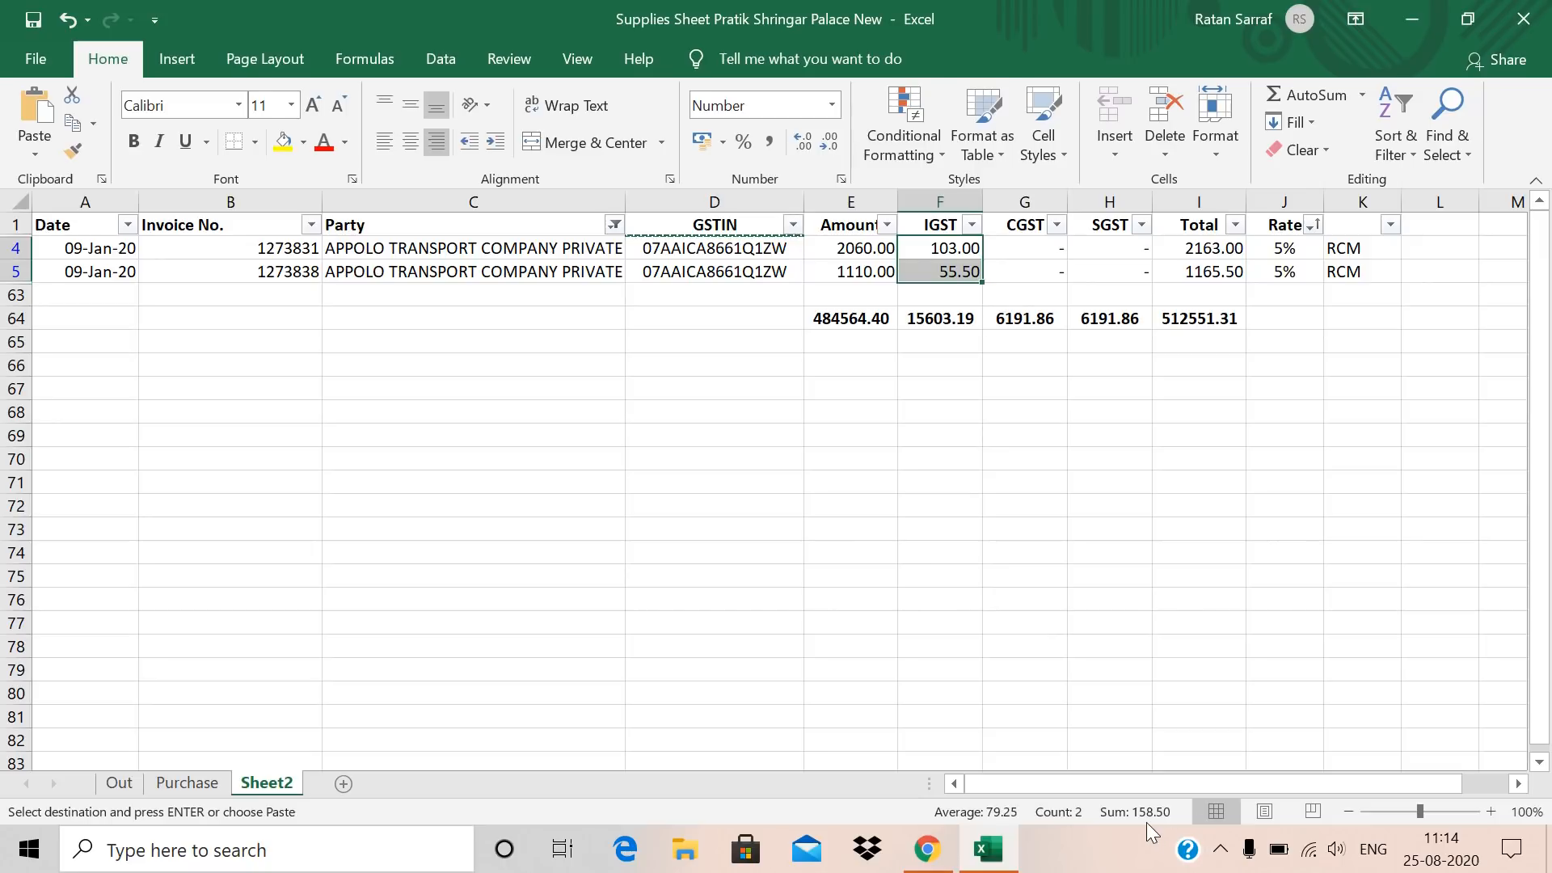
pyautogui.hotkey('alt', 'Tab')
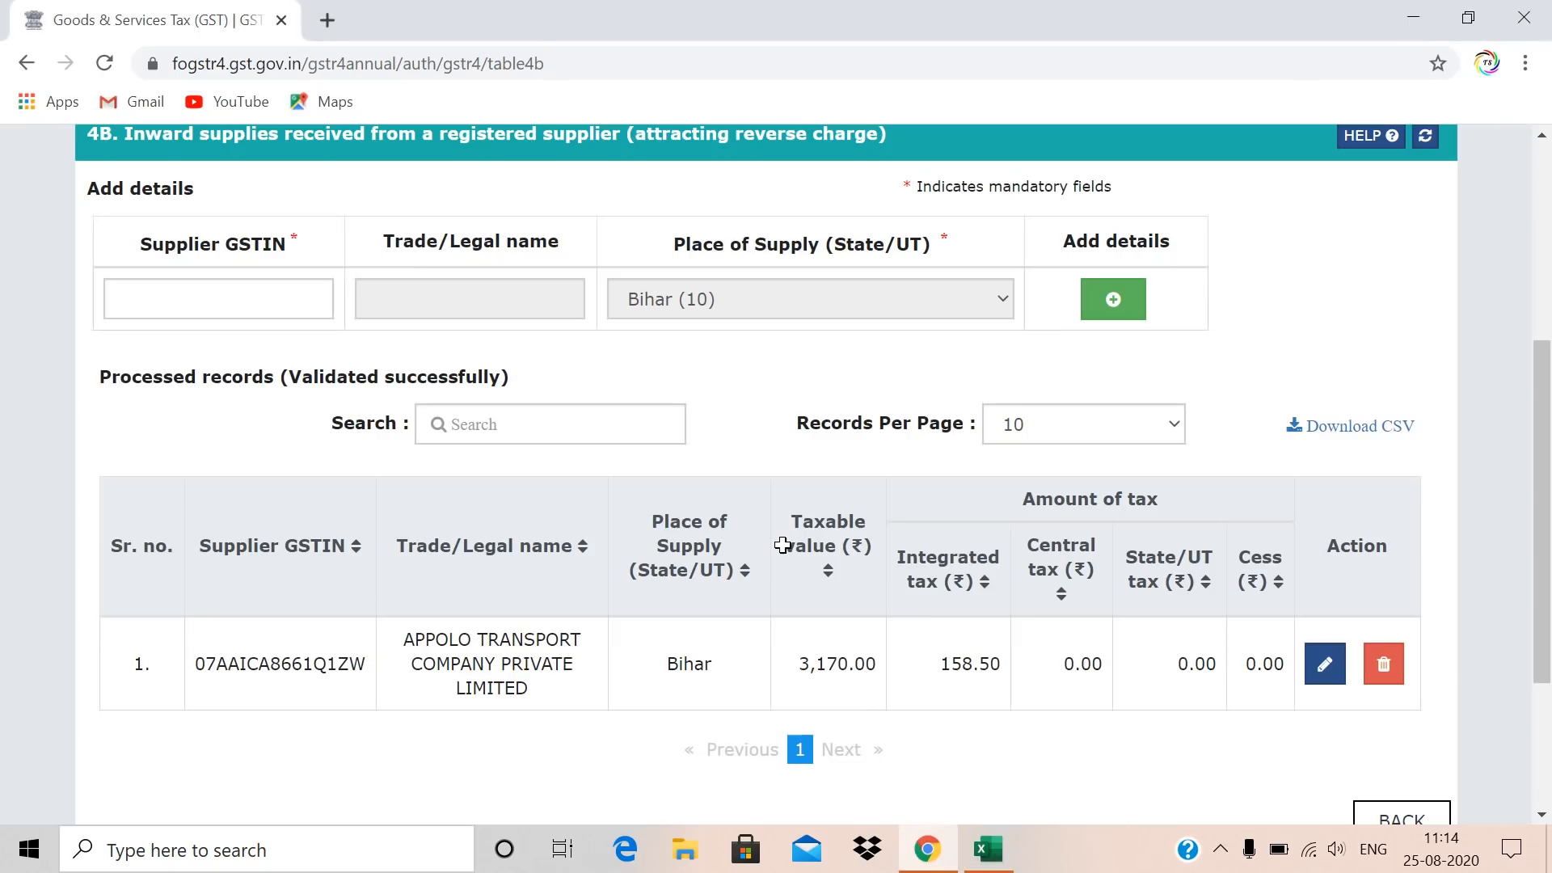
# Switch the return to table 4C, inward supplies from unregistered suppliers, and review its processed records.
pyautogui.scroll(3, 1547, 343)
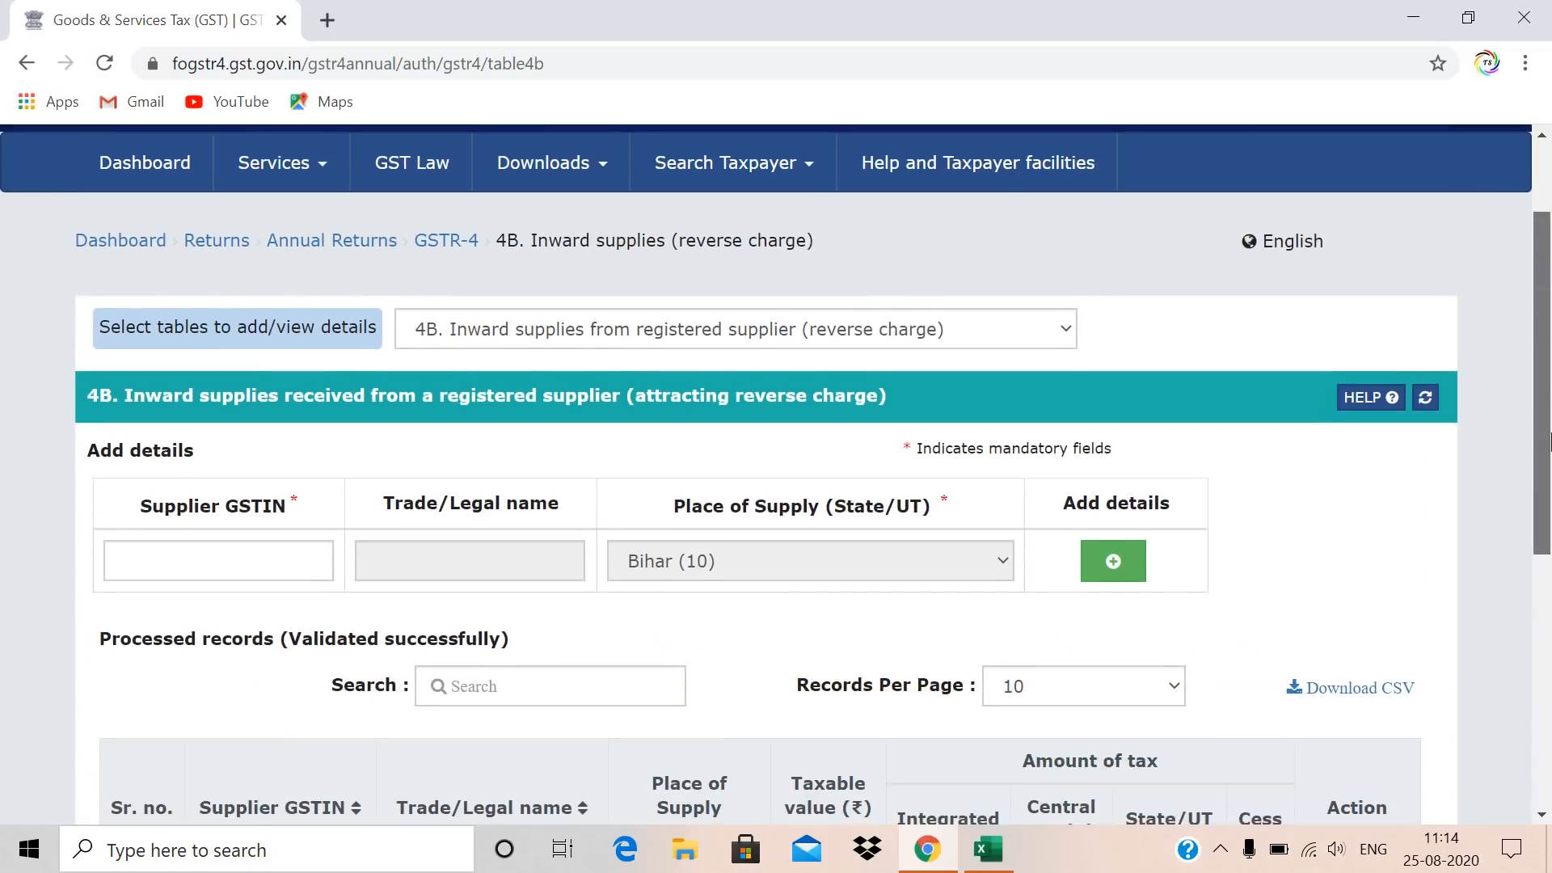
pyautogui.click(895, 335)
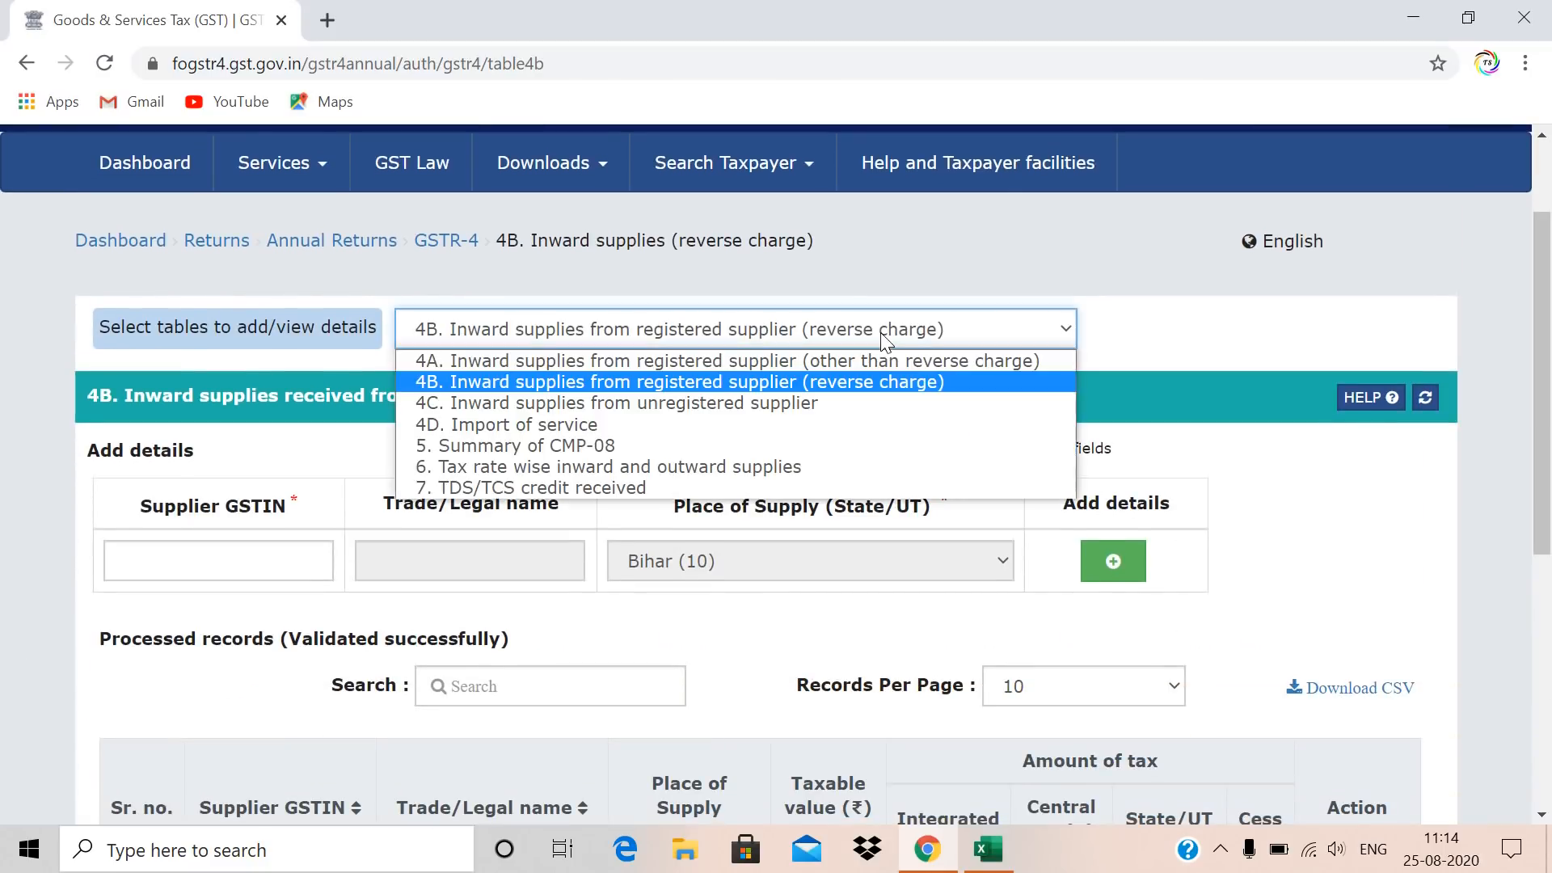
pyautogui.click(624, 404)
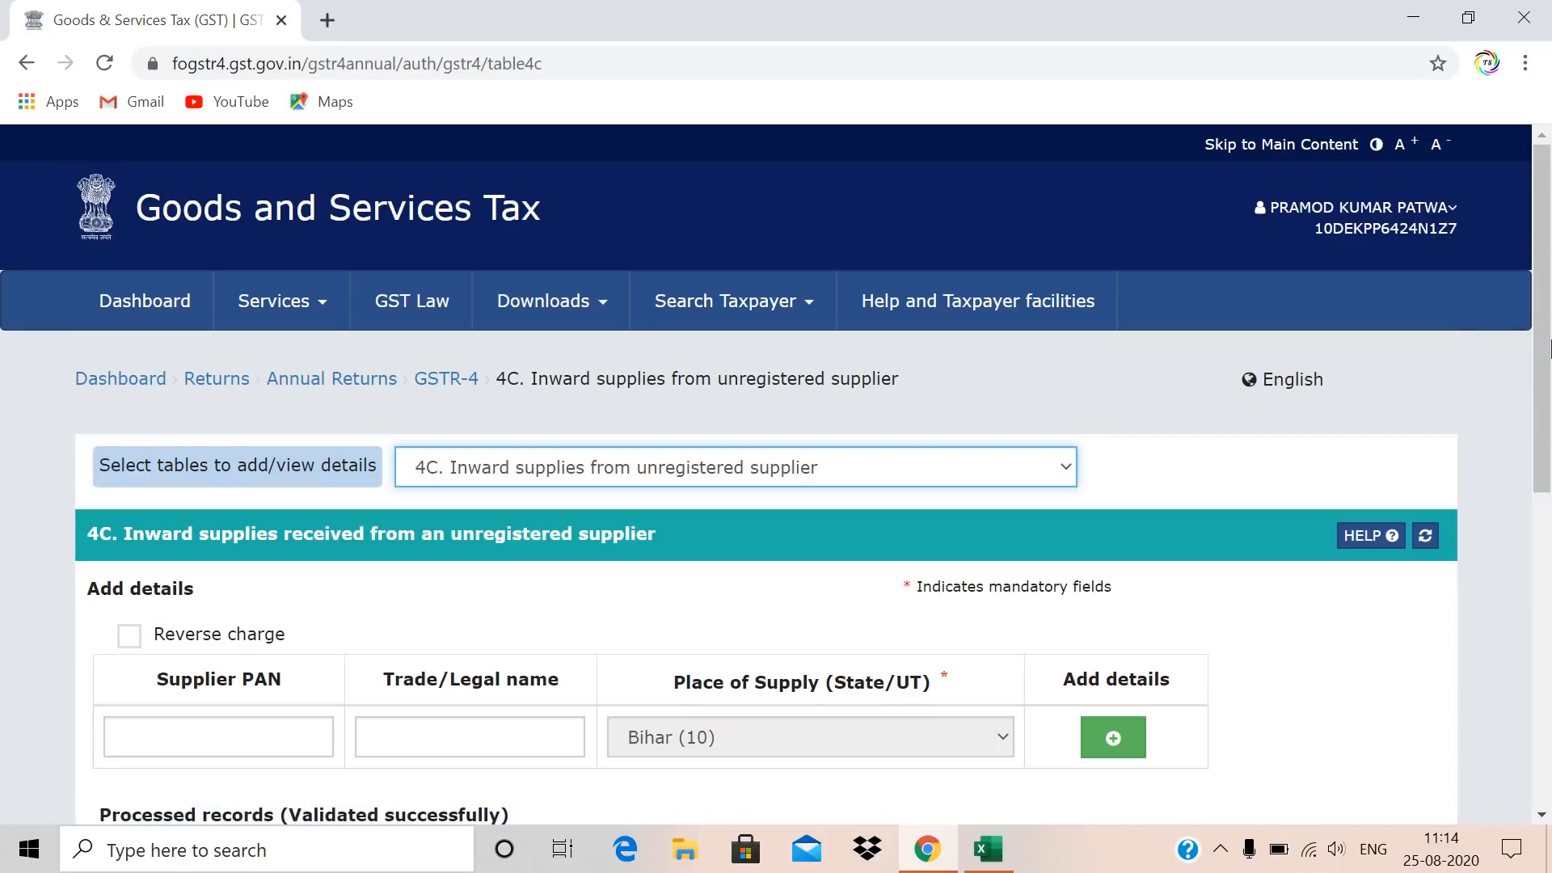
pyautogui.scroll(-2, 1549, 389)
pyautogui.moveTo(1549, 389); pyautogui.dragTo(1549, 477)
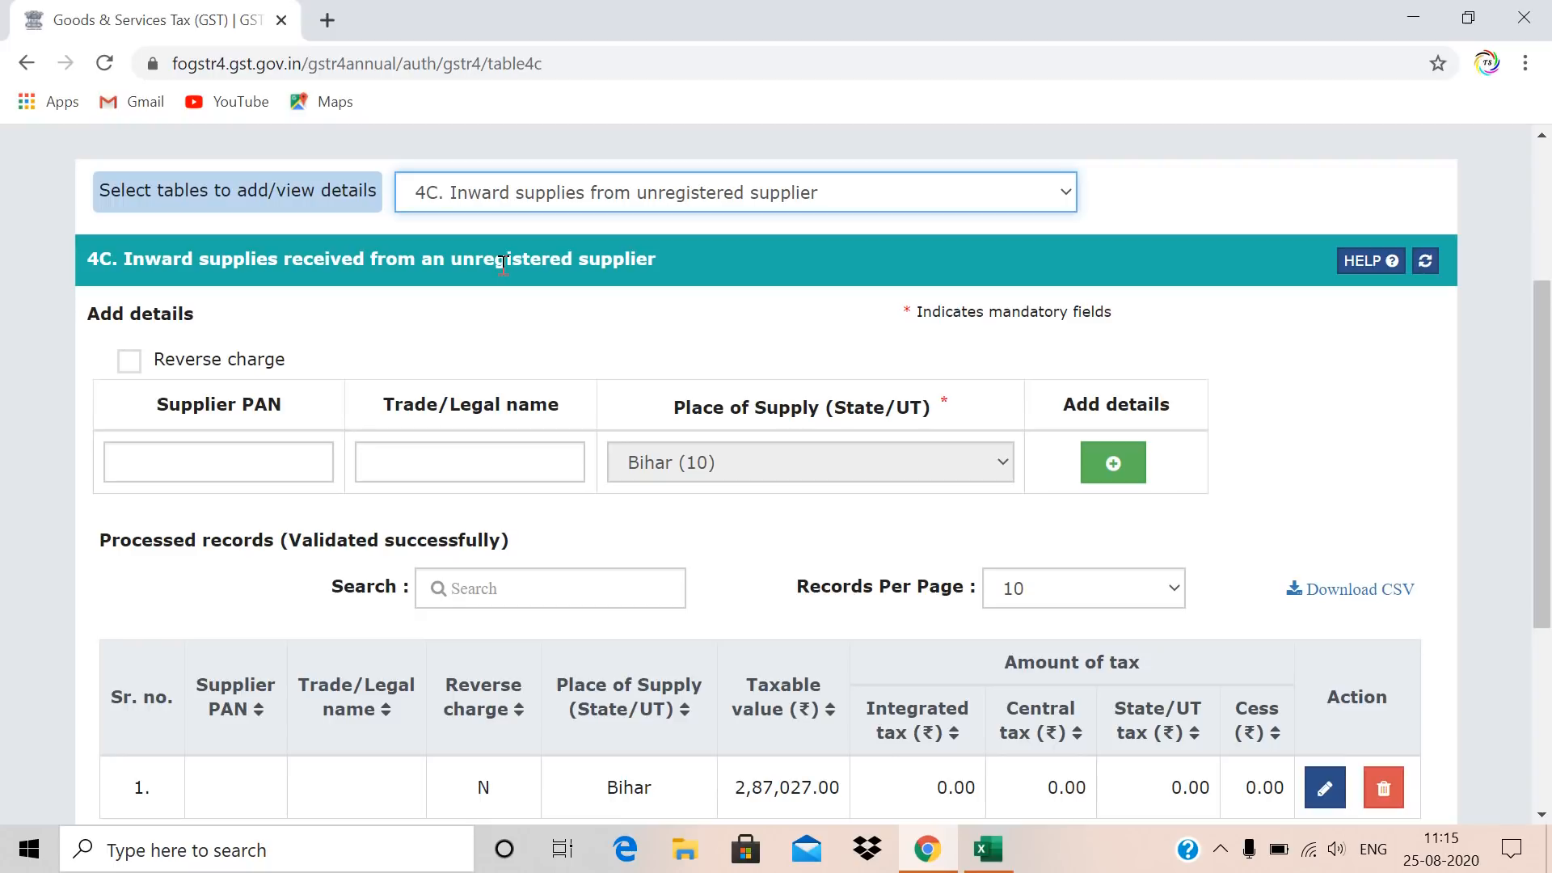
# Toggle Reverse charge on and off, and try adding a 4C entry with a taxable value of 1.00 plus a second item row.
pyautogui.click(129, 361)
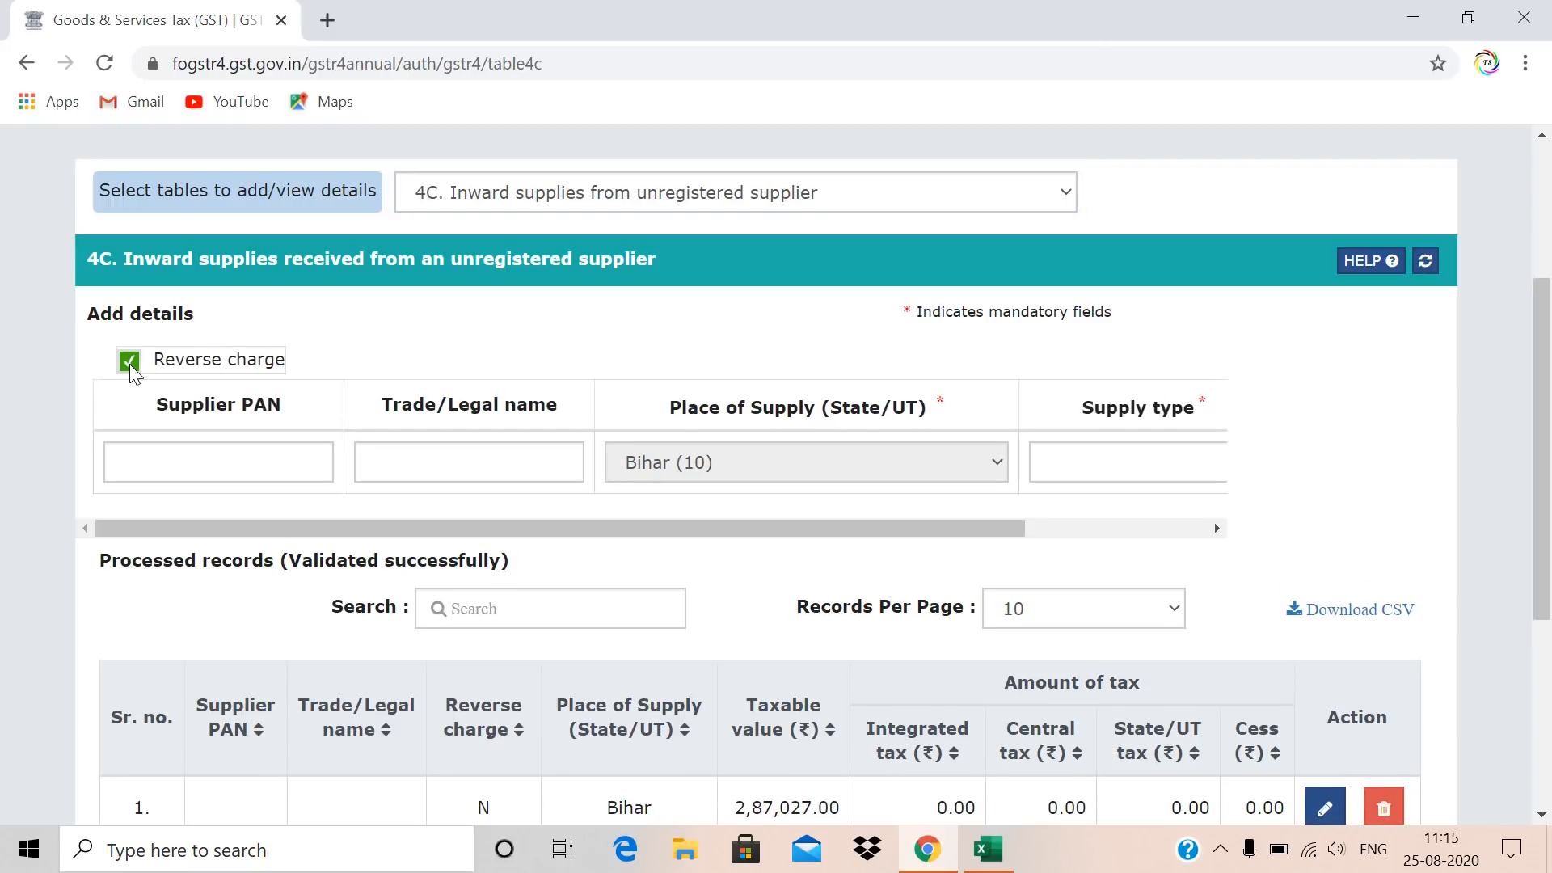
pyautogui.click(129, 362)
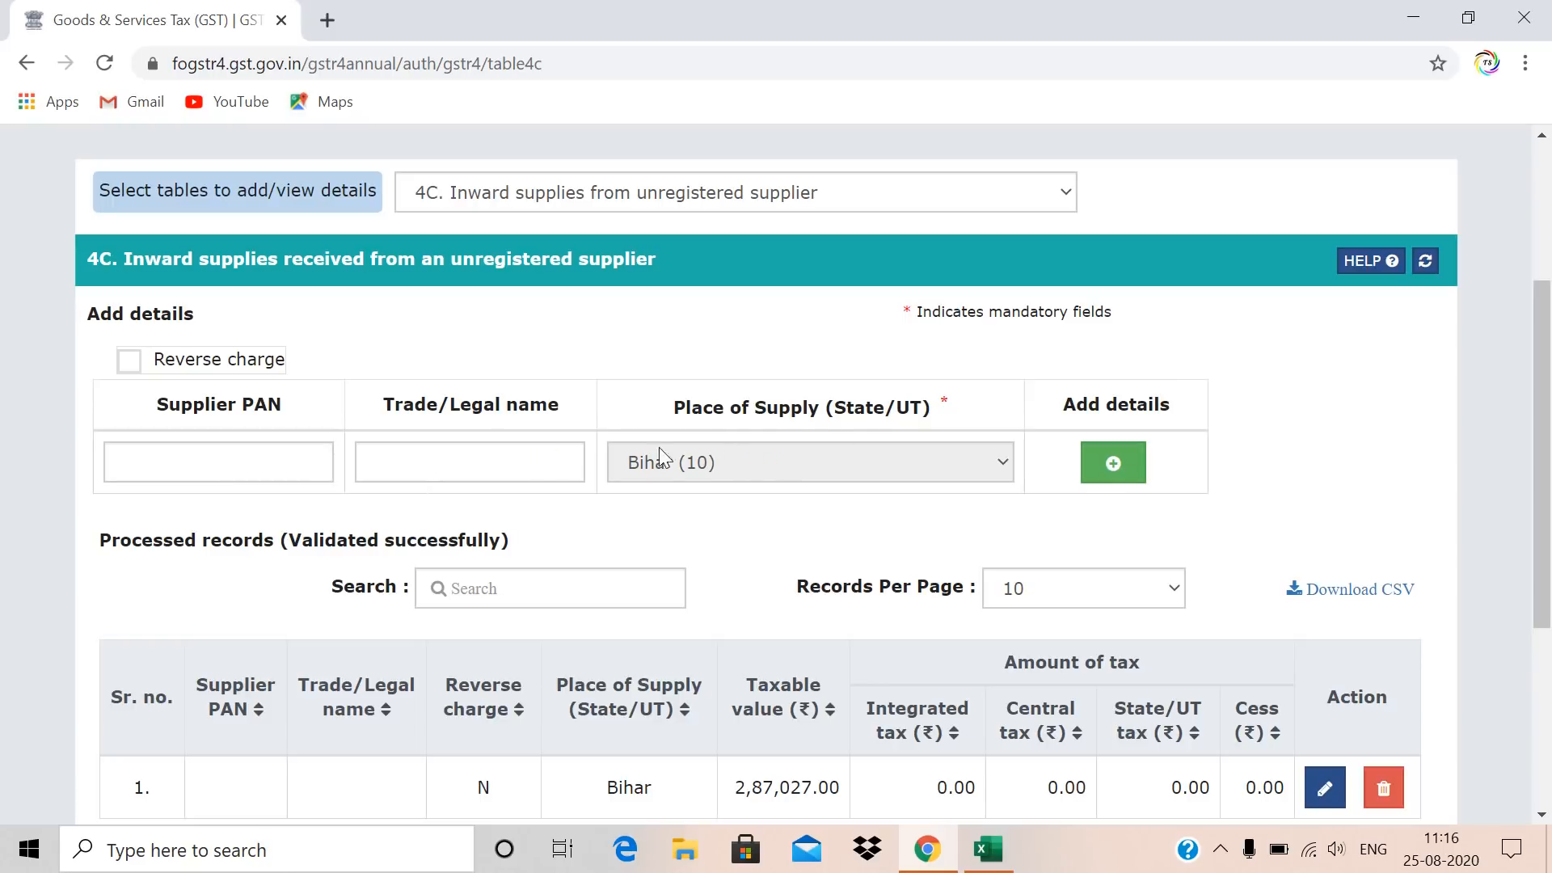
pyautogui.click(1119, 467)
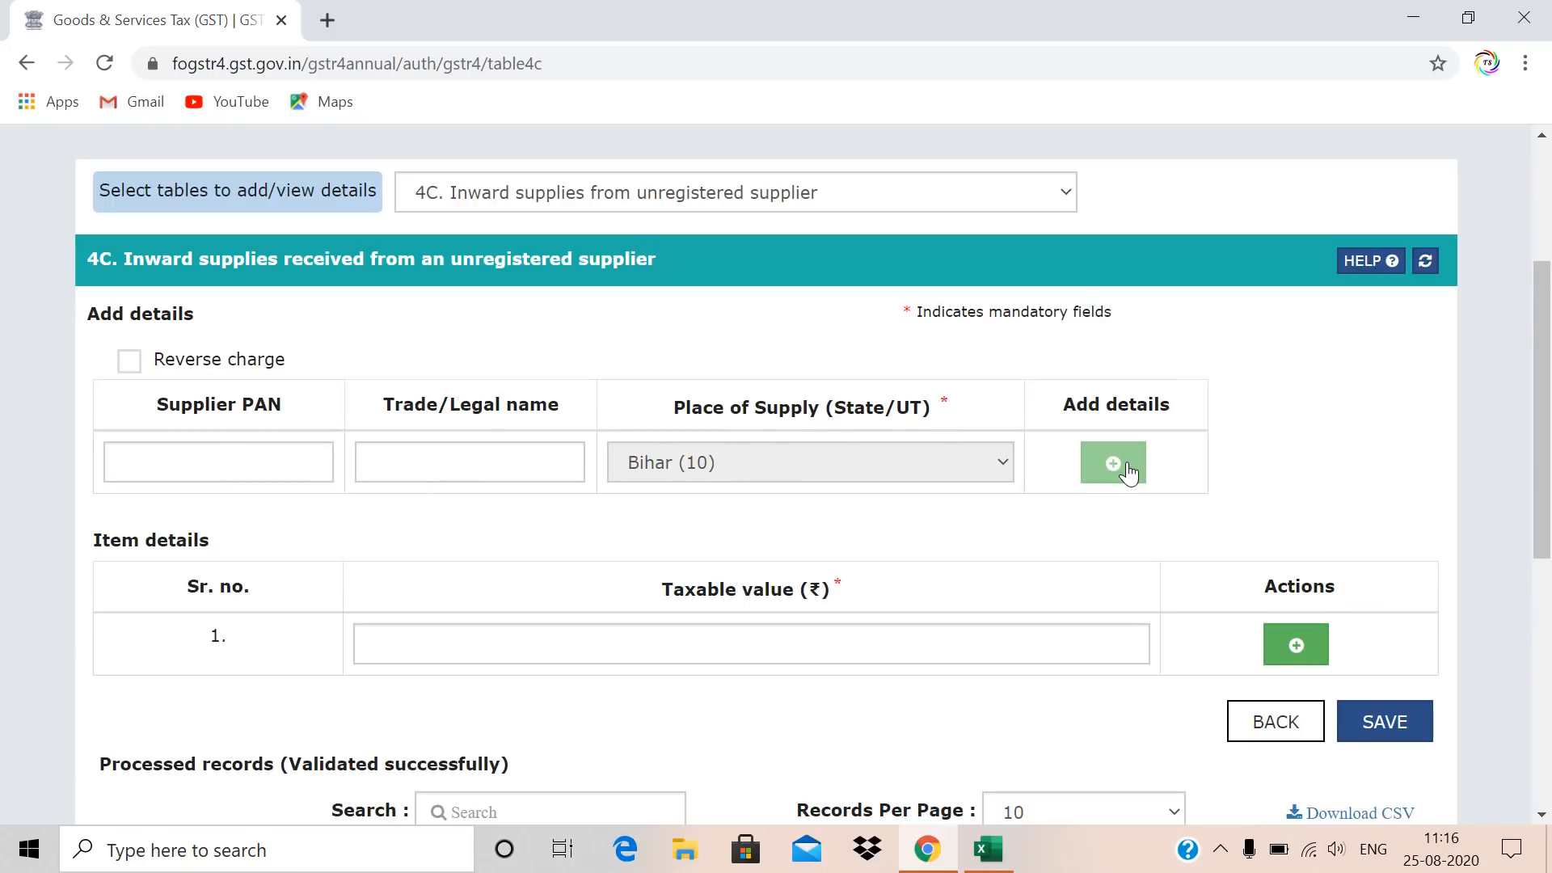
pyautogui.scroll(-3, 722, 519)
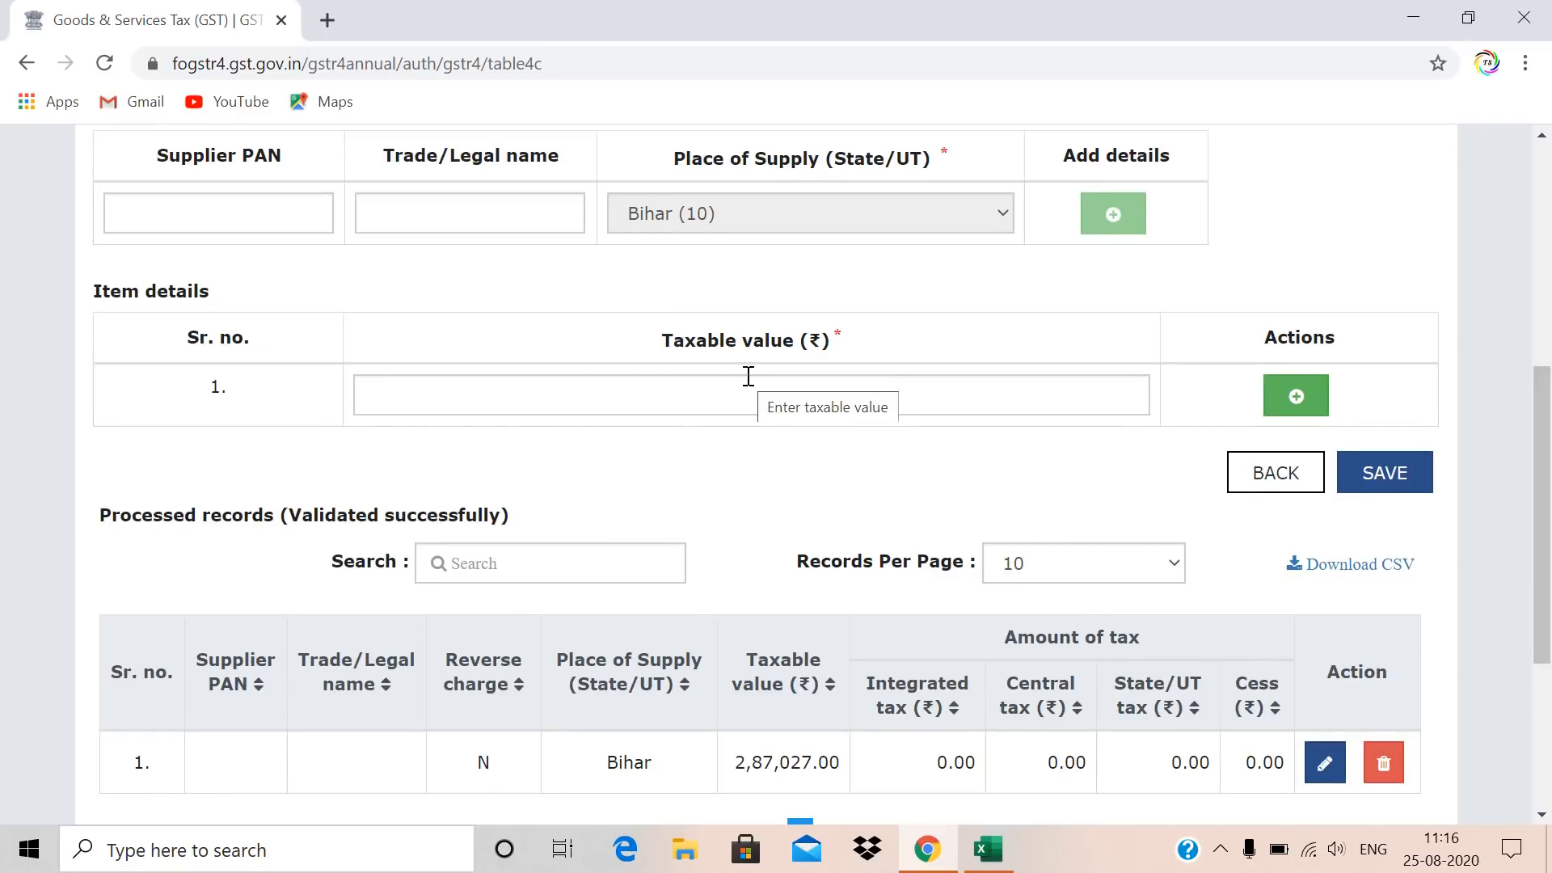
pyautogui.click(1298, 404)
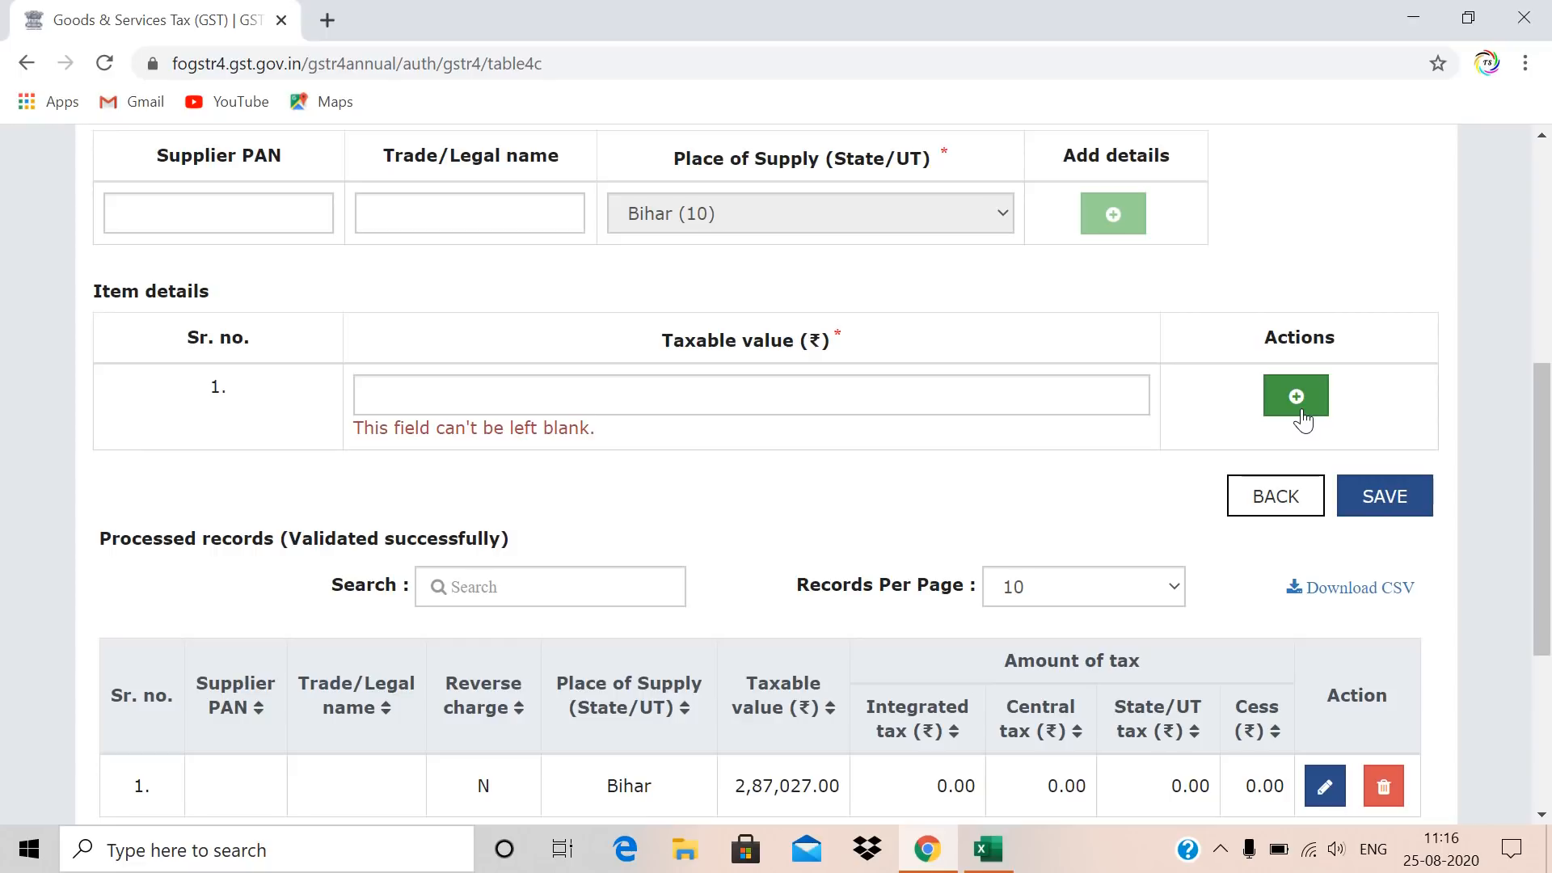
pyautogui.click(836, 402)
pyautogui.write('1.00')
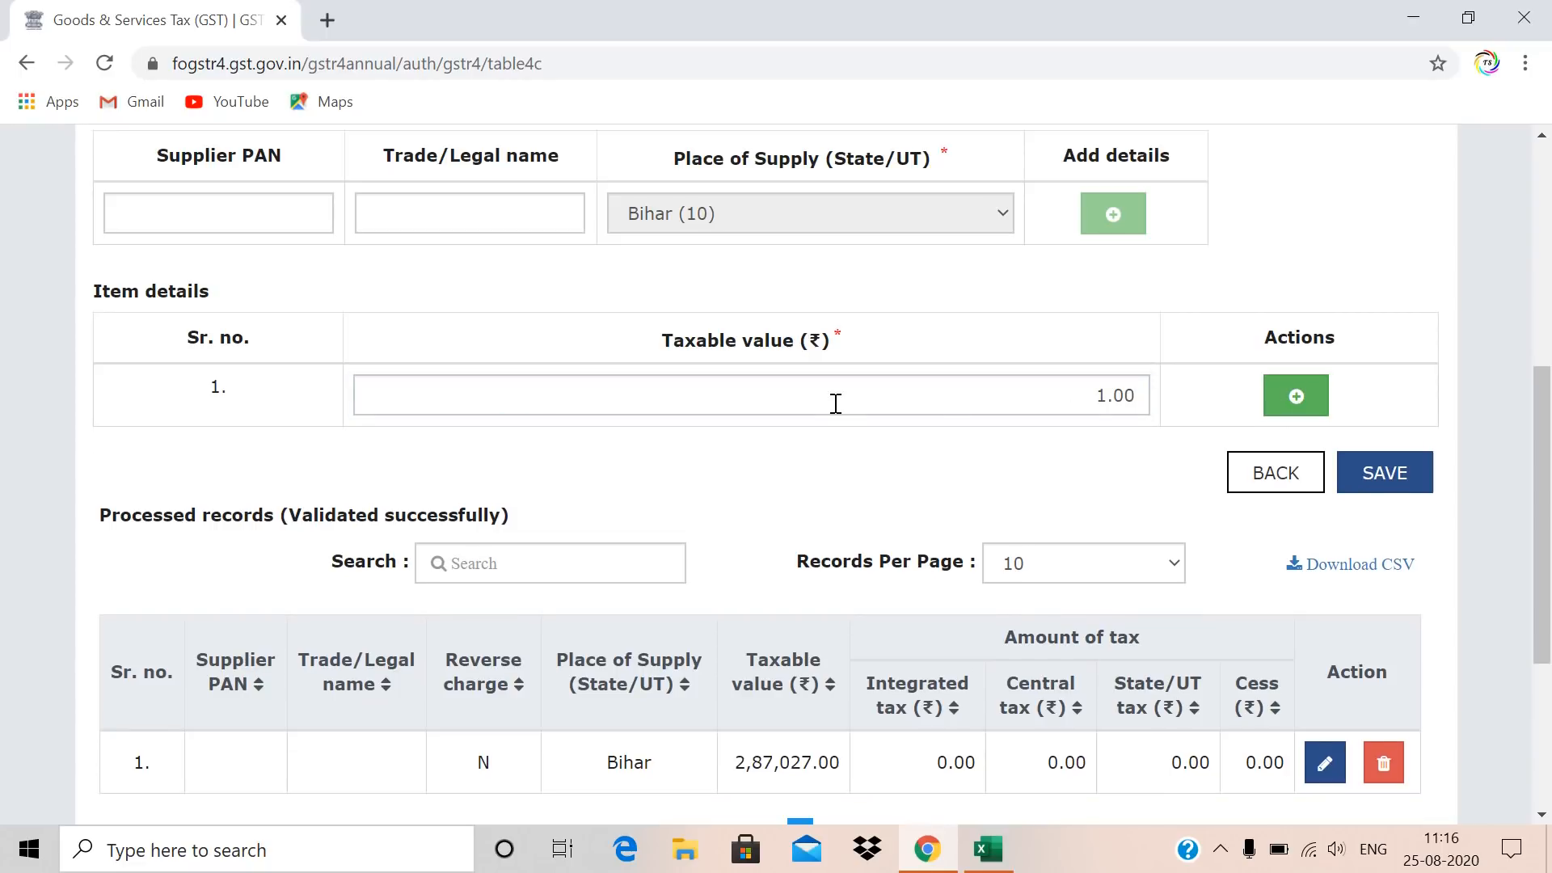
pyautogui.click(1309, 390)
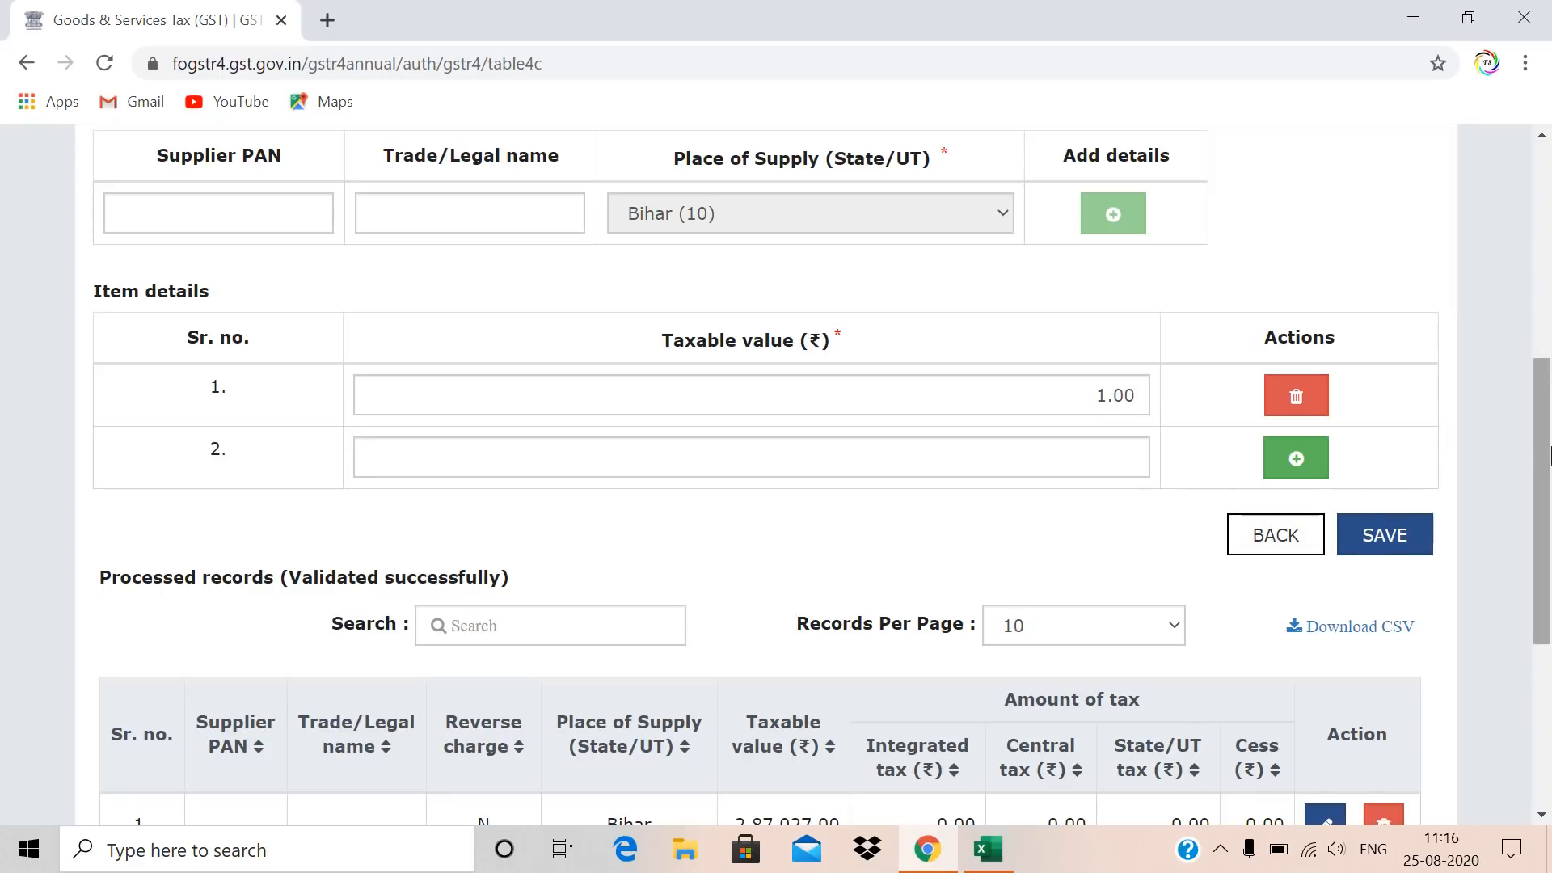
# Check the taxable value of the processed 4C record and discard the unsaved new entry.
pyautogui.scroll(-5, 1548, 457)
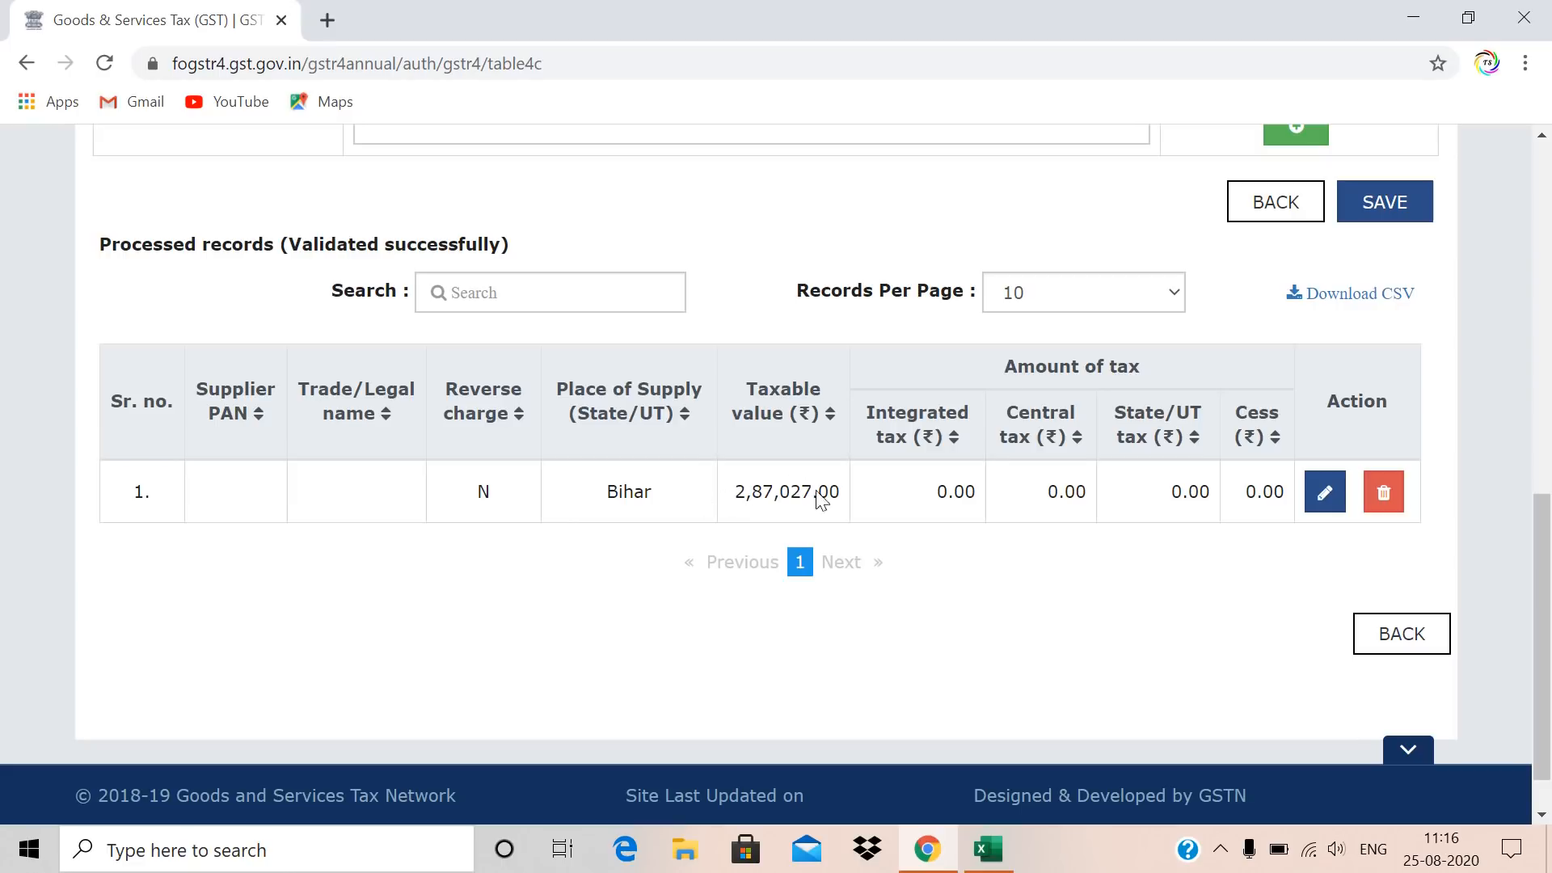
pyautogui.click(1259, 200)
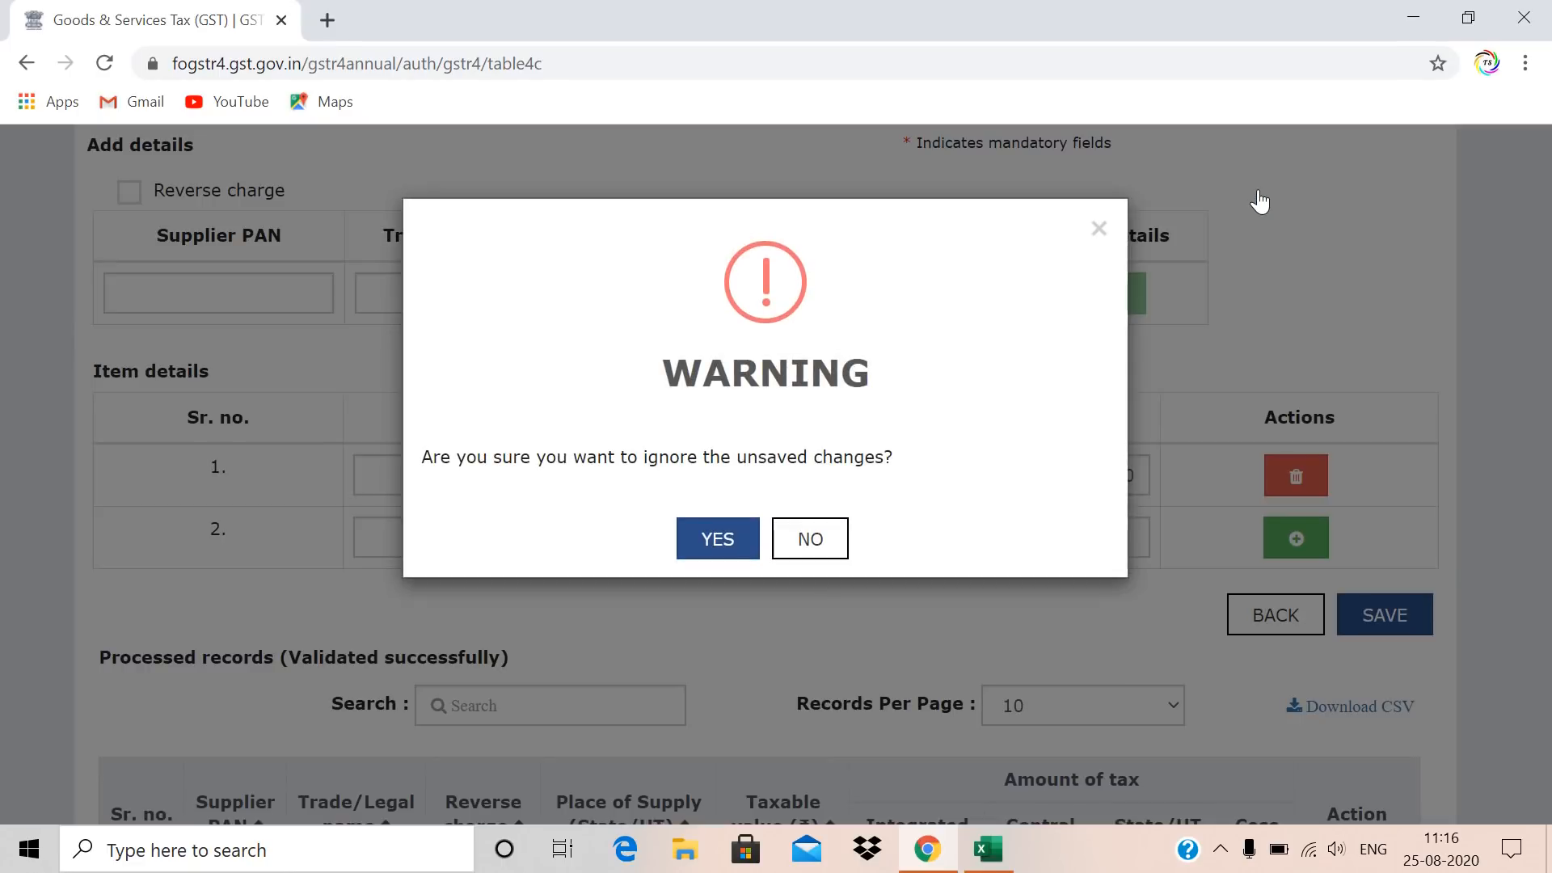
pyautogui.click(718, 541)
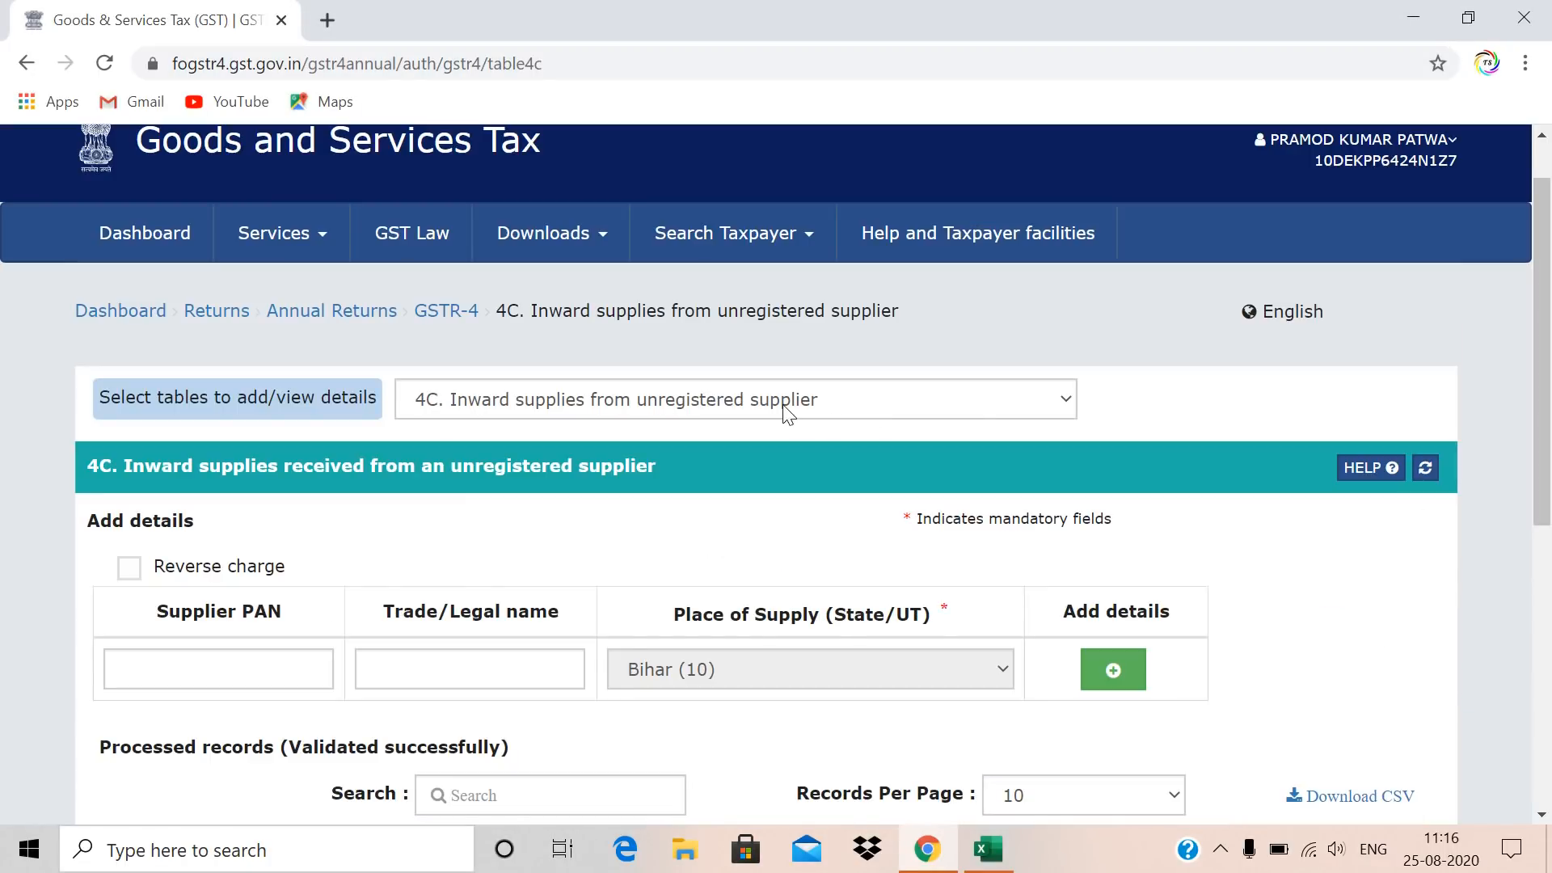
# Switch the return to table 4D, Import of service, view its blank item entry form and discard the unsaved entry.
pyautogui.click(783, 404)
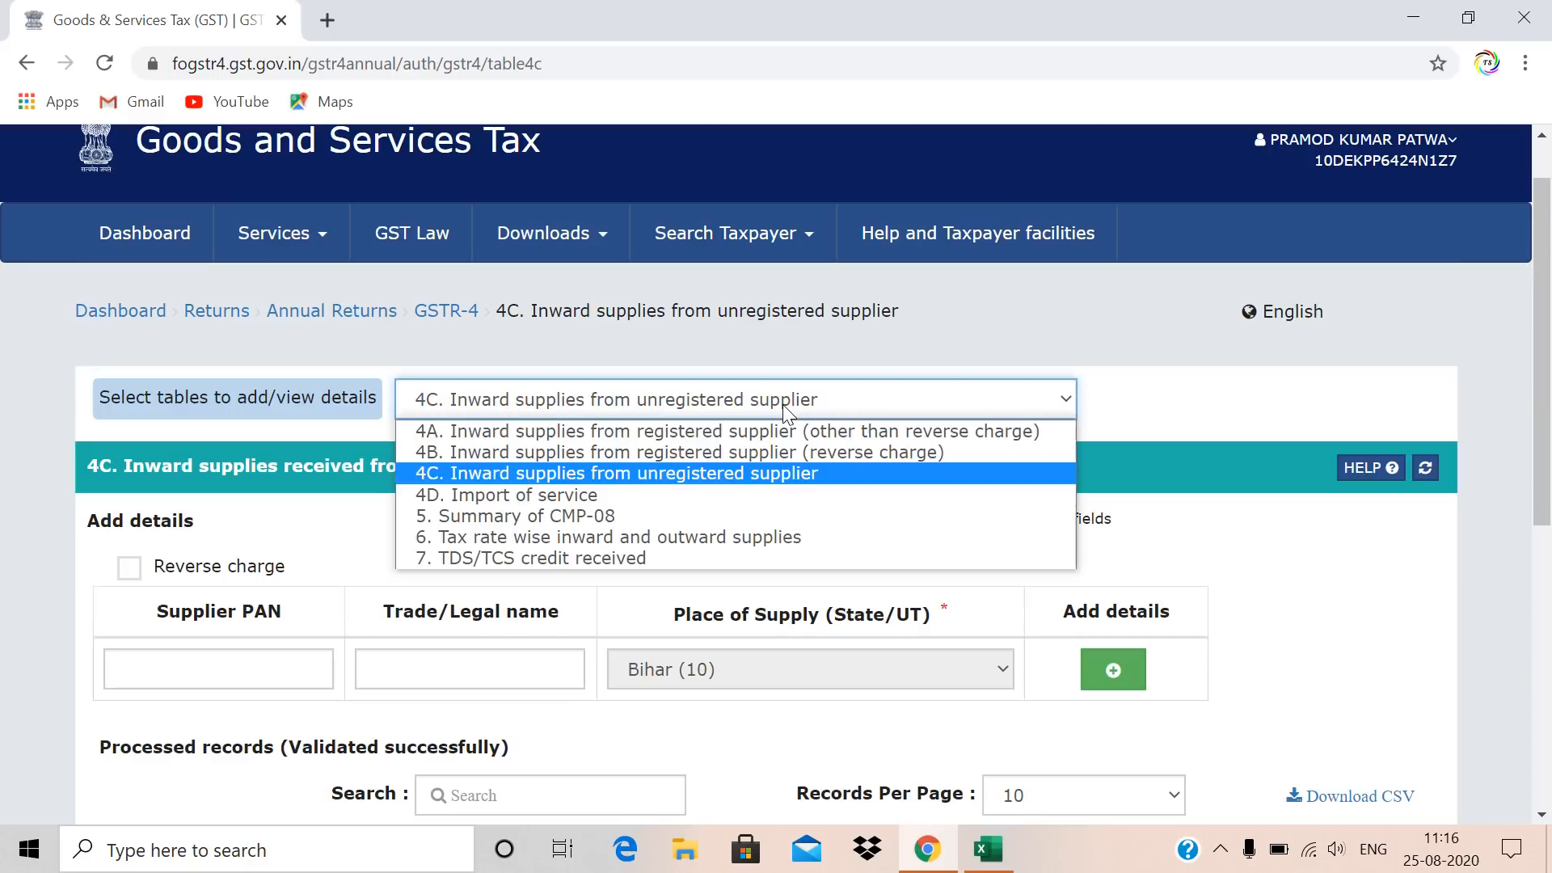
pyautogui.click(599, 495)
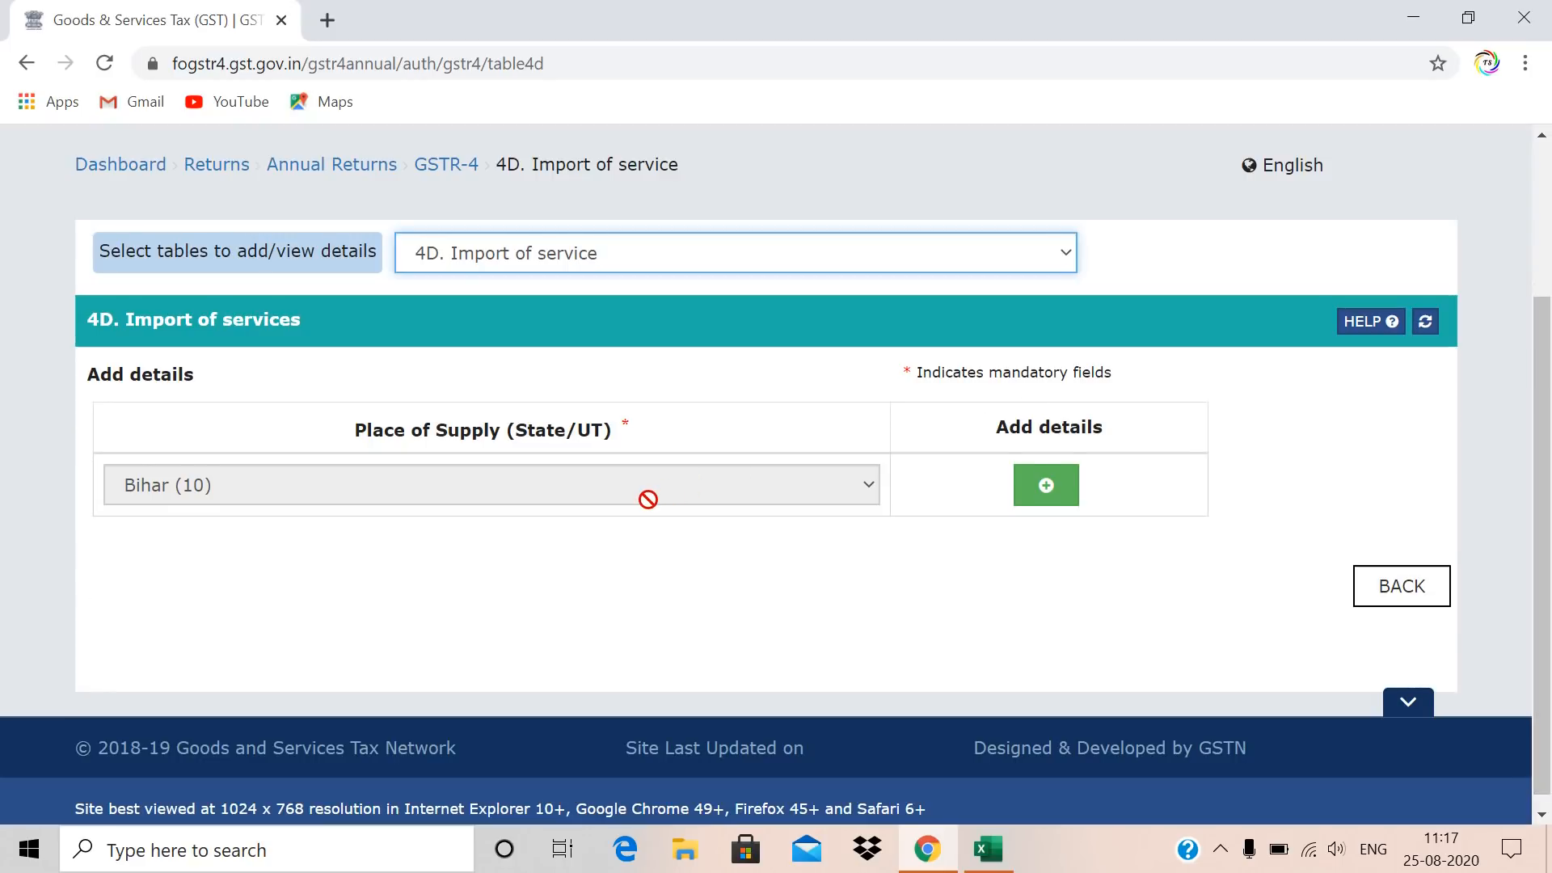
pyautogui.click(1051, 495)
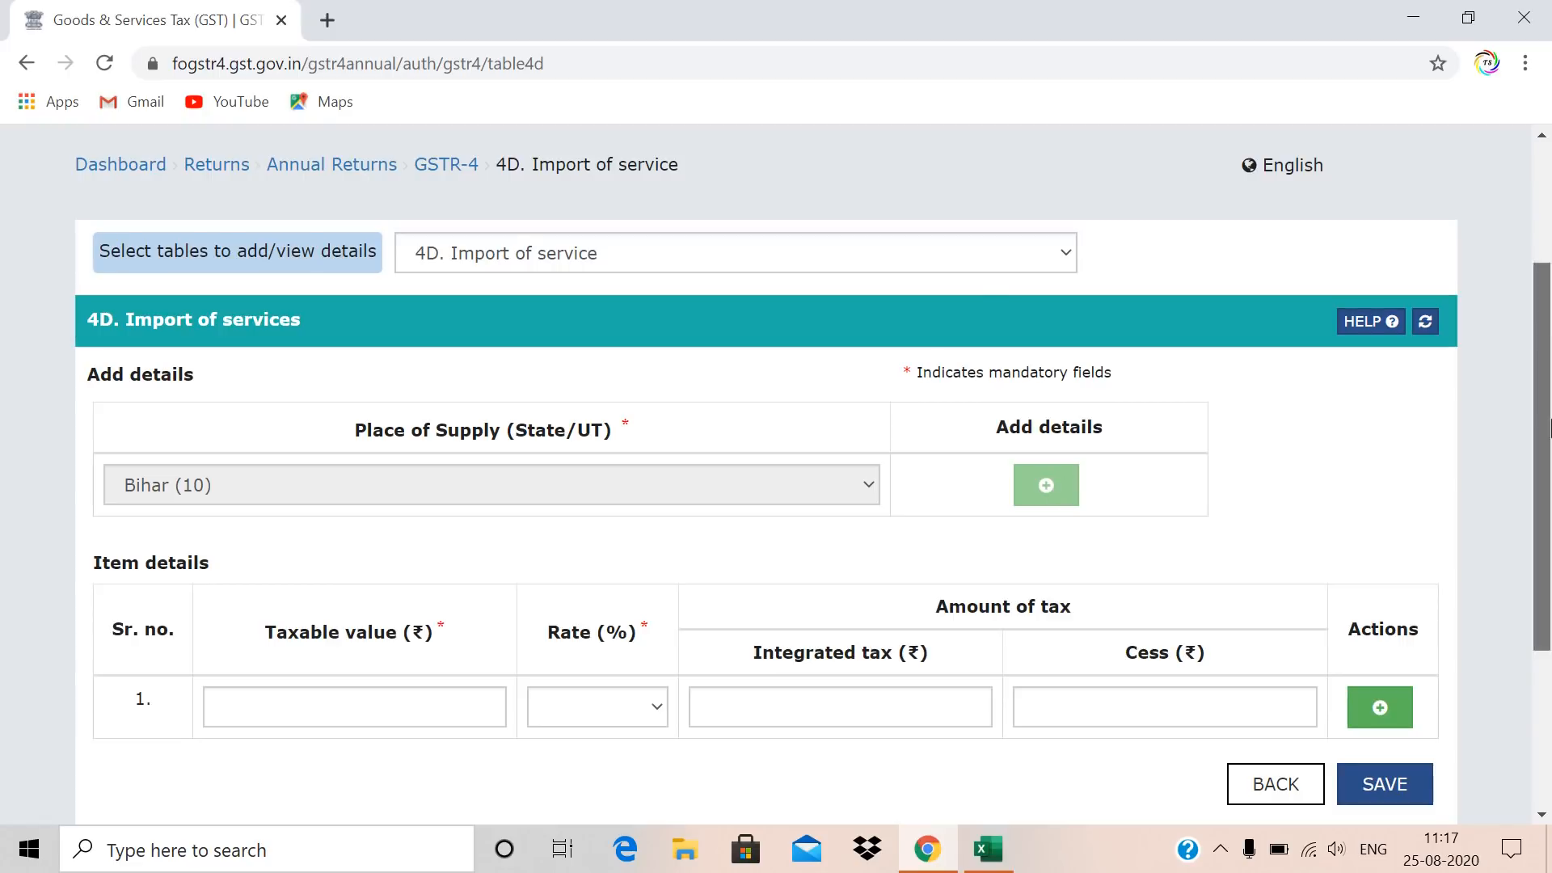
pyautogui.scroll(-1, 1050, 497)
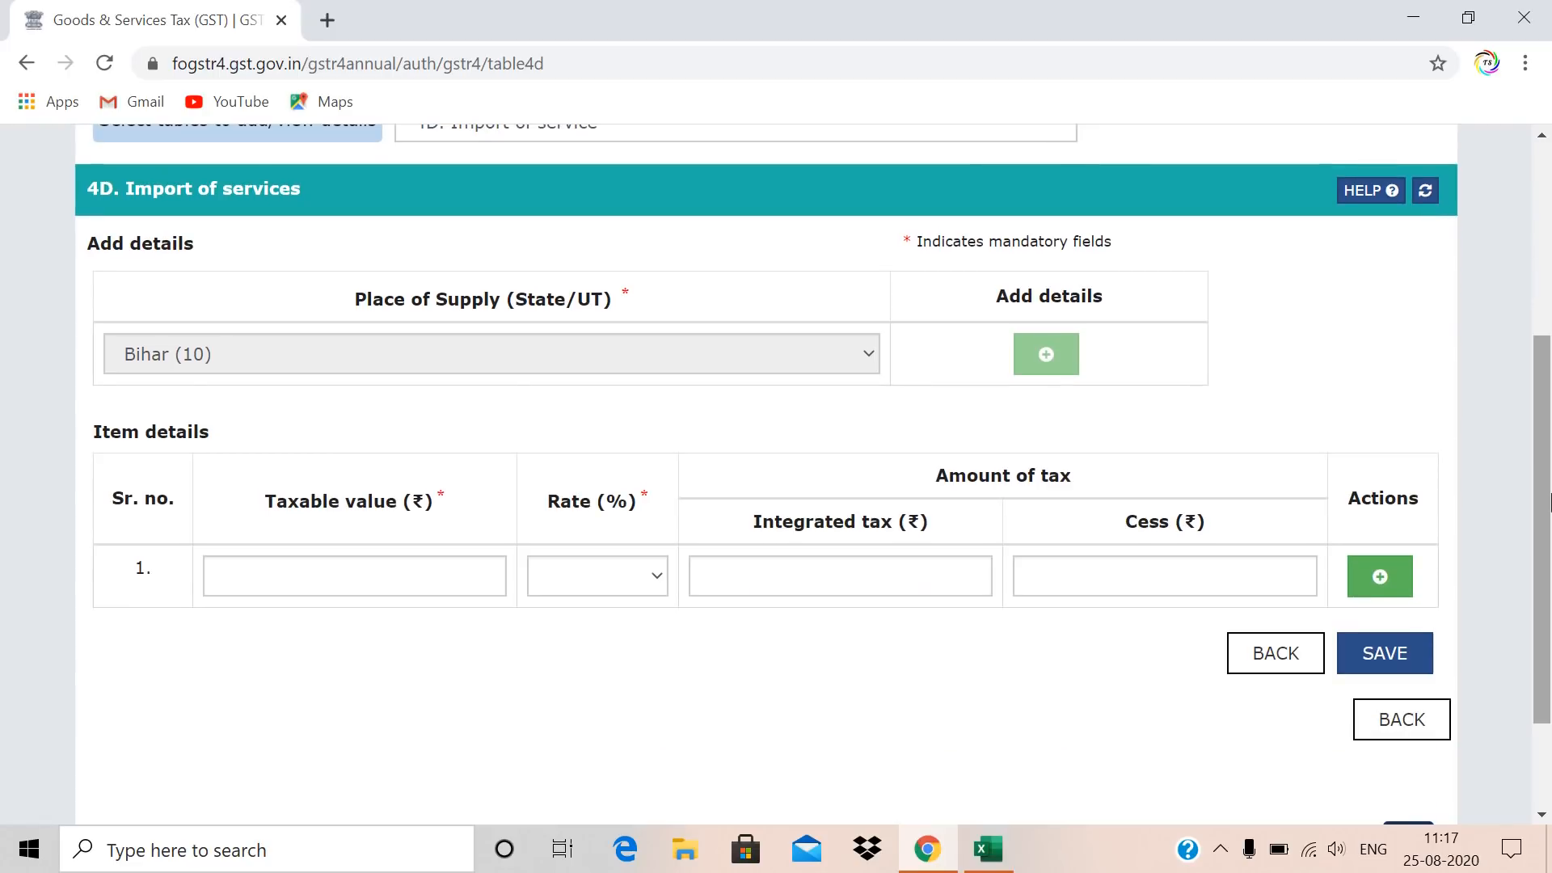
pyautogui.click(1249, 667)
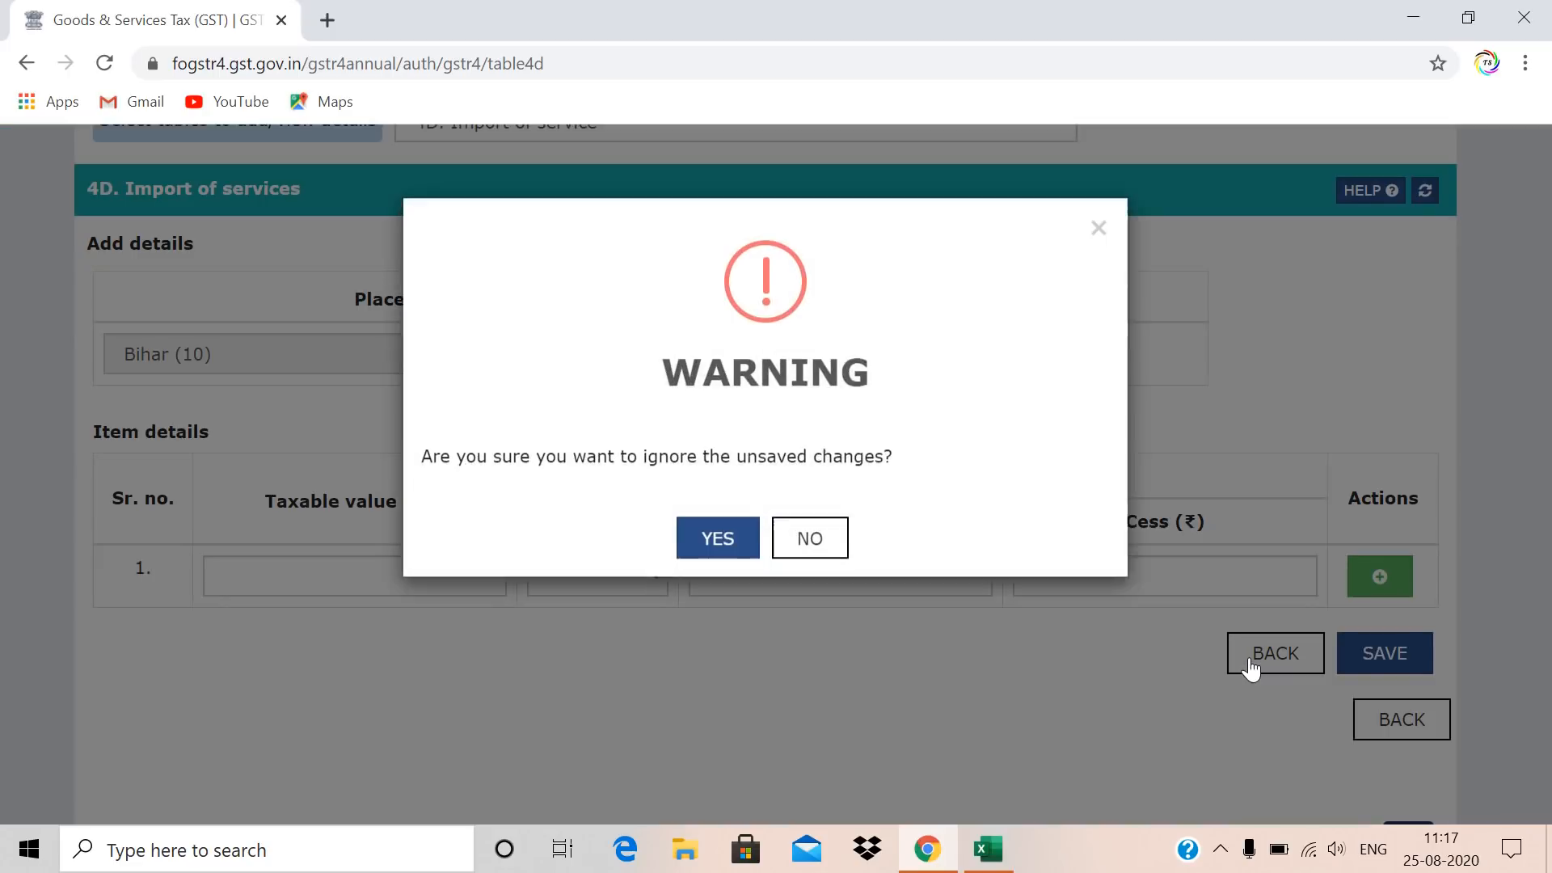
pyautogui.click(720, 541)
# Switch the return to table 5, Summary of CMP-08, and review its outward supplies, reverse charge, tax paid and interest rows.
pyautogui.click(762, 249)
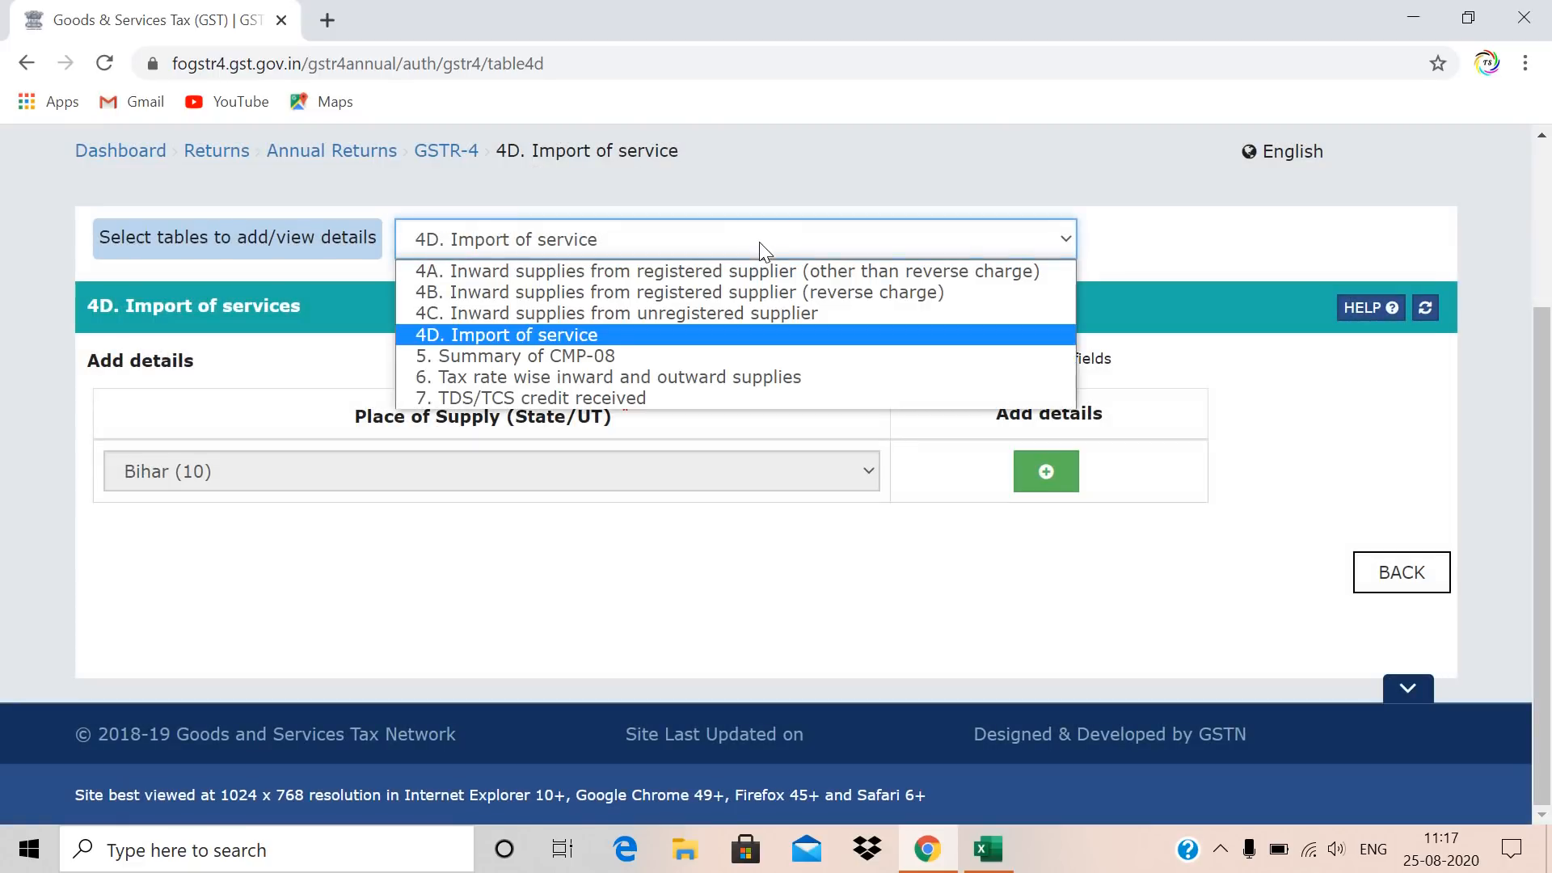
pyautogui.click(632, 356)
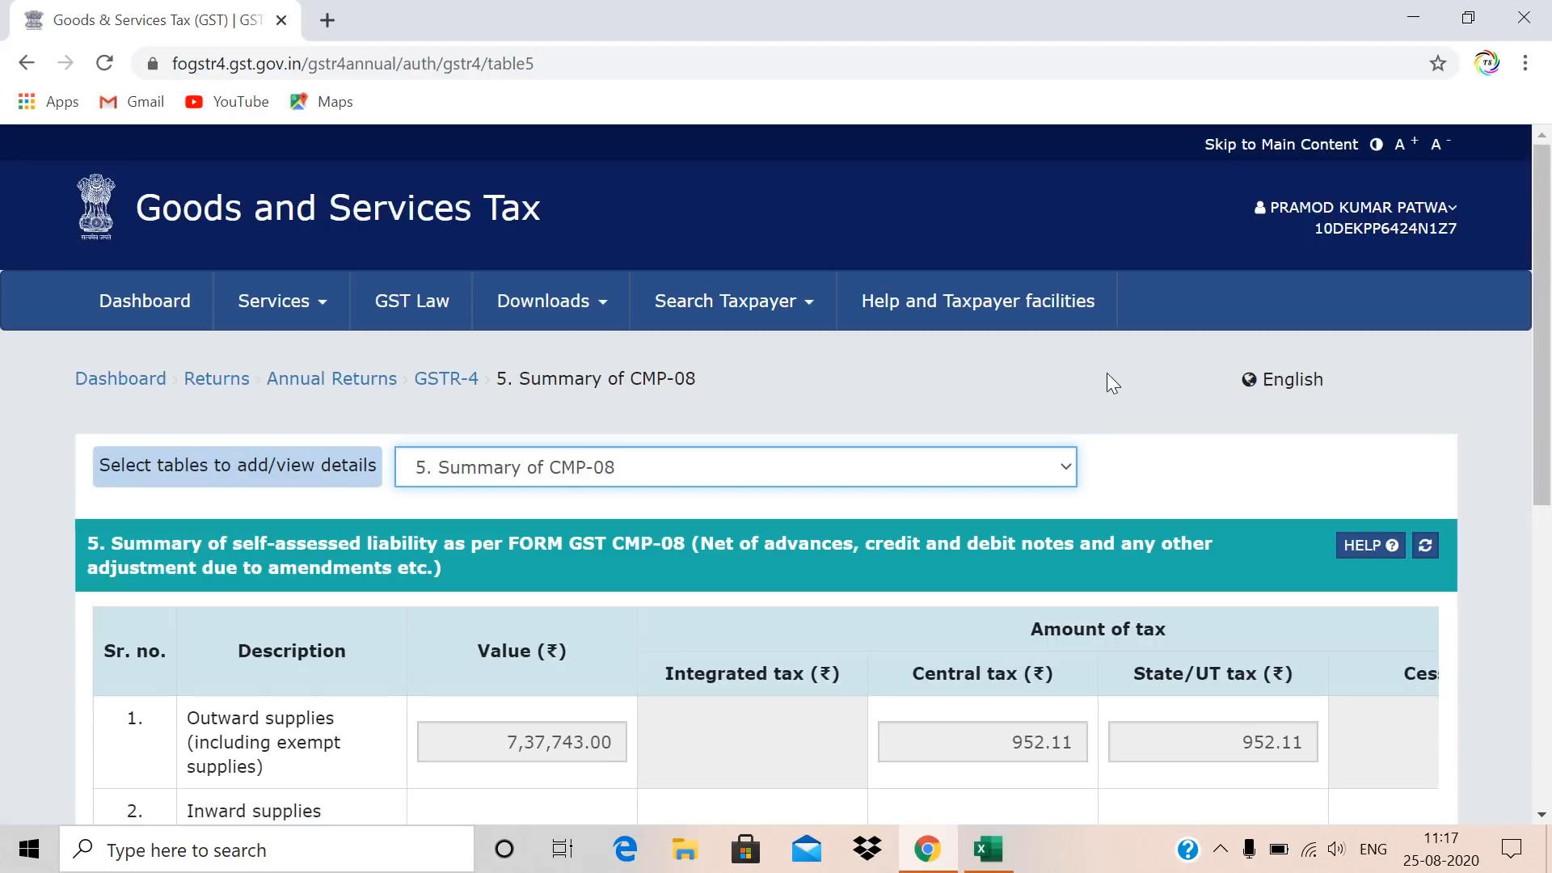
pyautogui.scroll(-2, 1547, 408)
pyautogui.scroll(-2, 1547, 408)
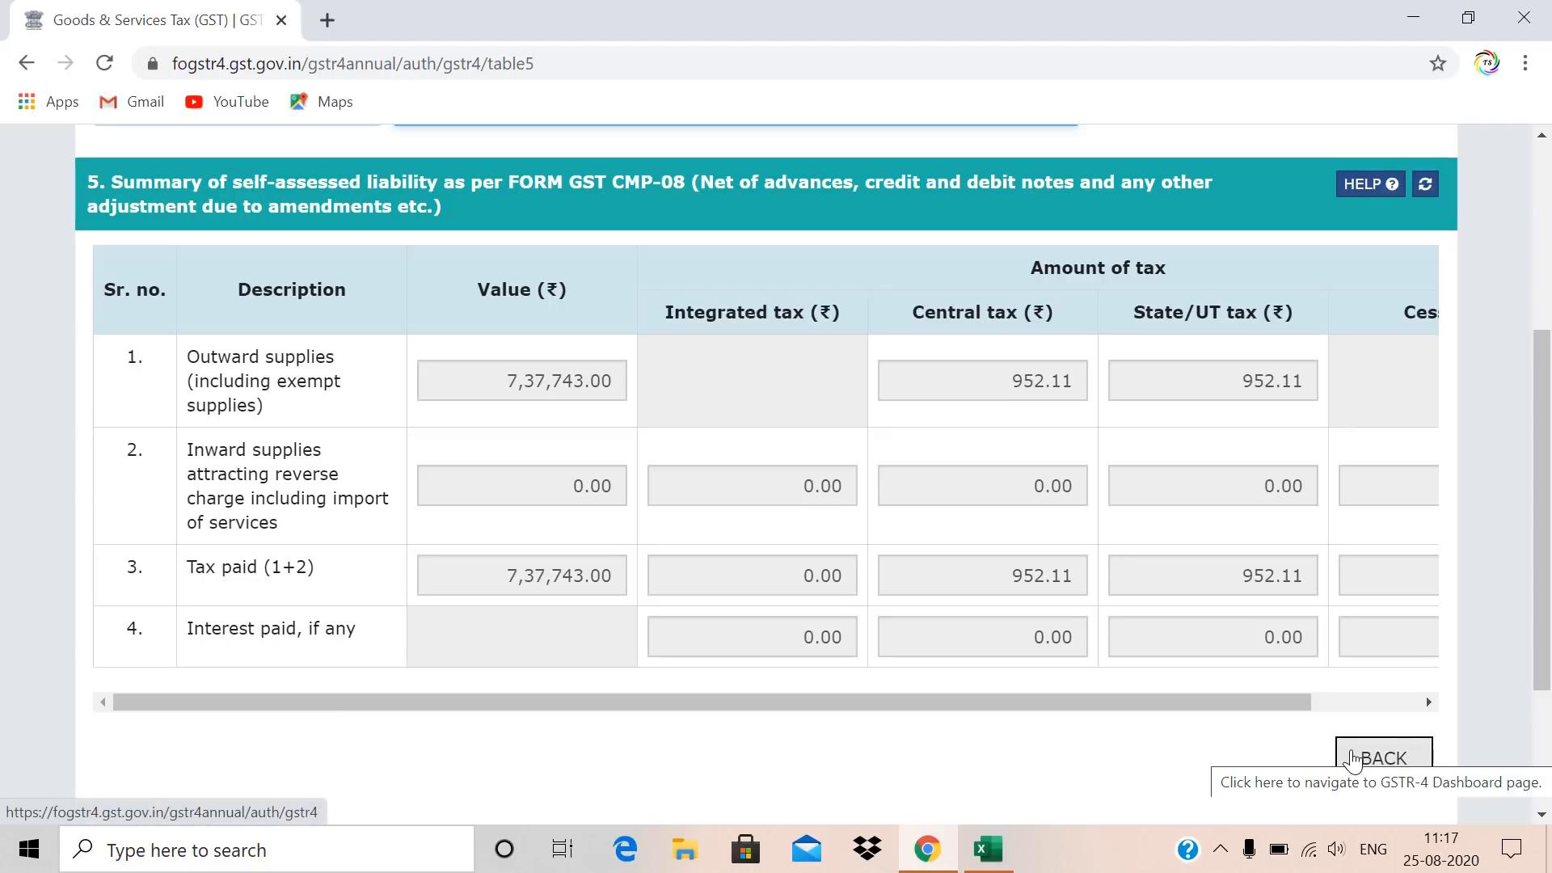
pyautogui.scroll(-2, 1065, 505)
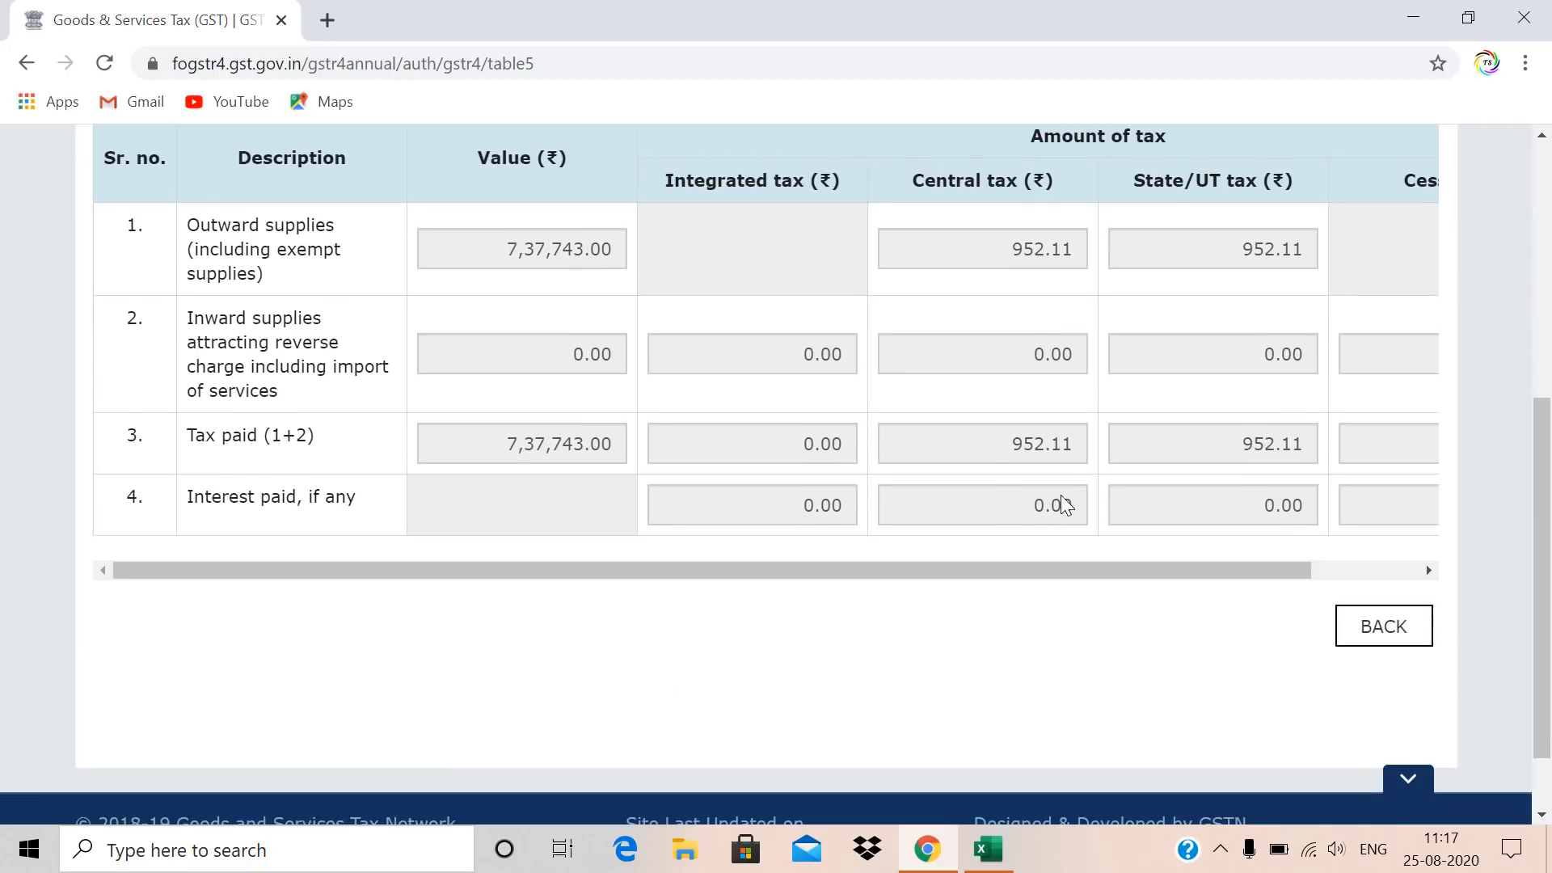
# Compare the amount, CGST and SGST totals in the Excel workbook's Out sheet with the table 5 figures.
pyautogui.click(988, 849)
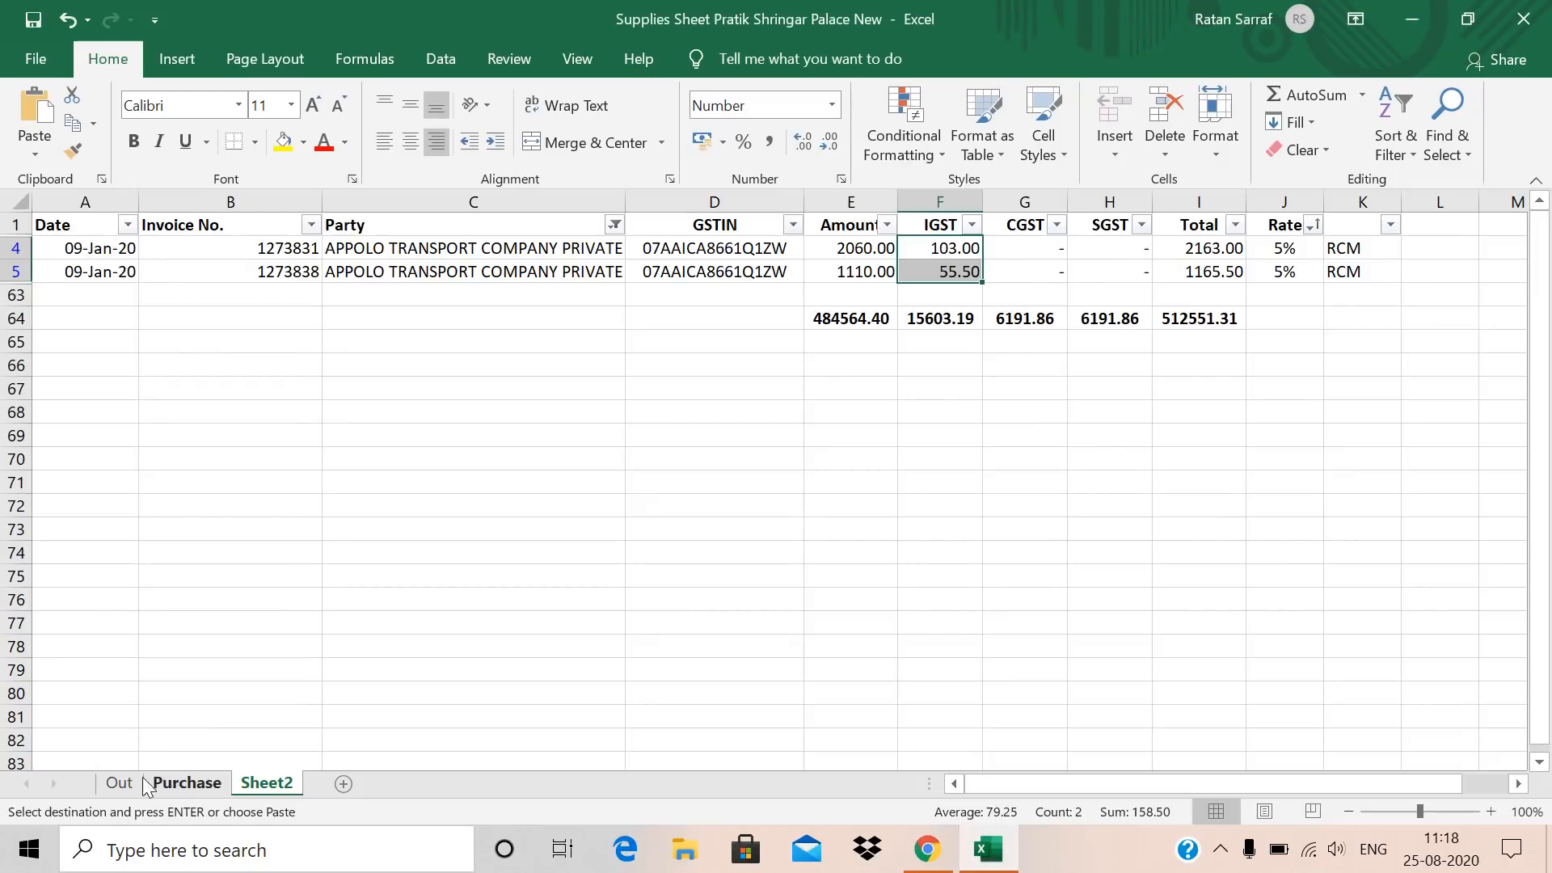
pyautogui.click(111, 782)
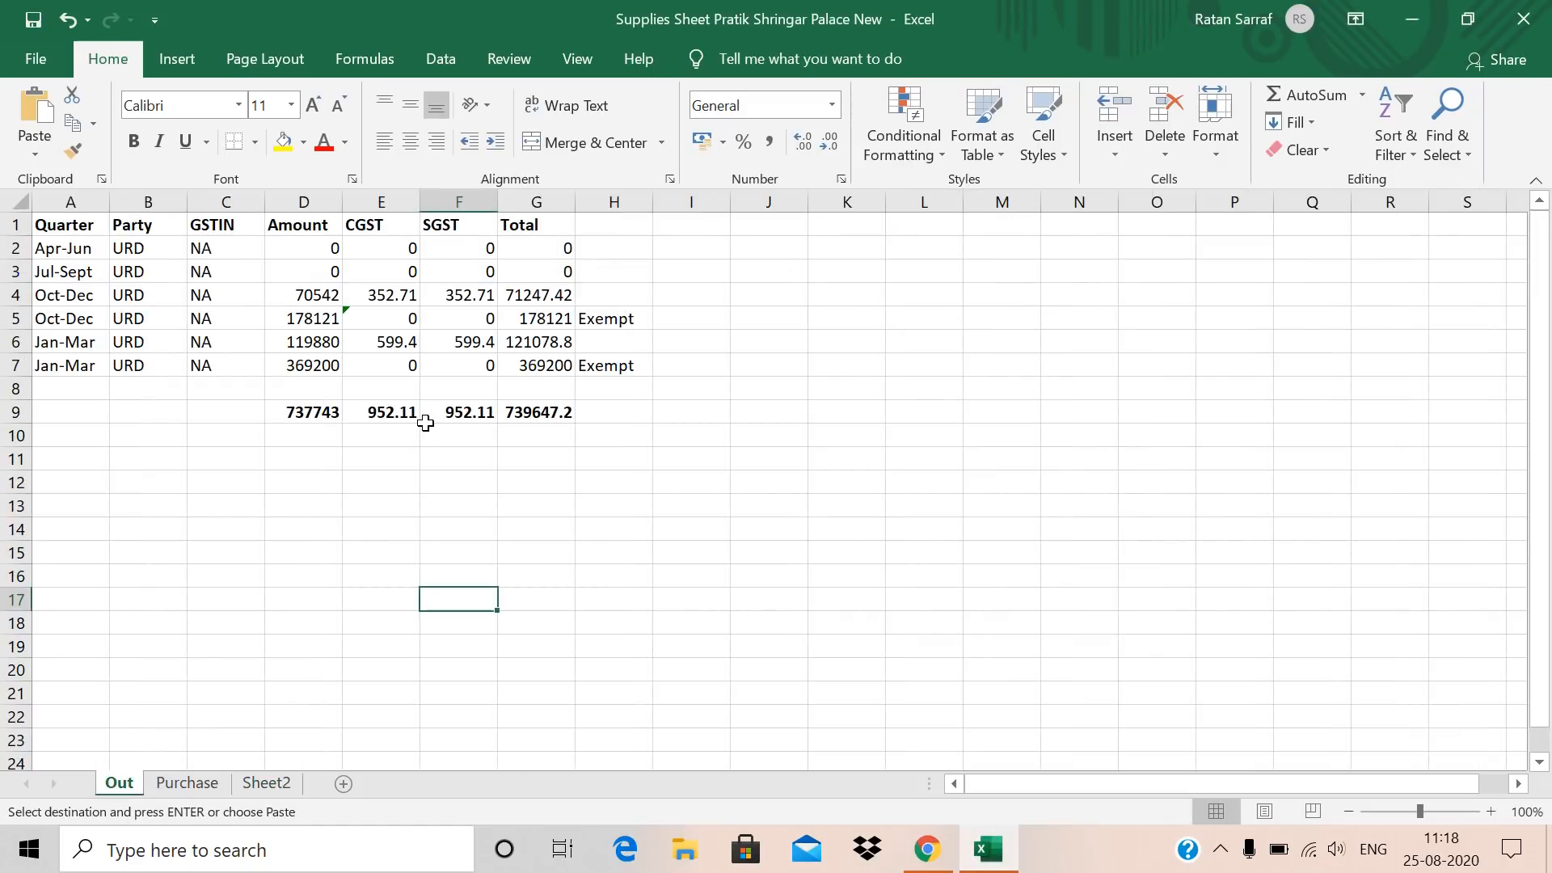
pyautogui.hotkey('alt', 'Tab')
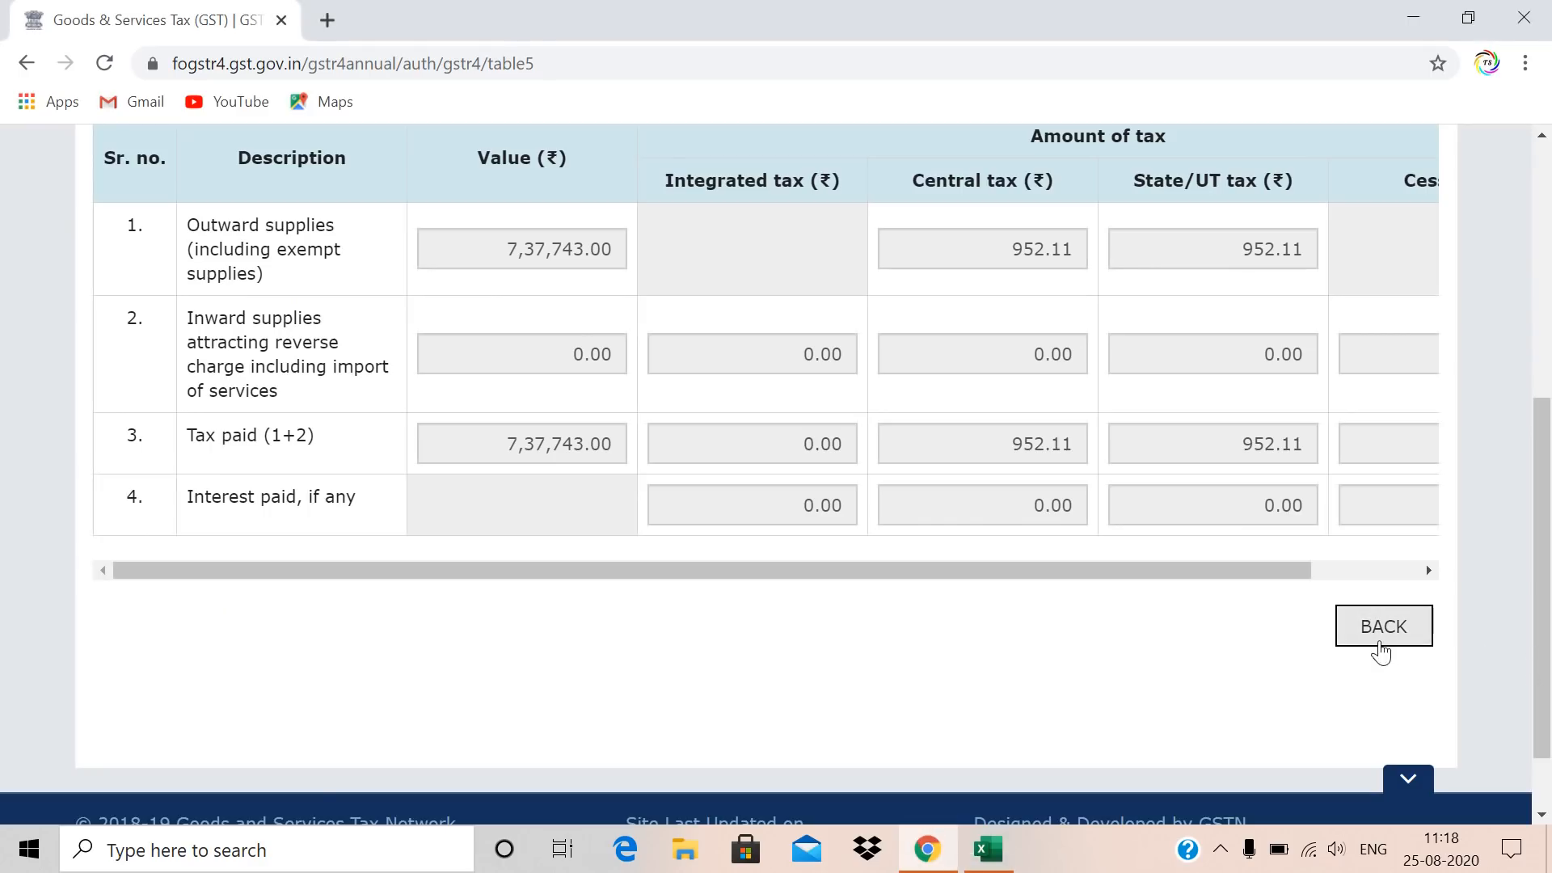
# Return to the GSTR-4 page, open table 6, Tax rate wise inward and outward supplies, and review its inward and outward rows.
pyautogui.click(1381, 639)
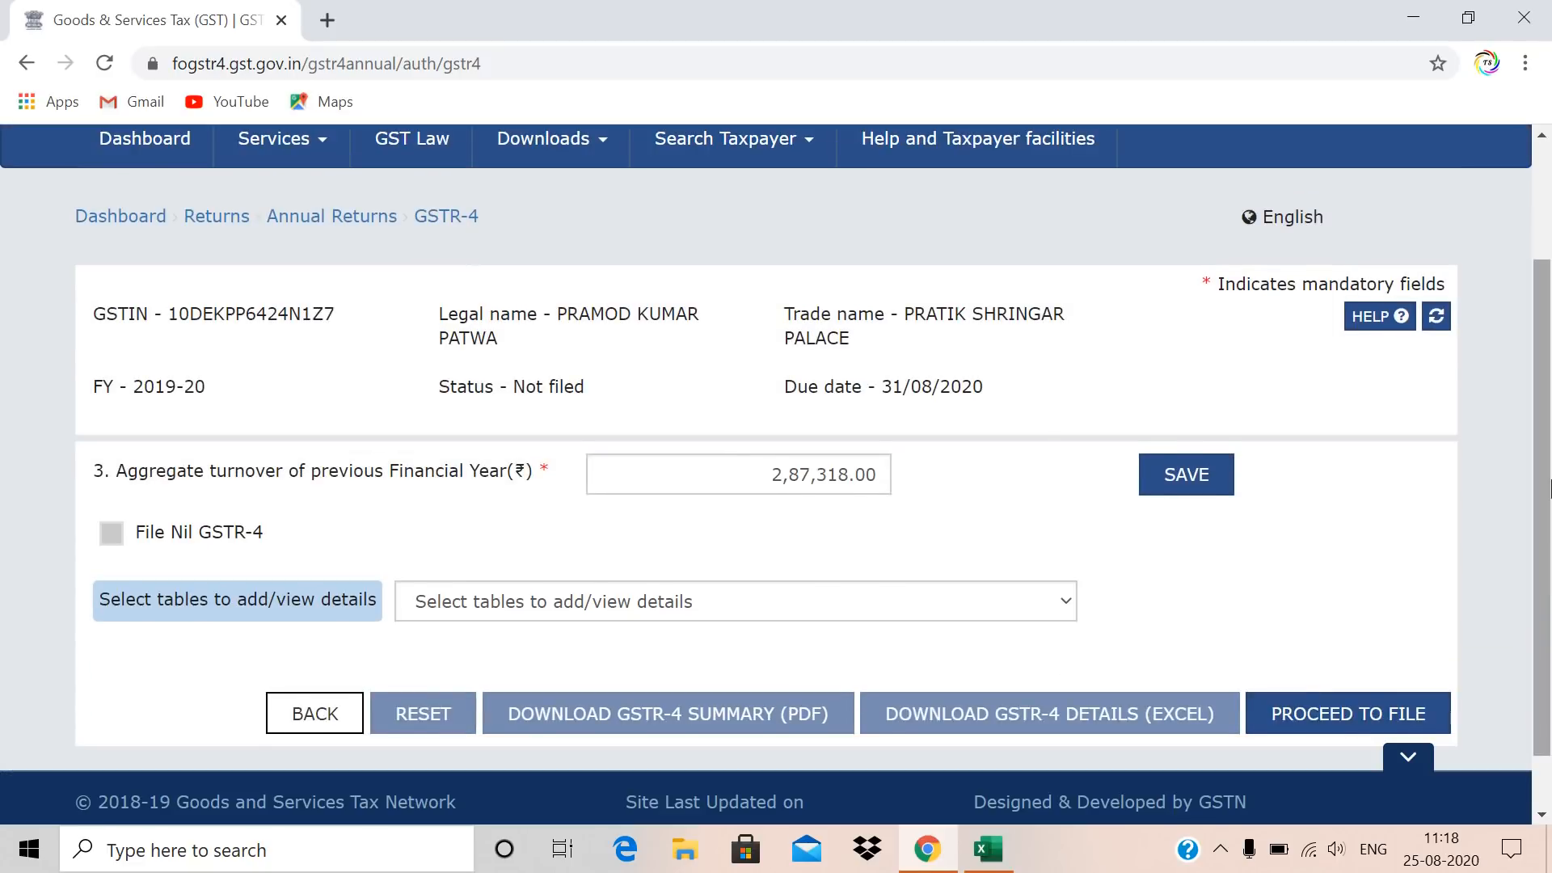
pyautogui.scroll(-1, 1549, 489)
pyautogui.click(891, 552)
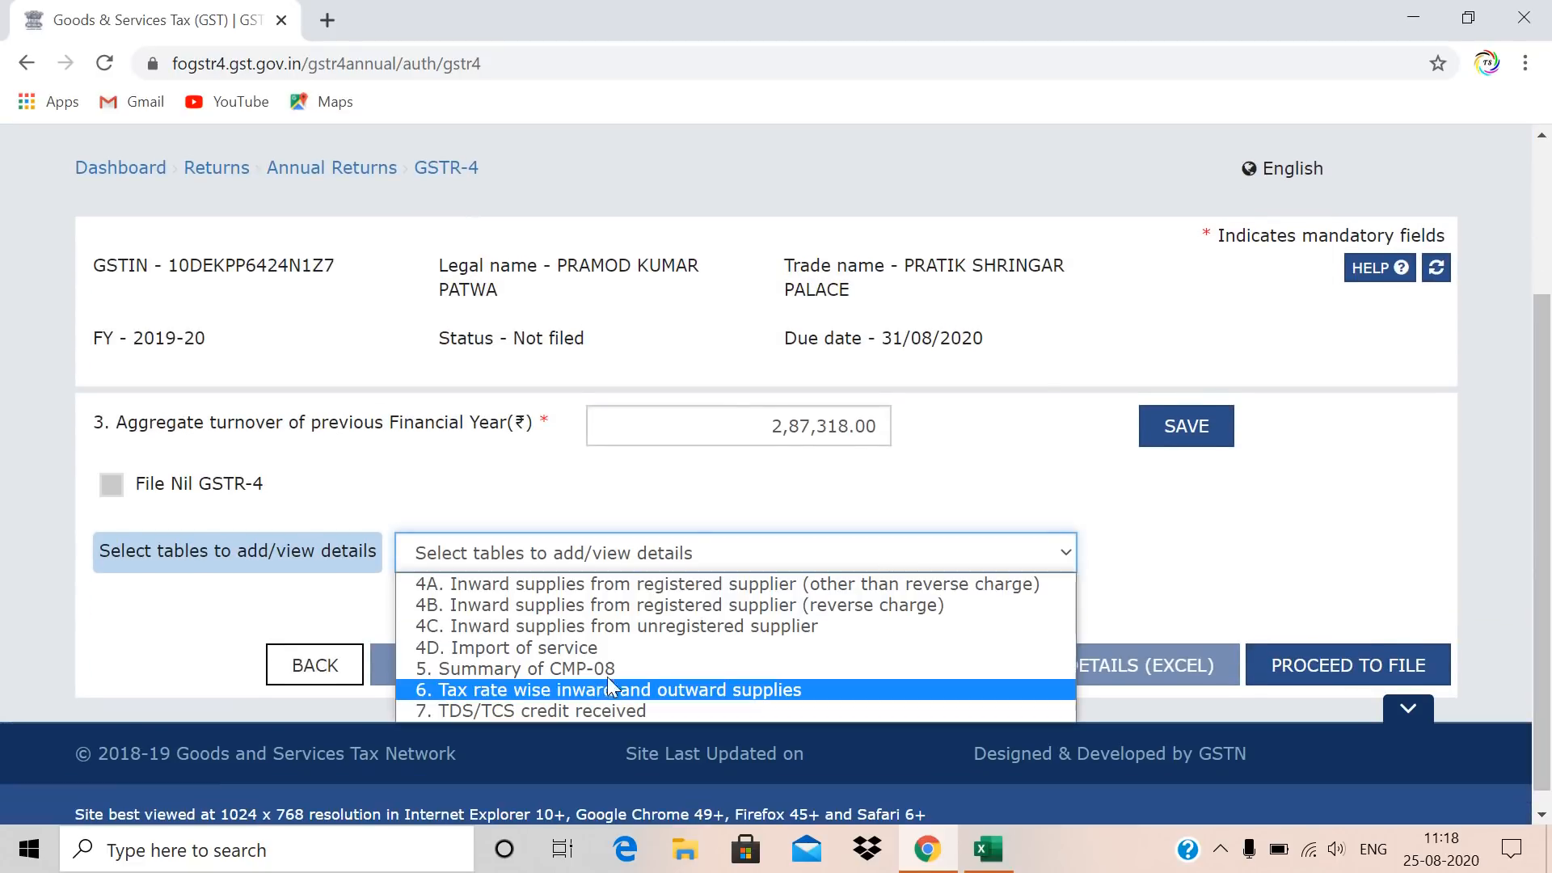
pyautogui.click(556, 690)
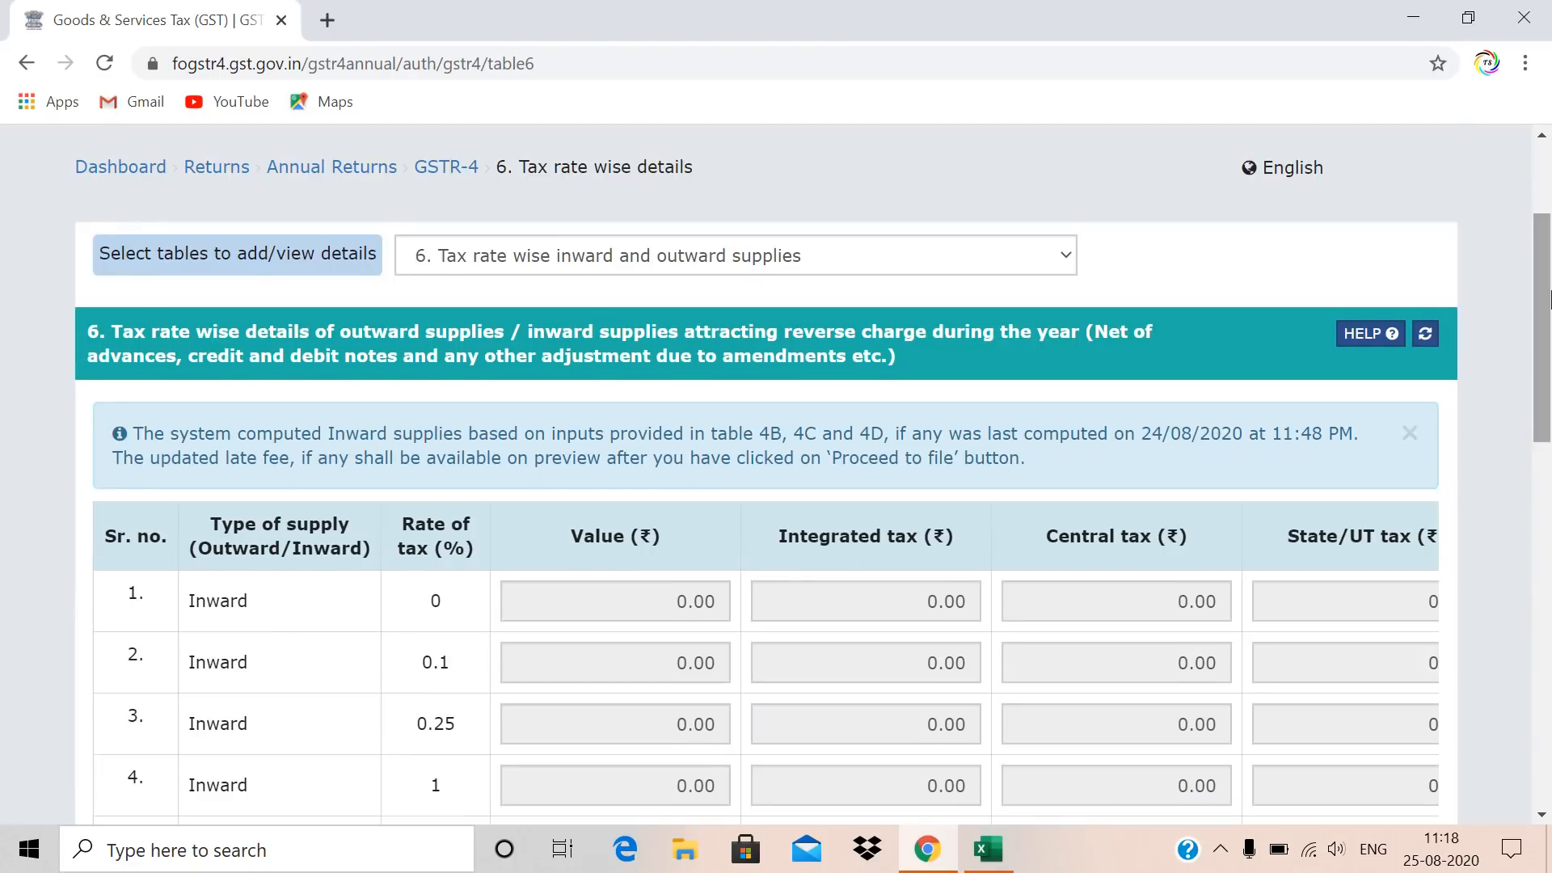
pyautogui.moveTo(1549, 299); pyautogui.dragTo(1549, 392)
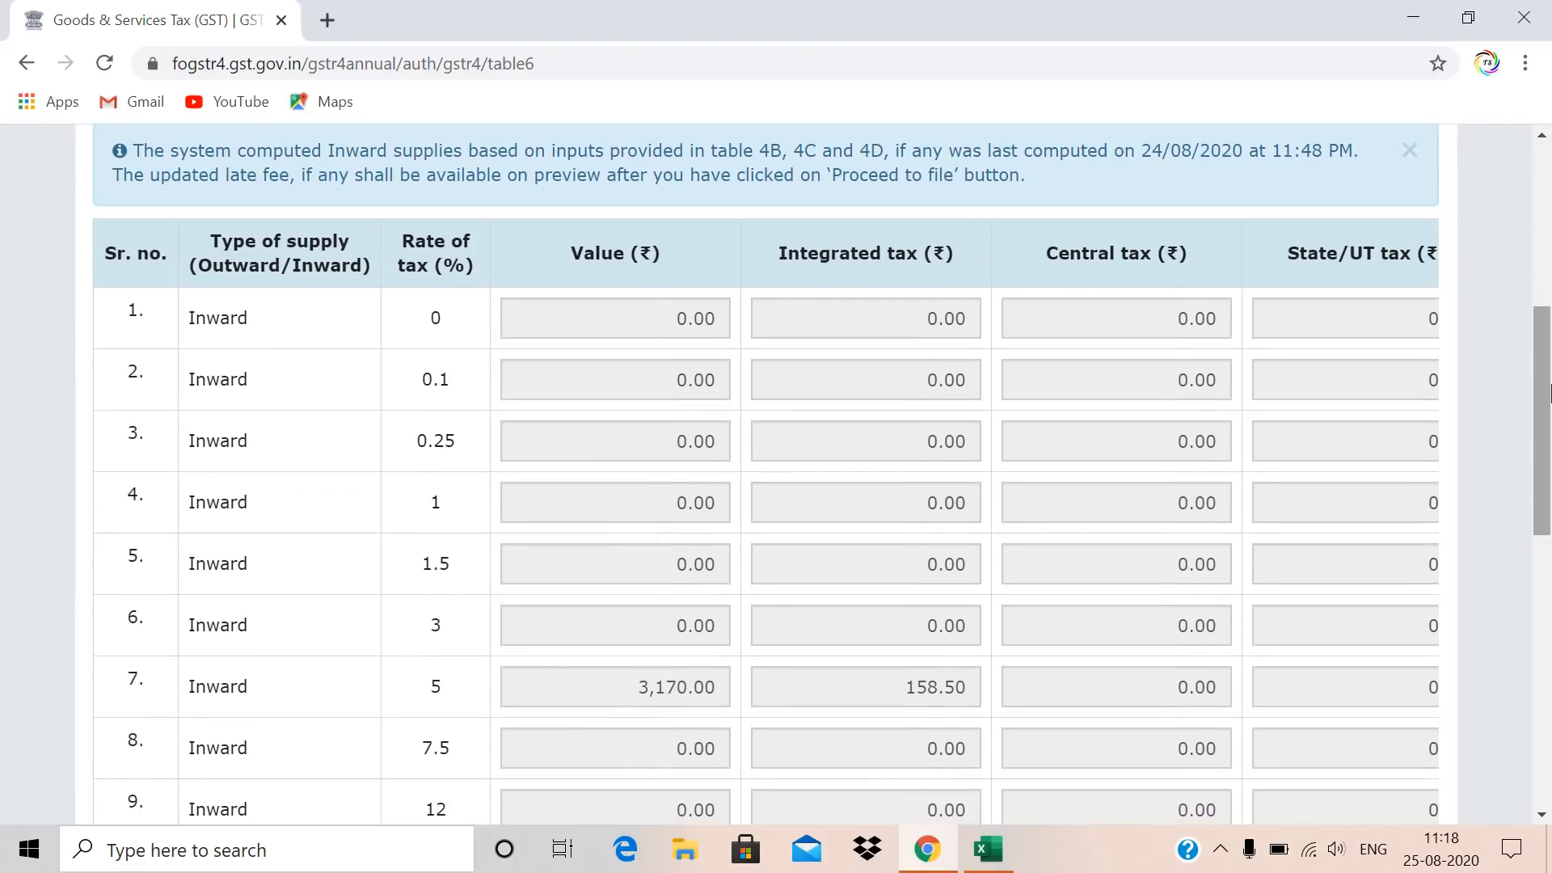
pyautogui.scroll(4, 609, 301)
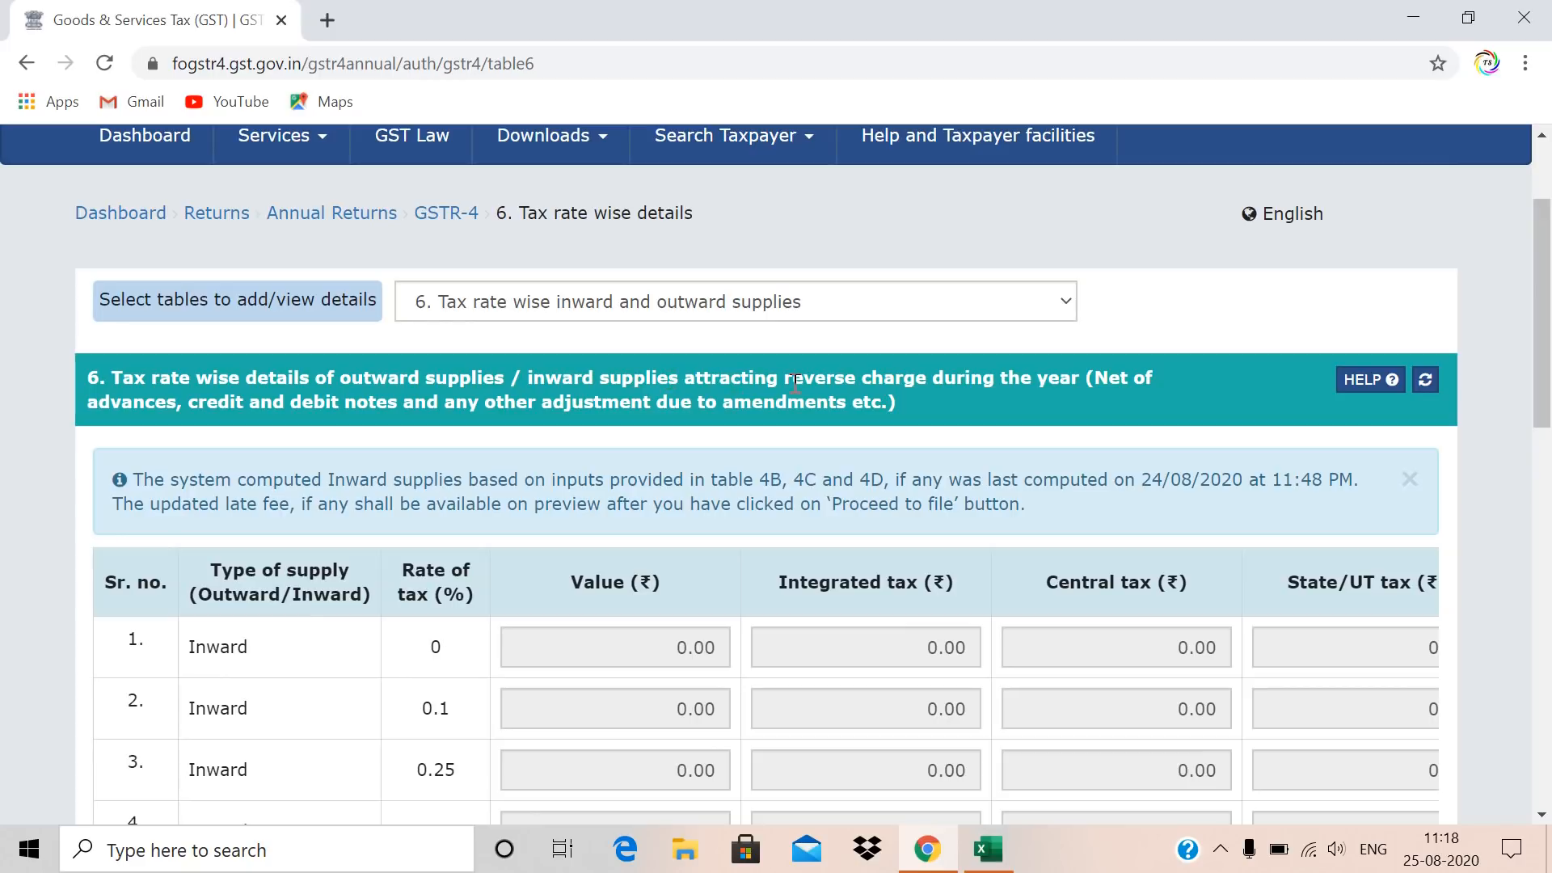
pyautogui.moveTo(1544, 291); pyautogui.dragTo(1548, 476)
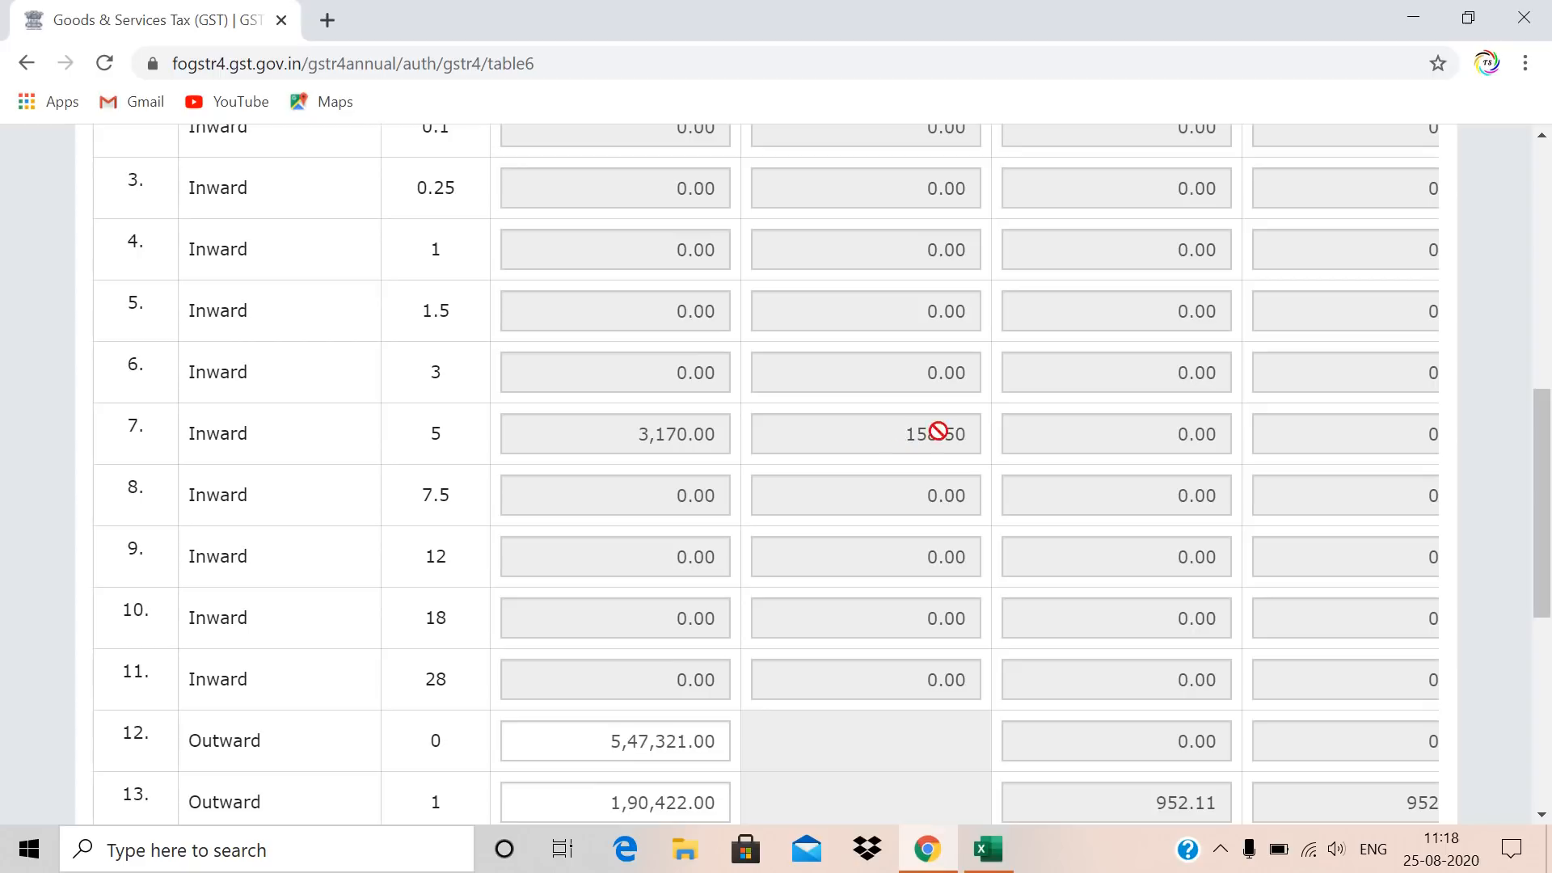
pyautogui.moveTo(1541, 442); pyautogui.dragTo(1540, 560)
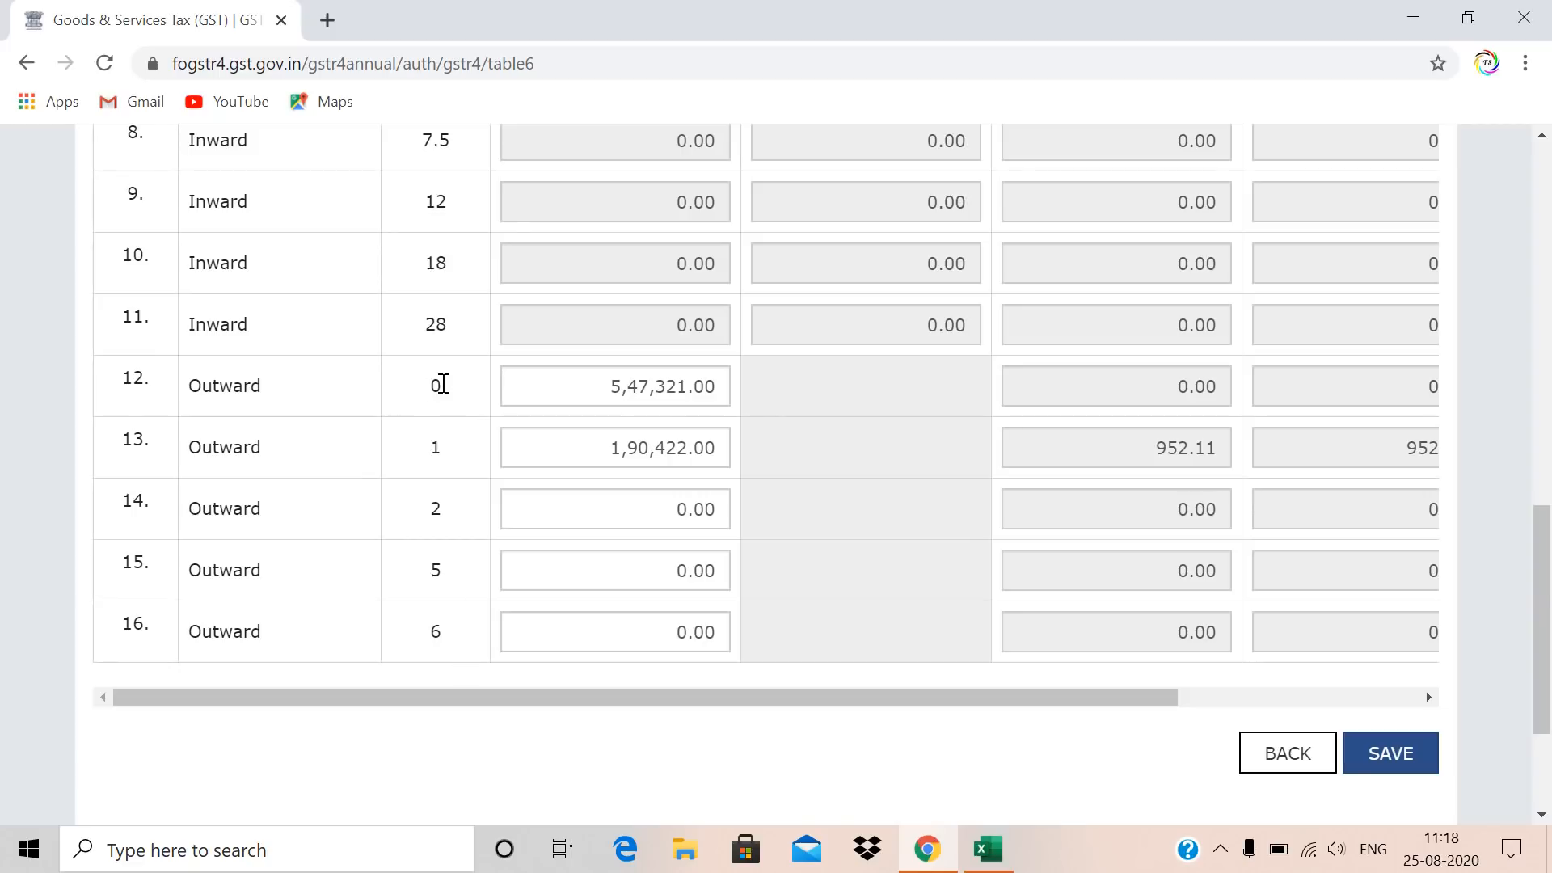
# Sum the two exempt amounts in the Excel Out sheet and compare the result with the 0% outward value in table 6.
pyautogui.hotkey('alt', 'Tab')
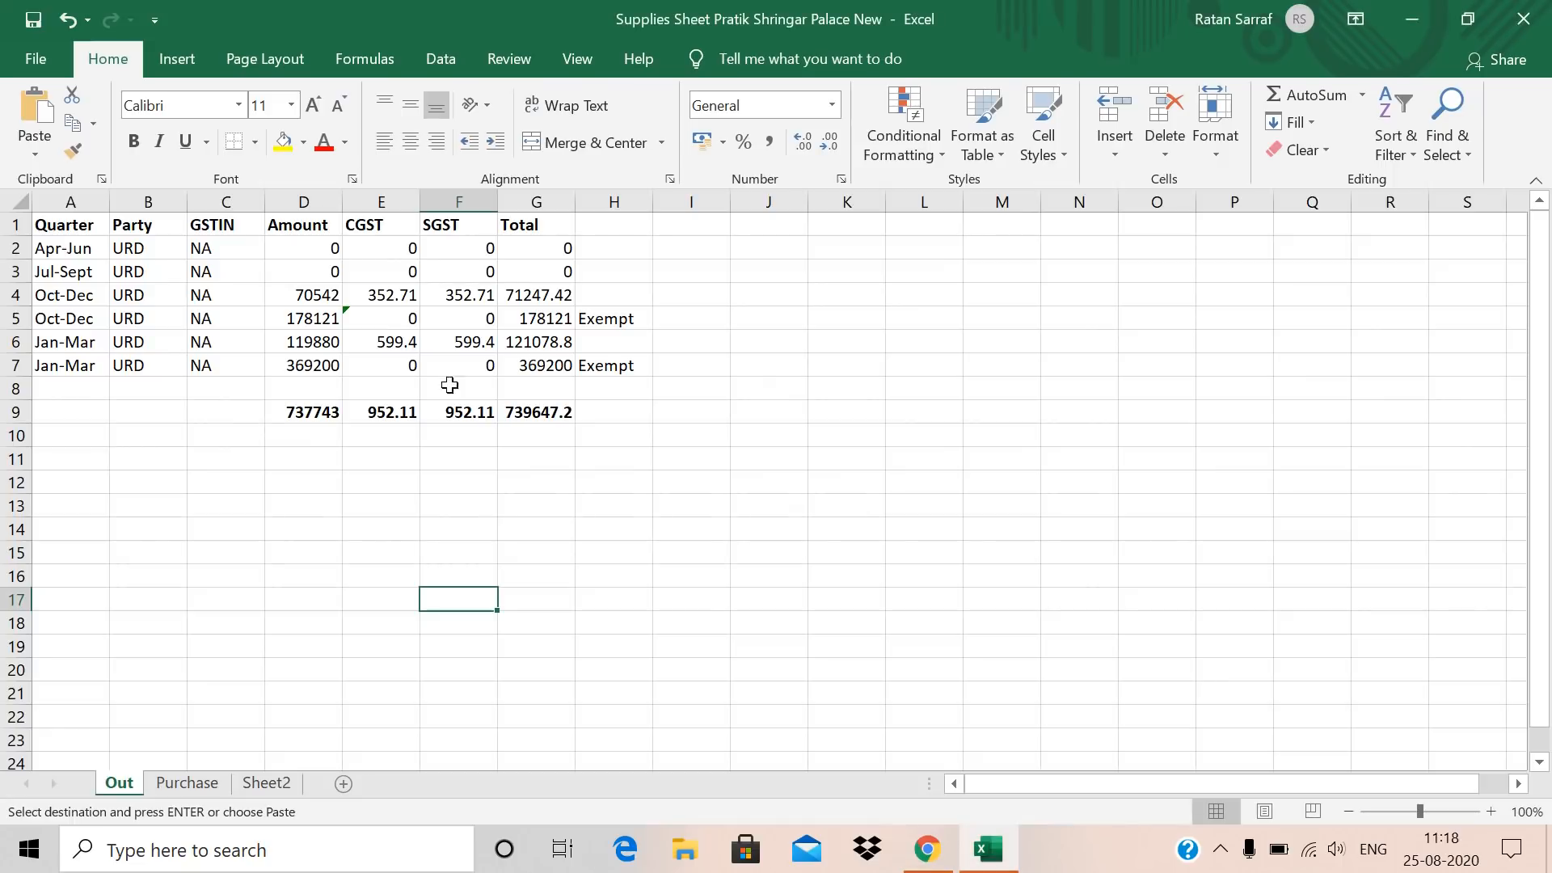
pyautogui.click(292, 321)
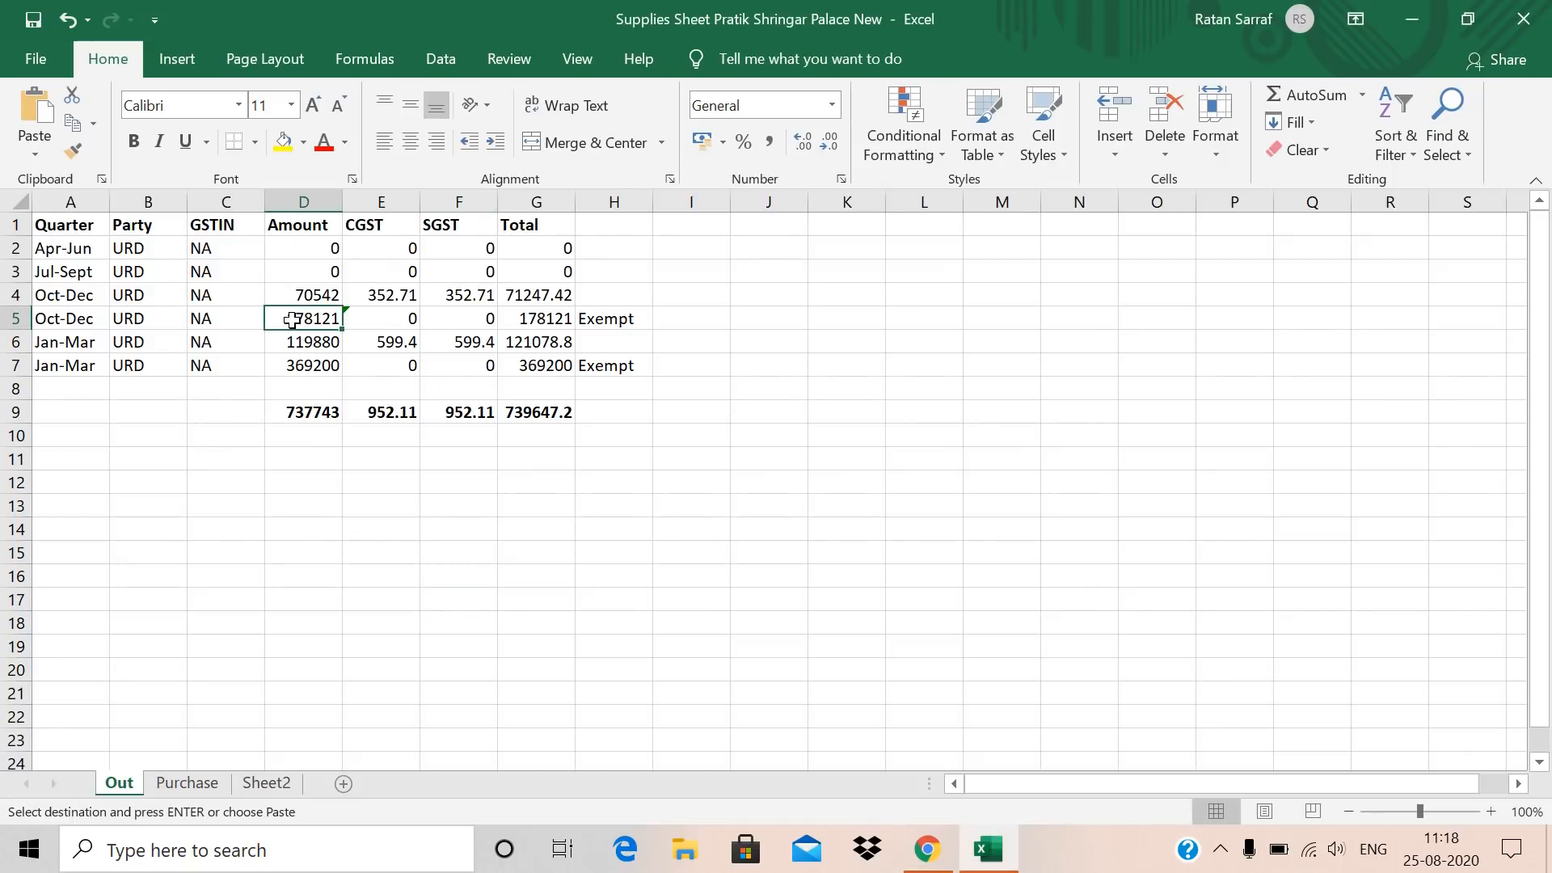
pyautogui.keyDown('ctrl'); pyautogui.click(310, 365); pyautogui.keyUp('ctrl')
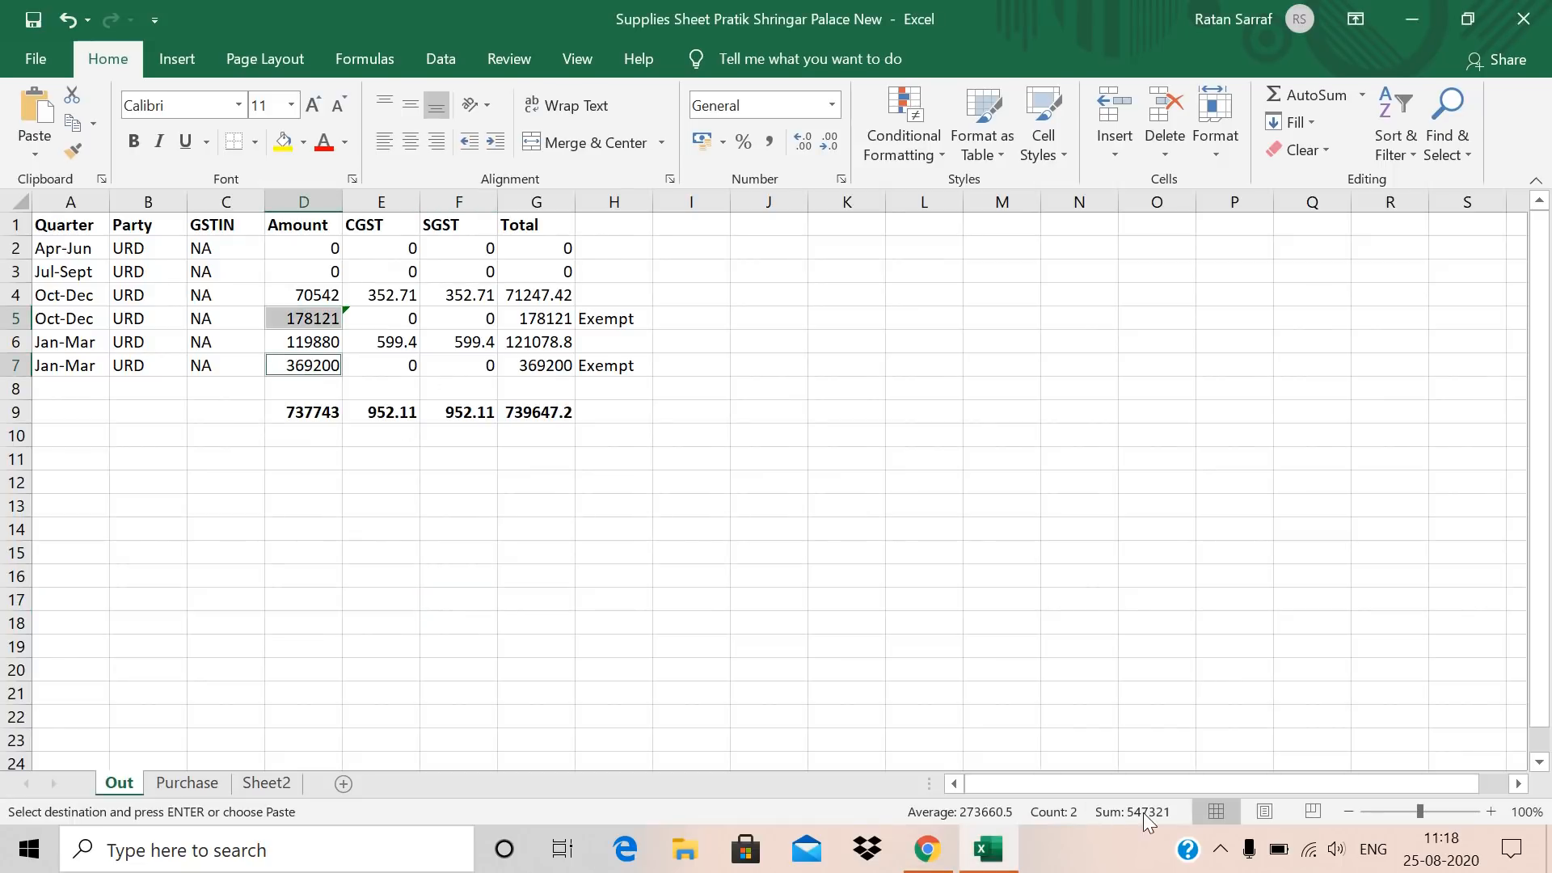
pyautogui.hotkey('alt', 'Tab')
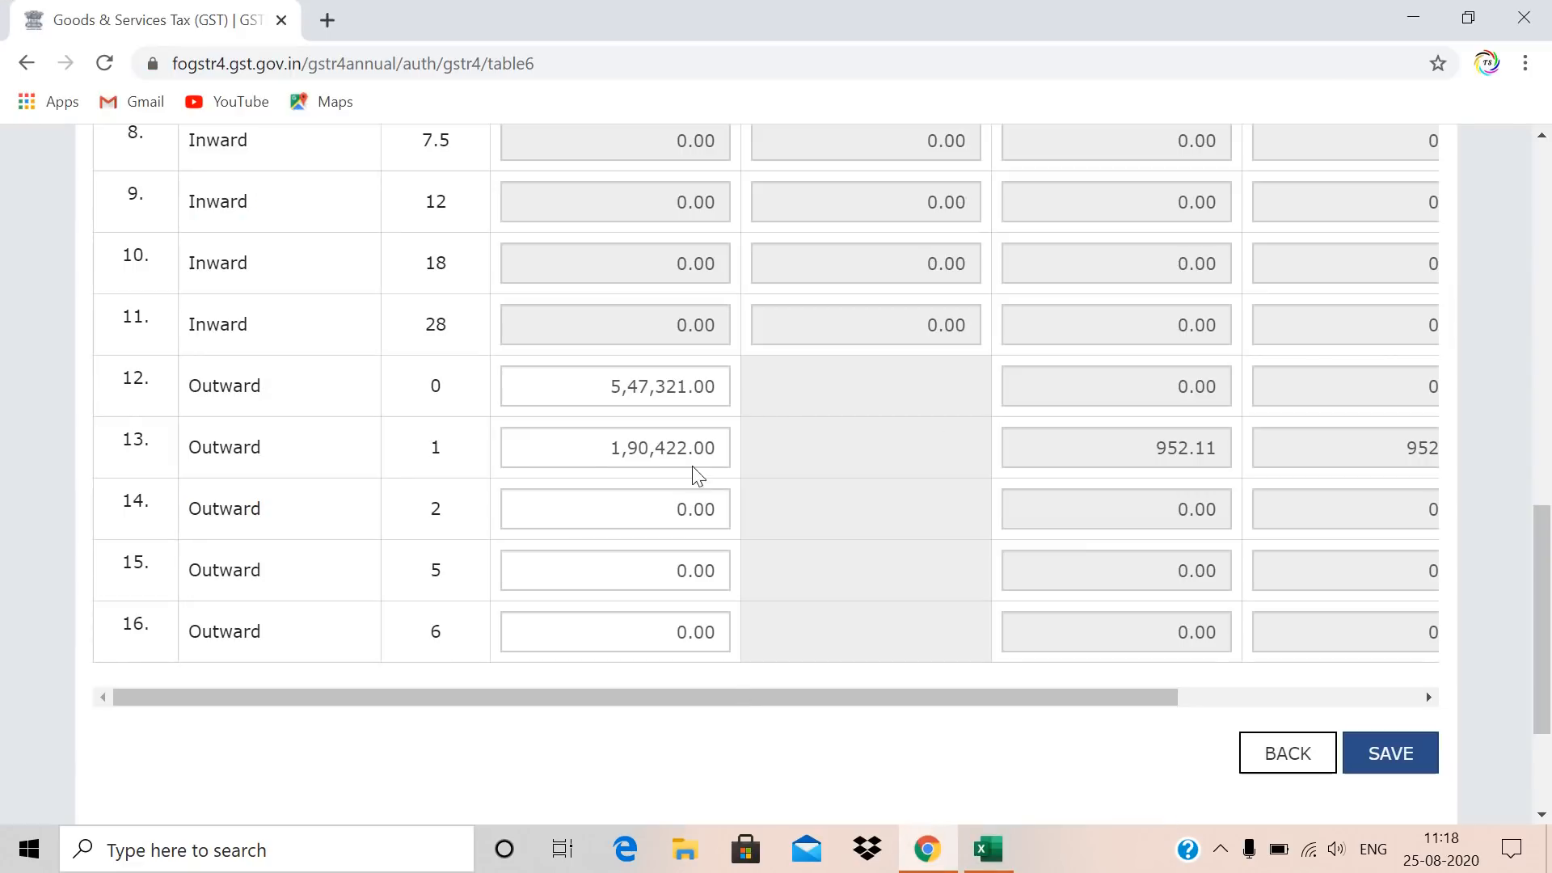
# Sum the taxable Oct-Dec and Jan-Mar amounts in the Excel Out sheet and compare the result with table 6's 1% outward value.
pyautogui.click(596, 447)
pyautogui.hotkey('alt', 'Tab')
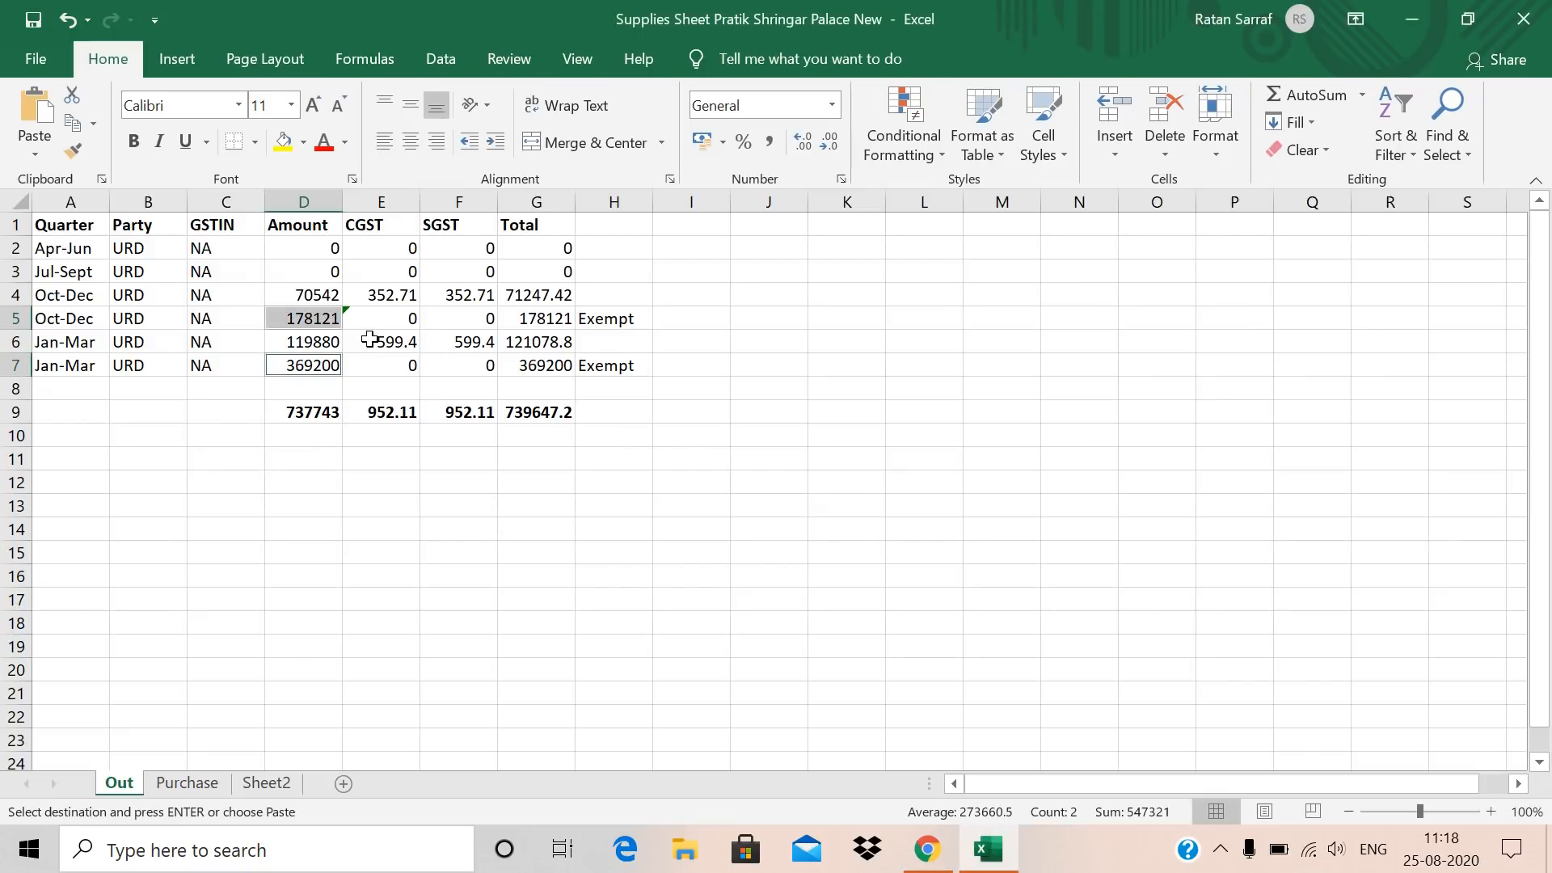
pyautogui.click(312, 340)
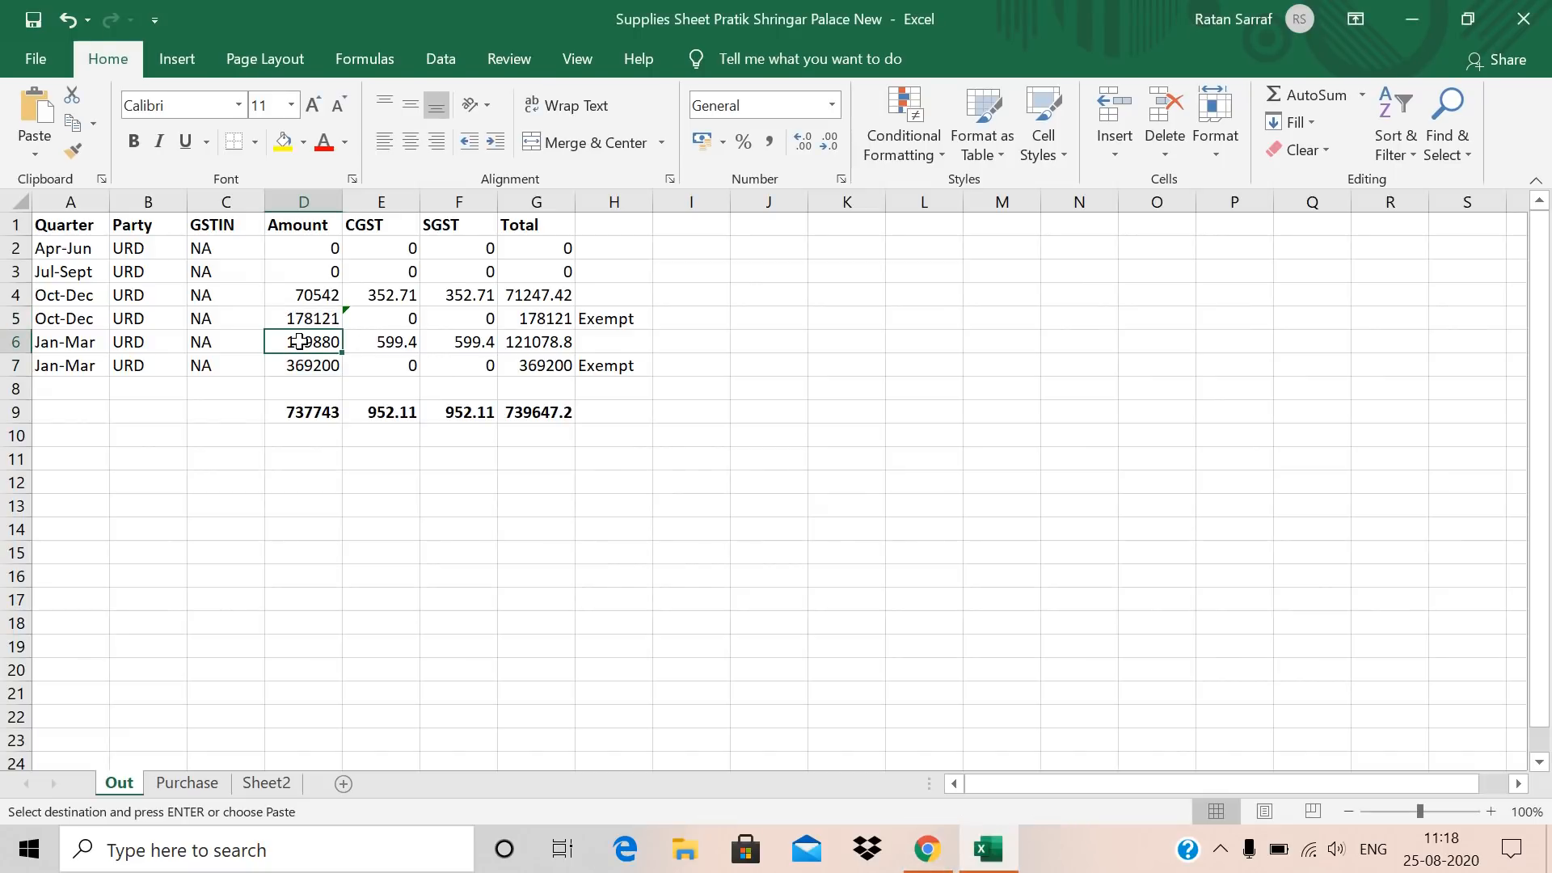
pyautogui.keyDown('ctrl'); pyautogui.click(301, 298); pyautogui.keyUp('ctrl')
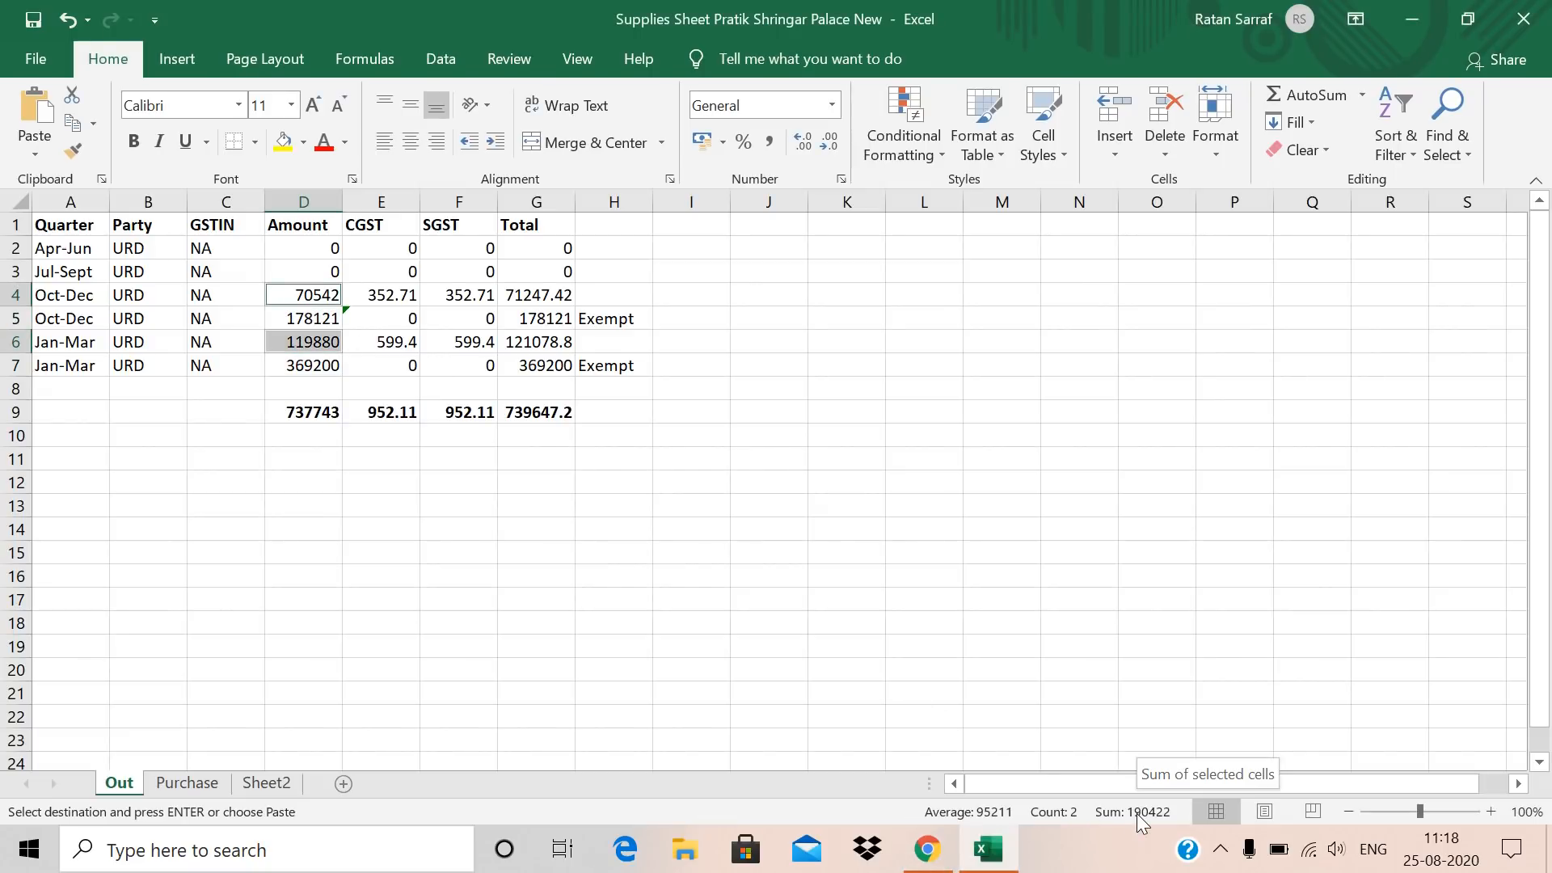
pyautogui.hotkey('alt', 'Tab')
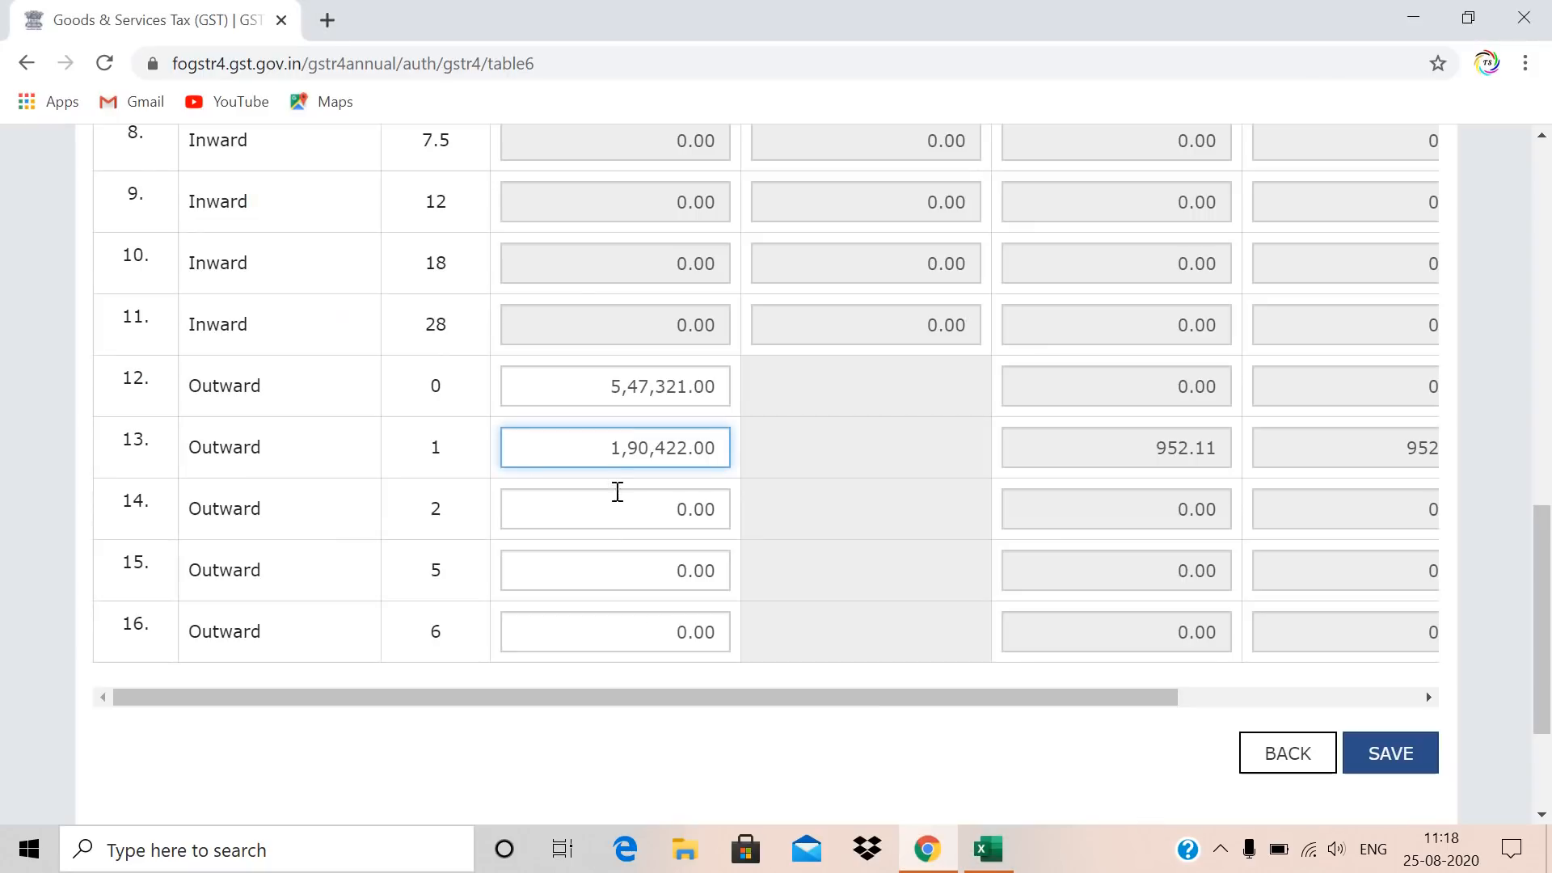
# Compare the central tax of table 6's 1% outward row with the CGST total in the Excel Out sheet.
pyautogui.click(880, 462)
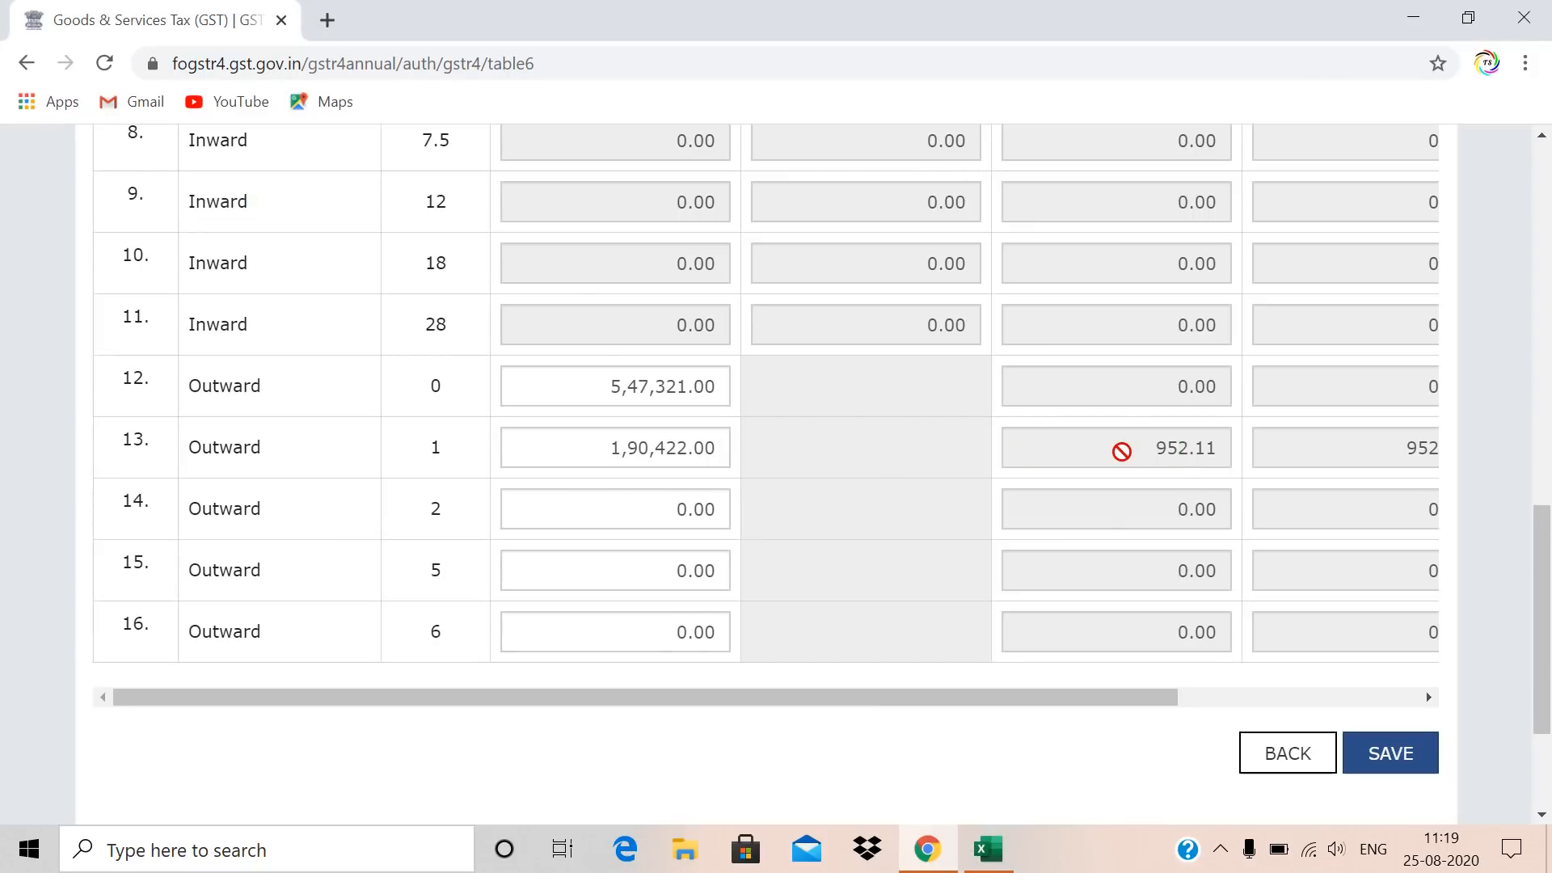
pyautogui.hotkey('alt', 'Tab')
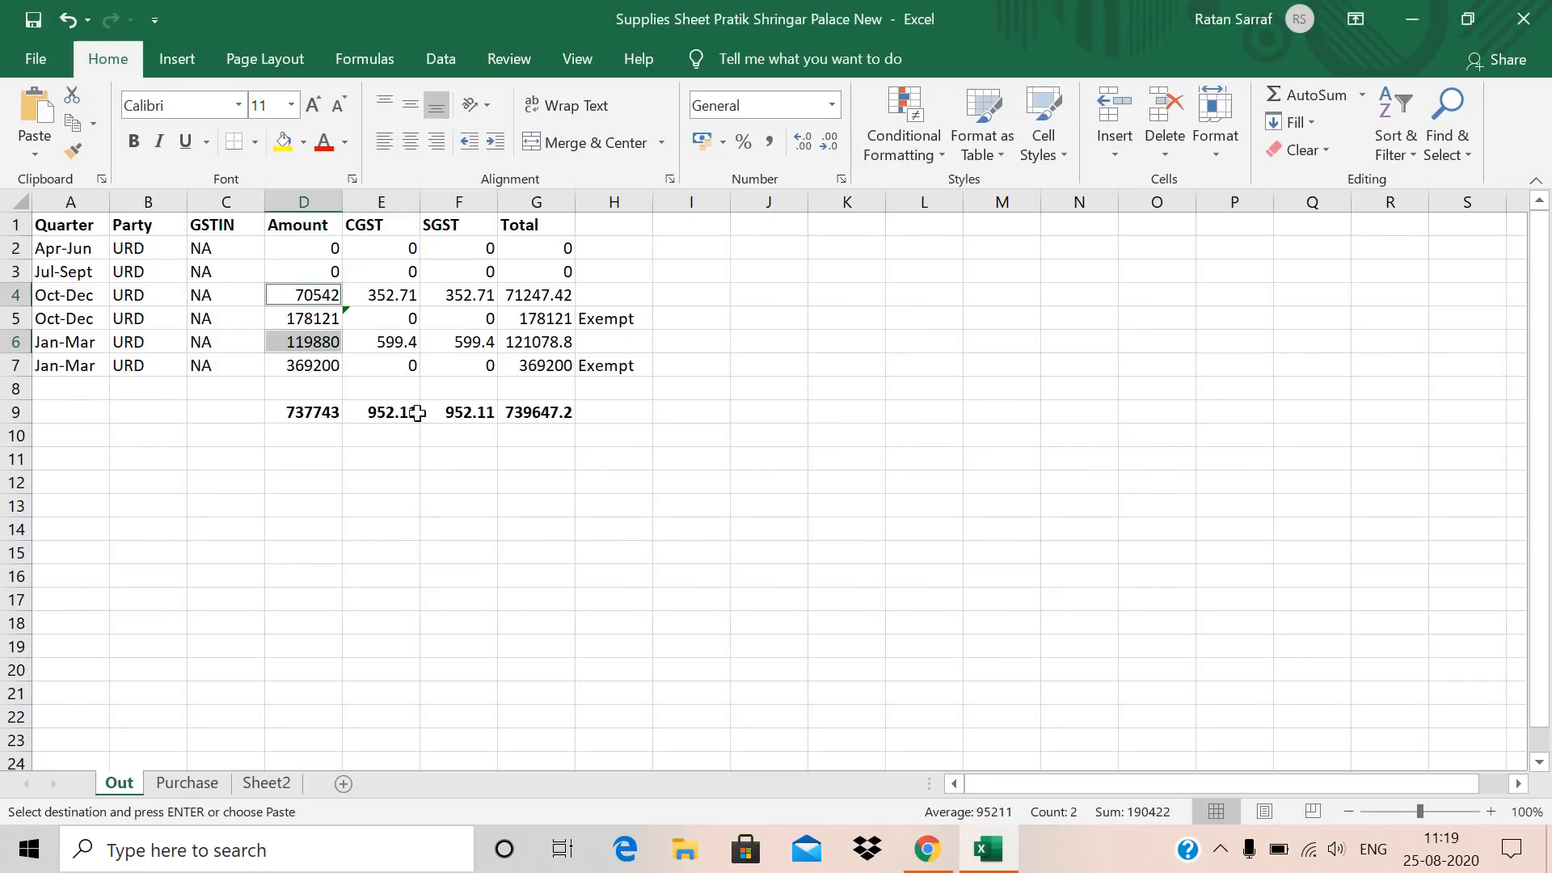
pyautogui.hotkey('alt', 'Tab')
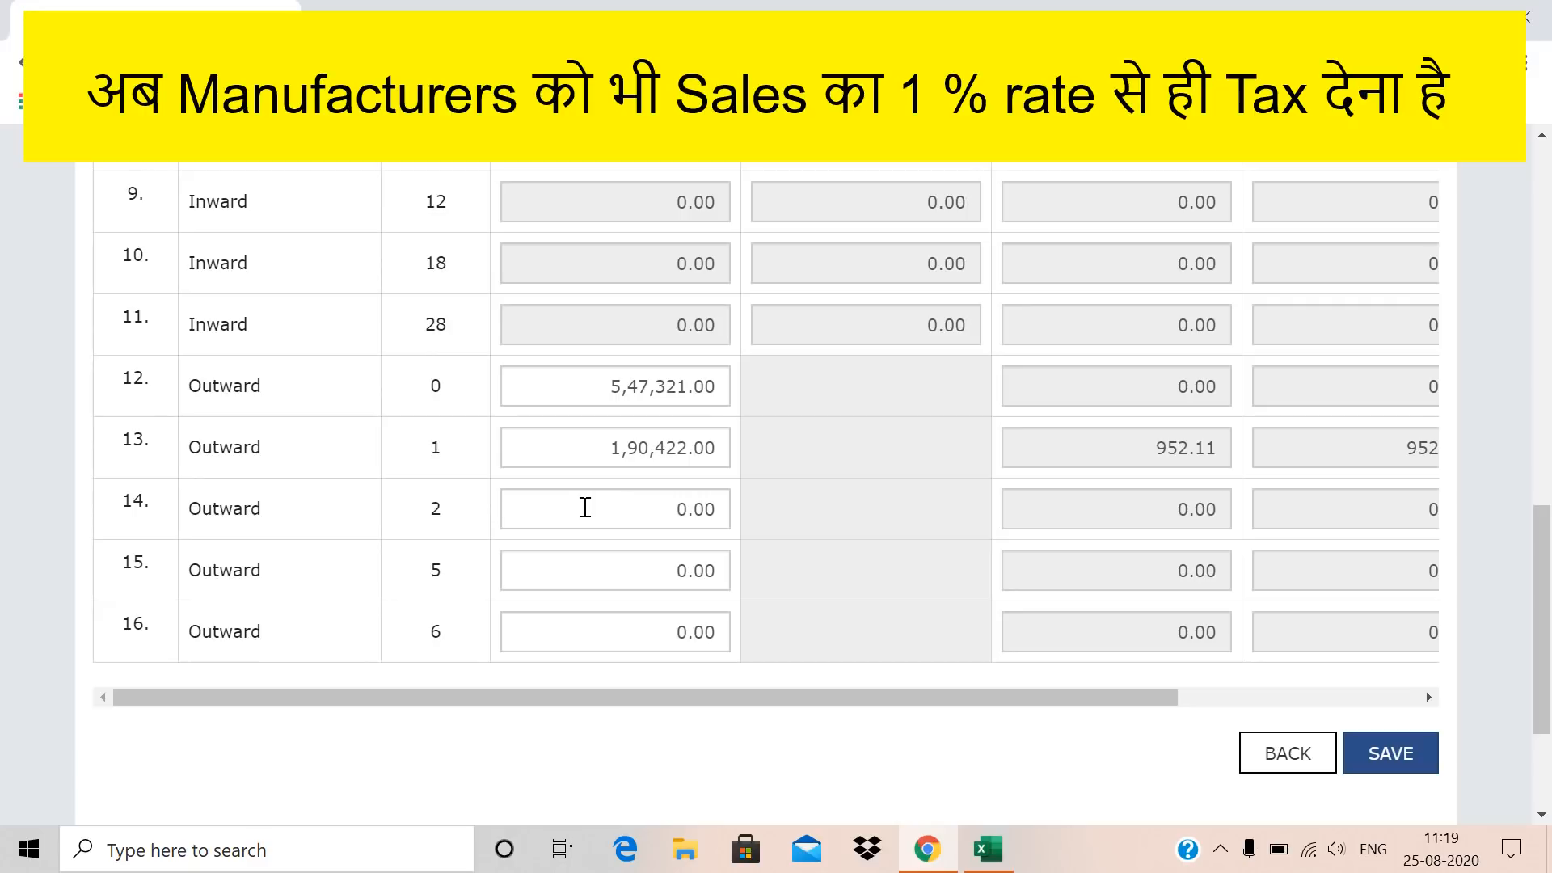
# Check the outward value field for the 5% rate, save table 6 and review its inward rows.
pyautogui.click(599, 579)
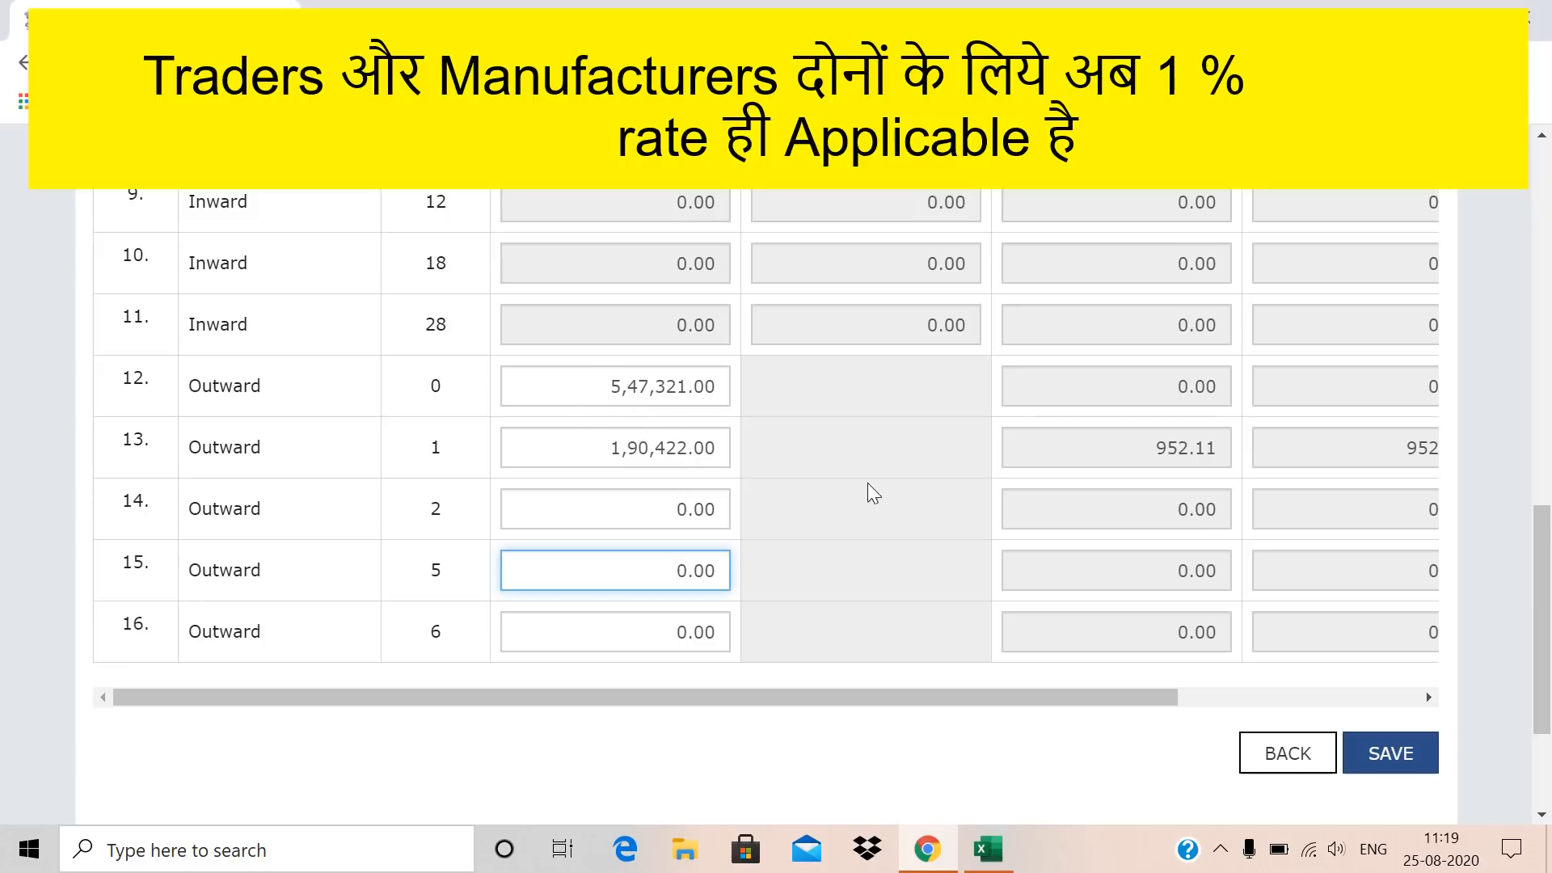
pyautogui.click(905, 528)
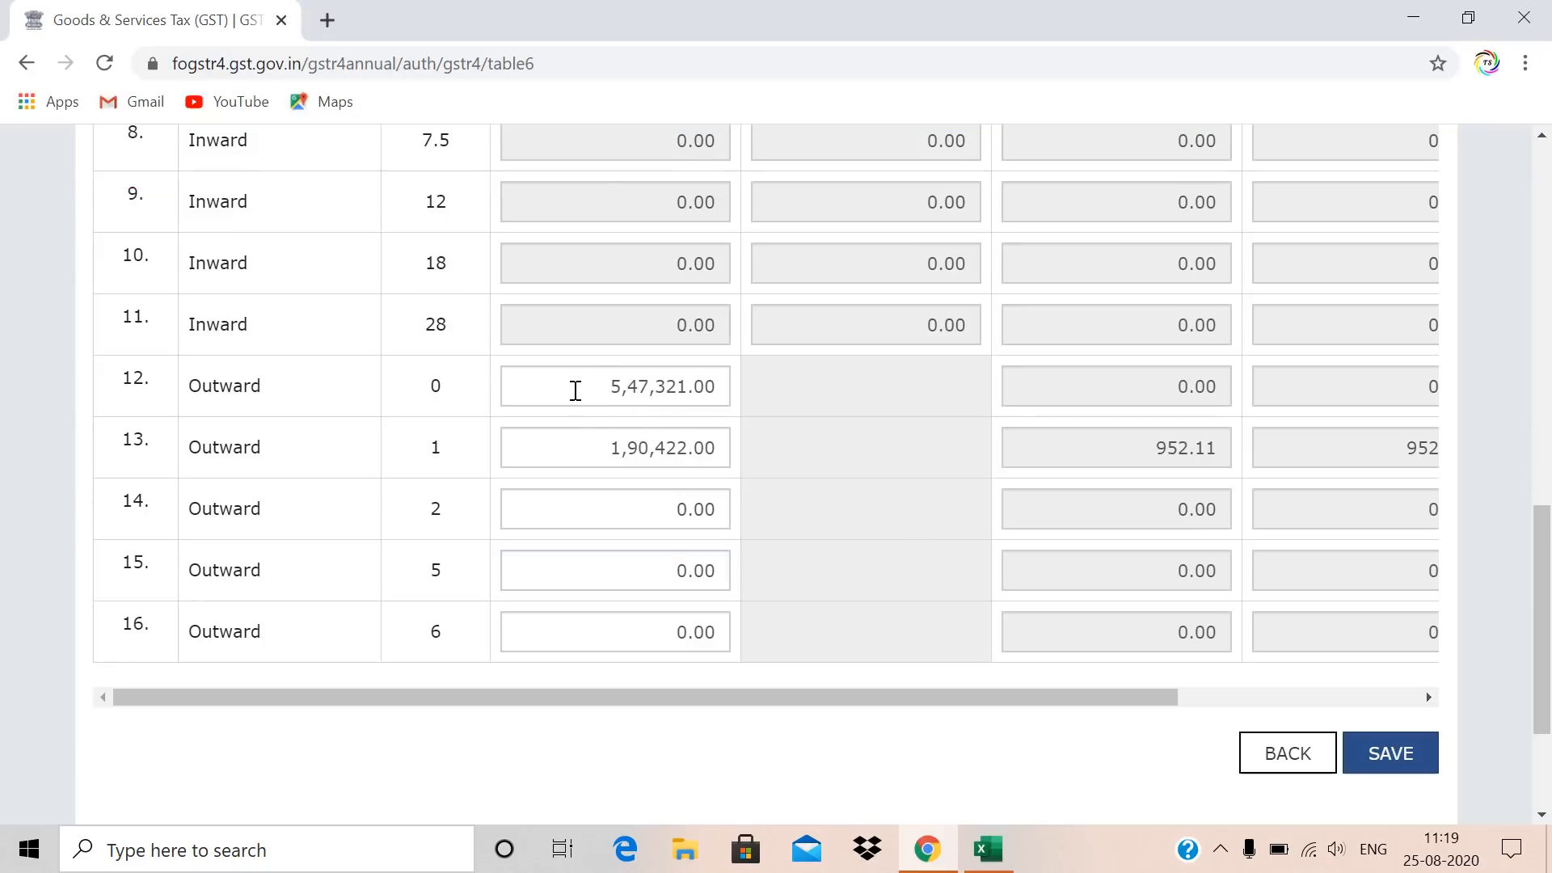
pyautogui.click(1391, 774)
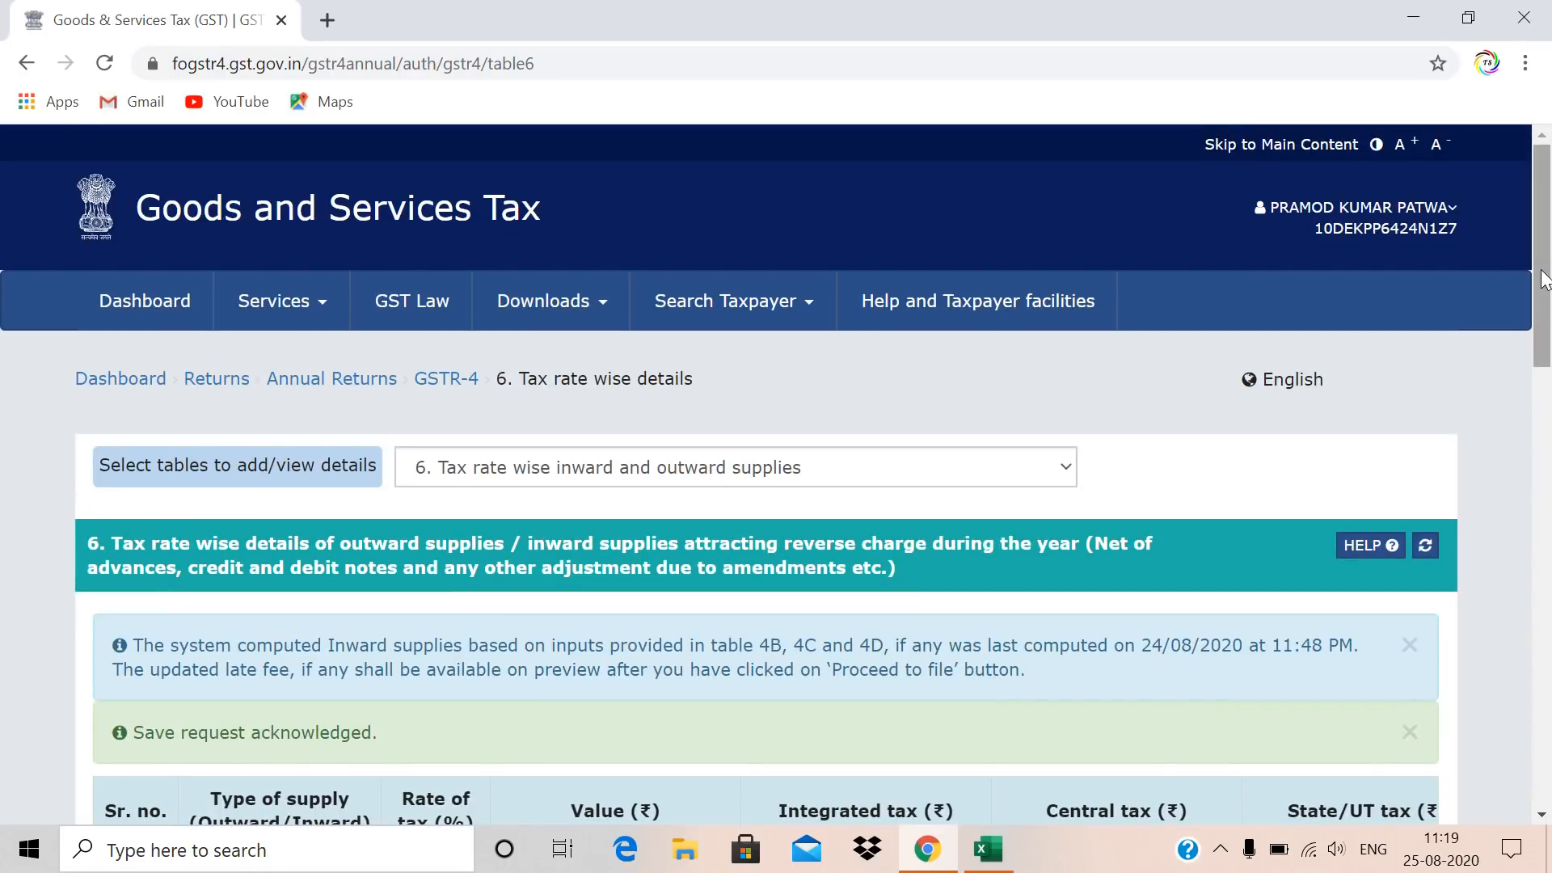
pyautogui.moveTo(1547, 302); pyautogui.dragTo(1548, 380)
pyautogui.scroll(-4, 1548, 388)
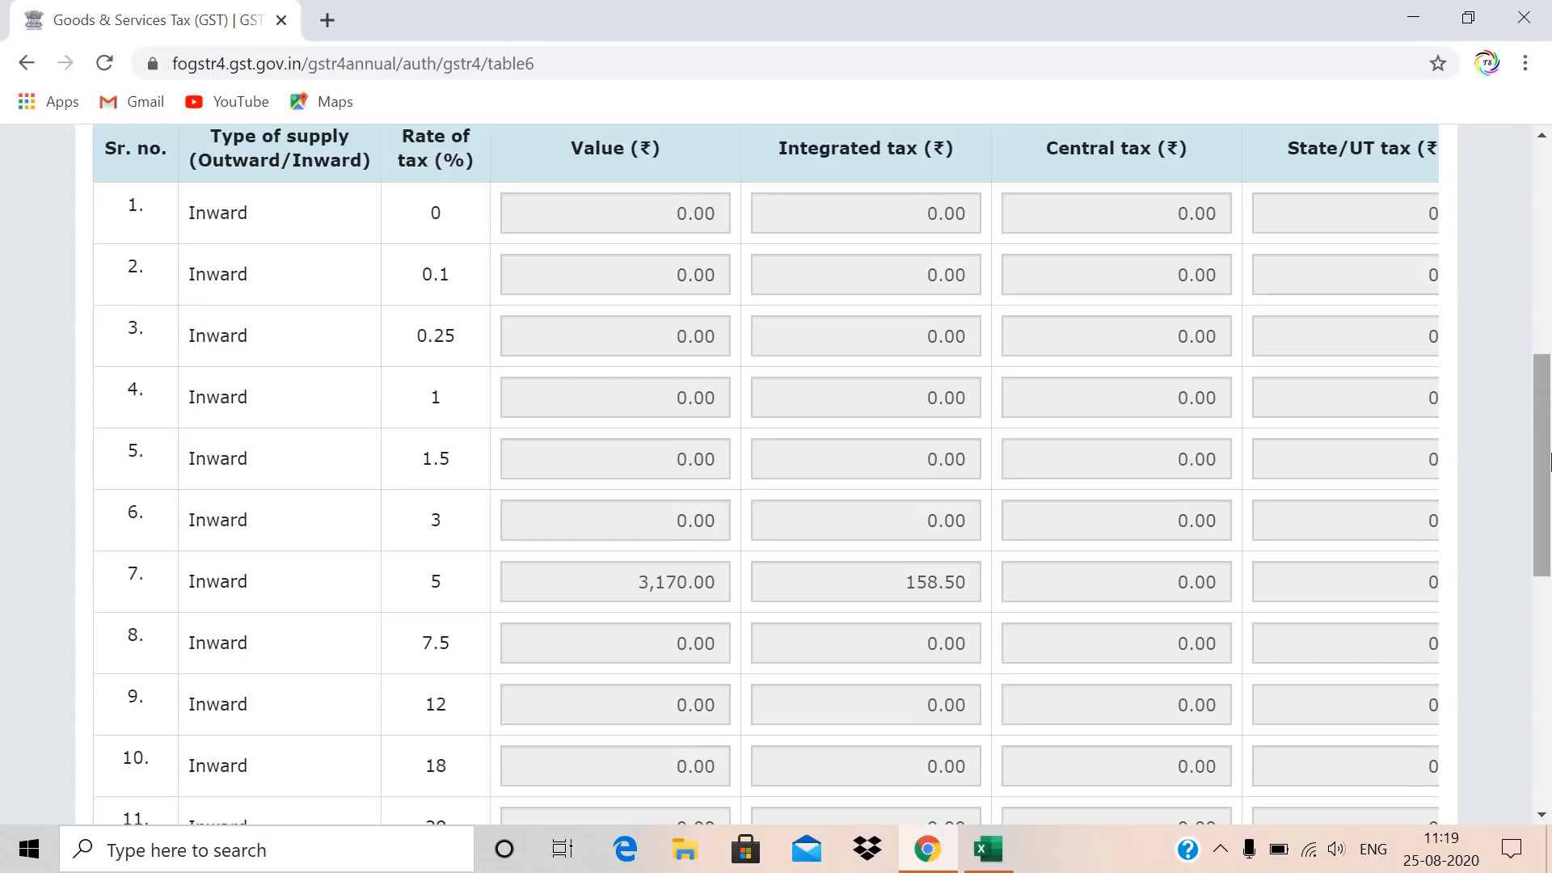
# Open table 7, TDS/TCS credit received, and check it for records.
pyautogui.scroll(6, 1548, 323)
pyautogui.scroll(1, 1549, 279)
pyautogui.click(934, 381)
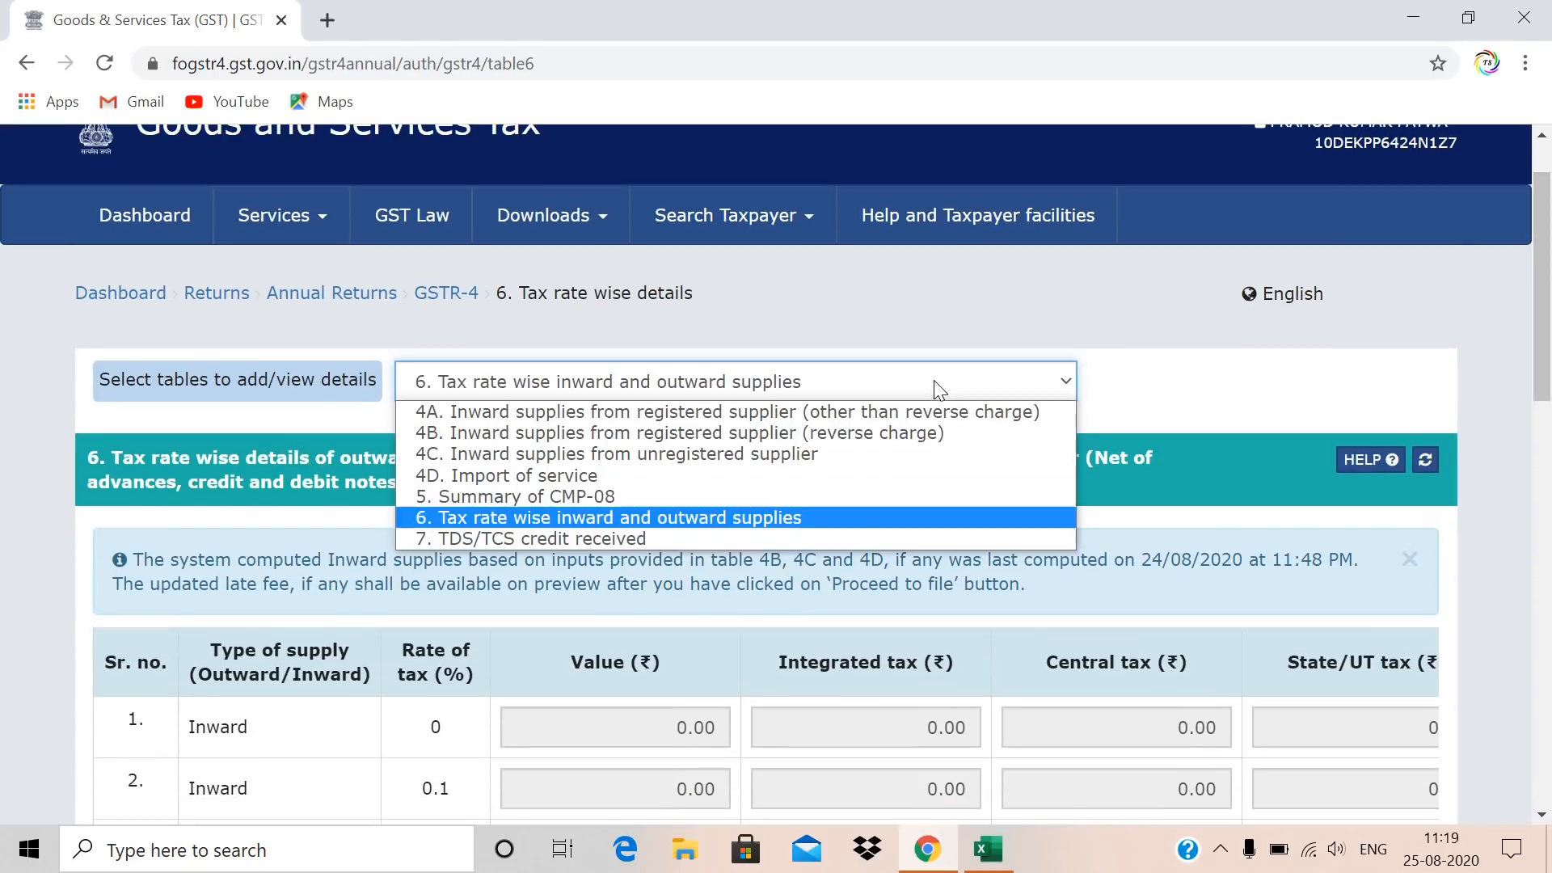
pyautogui.click(619, 543)
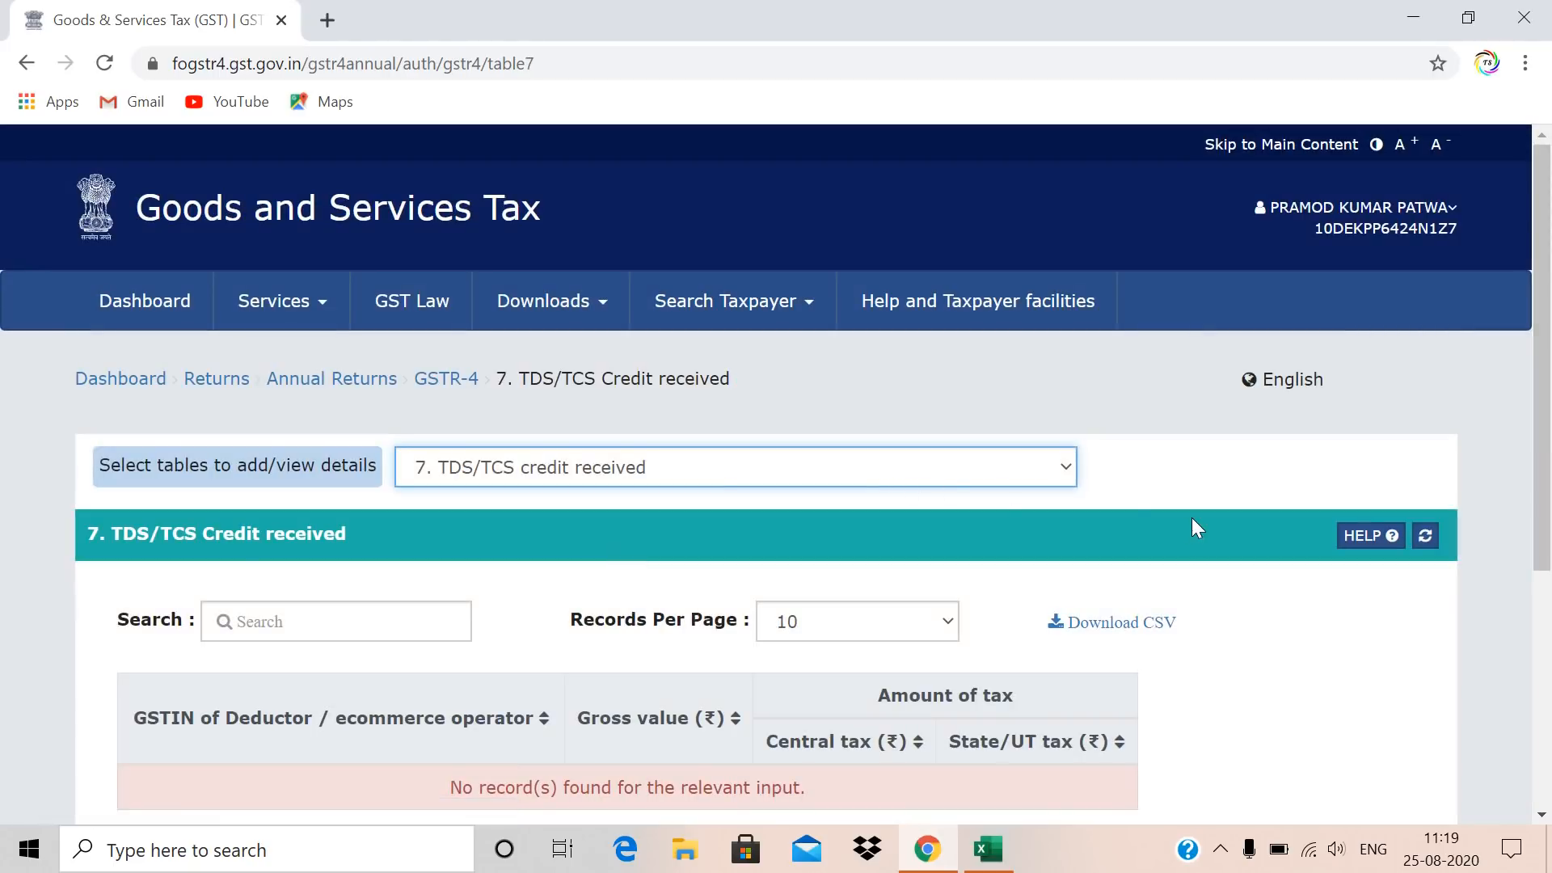
pyautogui.scroll(-3, 1548, 392)
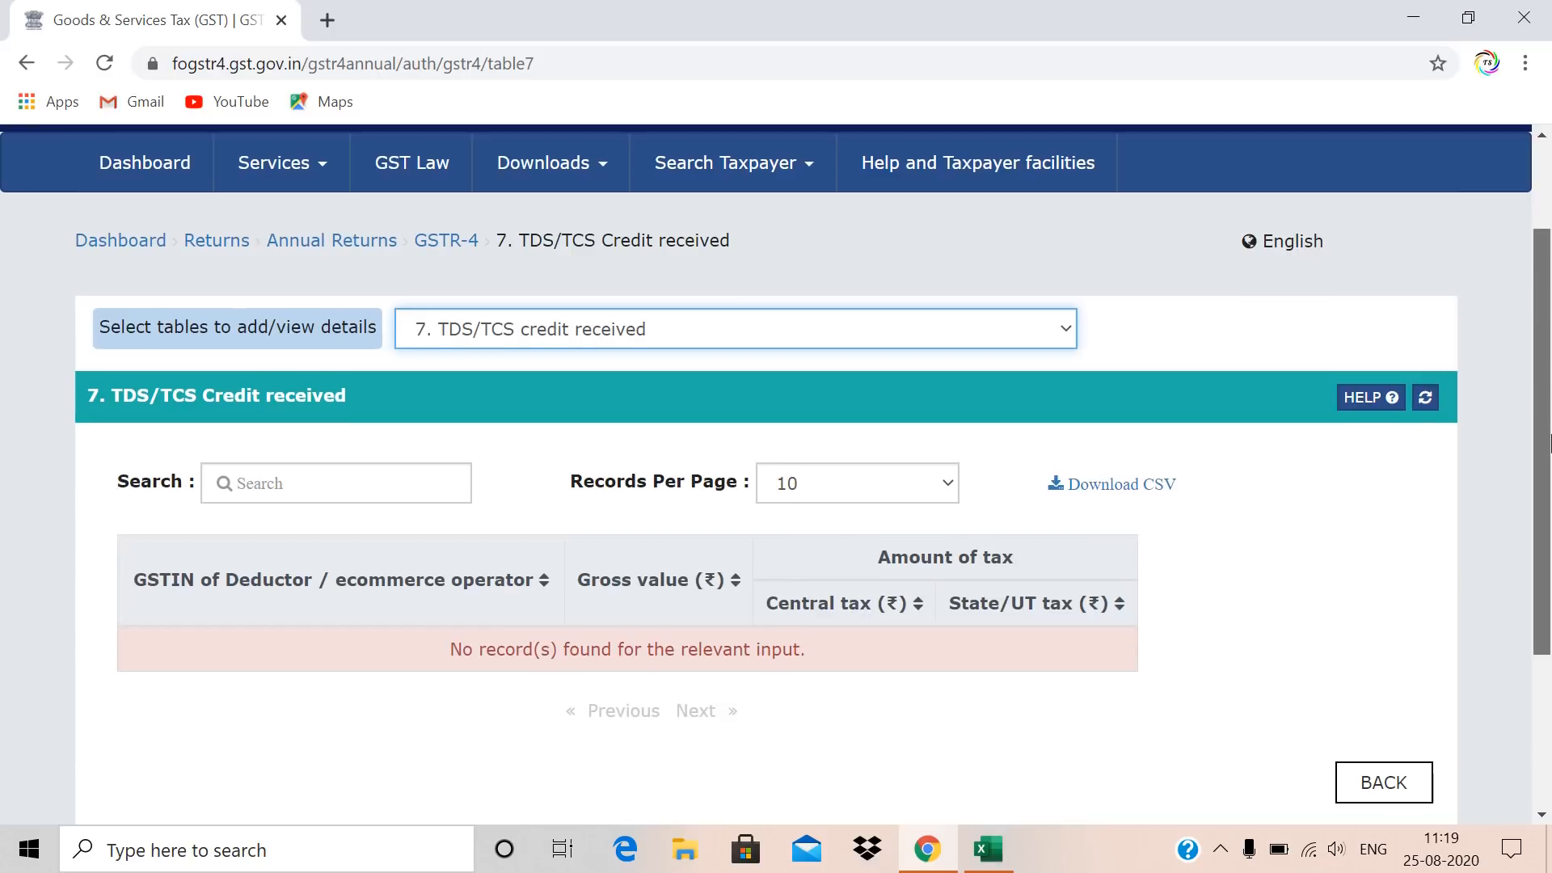
pyautogui.scroll(-3, 1548, 392)
pyautogui.scroll(1, 1385, 481)
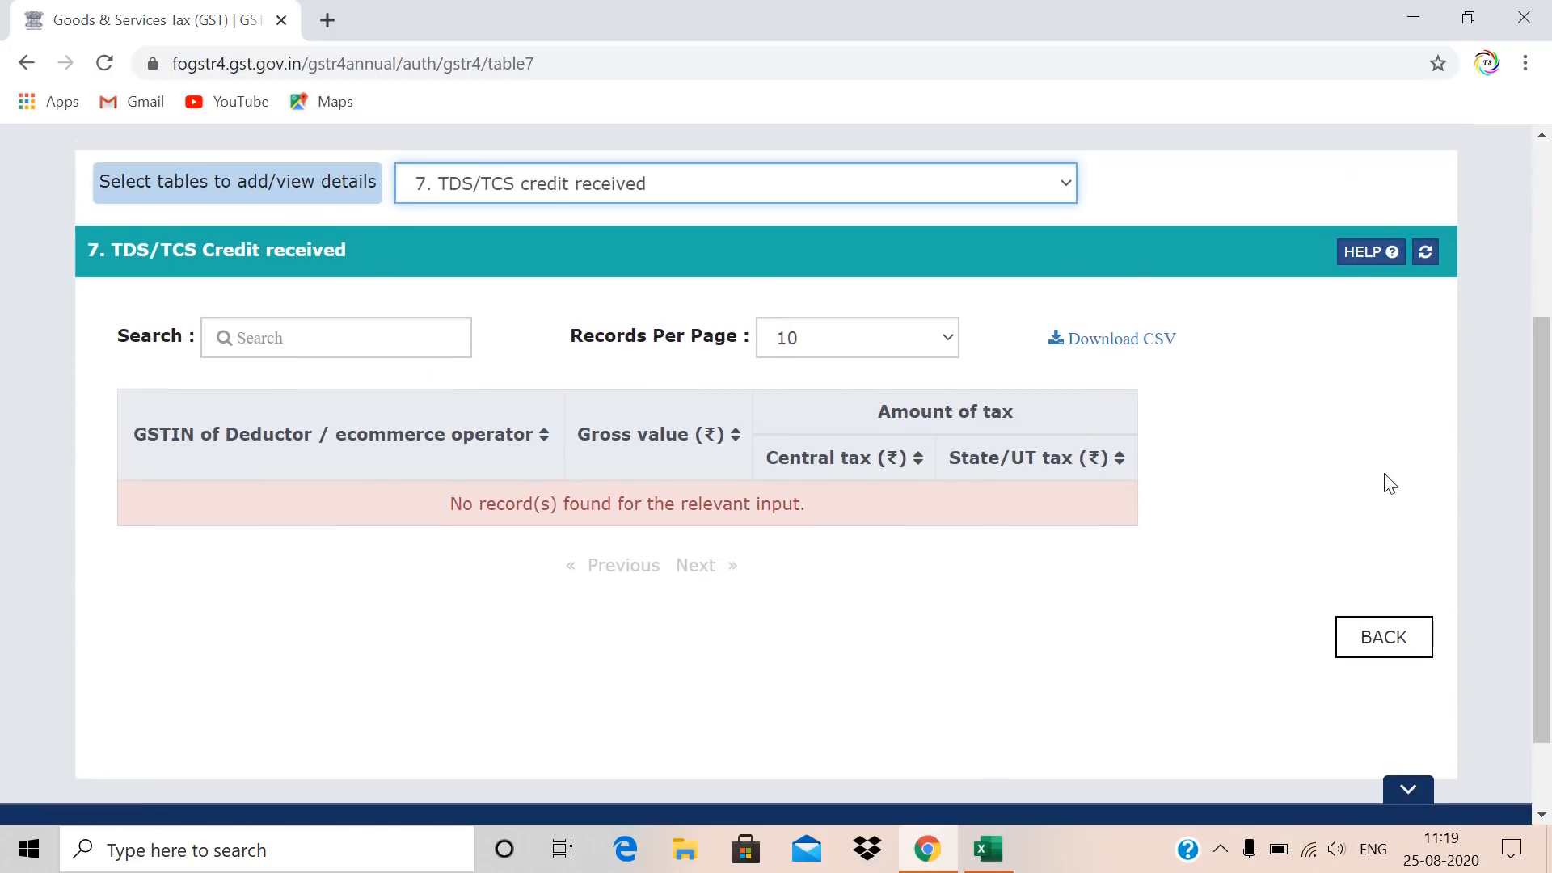
# Return to the GSTR-4 overview page and proceed to file to make the 2019-20 return ready for filing.
pyautogui.click(1376, 635)
pyautogui.scroll(-1, 1548, 442)
pyautogui.moveTo(1549, 442); pyautogui.dragTo(1549, 598)
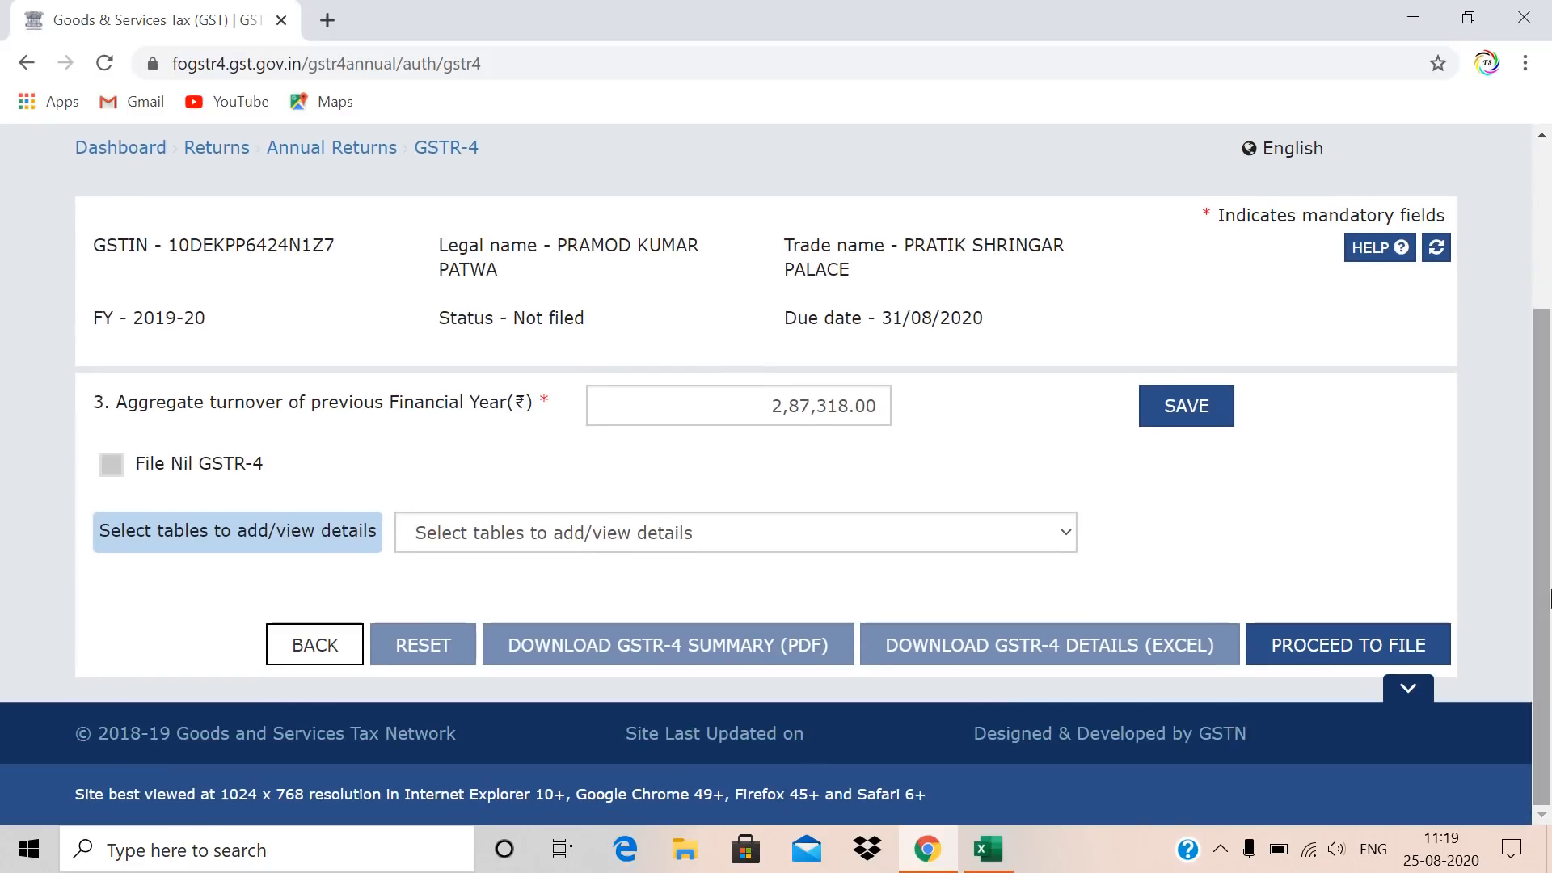
pyautogui.moveTo(1549, 598)
pyautogui.mouseDown()
pyautogui.moveTo(1549, 494)
pyautogui.moveTo(1549, 593)
pyautogui.mouseUp()
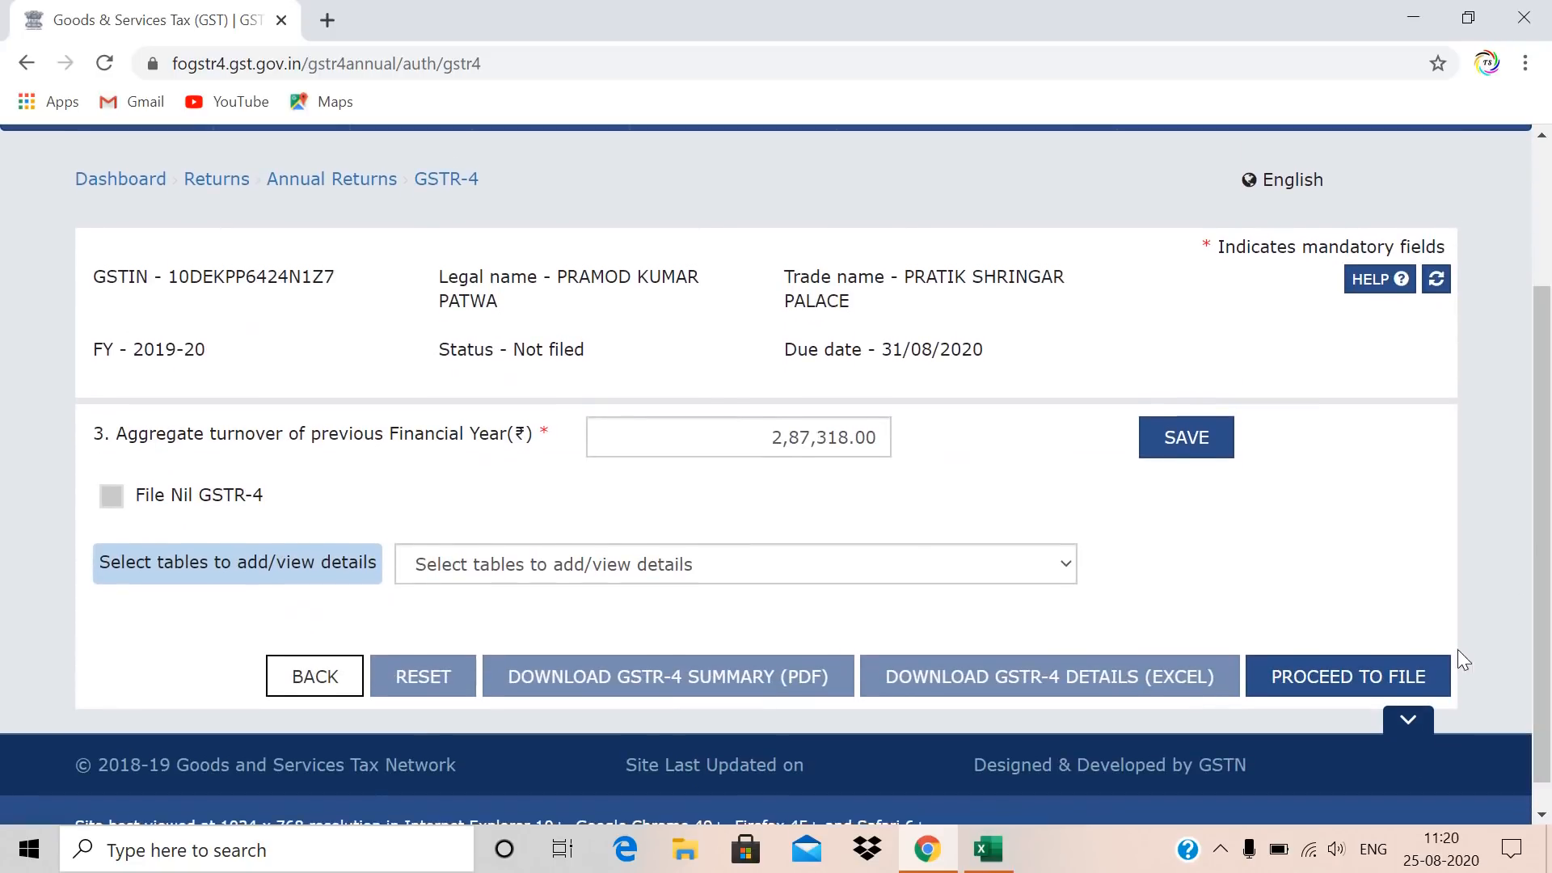
pyautogui.click(1319, 683)
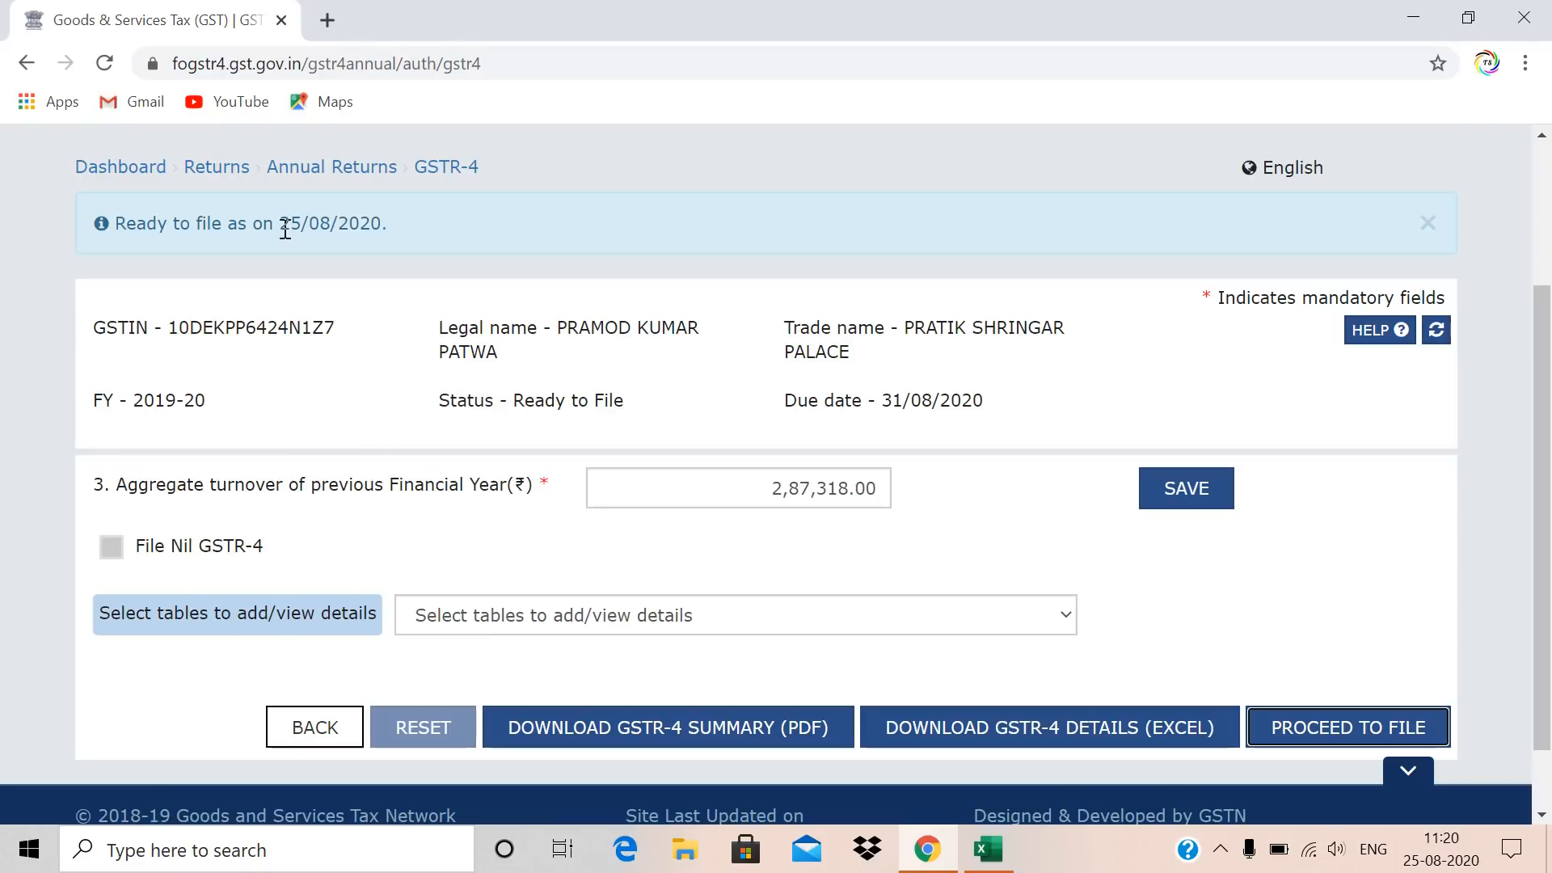
# Proceed to file again and review the Form GSTR-4 preview from the taxpayer details through table 7.
pyautogui.scroll(-2, 1391, 608)
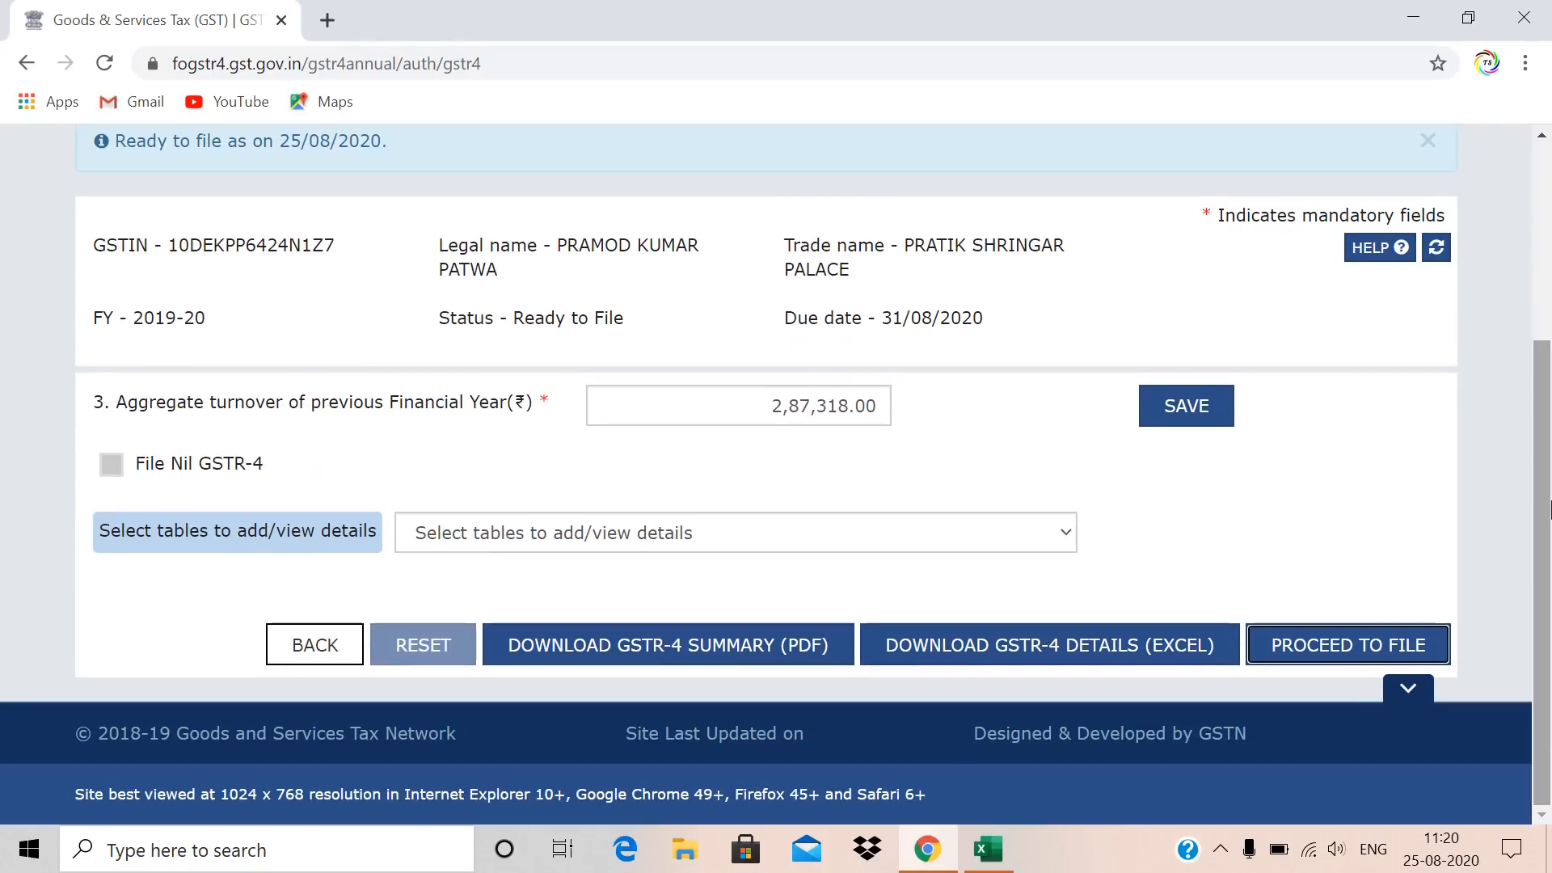
pyautogui.click(1318, 655)
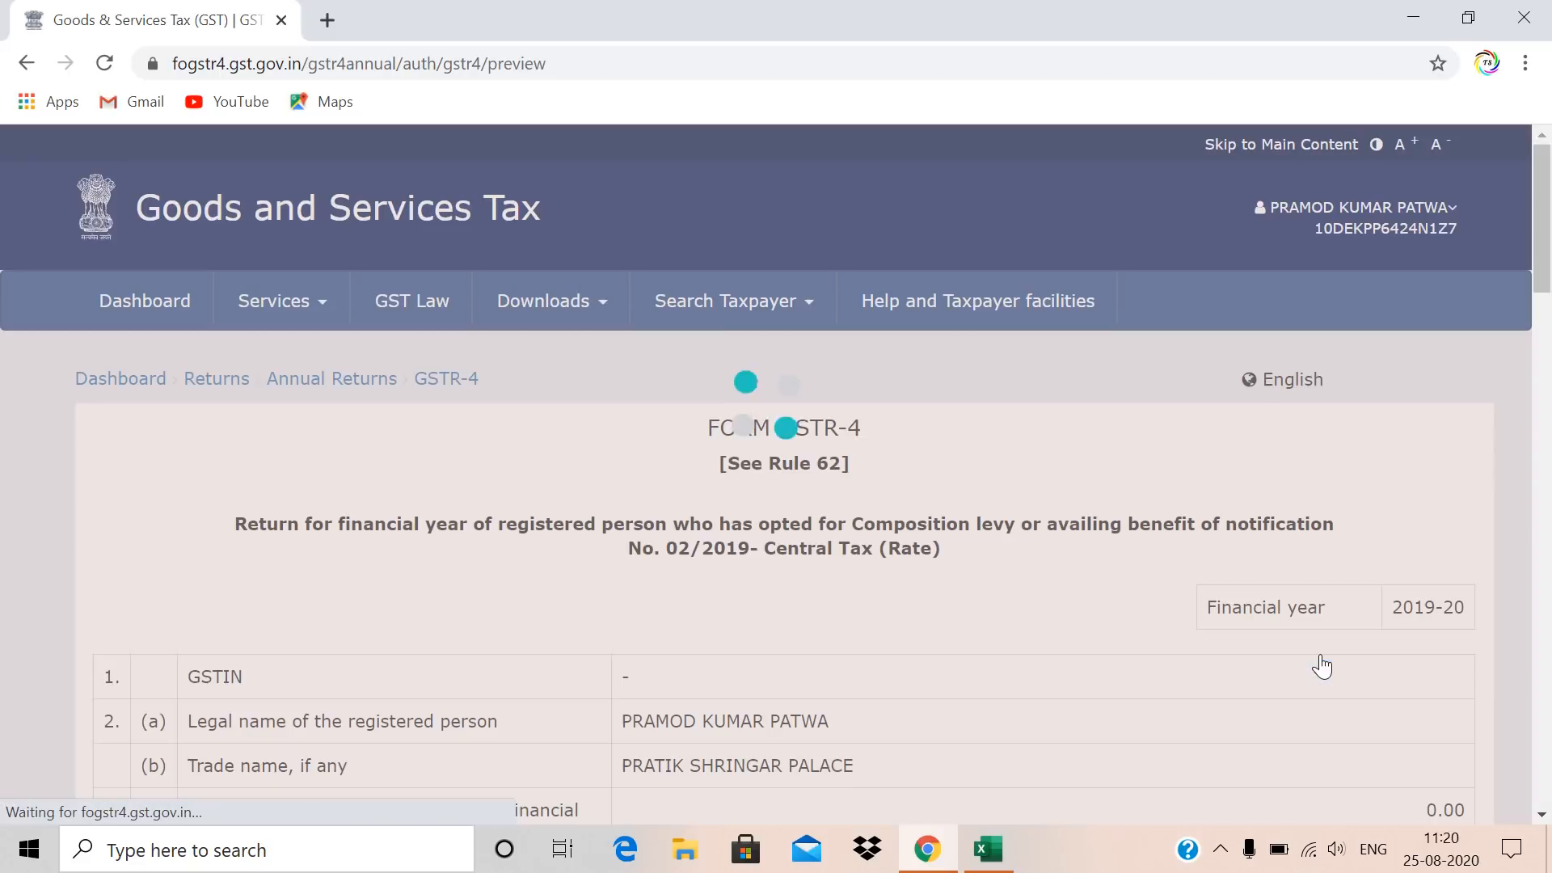
pyautogui.moveTo(1545, 190); pyautogui.dragTo(1548, 269)
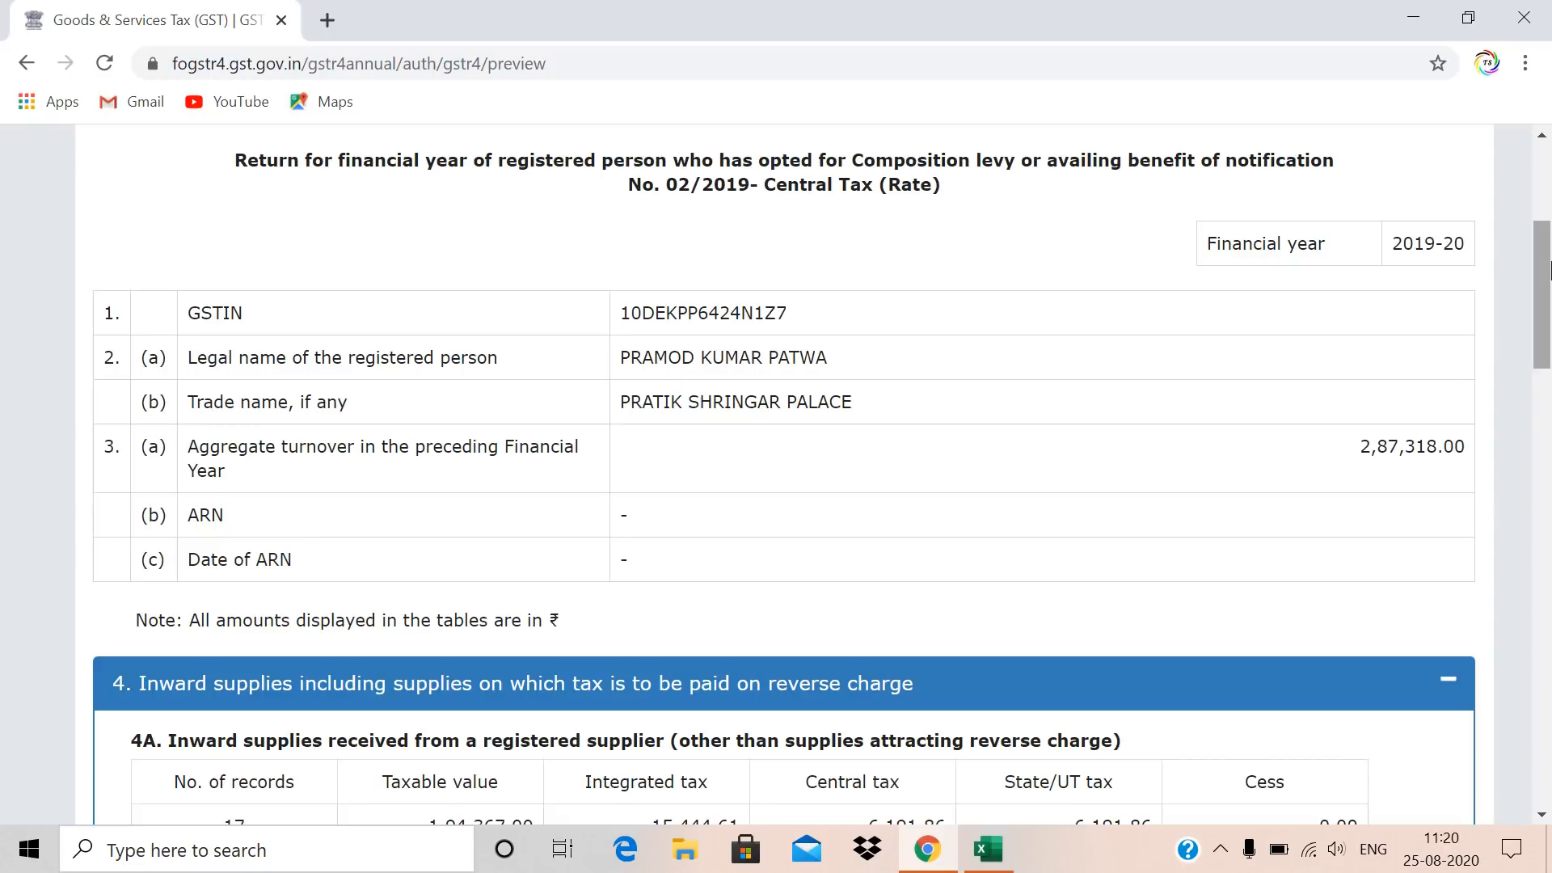
pyautogui.moveTo(1548, 269); pyautogui.dragTo(1549, 664)
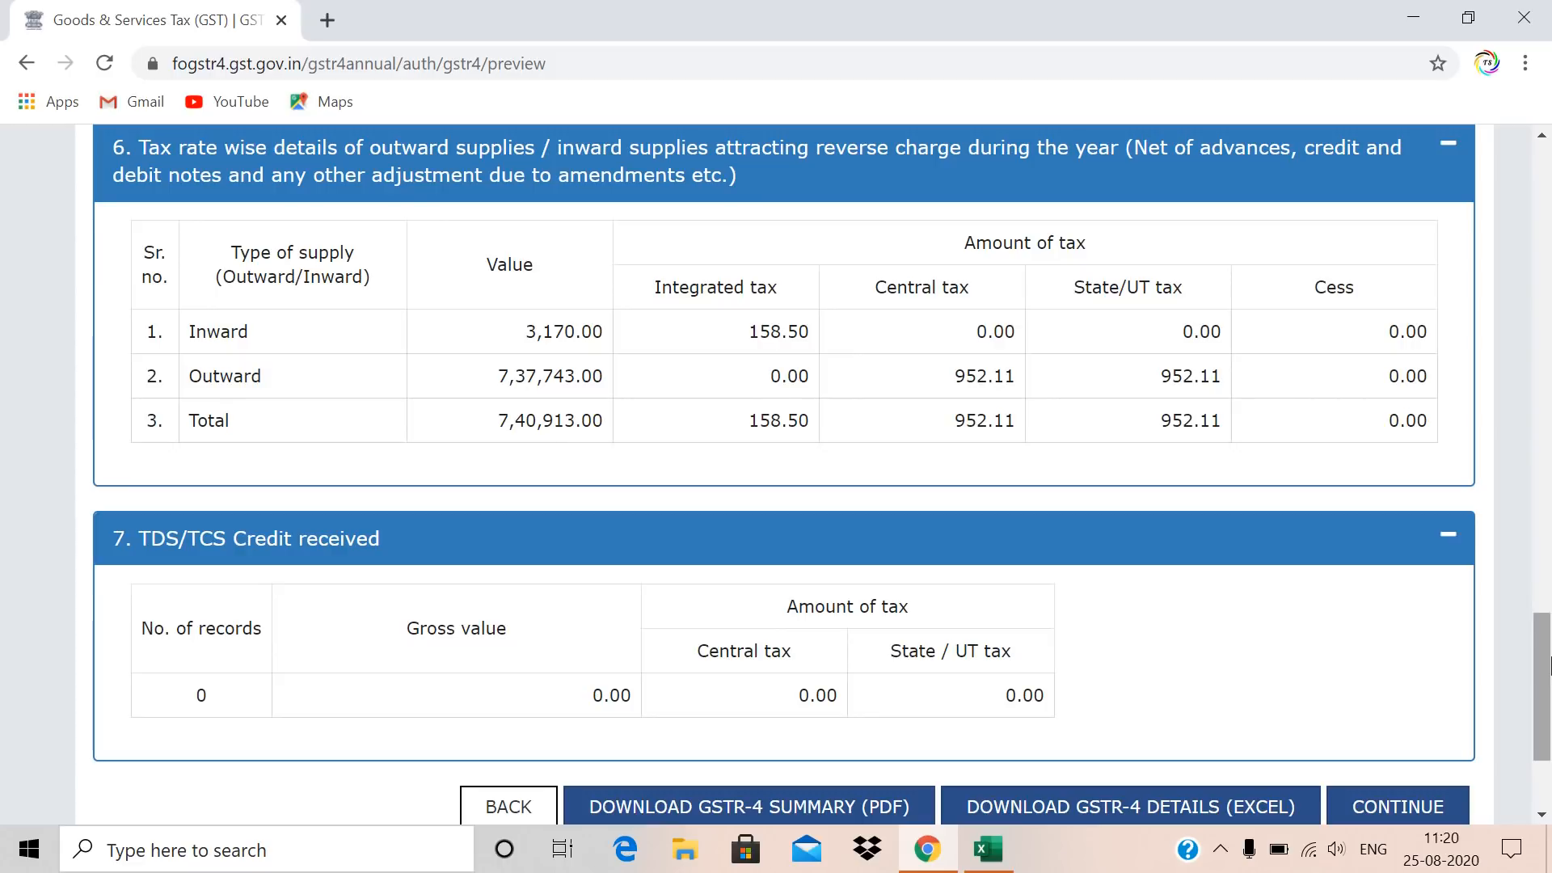
pyautogui.scroll(-3, 1548, 664)
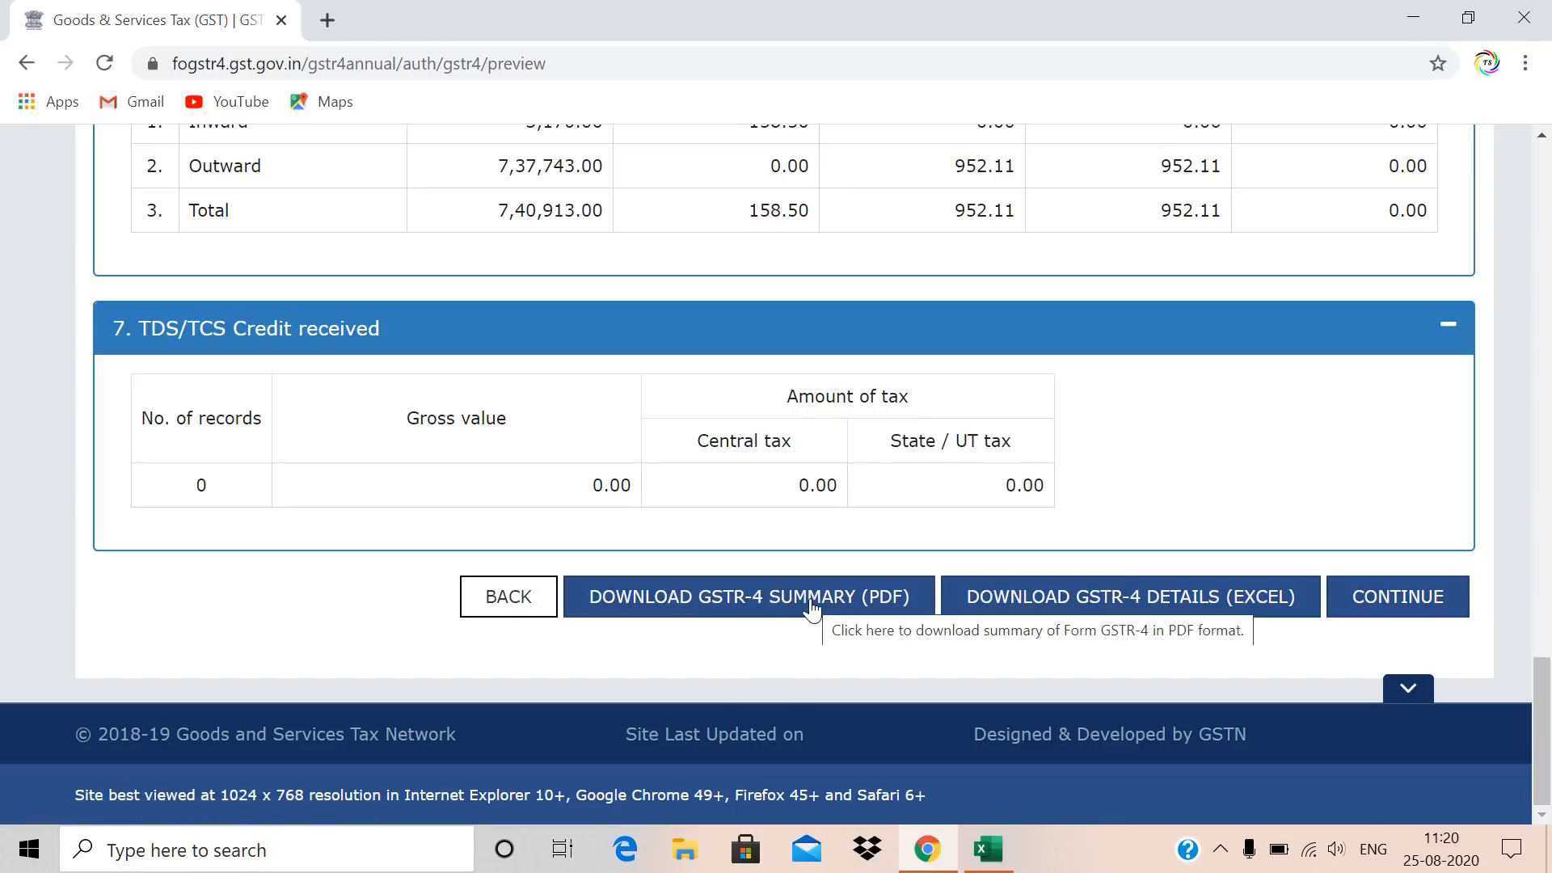
# Continue to table 8 and review the cash ledger balance and all Payment of tax columns.
pyautogui.click(1399, 608)
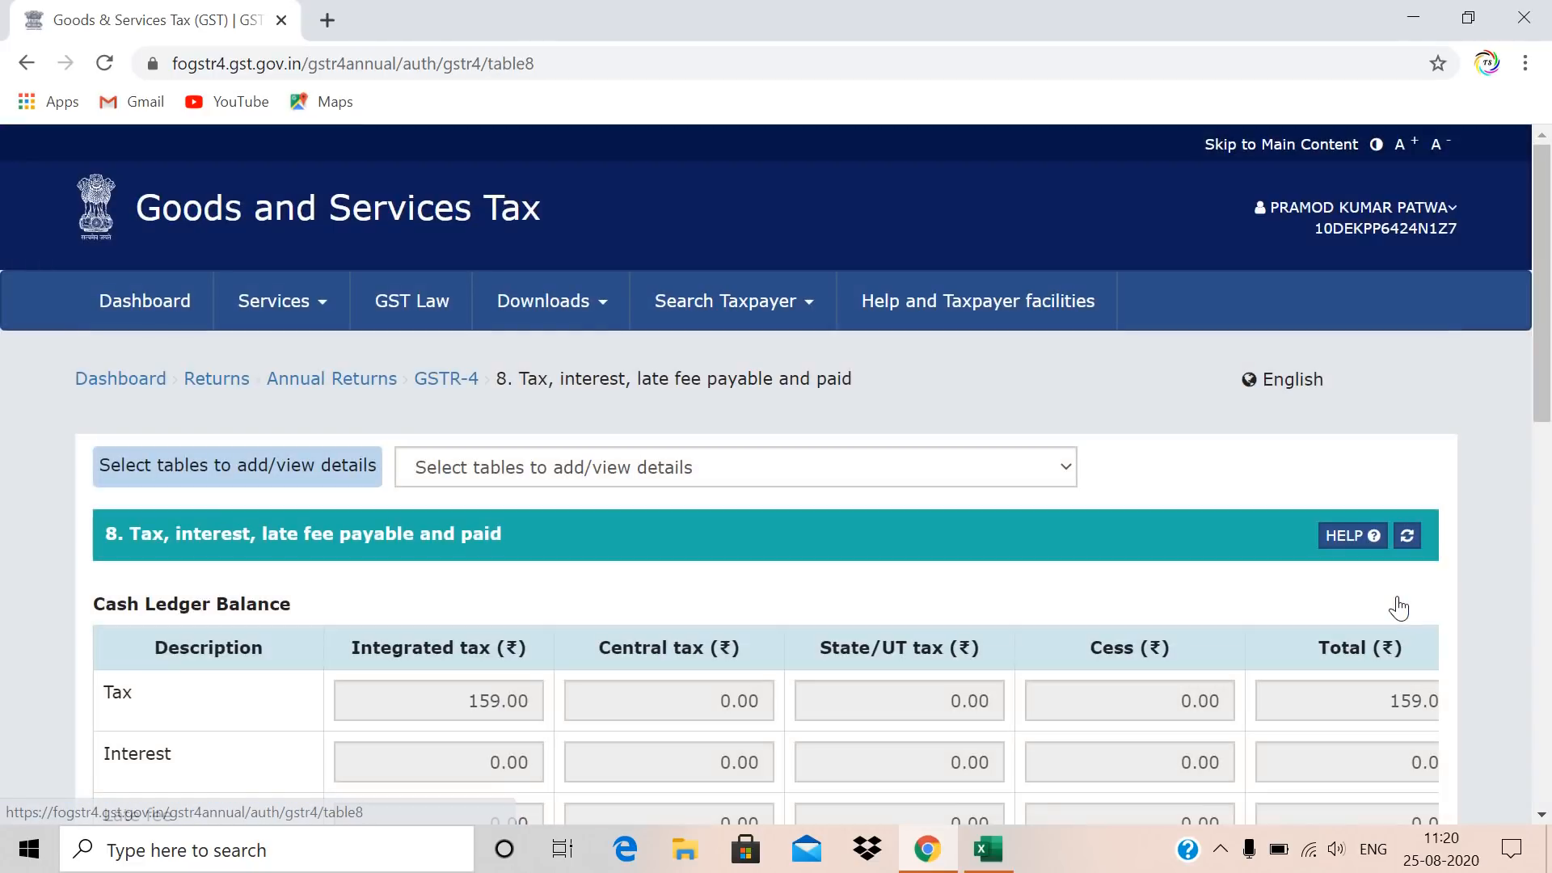
pyautogui.moveTo(1547, 286); pyautogui.dragTo(1549, 364)
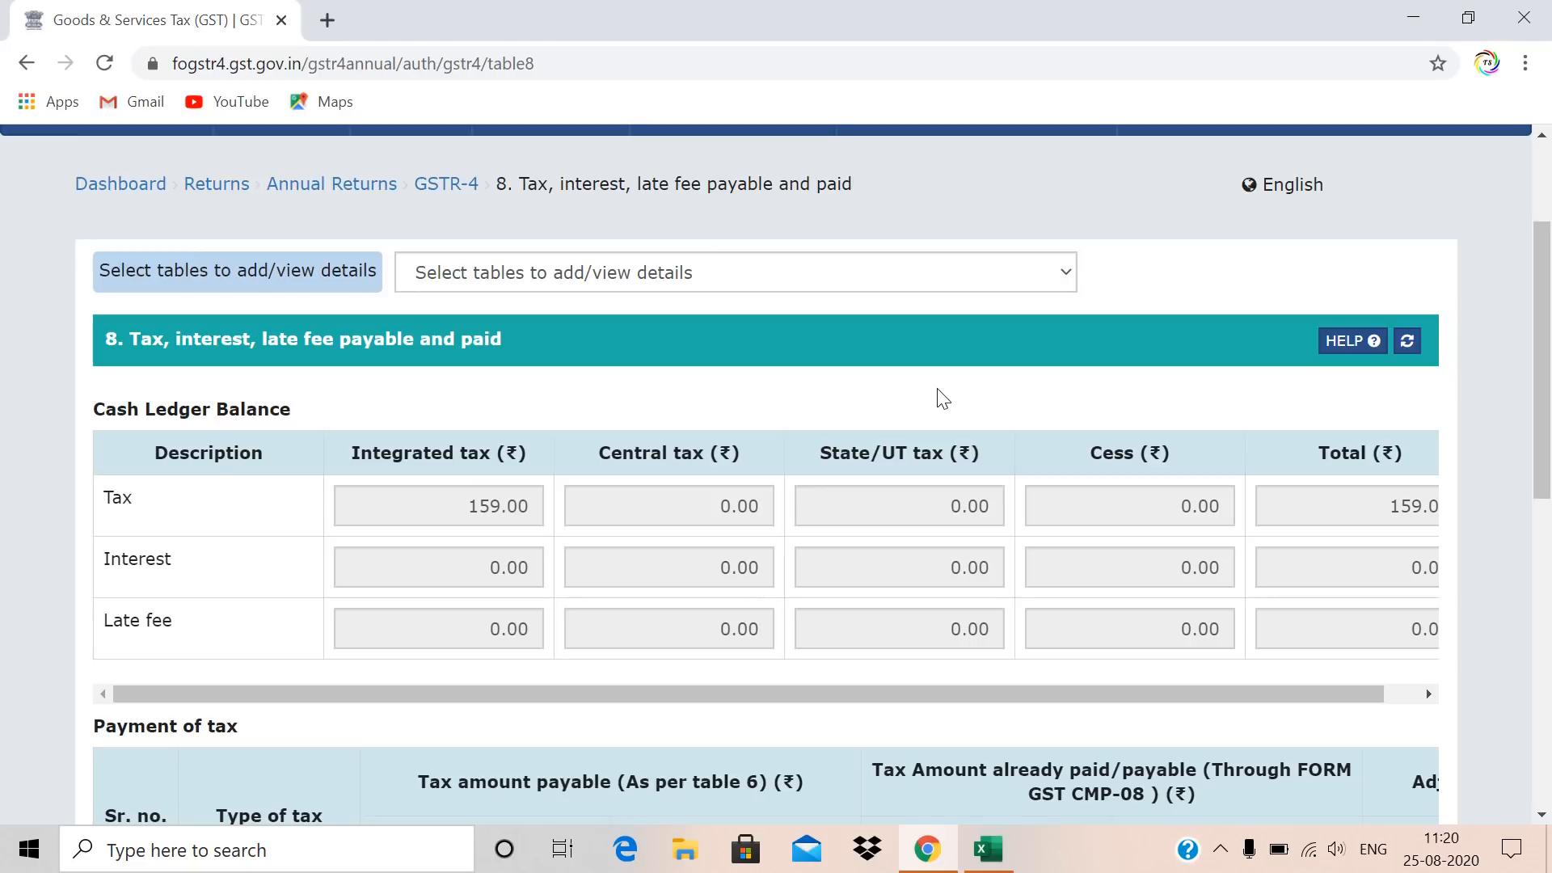
pyautogui.scroll(-2, 1548, 404)
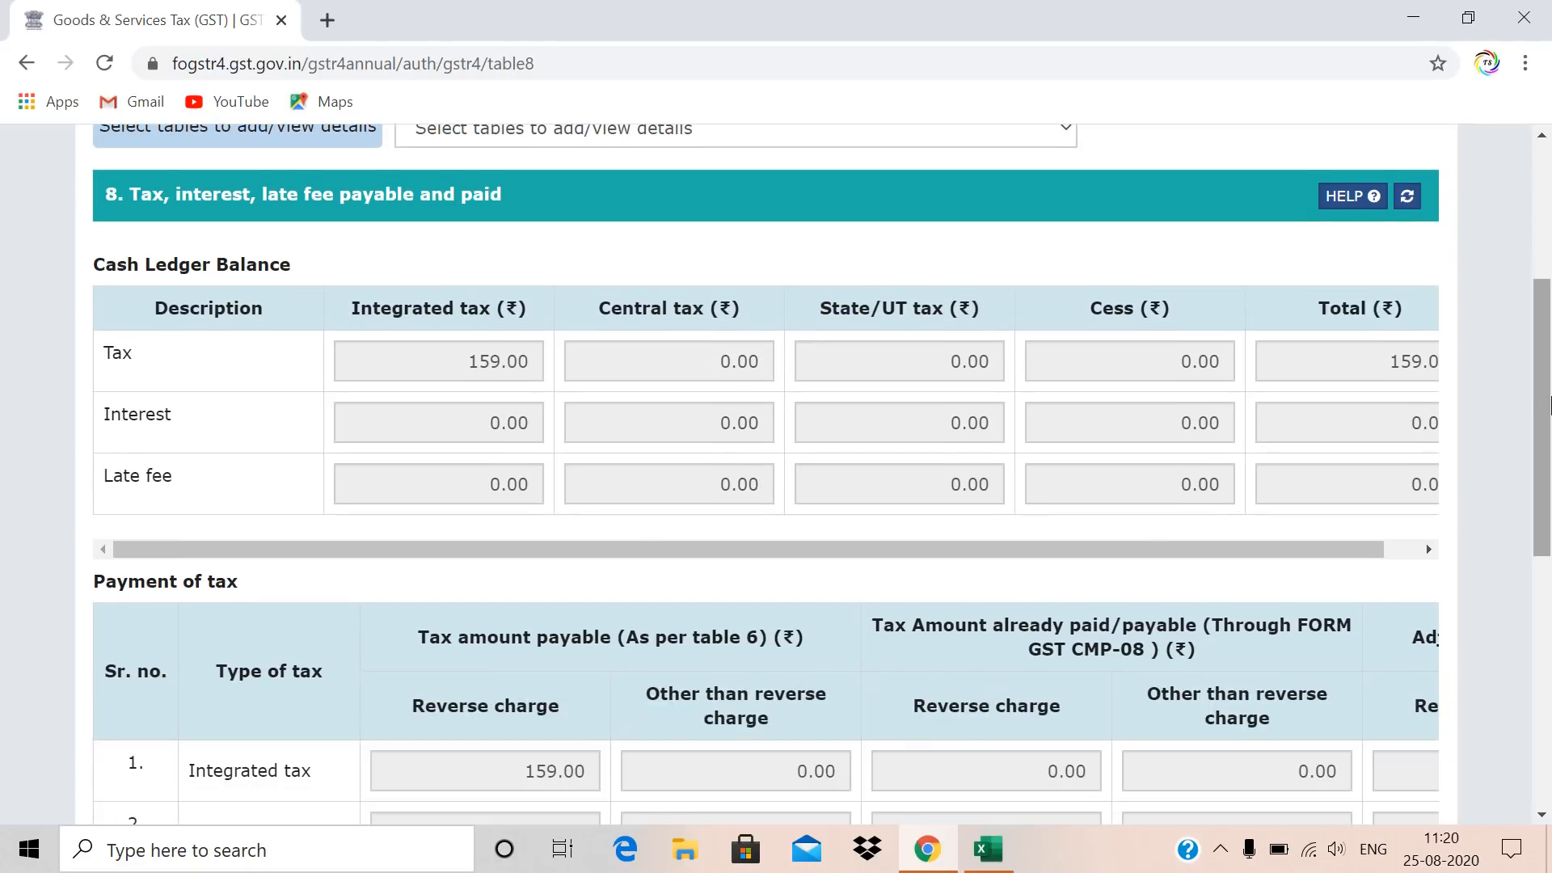
pyautogui.scroll(-4, 1549, 404)
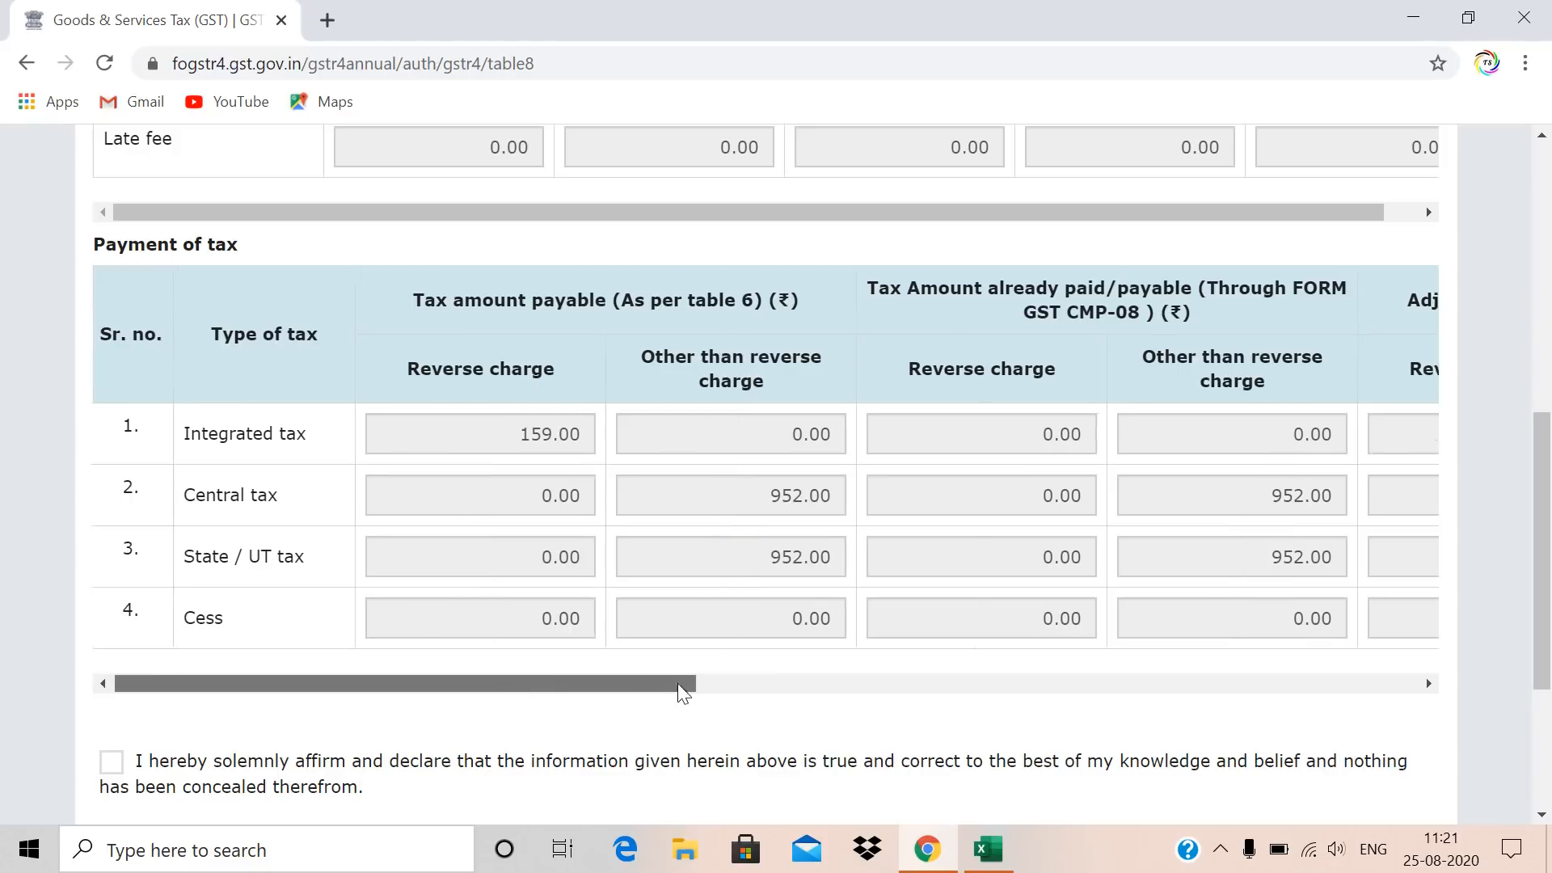
pyautogui.moveTo(678, 682); pyautogui.dragTo(918, 690)
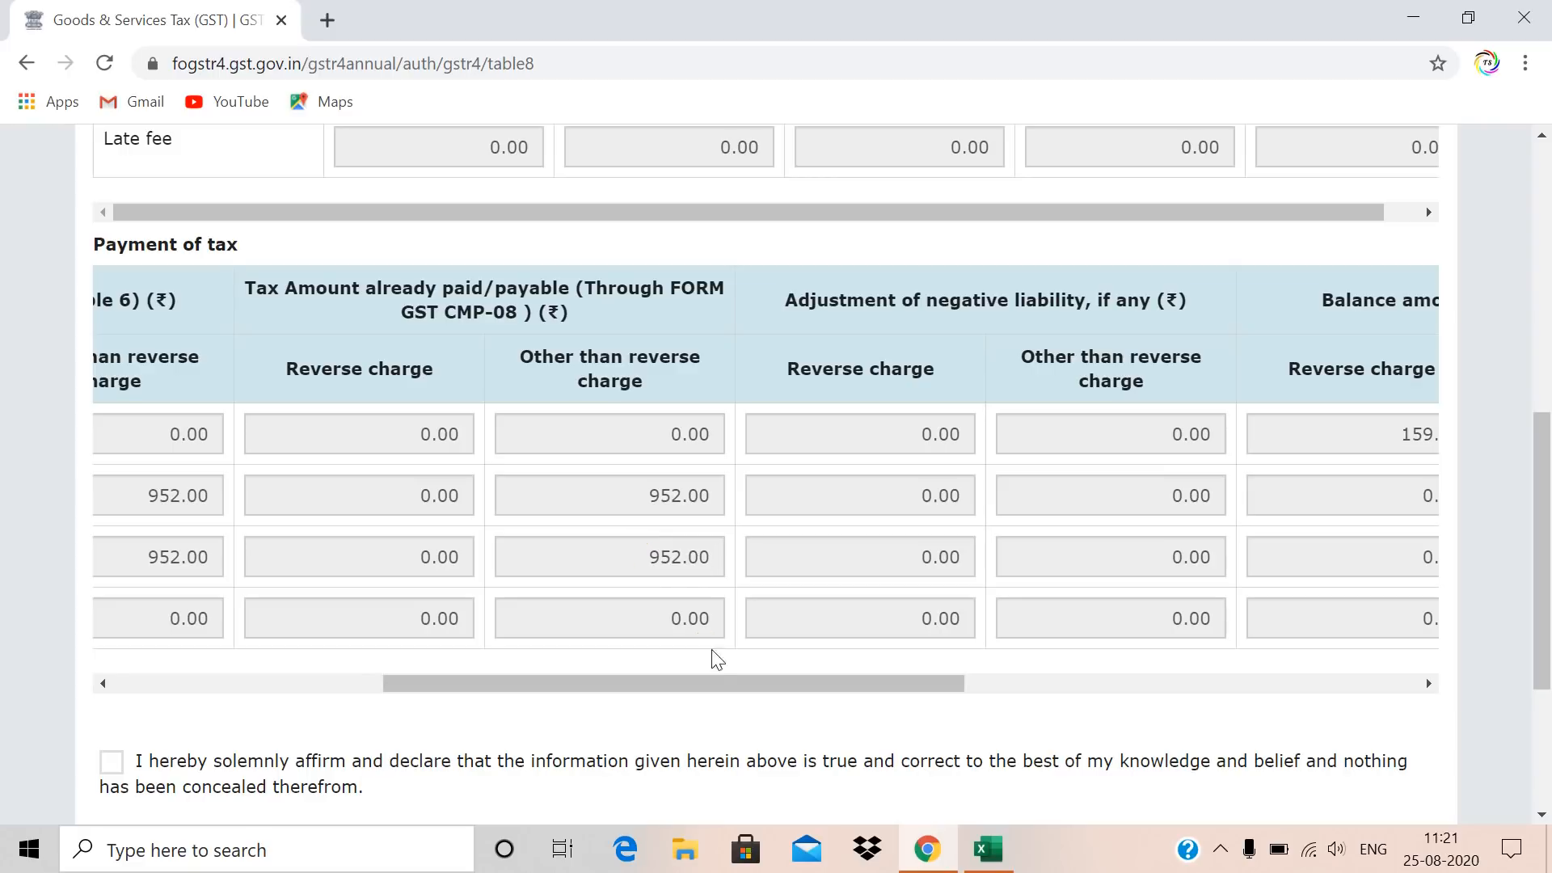
pyautogui.moveTo(718, 681); pyautogui.dragTo(554, 665)
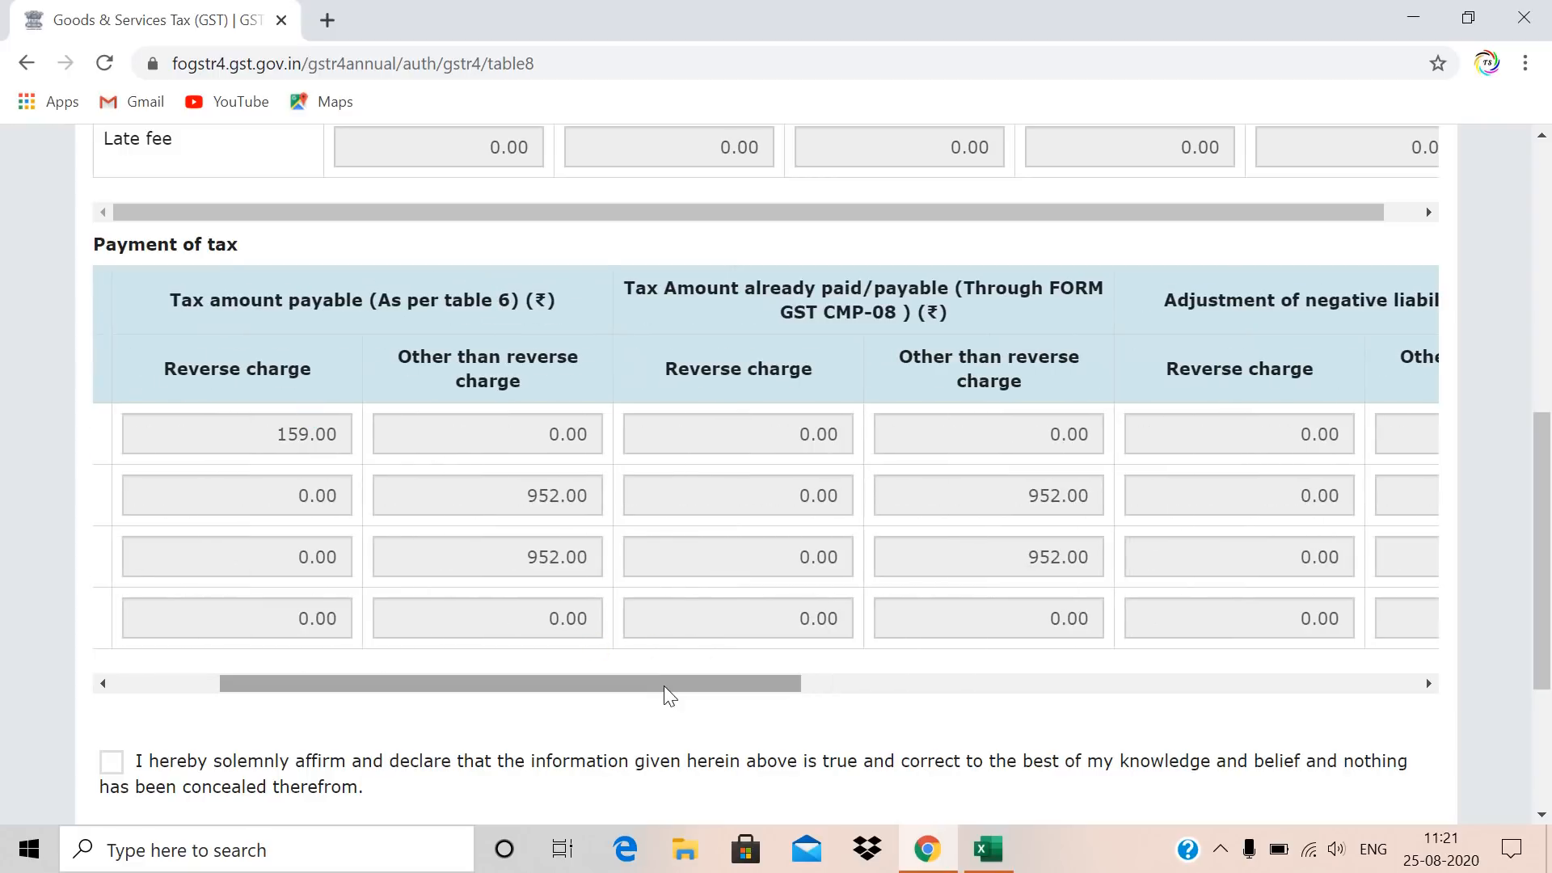
pyautogui.moveTo(744, 691); pyautogui.dragTo(1422, 691)
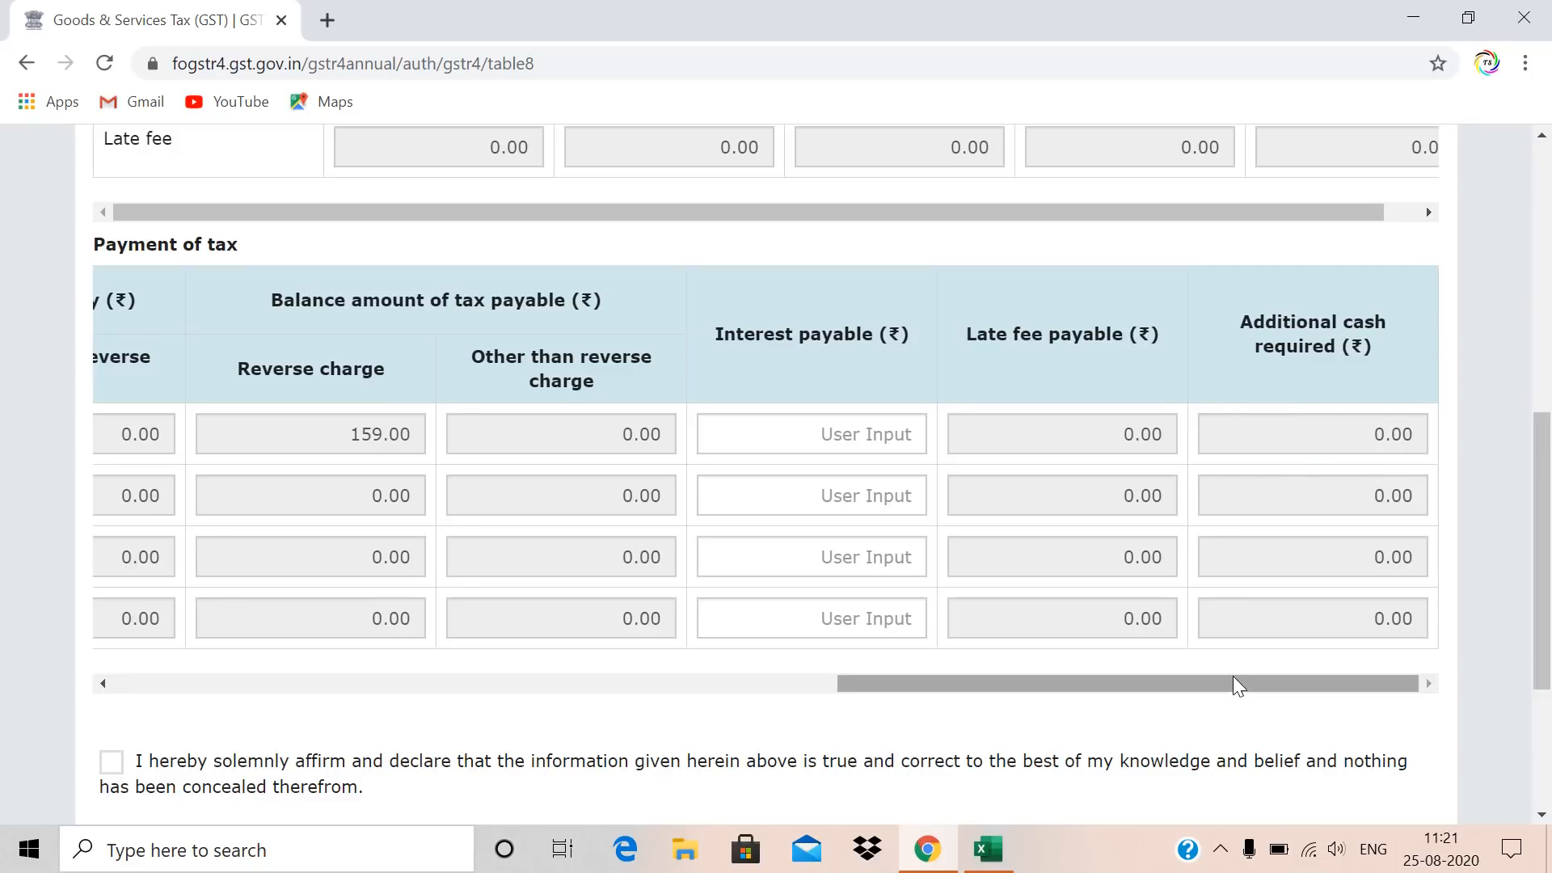
pyautogui.moveTo(1236, 690); pyautogui.dragTo(781, 702)
# Accept the declaration below table 8 and choose the taxpayer as authorised signatory.
pyautogui.moveTo(1545, 545); pyautogui.dragTo(1544, 638)
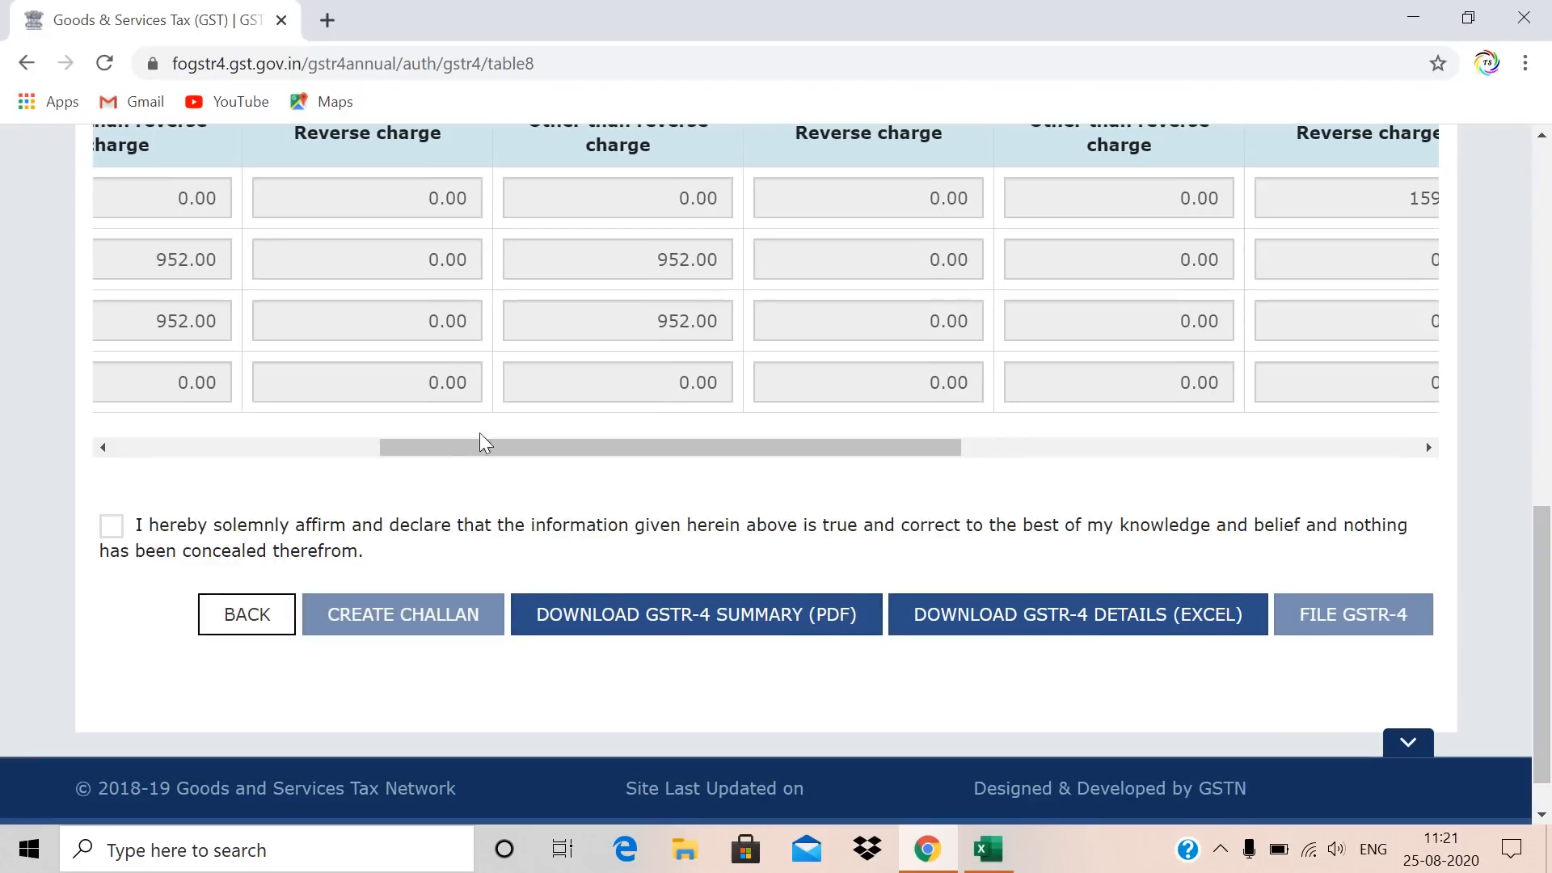
pyautogui.click(114, 527)
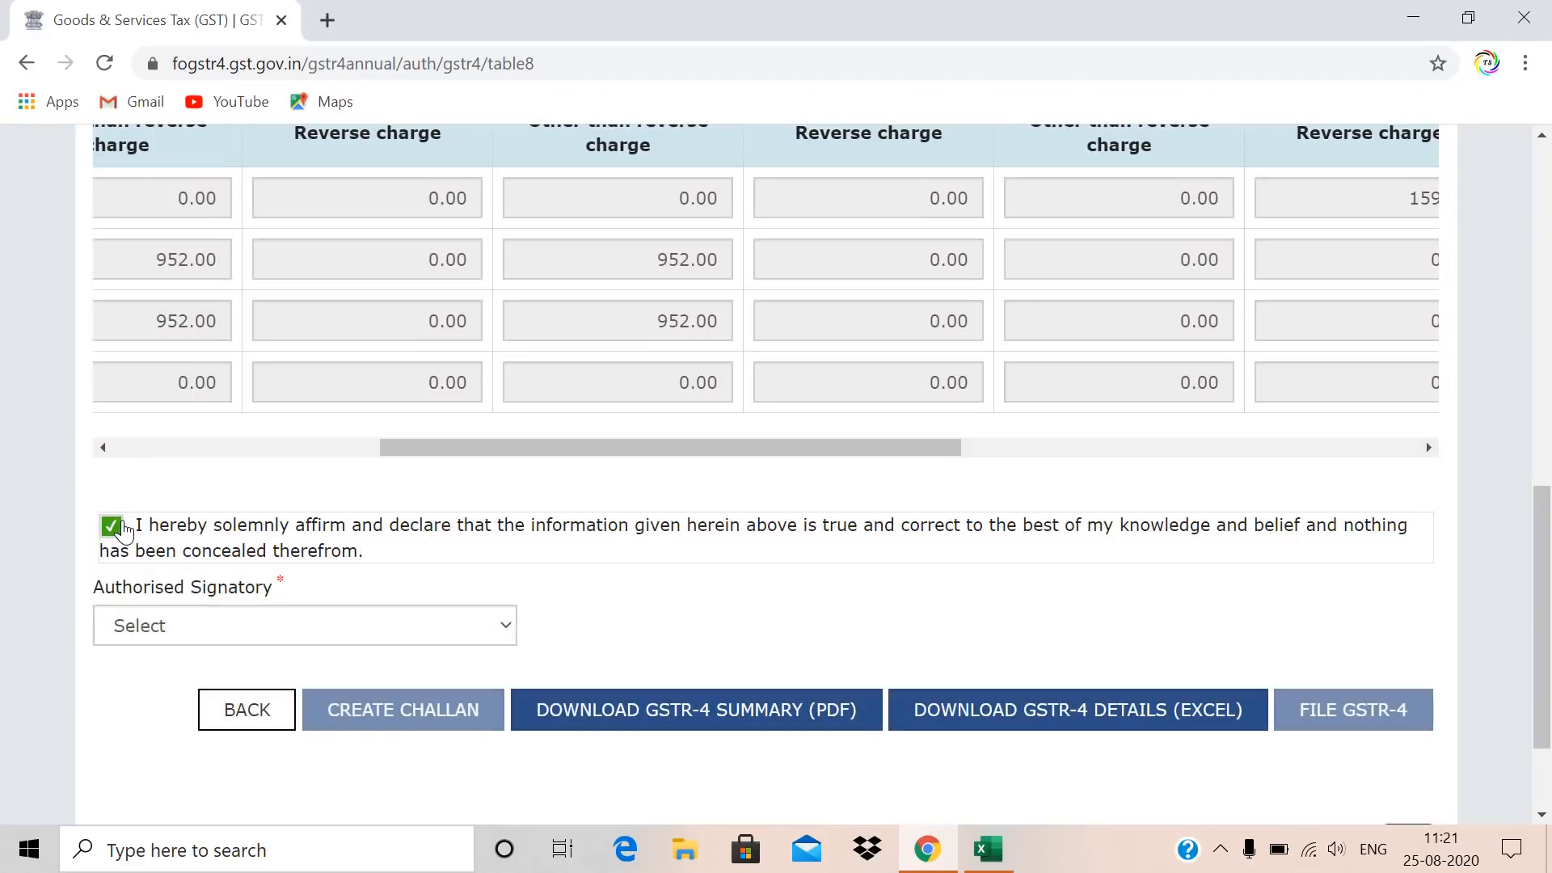
pyautogui.click(364, 635)
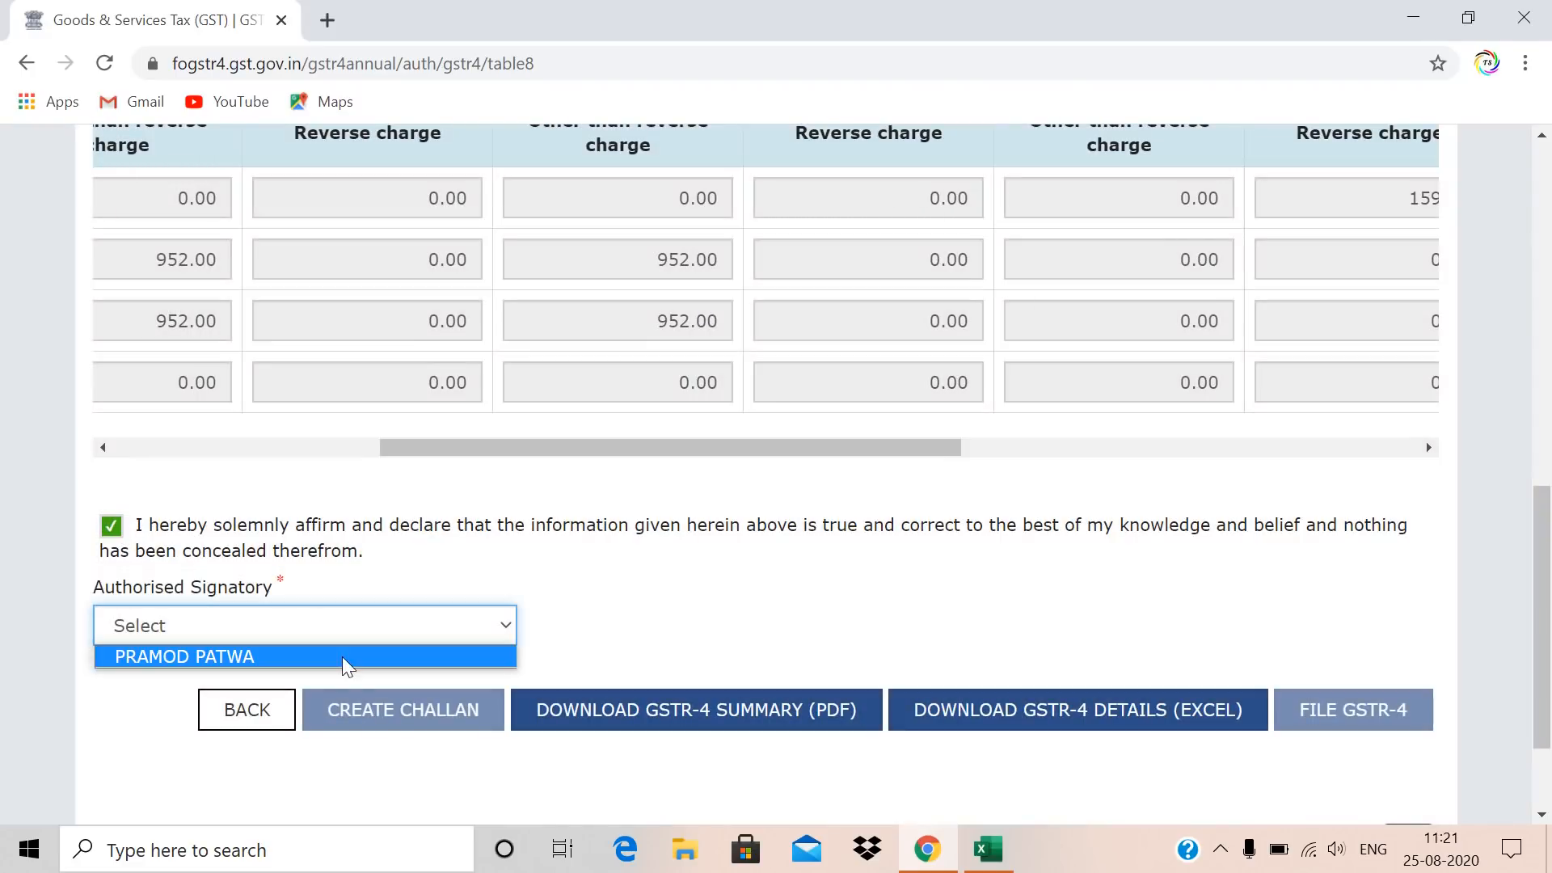
pyautogui.click(333, 659)
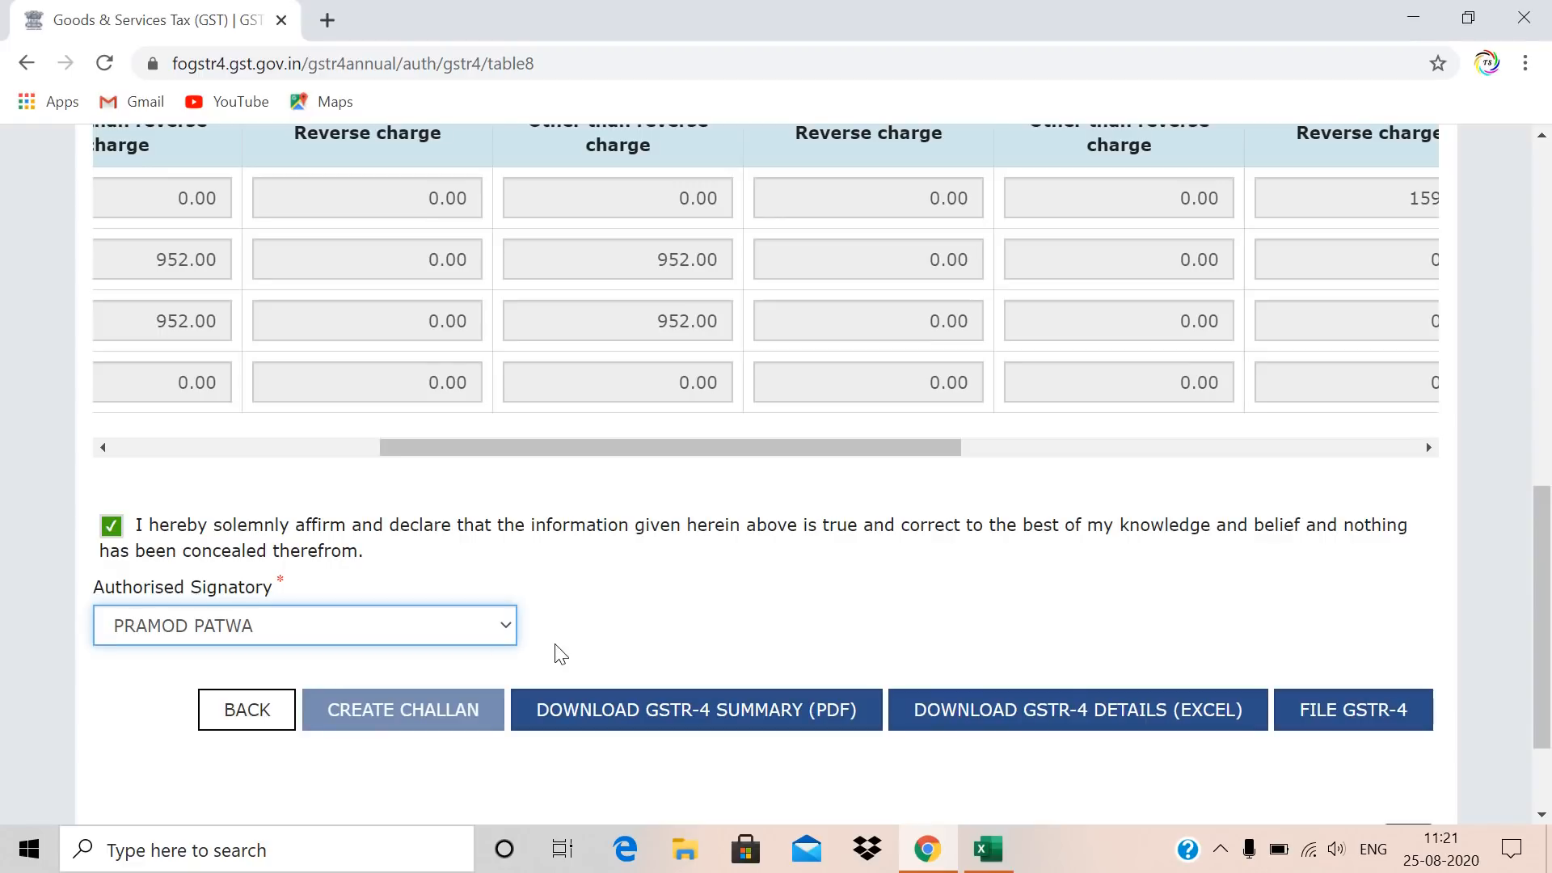
# File GSTR-4 with EVC, agreeing to the cash ledger debit, and enter and validate the OTP.
pyautogui.click(1345, 716)
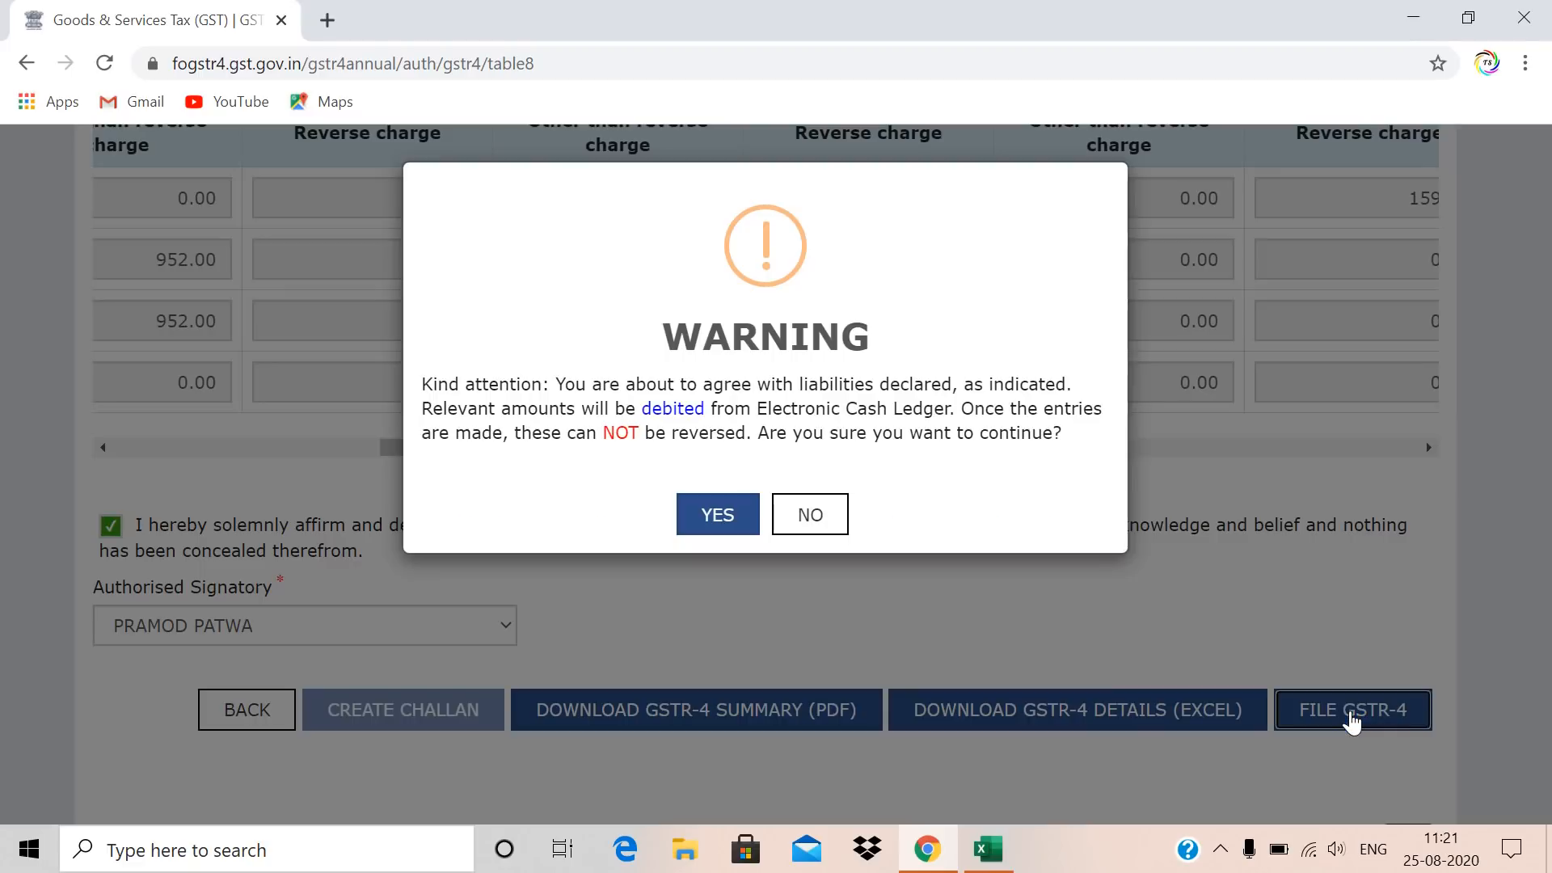
pyautogui.click(716, 518)
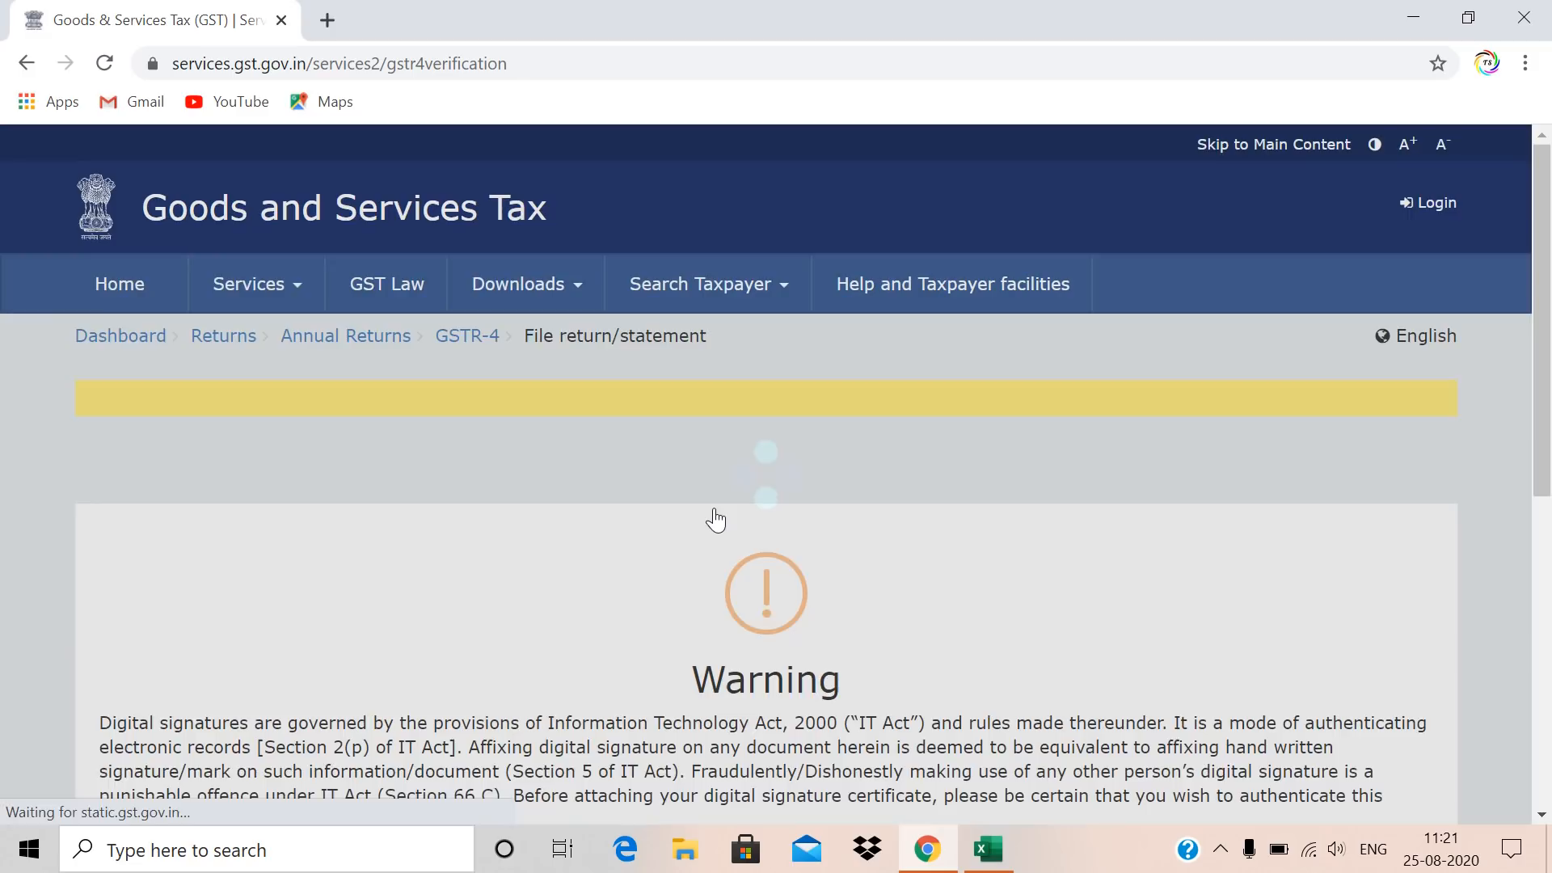
pyautogui.scroll(-4, 716, 518)
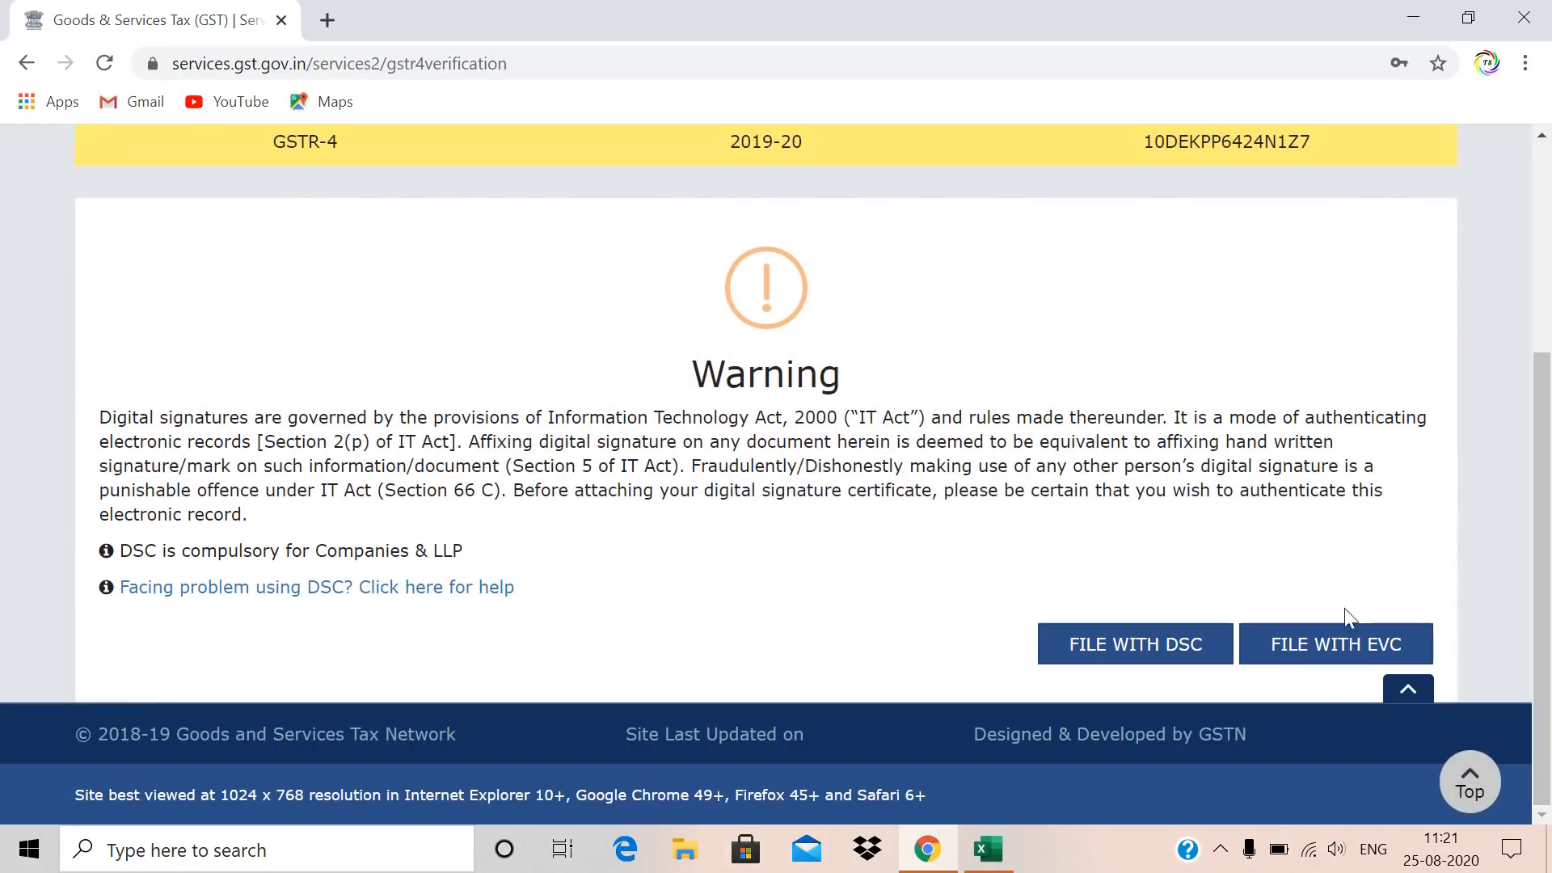
pyautogui.click(1334, 646)
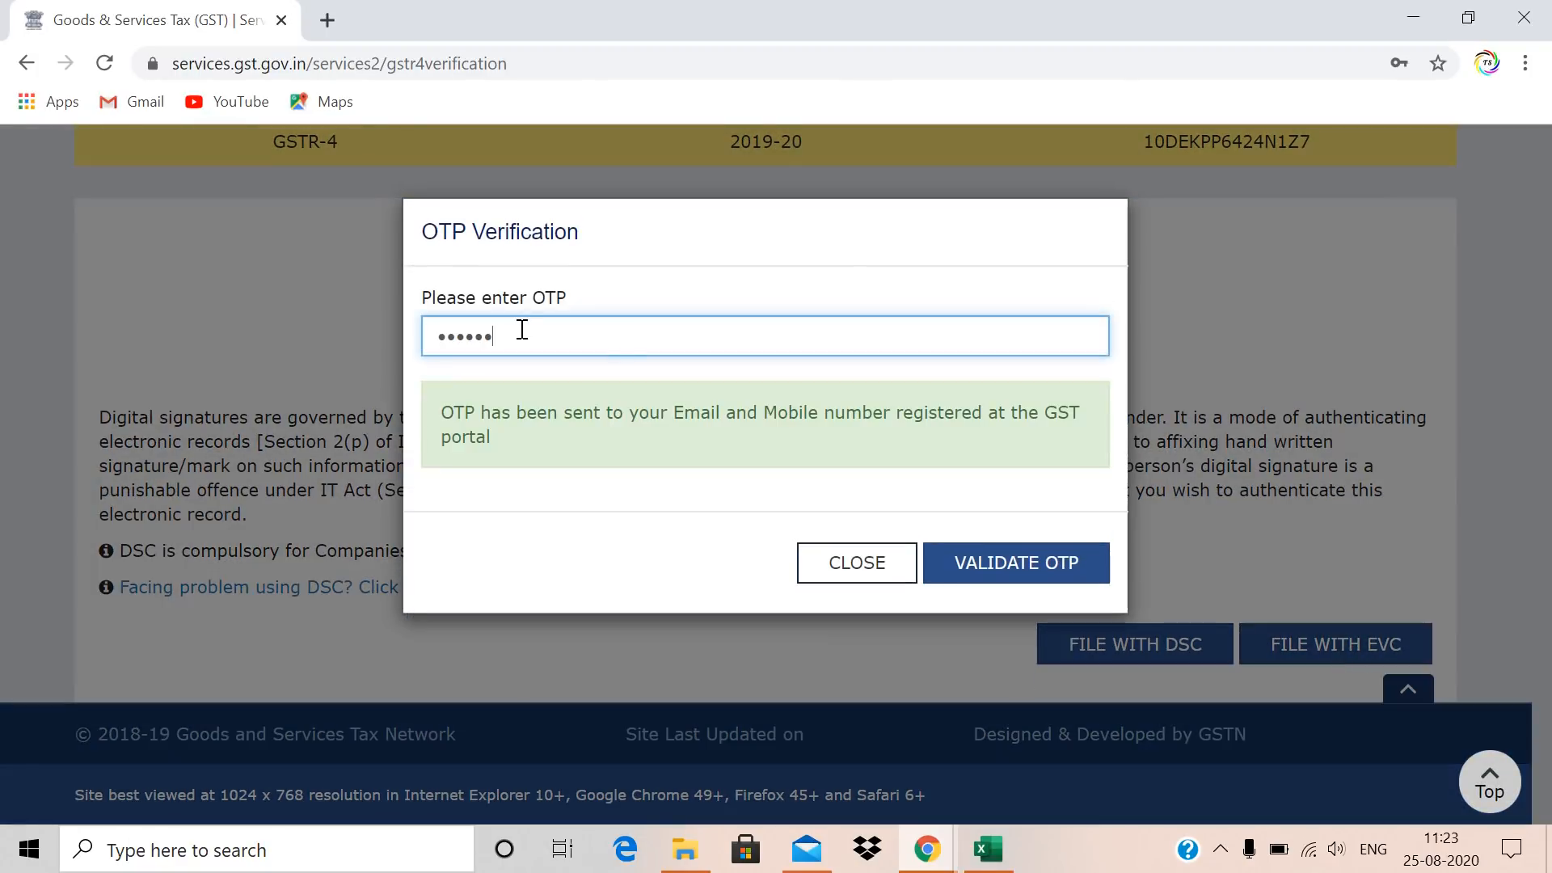
pyautogui.click(1016, 566)
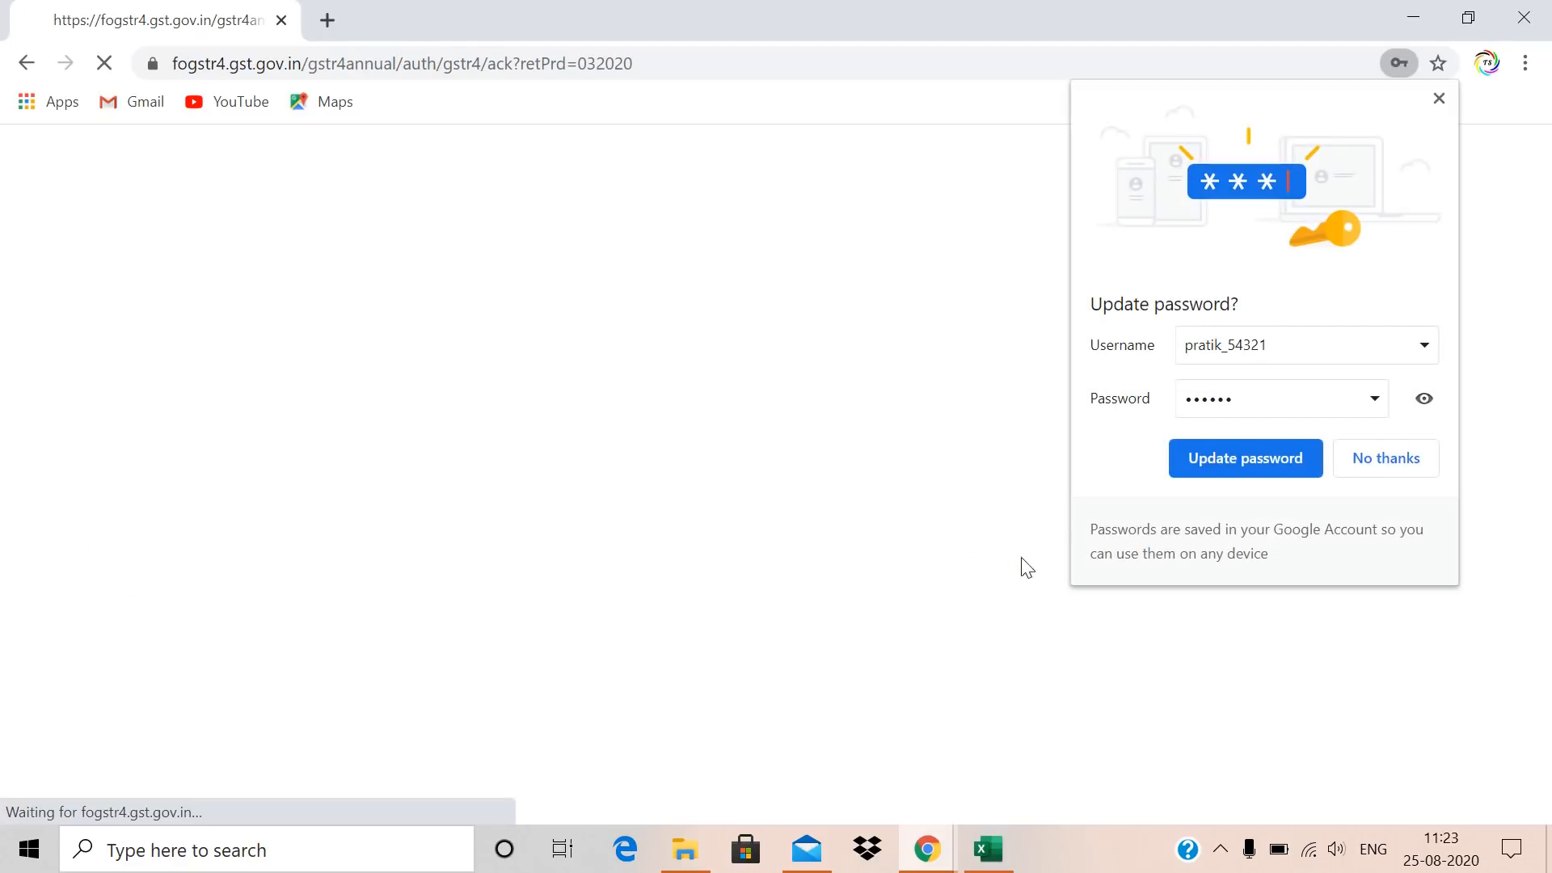
pyautogui.click(1439, 99)
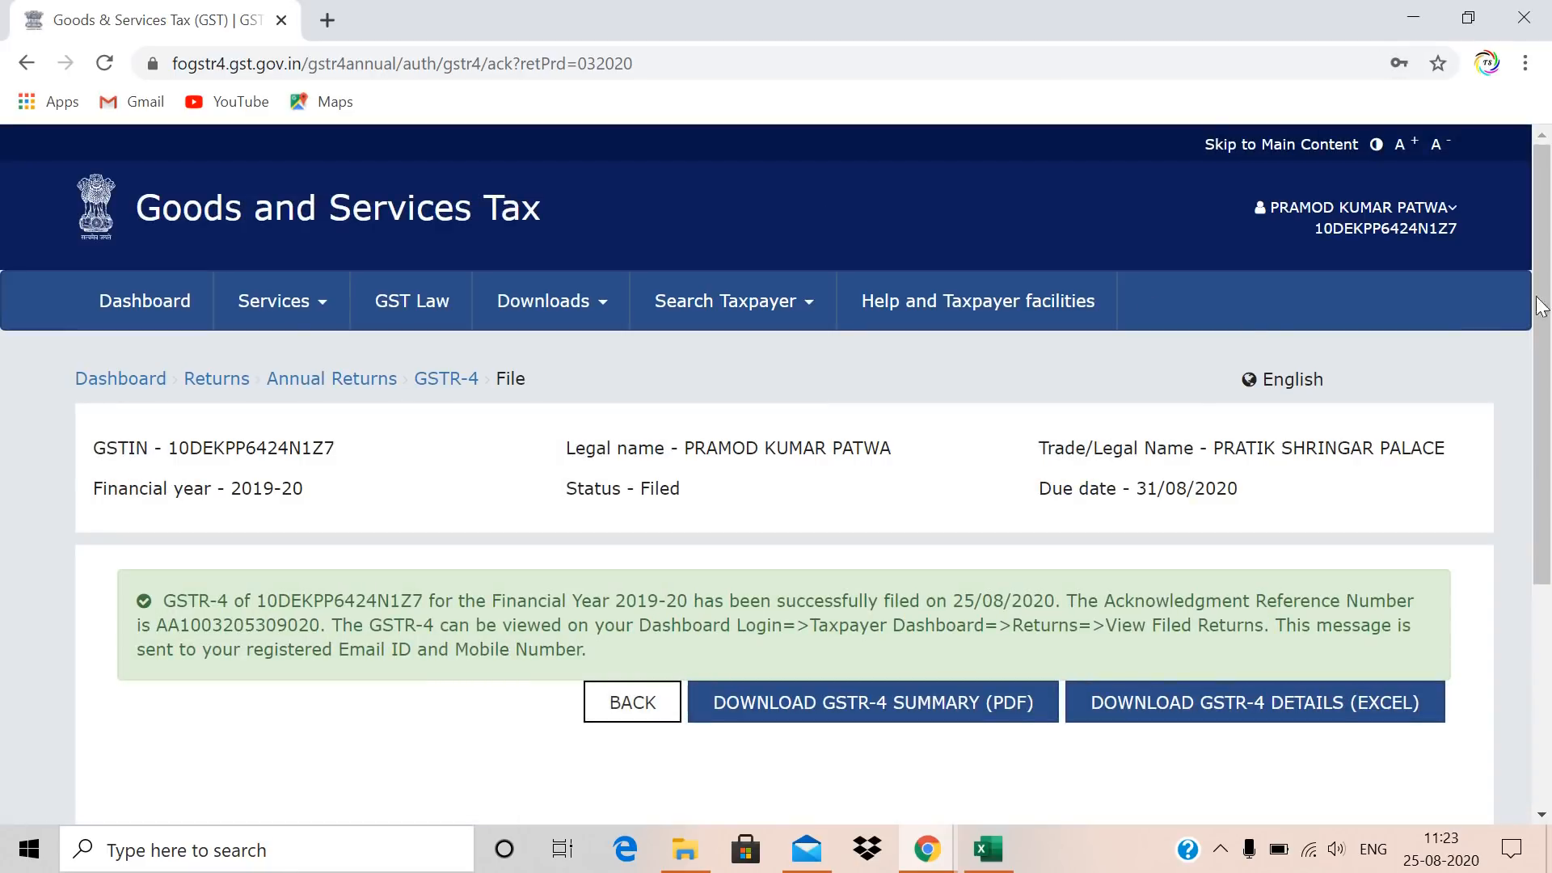
# Download the filed GSTR-4 summary as a PDF and open it to review its pages.
pyautogui.scroll(-2, 716, 473)
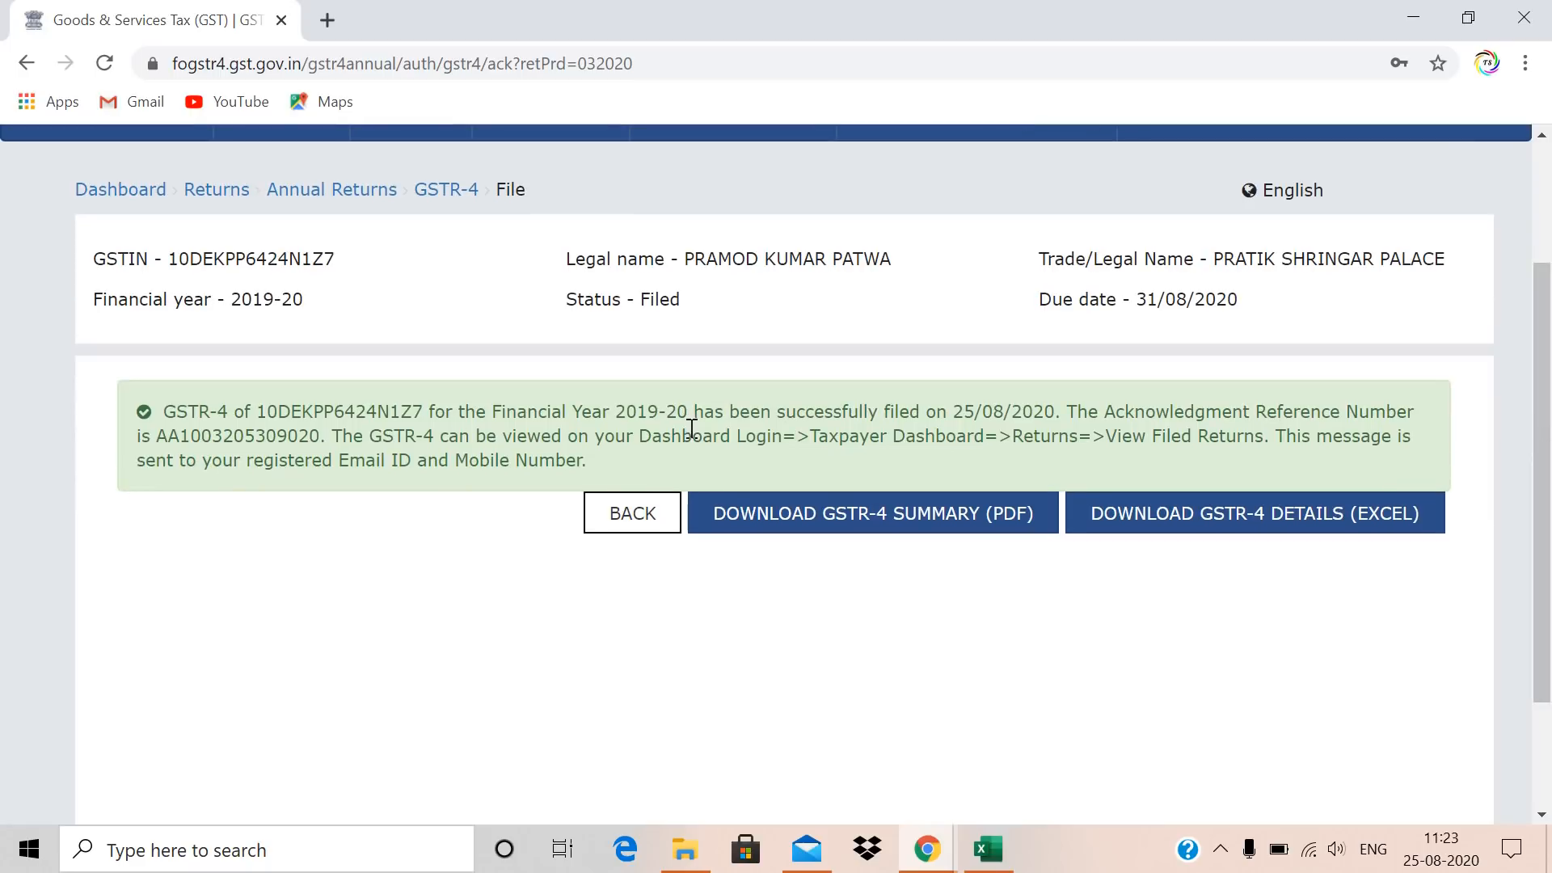
pyautogui.click(902, 526)
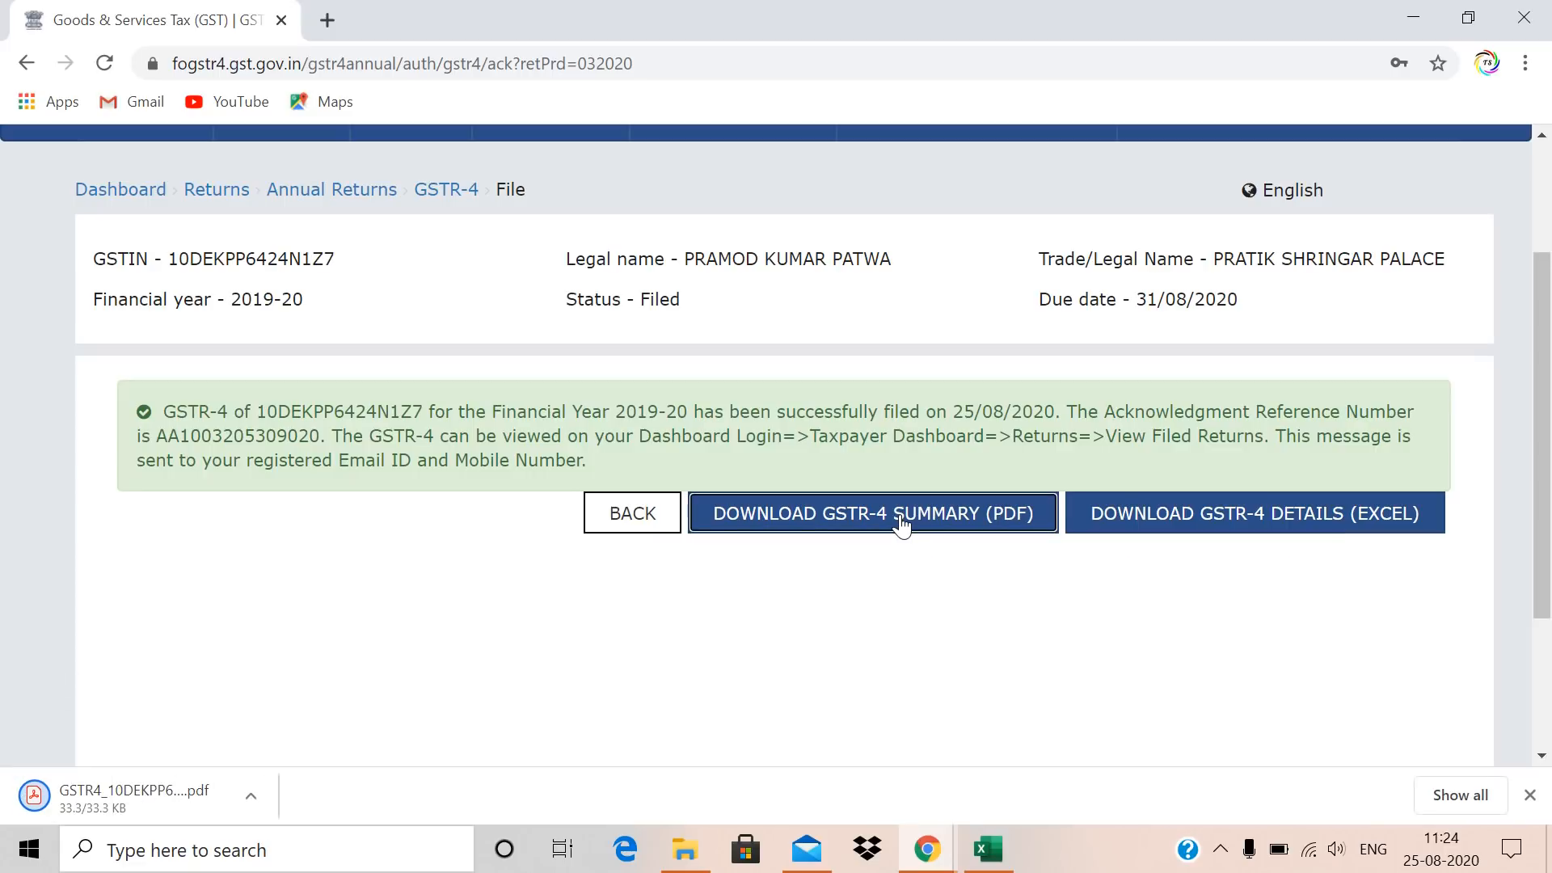
pyautogui.click(113, 802)
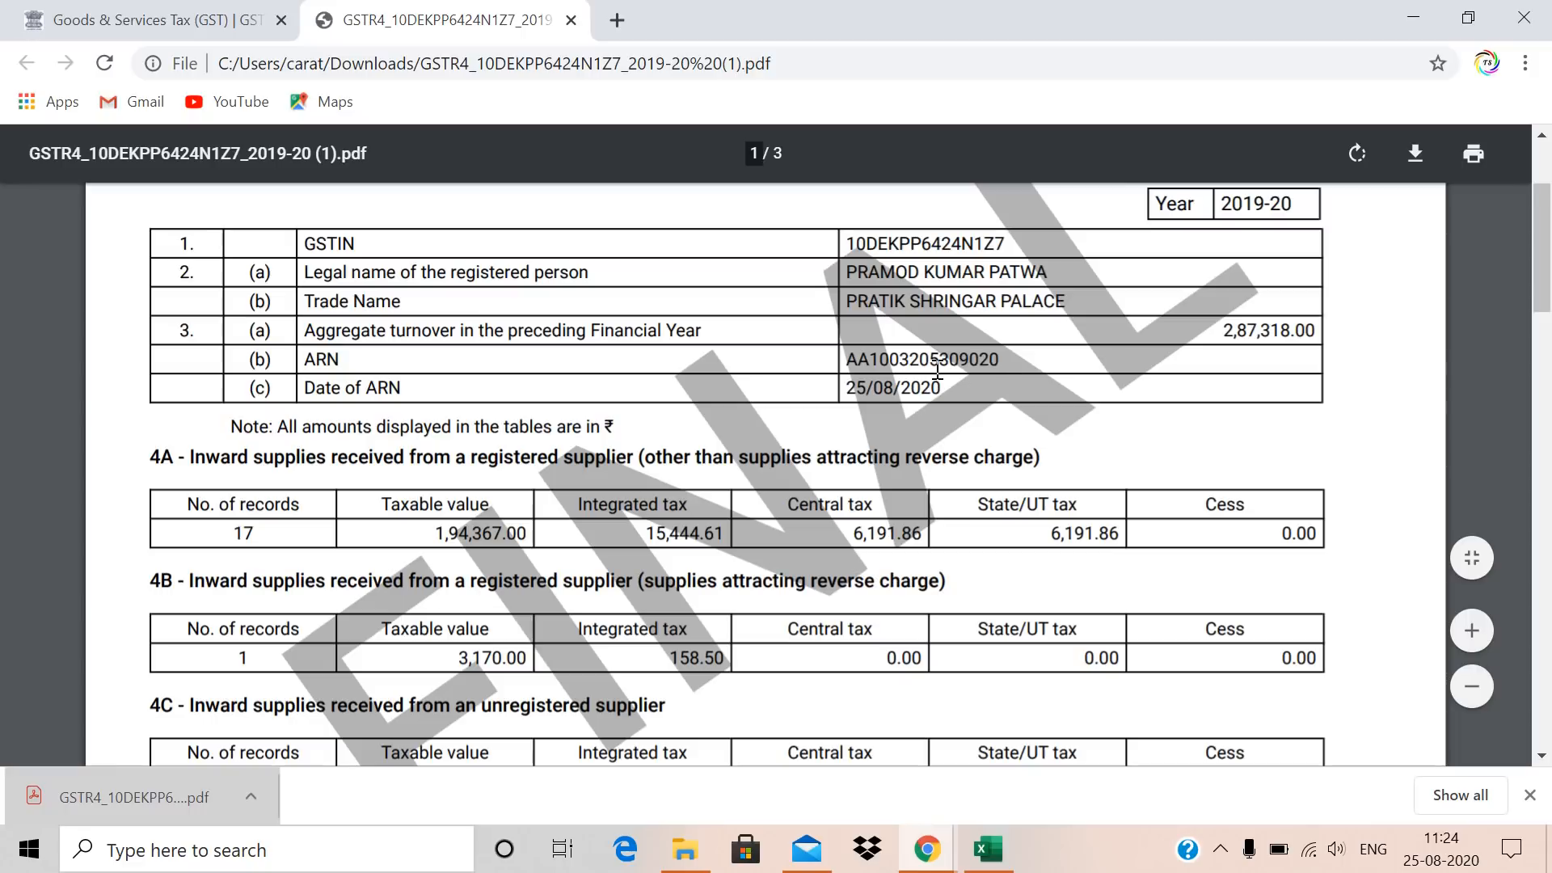
pyautogui.scroll(-10, 936, 370)
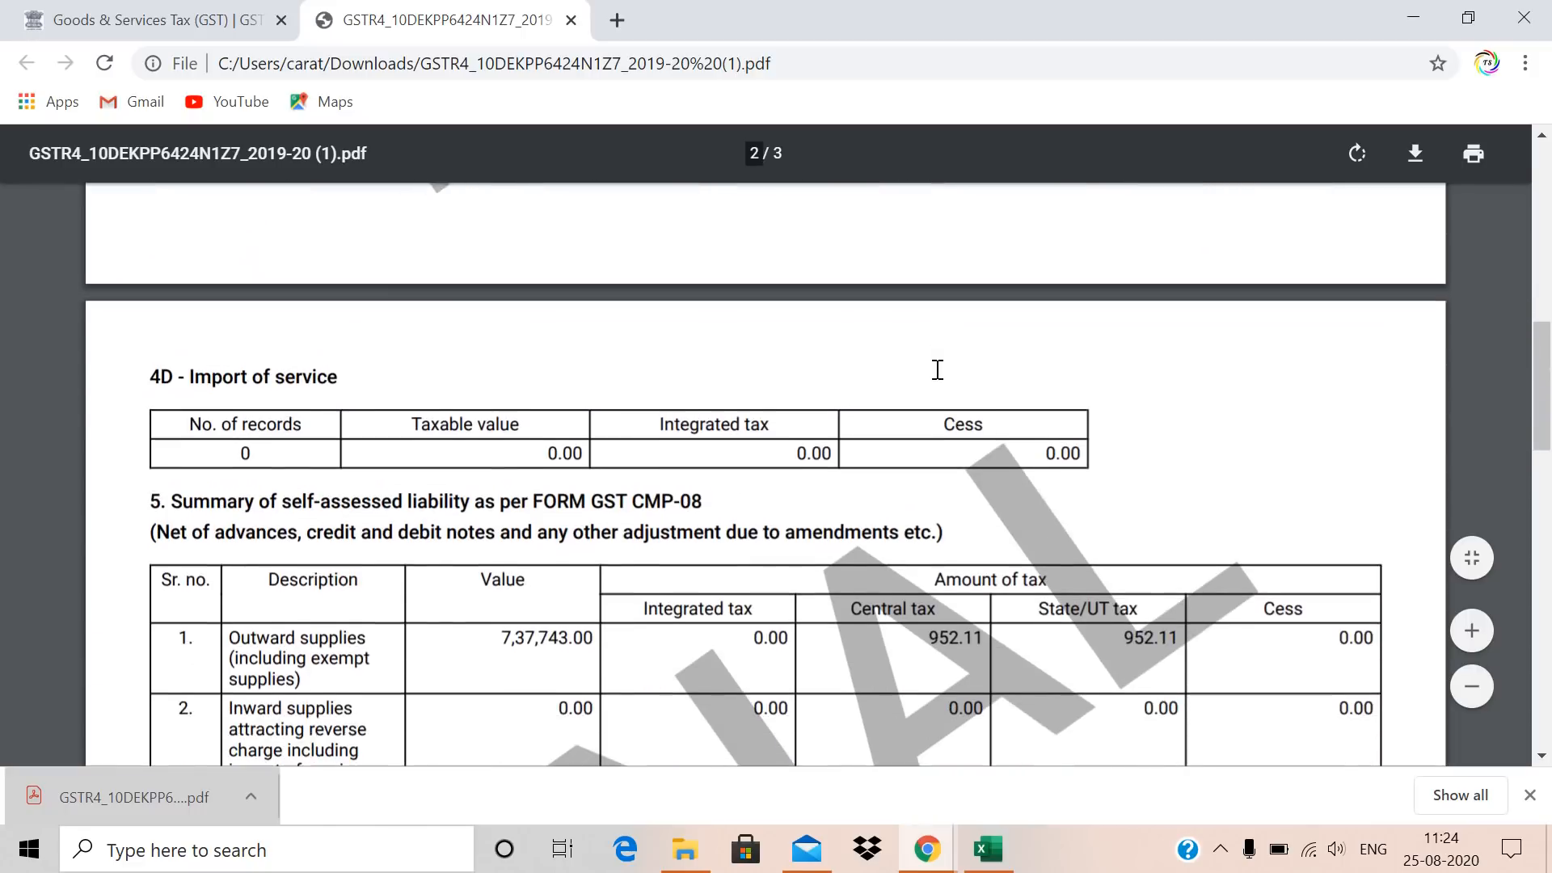
pyautogui.scroll(-15, 937, 371)
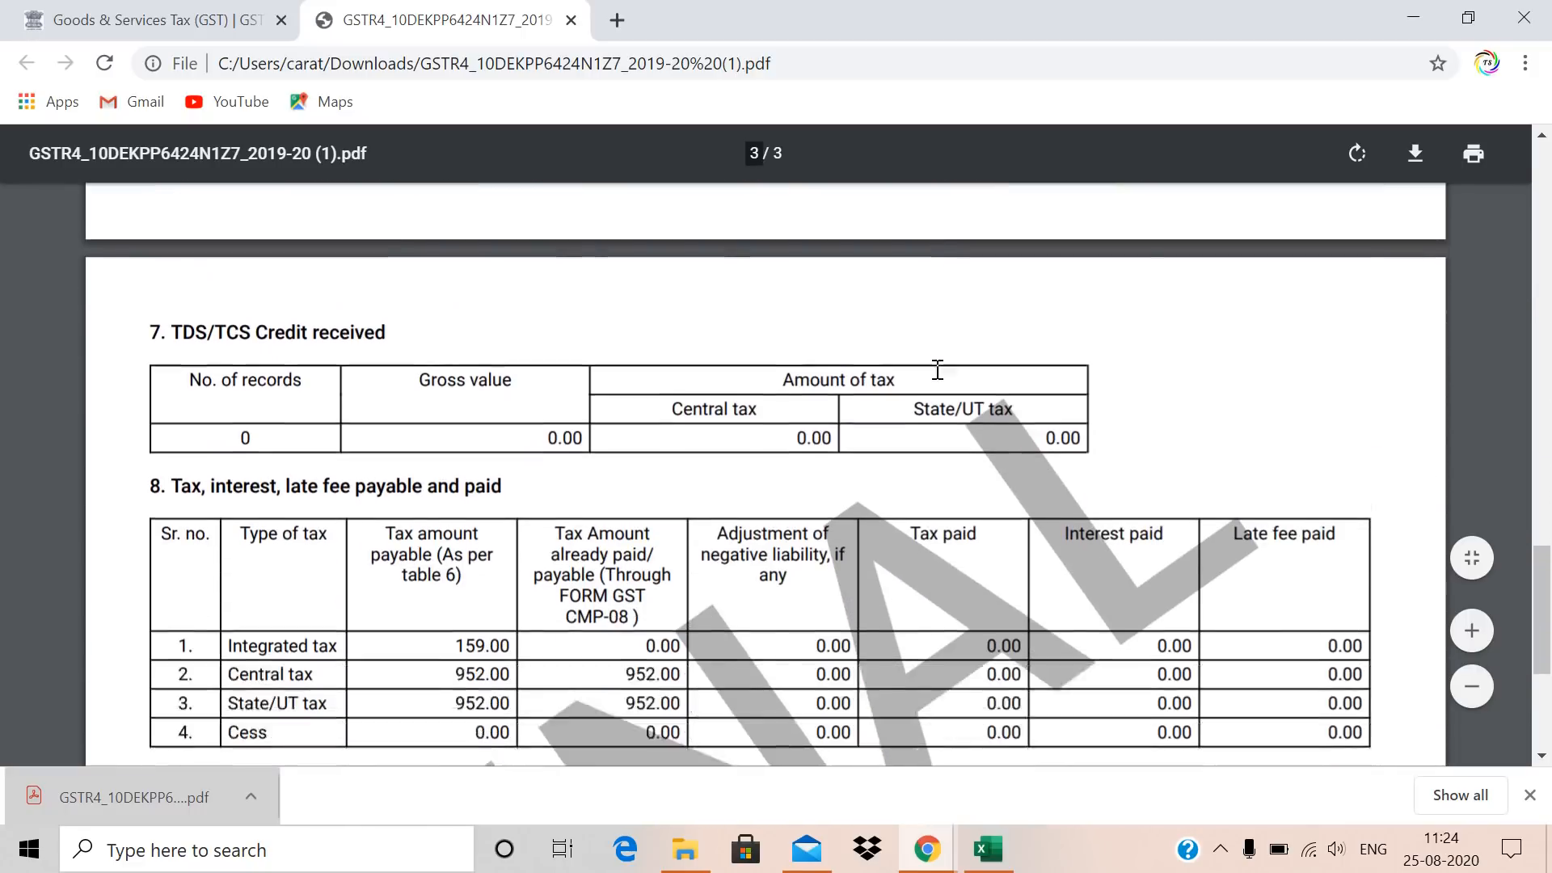
pyautogui.press('Home')
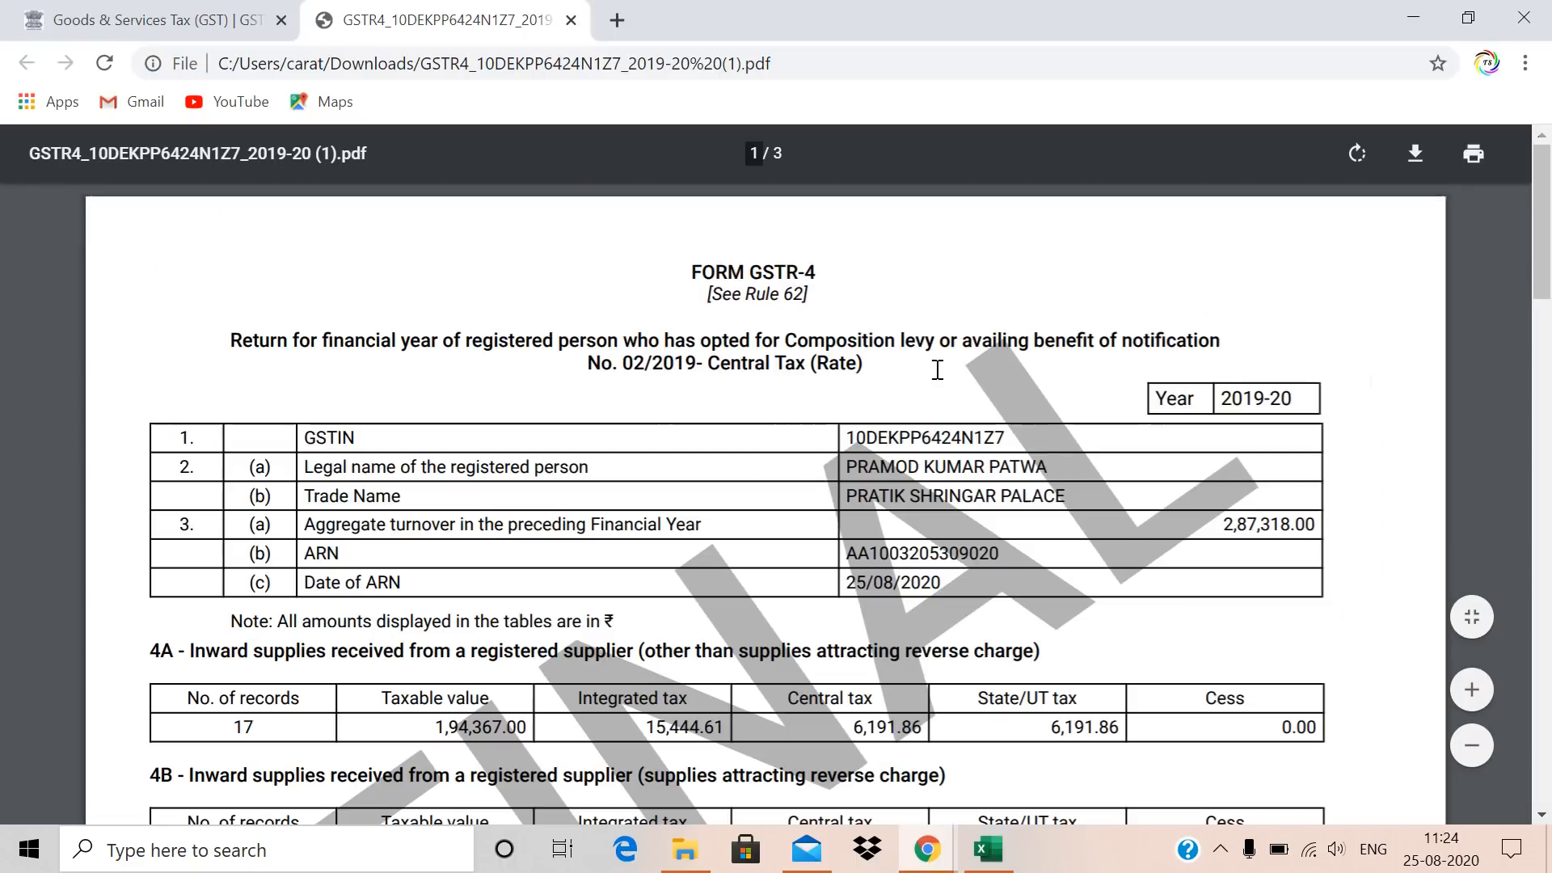